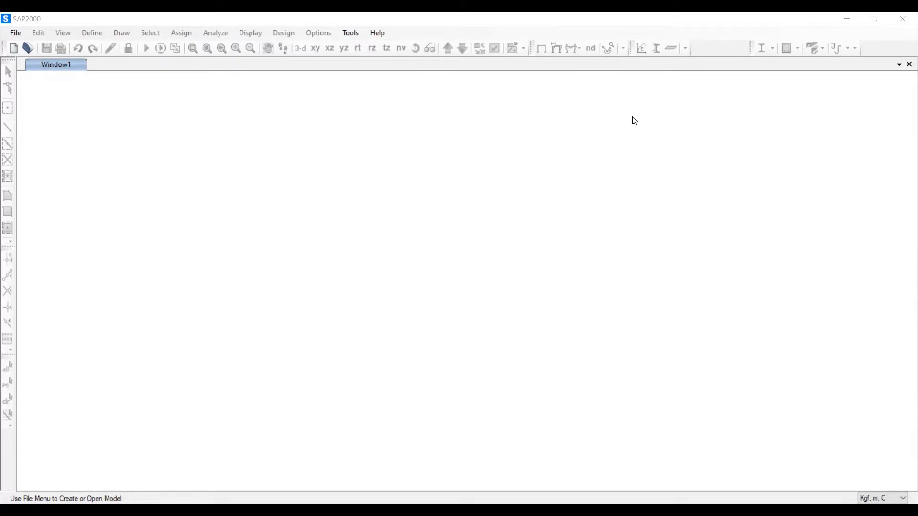
# - Start a new Grid Only model with 13 grid lines in X, 8 in Y and 2 in Z
pyautogui.click(19, 49)
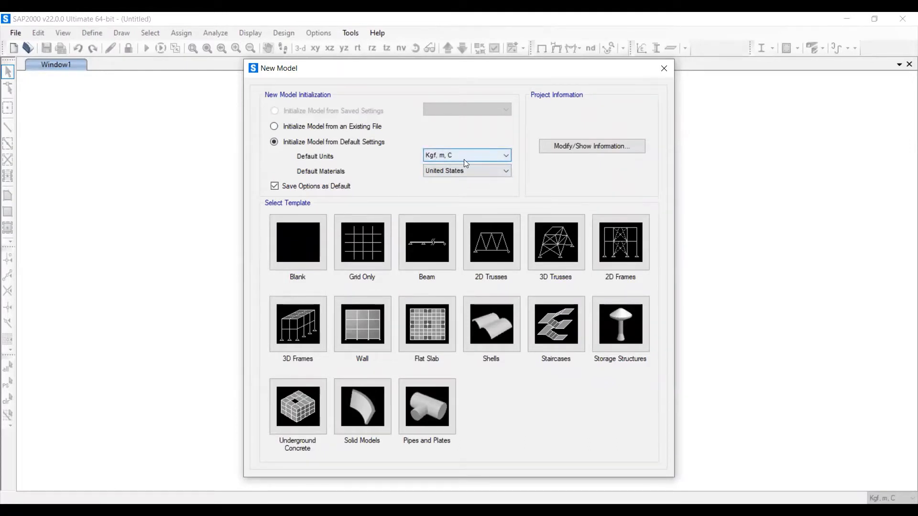
pyautogui.click(347, 248)
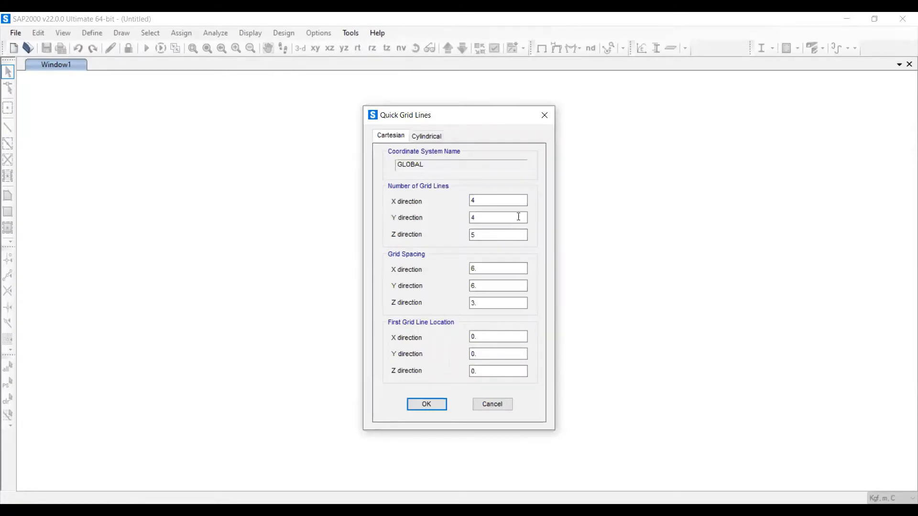
pyautogui.doubleClick(492, 199)
pyautogui.write('13')
pyautogui.doubleClick(480, 218)
pyautogui.write('8')
pyautogui.doubleClick(489, 234)
pyautogui.write('2')
# - Set the grid spacing to 2 m in X, 1.2 m in Y and 6 m in Z, and create the grid
pyautogui.click(486, 269)
pyautogui.moveTo(485, 270); pyautogui.dragTo(452, 274)
pyautogui.write('2')
pyautogui.moveTo(476, 286); pyautogui.dragTo(437, 295)
pyautogui.write('1.2')
pyautogui.moveTo(490, 303); pyautogui.dragTo(461, 309)
pyautogui.write('3')
pyautogui.click(489, 200)
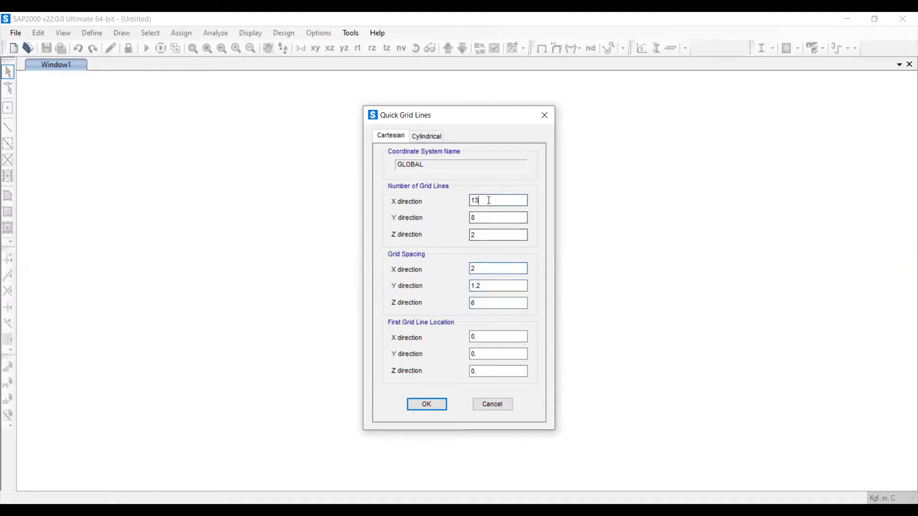
pyautogui.click(426, 404)
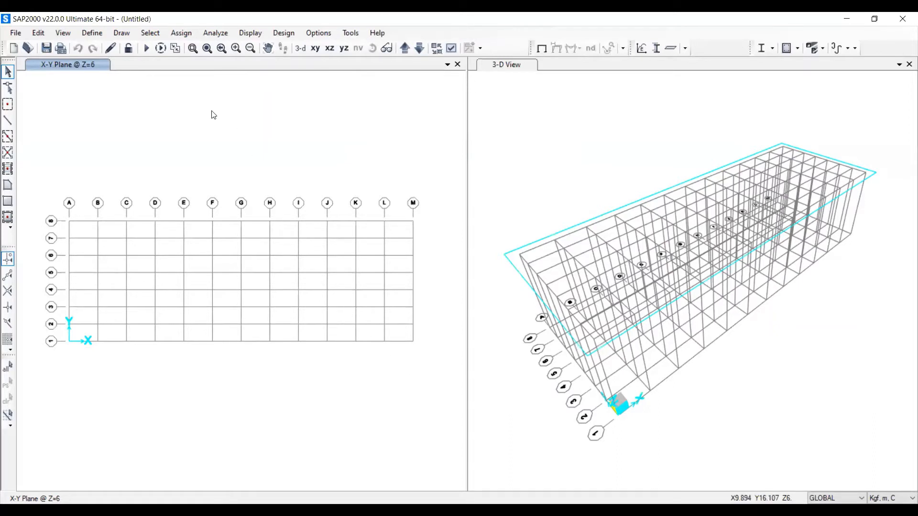
# - Add a copy of the 4000Psi concrete material named f'c 30 Mpa with material grade K - 300
pyautogui.click(88, 35)
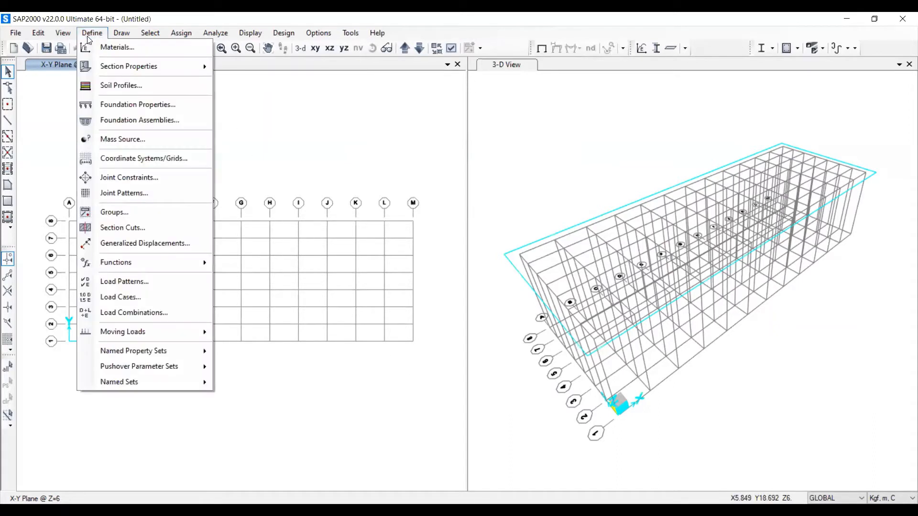
pyautogui.click(103, 48)
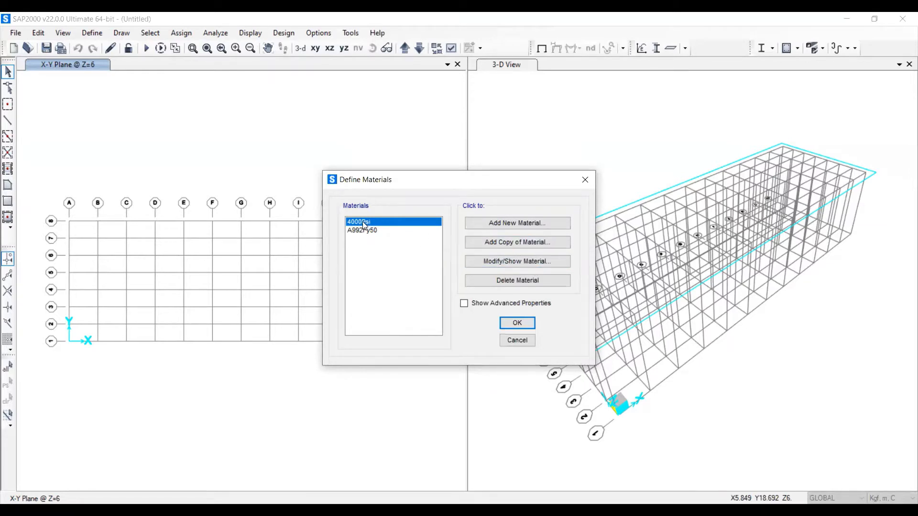
pyautogui.click(512, 243)
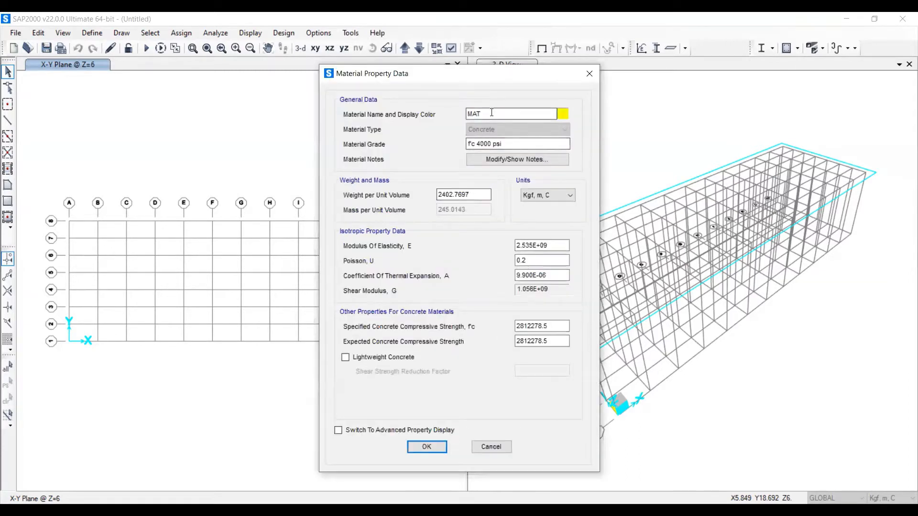
pyautogui.moveTo(492, 113); pyautogui.dragTo(399, 129)
pyautogui.write("F'c")
pyautogui.press('BackSpace')
pyautogui.press('BackSpace')
pyautogui.press('BackSpace')
pyautogui.write("f'c 30 Mpa")
pyautogui.click(511, 145)
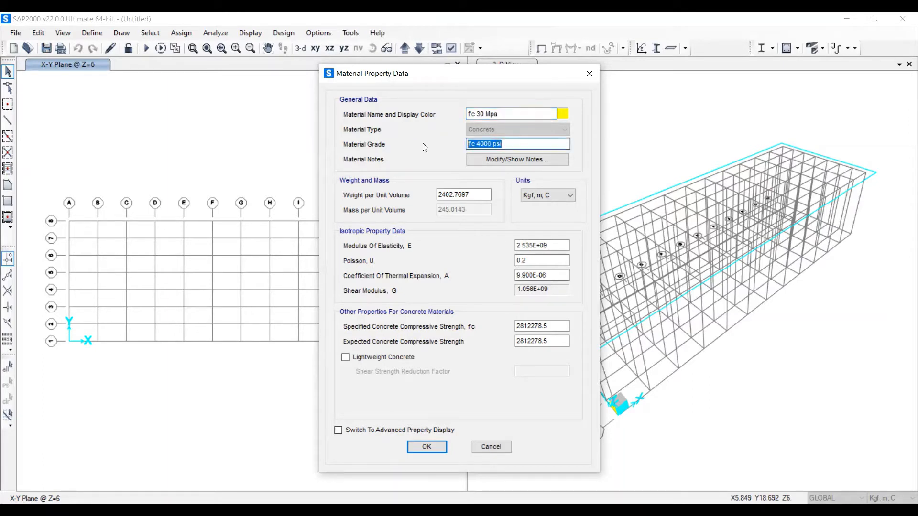
pyautogui.write('K - 300')
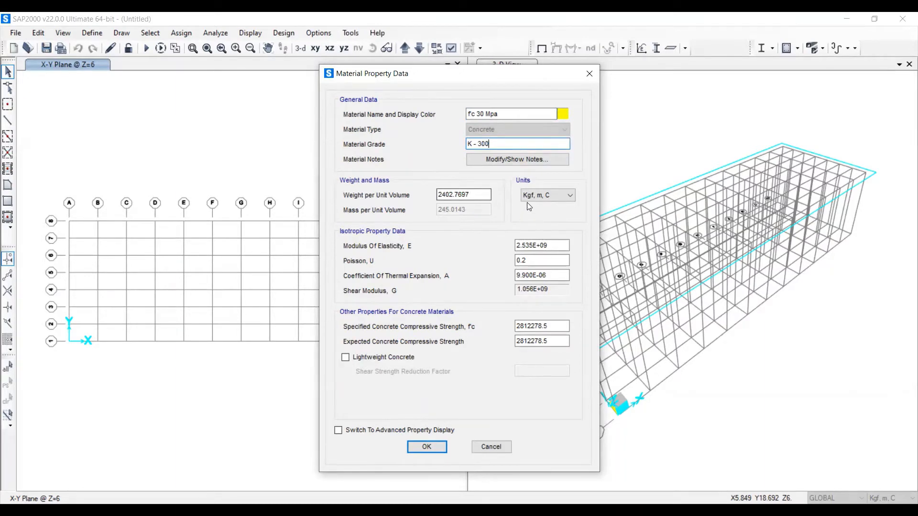
# - Switch the concrete material's units to N, mm, C and set its modulus of elasticity to 4700*30^0.5
pyautogui.click(488, 195)
pyautogui.click(548, 196)
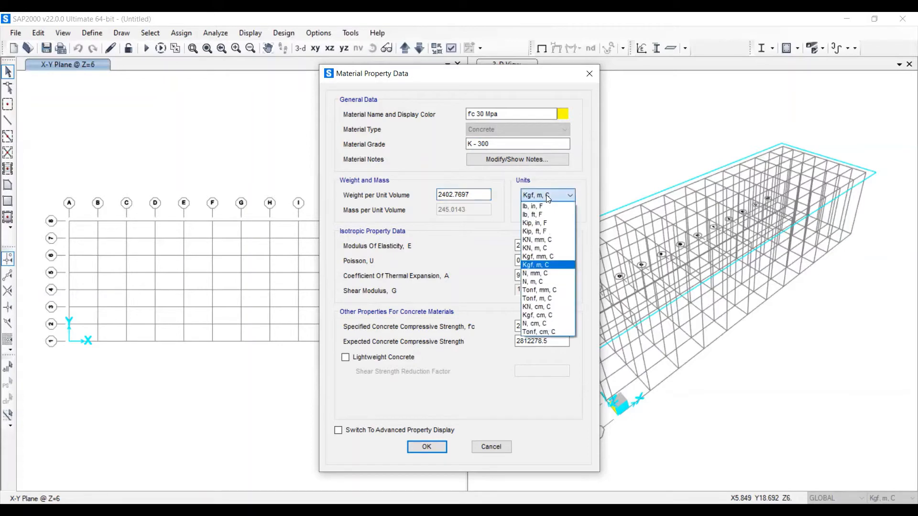
pyautogui.click(539, 273)
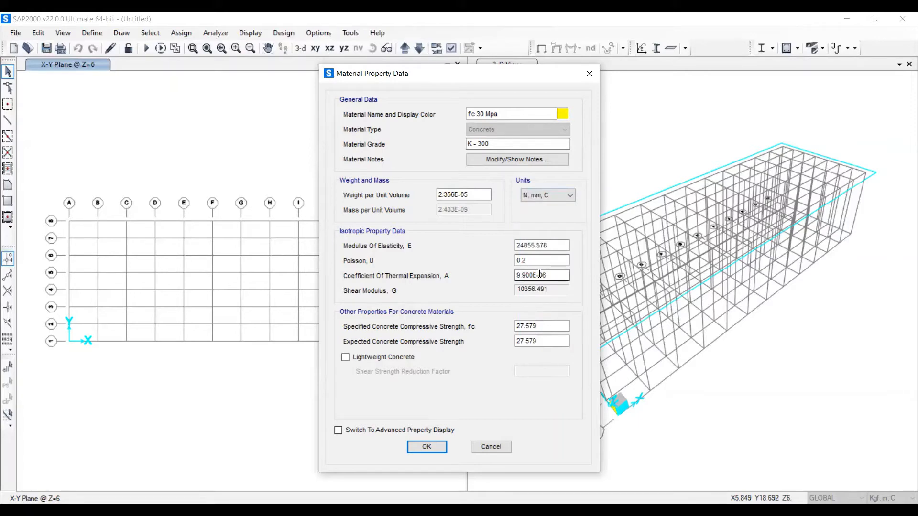
pyautogui.hotkey('shift', 'Tab')
pyautogui.hotkey('shift', 'Tab')
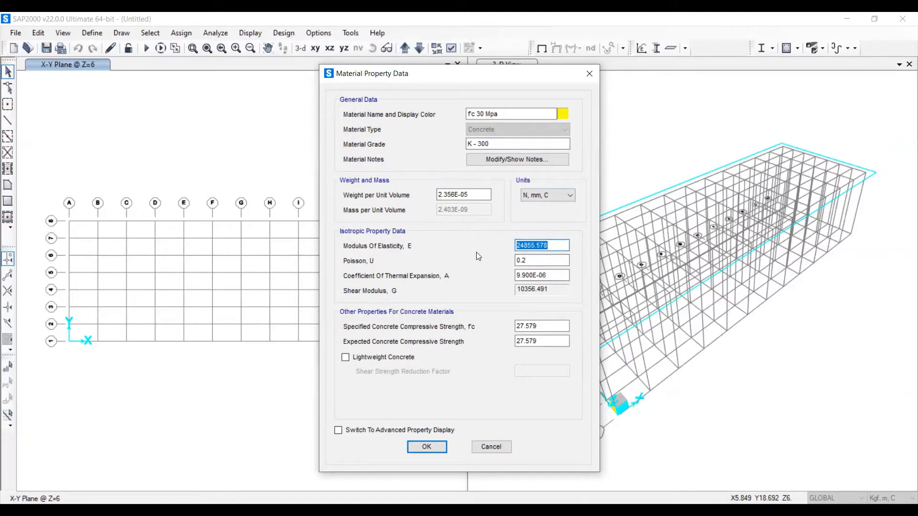
pyautogui.write('4700*30^0.5')
pyautogui.press('Return')
pyautogui.click(525, 259)
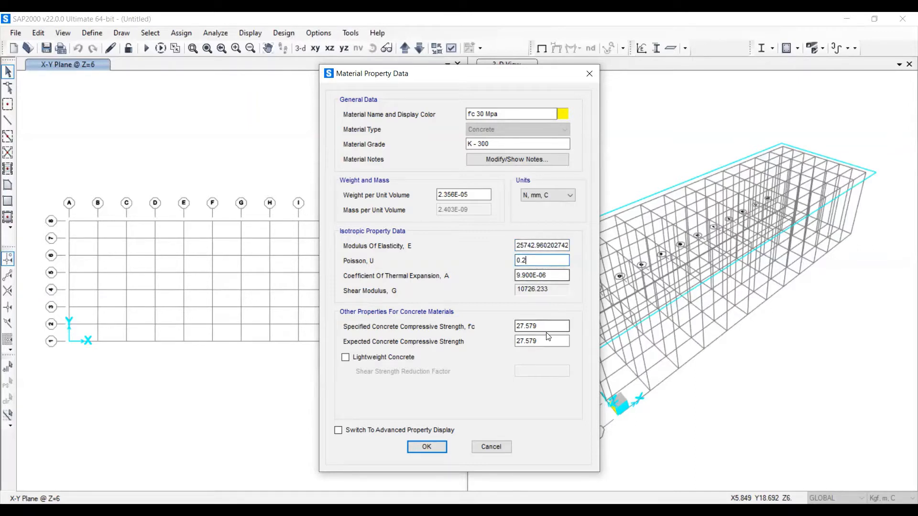
# - Set the specified and expected concrete compressive strengths to 30 MPa and save the f'c 30 Mpa material
pyautogui.moveTo(547, 325); pyautogui.dragTo(459, 330)
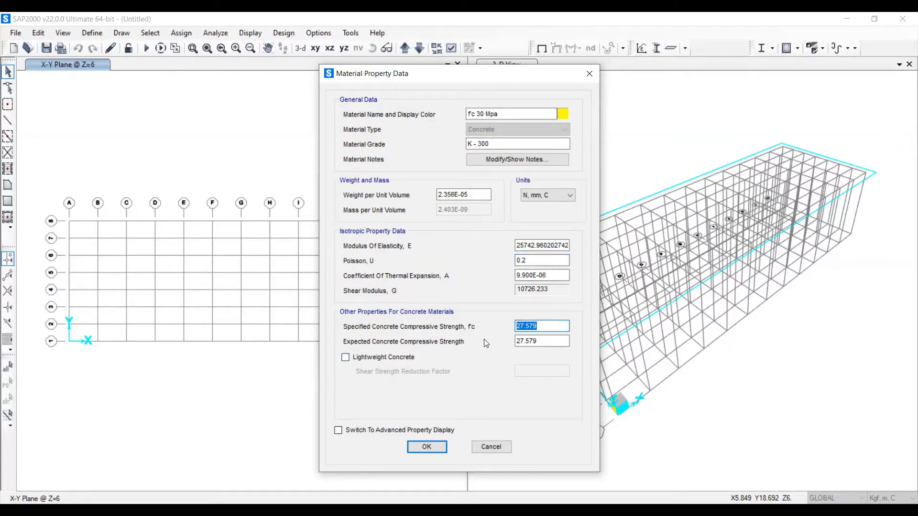
pyautogui.write('30')
pyautogui.moveTo(554, 341); pyautogui.dragTo(519, 341)
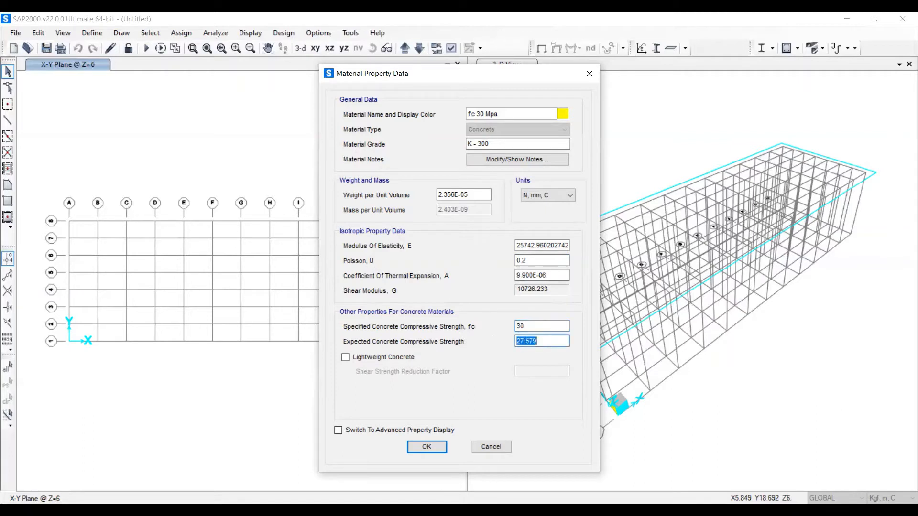
pyautogui.write('30')
pyautogui.click(555, 323)
pyautogui.click(429, 450)
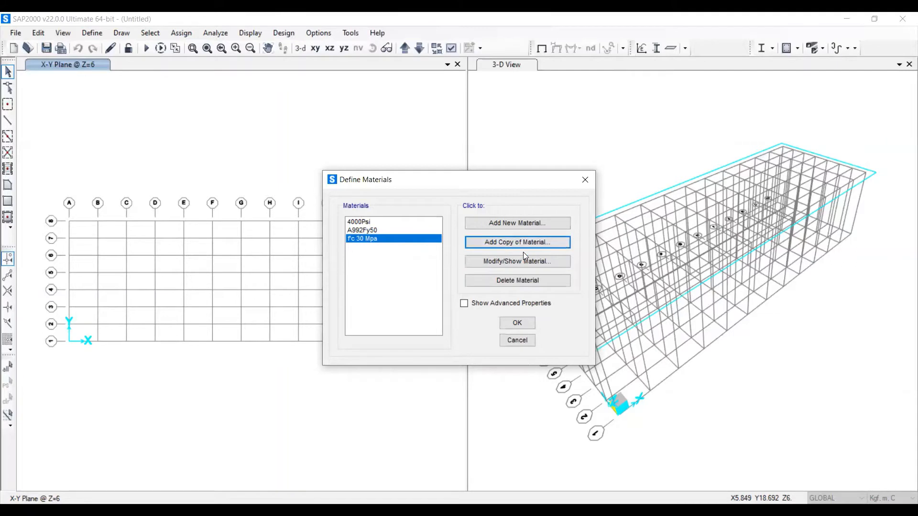
# - Add a copy of the A992Fy50 steel material and name it BJ - 41
pyautogui.click(366, 230)
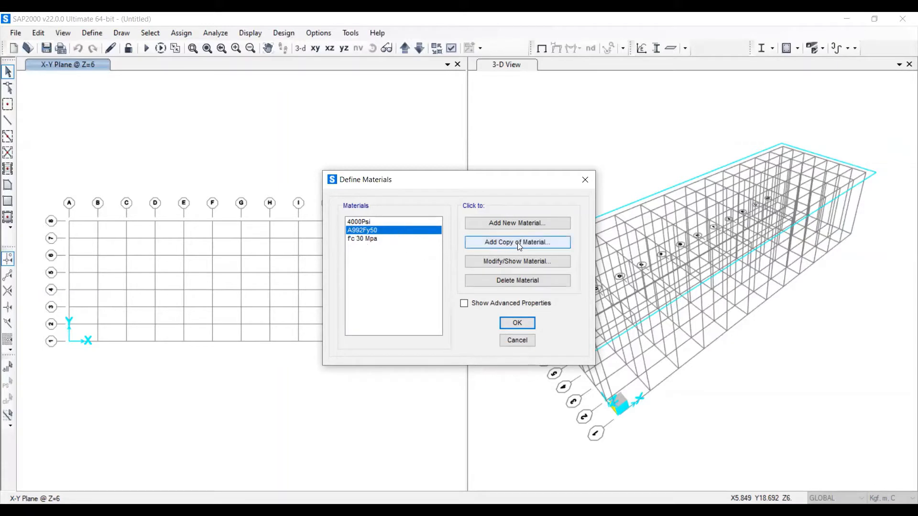
pyautogui.click(541, 242)
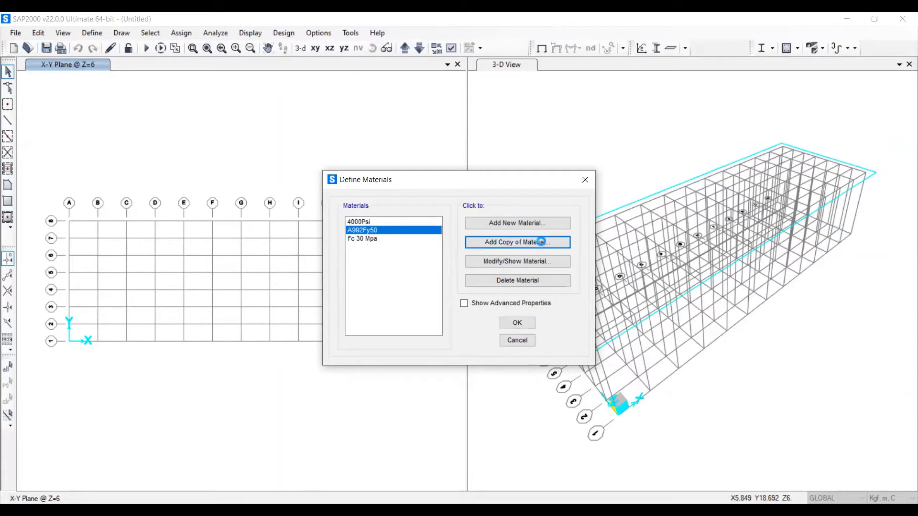
pyautogui.doubleClick(499, 115)
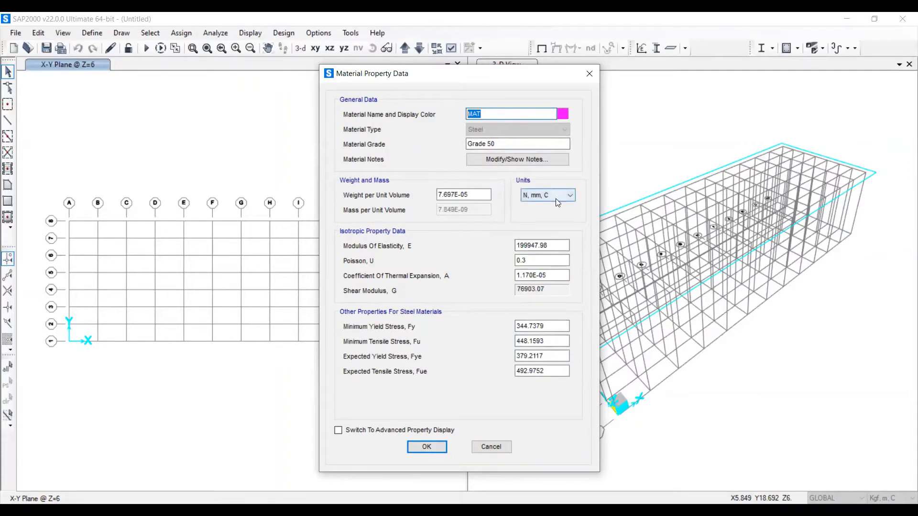
pyautogui.write('BJ - 41')
pyautogui.click(546, 191)
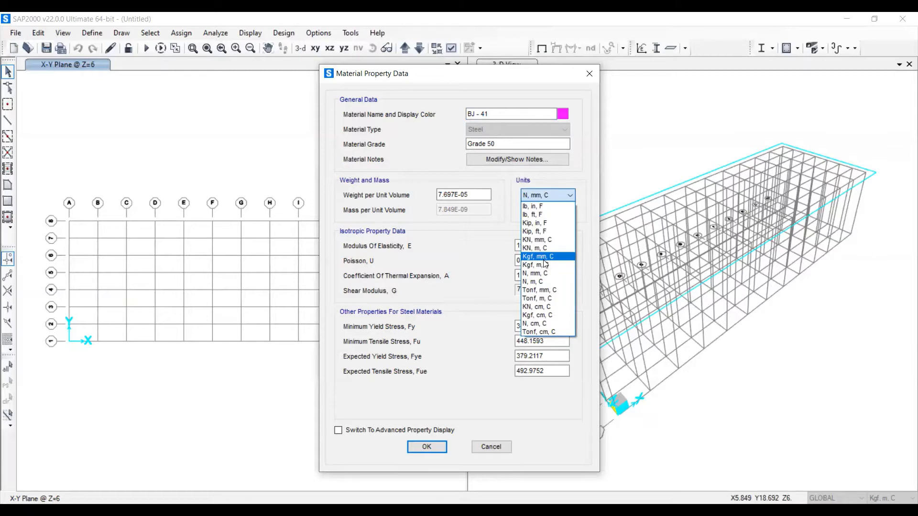
pyautogui.click(542, 264)
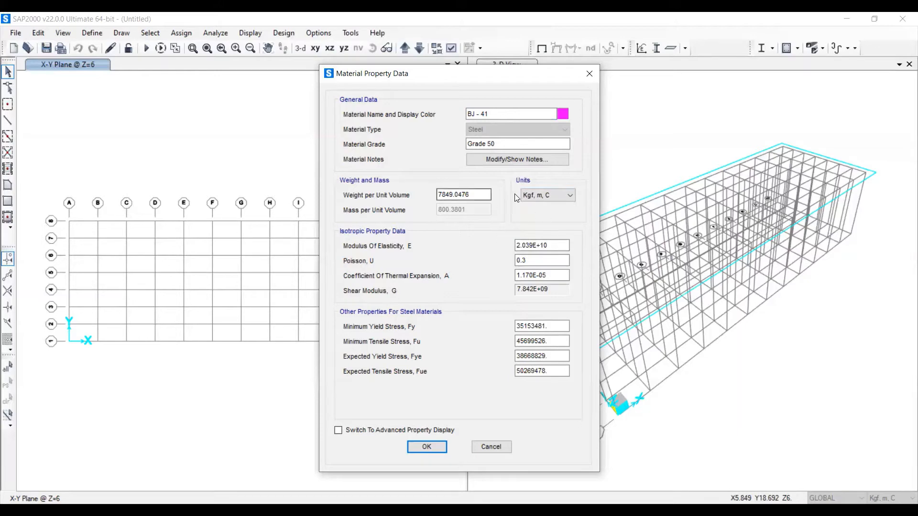
pyautogui.click(540, 194)
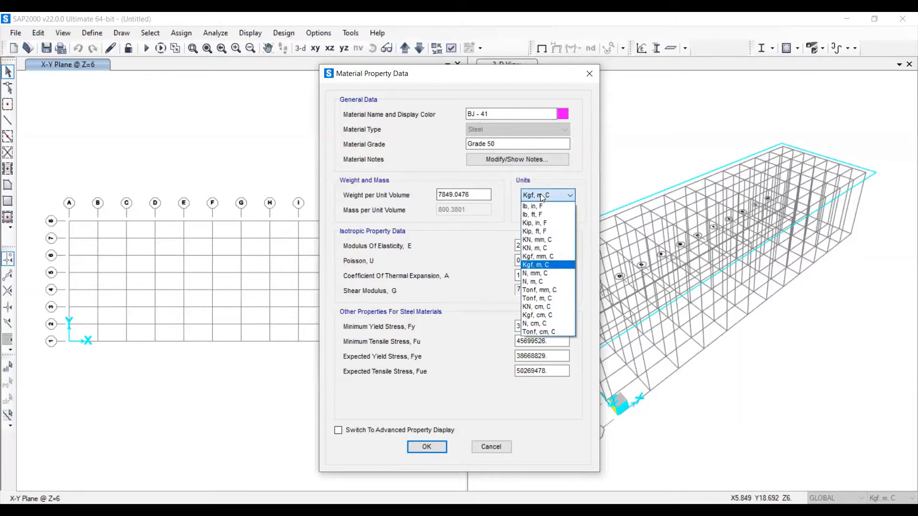
pyautogui.click(535, 272)
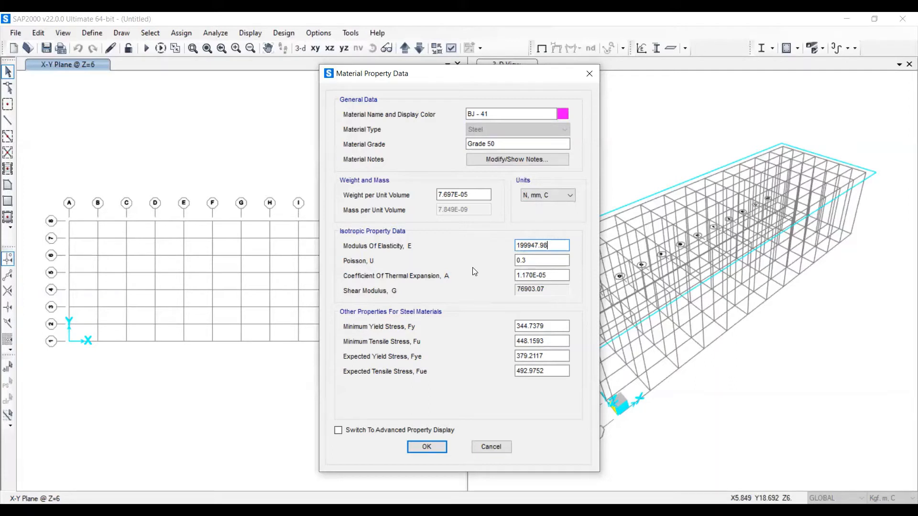
# - Set BJ - 41's minimum yield stress Fy to 250 MPa and minimum tensile stress Fu to 410 MPa
pyautogui.click(554, 327)
pyautogui.doubleClick(553, 326)
pyautogui.write('20')
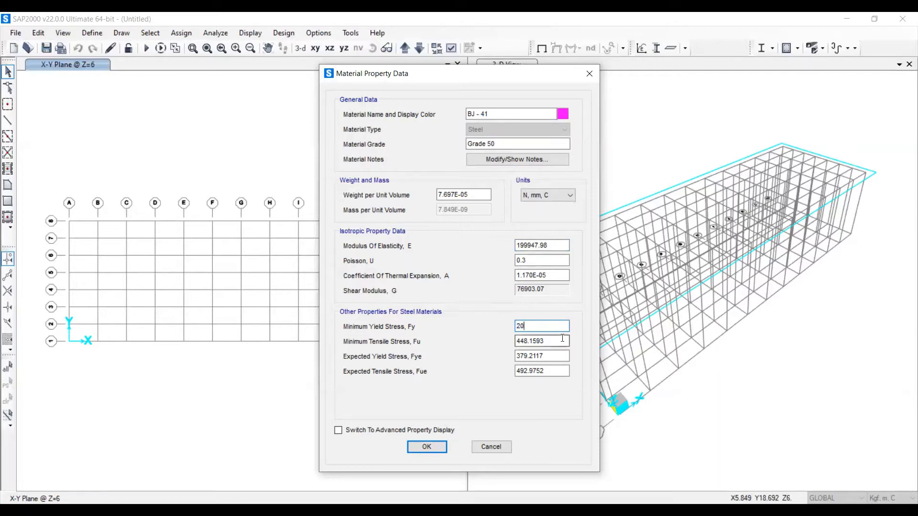
pyautogui.press('BackSpace')
pyautogui.write('50')
pyautogui.press('Tab')
pyautogui.write('410')
# - Set BJ - 41's expected yield stress to 1.1*250 and expected tensile stress to 1.1*410, then save the material
pyautogui.click(562, 353)
pyautogui.moveTo(562, 353); pyautogui.dragTo(454, 357)
pyautogui.write('1')
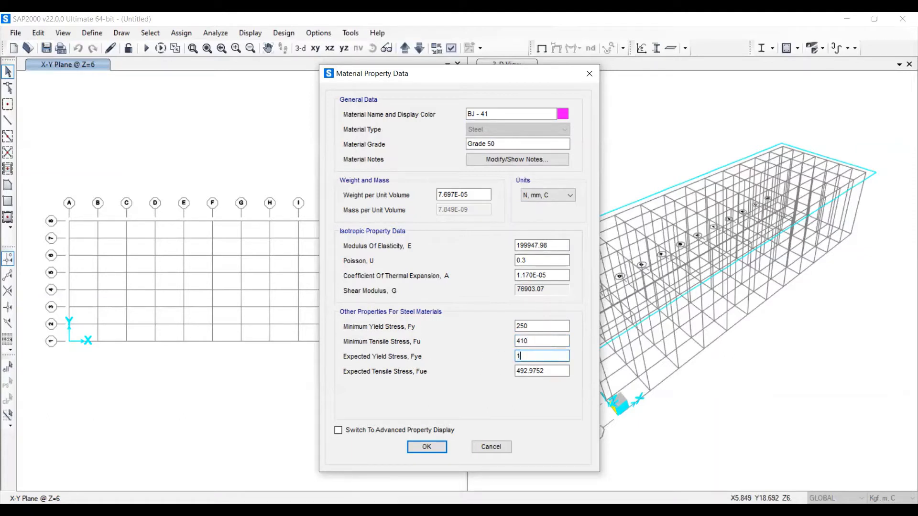
pyautogui.write('.1*250')
pyautogui.press('Tab')
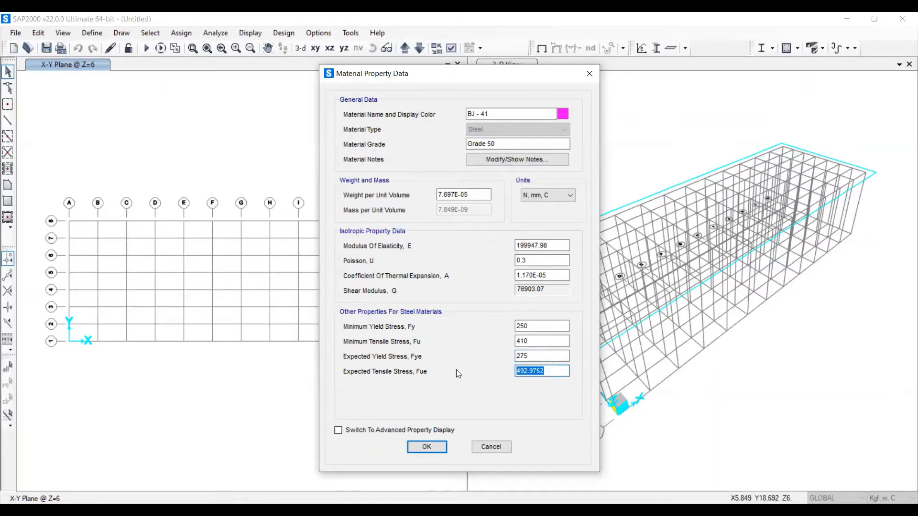
pyautogui.write('1.1*410')
pyautogui.press('Return')
pyautogui.click(428, 448)
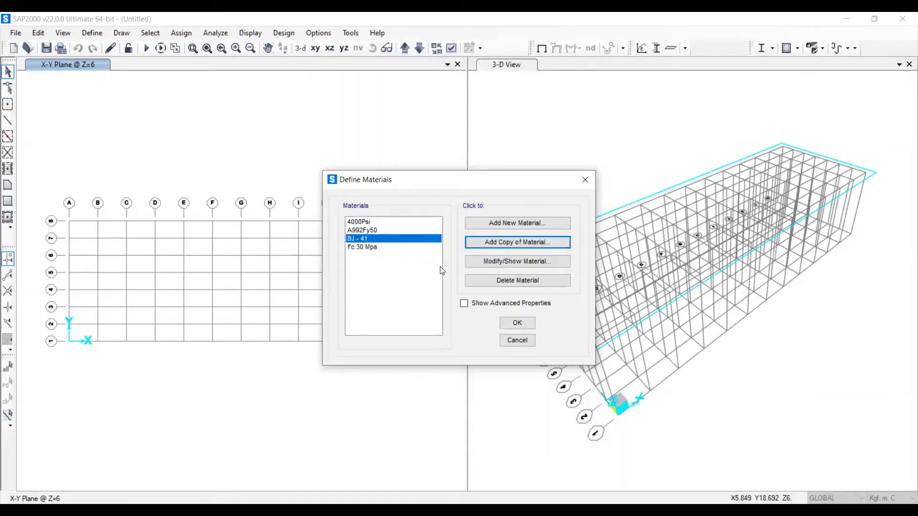
# - Add a copy of the BJ - 41 steel named BJ - 55 with material grade Grade 55
pyautogui.click(507, 243)
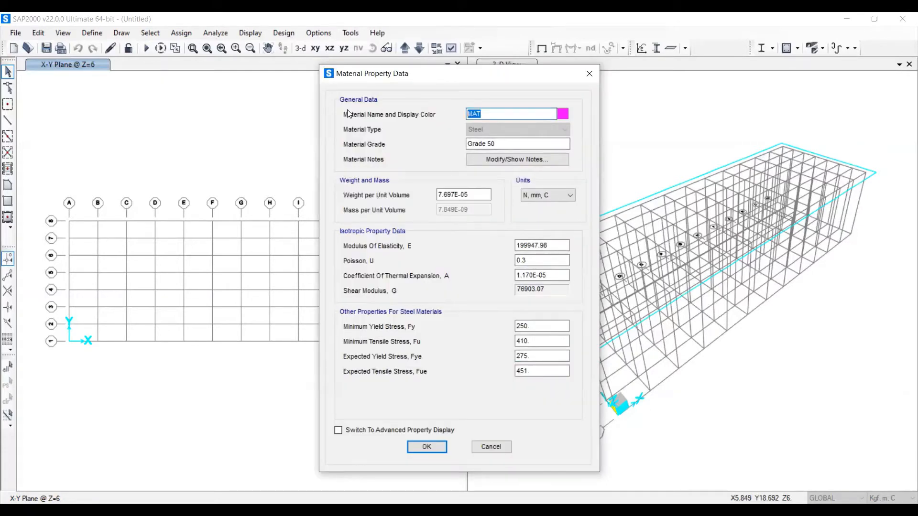
pyautogui.write('BJ 55')
pyautogui.press('BackSpace')
pyautogui.press('BackSpace')
pyautogui.write('- 55')
pyautogui.click(506, 143)
pyautogui.press('BackSpace')
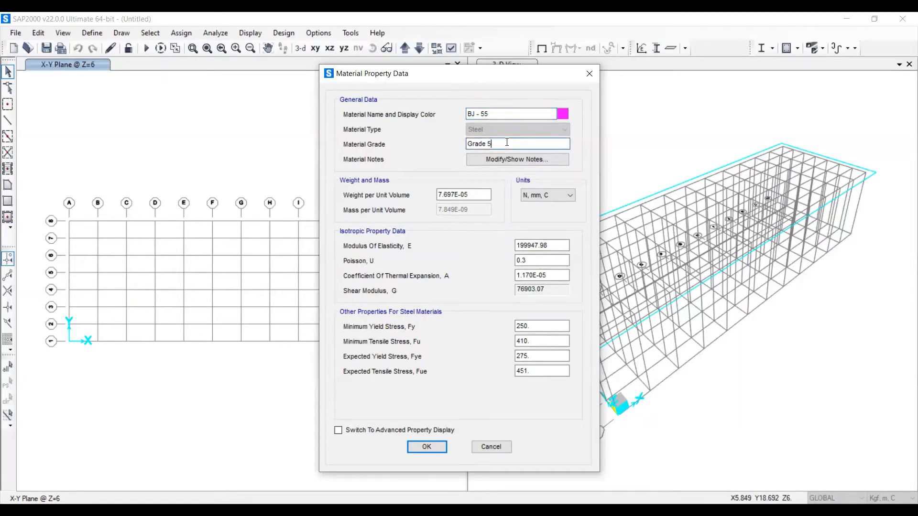
pyautogui.write('5')
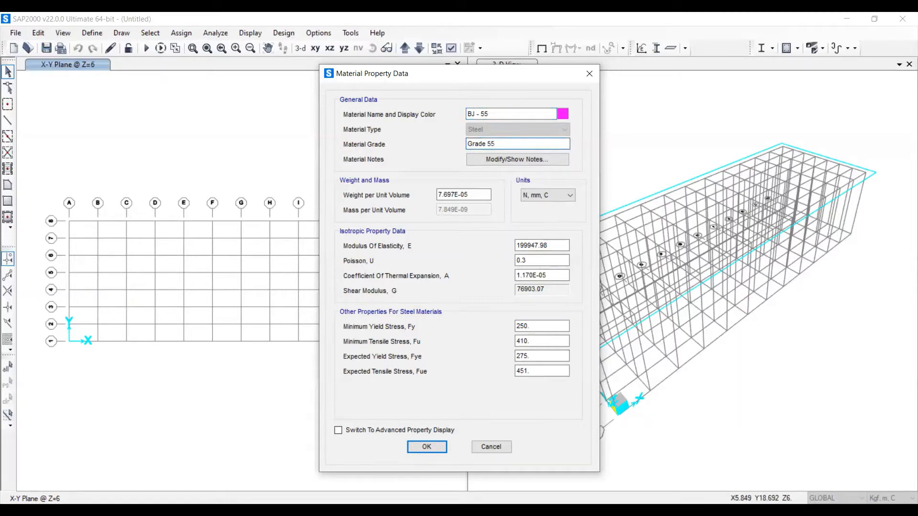
# - Set BJ - 55's minimum yield stress Fy to 410 MPa and minimum tensile stress Fu to 550 MPa
pyautogui.click(542, 326)
pyautogui.moveTo(542, 327); pyautogui.dragTo(458, 330)
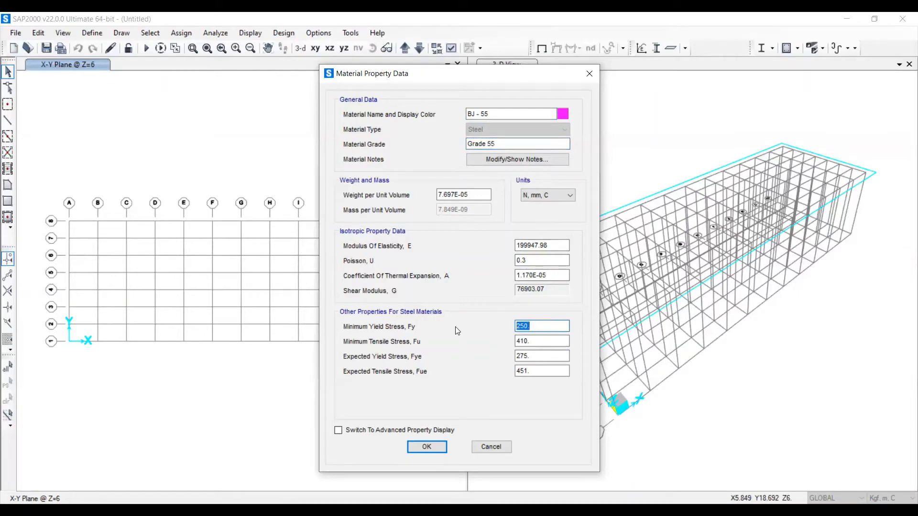
pyautogui.write('410')
pyautogui.moveTo(537, 342); pyautogui.dragTo(457, 343)
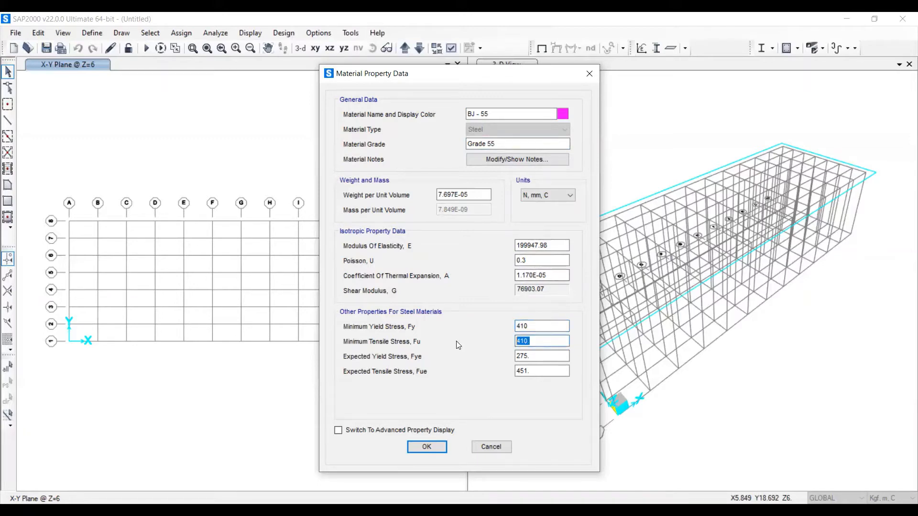
pyautogui.write('550')
# - Set BJ - 55's expected yield stress to 1.1*410 and expected tensile stress to 1.1*550, then save the material
pyautogui.moveTo(540, 357); pyautogui.dragTo(508, 360)
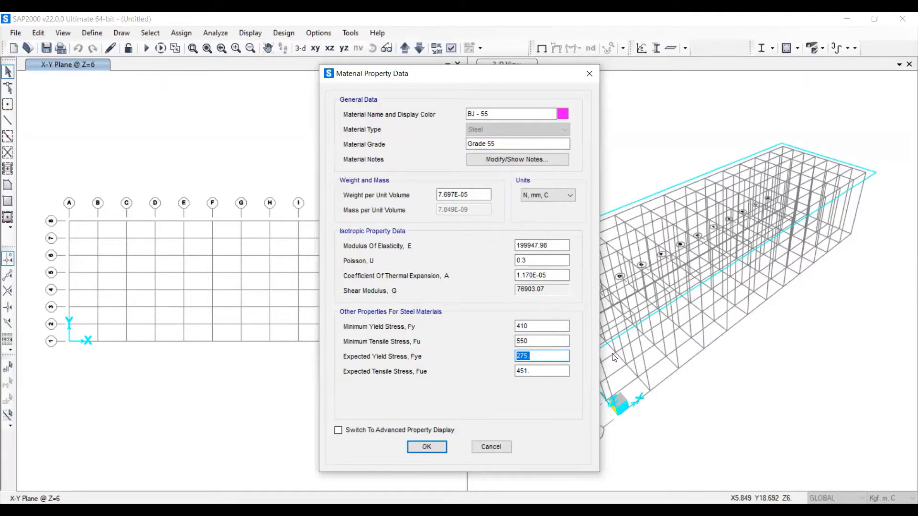
pyautogui.write('1.1*410')
pyautogui.press('Tab')
pyautogui.write('1.1')
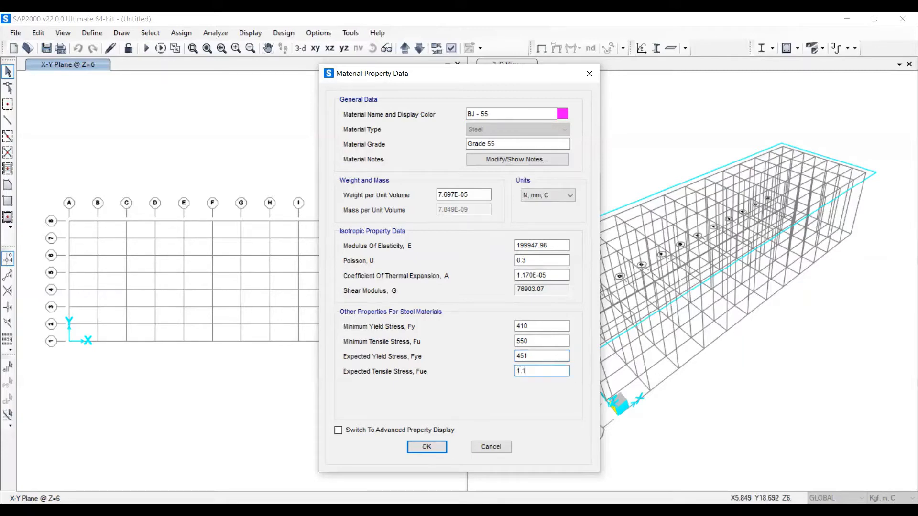
pyautogui.write('*550')
pyautogui.click(426, 449)
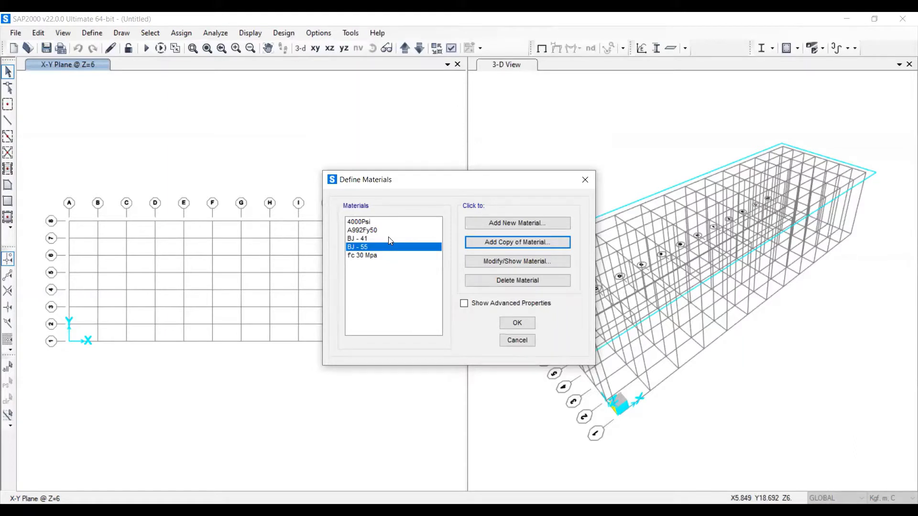
# - Confirm the material definitions and close the materials list
pyautogui.click(520, 325)
pyautogui.click(62, 33)
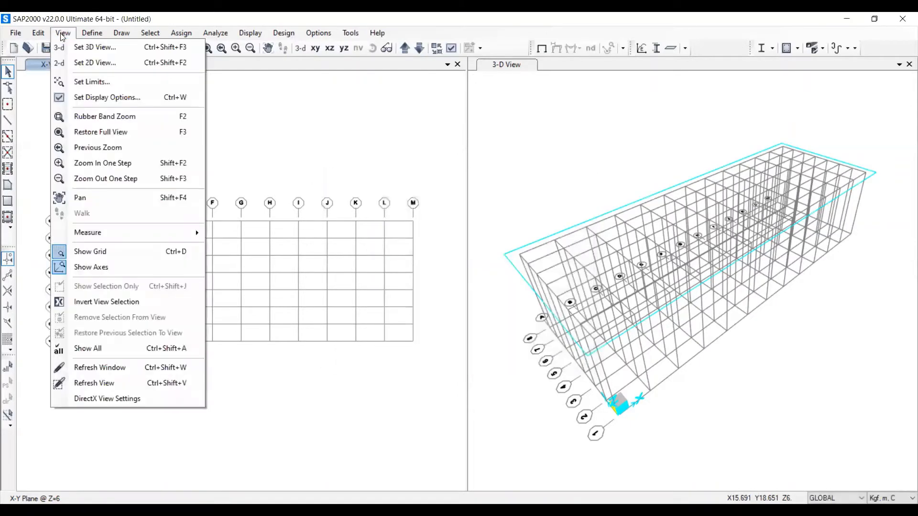
pyautogui.moveTo(82, 38)
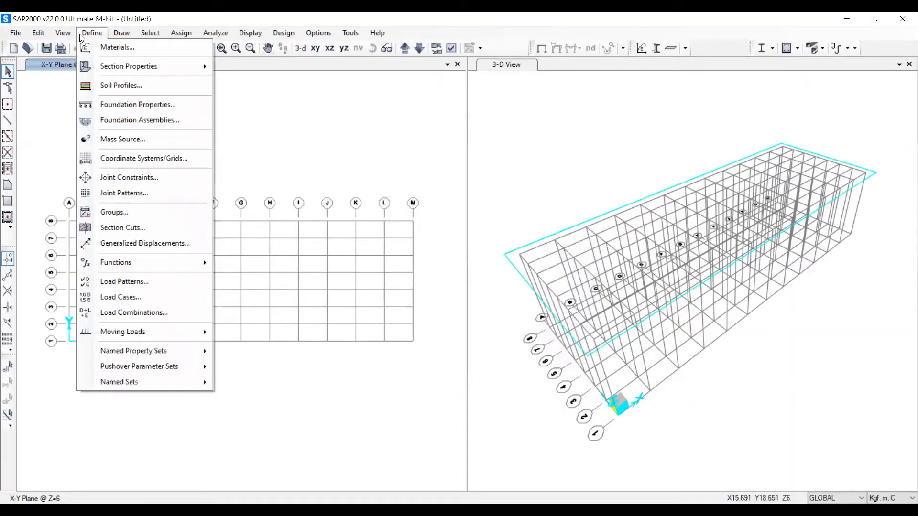
pyautogui.moveTo(98, 61)
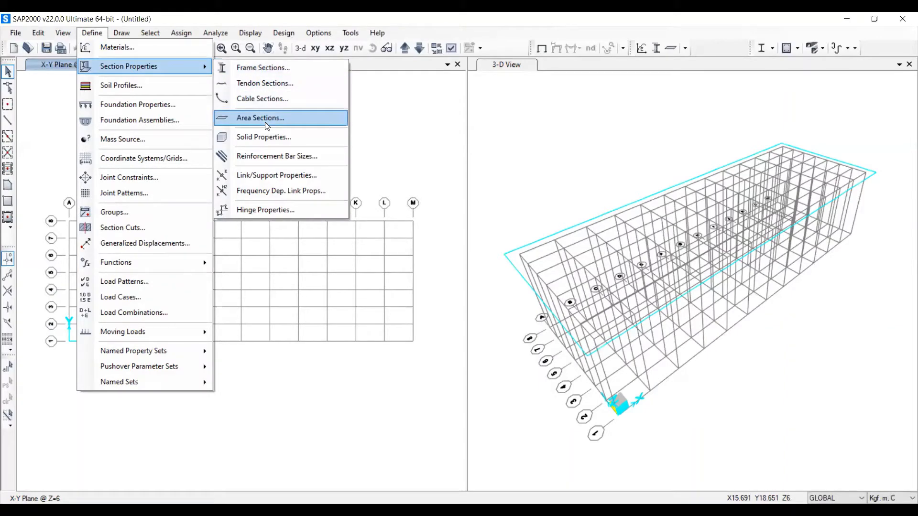
pyautogui.click(265, 70)
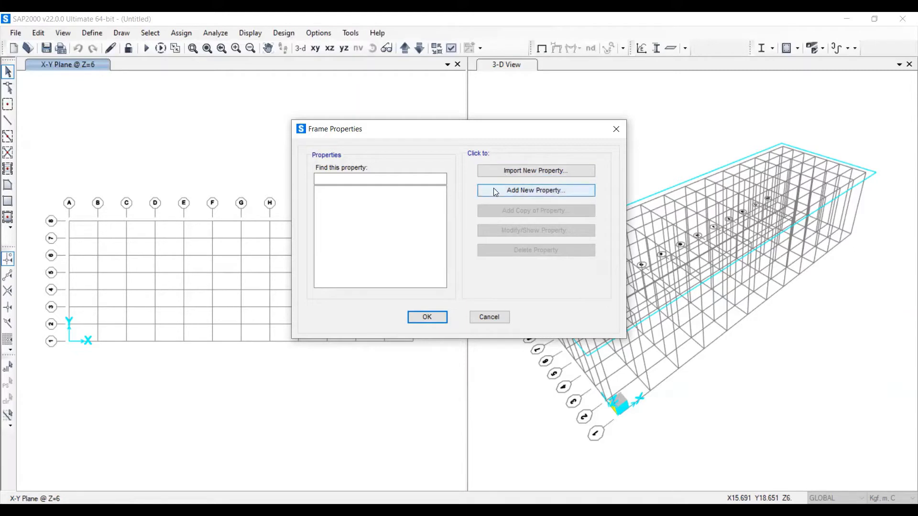
pyautogui.click(516, 190)
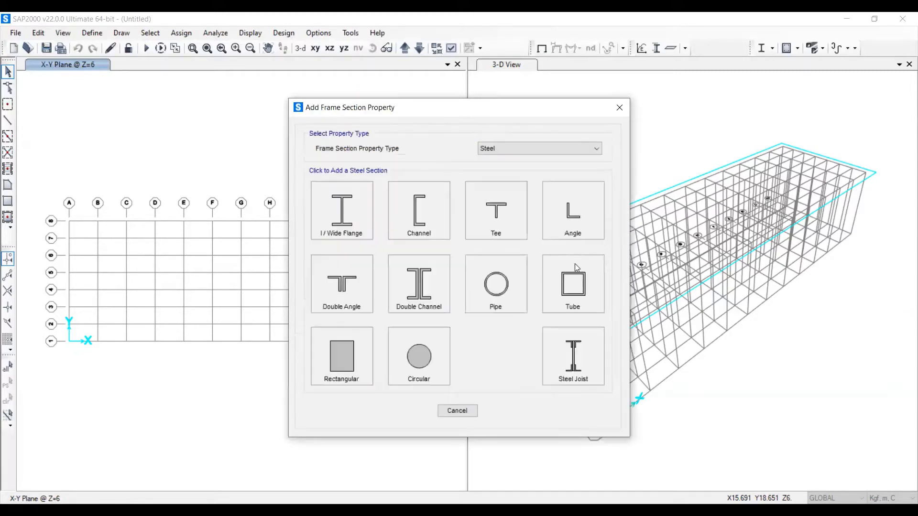
pyautogui.click(342, 218)
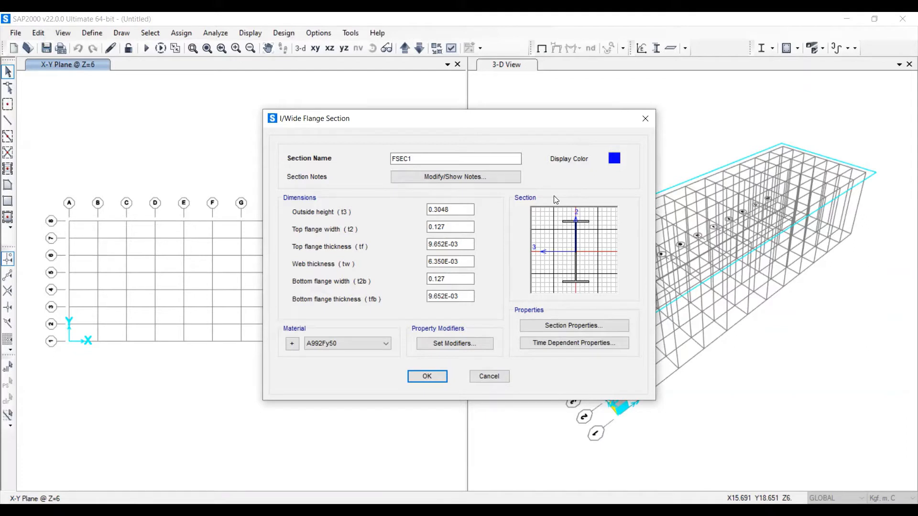
pyautogui.click(463, 224)
pyautogui.click(465, 243)
pyautogui.click(645, 119)
pyautogui.click(616, 131)
# - Switch the model units to N, mm, C and add a steel I/Wide Flange frame section named HB 300.300.10.15
pyautogui.click(892, 498)
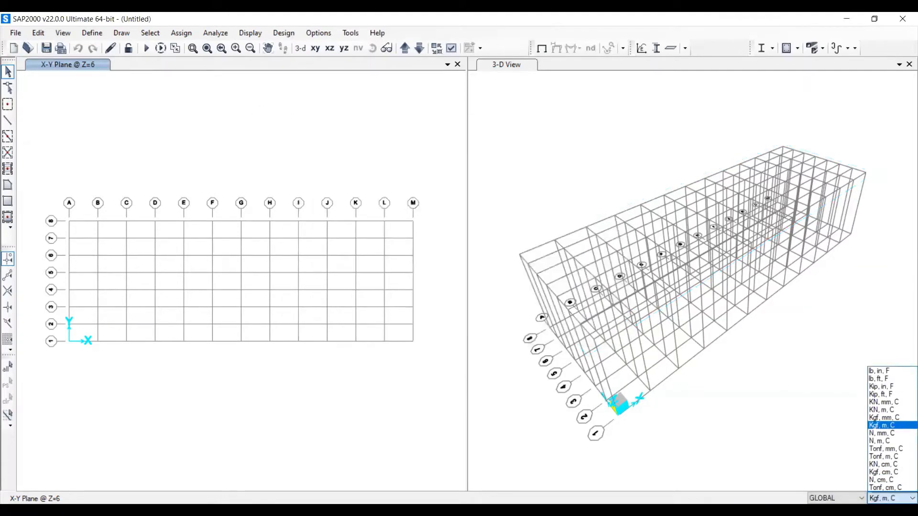
pyautogui.click(882, 433)
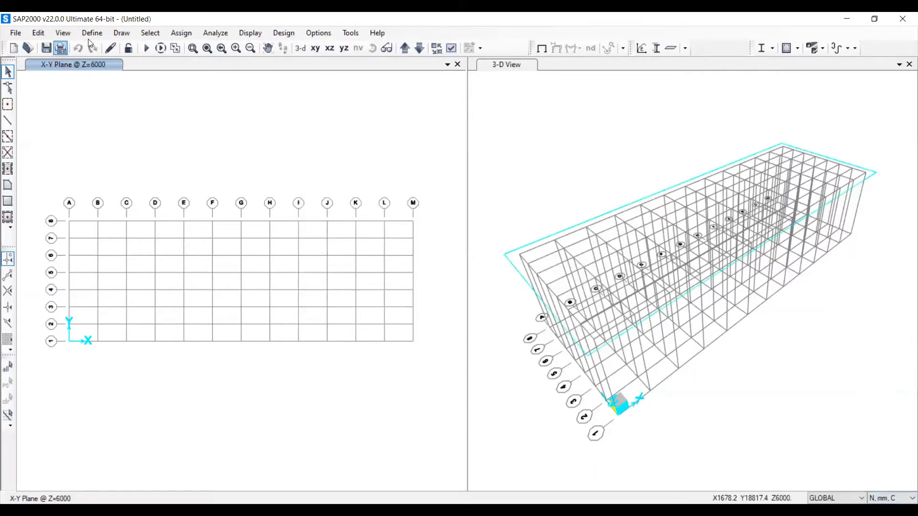
pyautogui.click(92, 37)
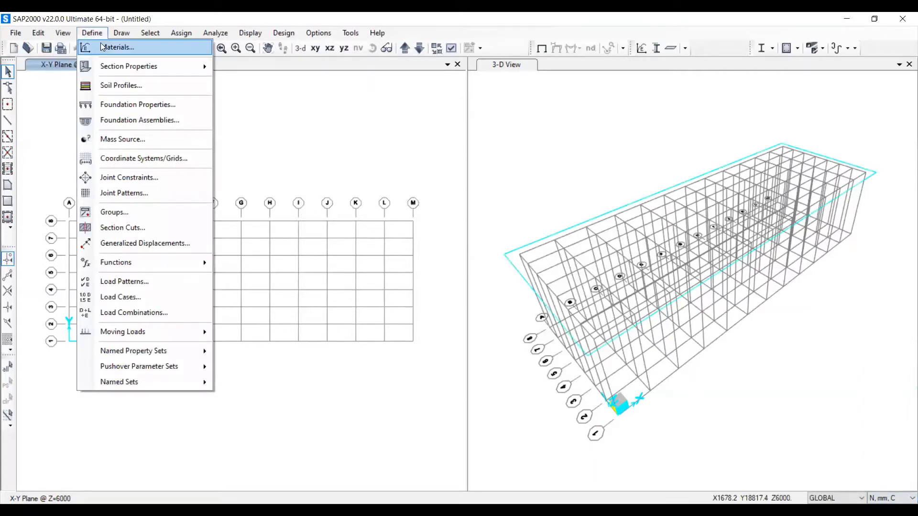
pyautogui.moveTo(119, 70)
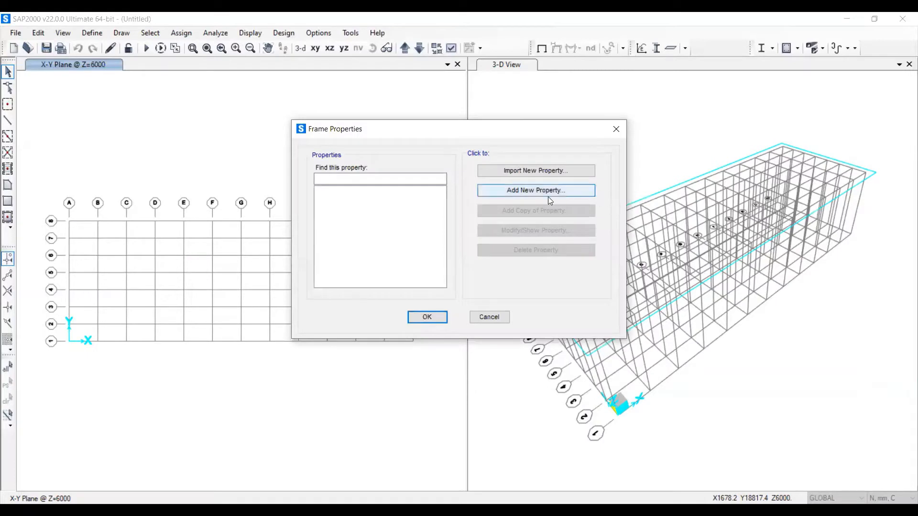
pyautogui.click(535, 193)
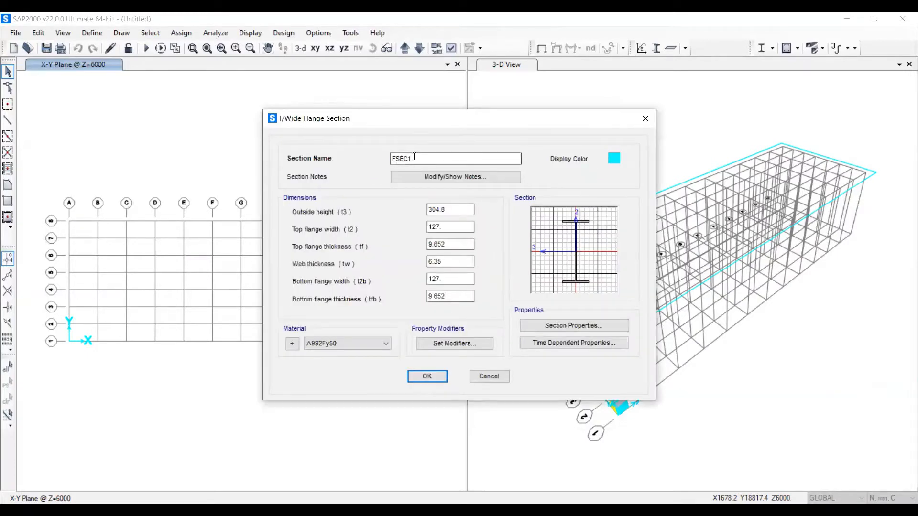
pyautogui.doubleClick(414, 157)
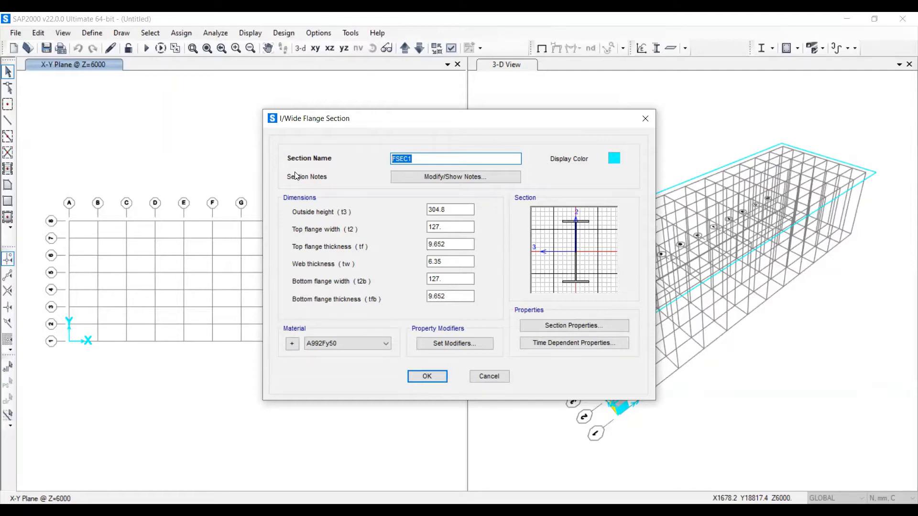
pyautogui.write('HB 300.300.10.15')
# - Set the HB section's outside height and top flange width to 300 mm, top flange thickness to 15 mm and web thickness to 10 mm
pyautogui.click(462, 211)
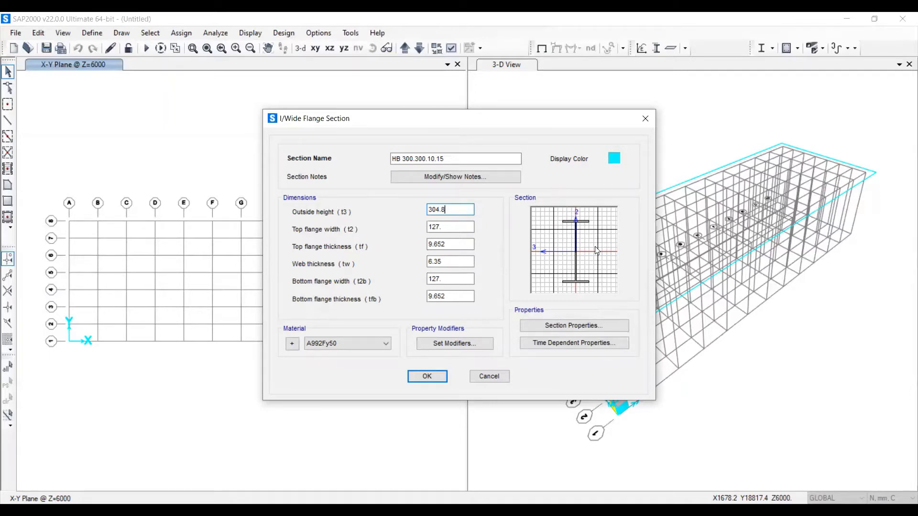
pyautogui.moveTo(444, 210); pyautogui.dragTo(376, 221)
pyautogui.write('300')
pyautogui.moveTo(453, 227); pyautogui.dragTo(396, 247)
pyautogui.write('300.')
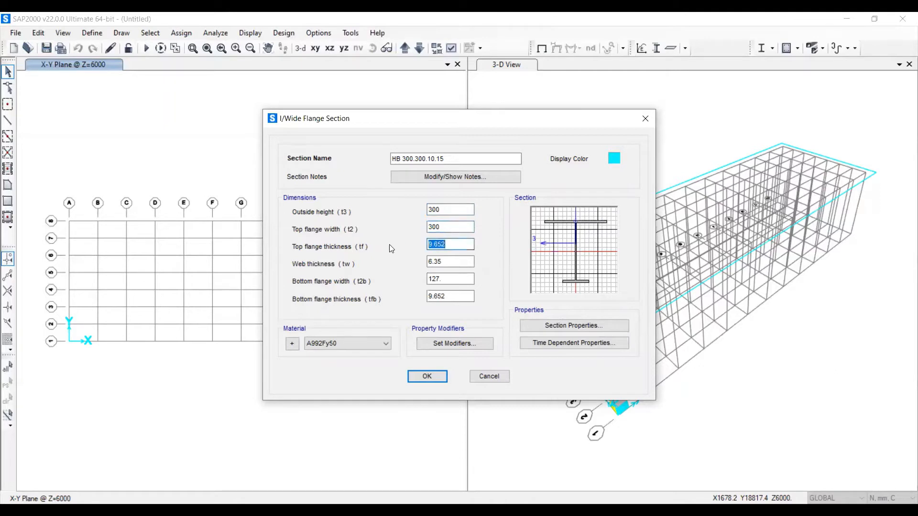
pyautogui.write('10.15')
pyautogui.moveTo(453, 262); pyautogui.dragTo(399, 261)
pyautogui.write('10')
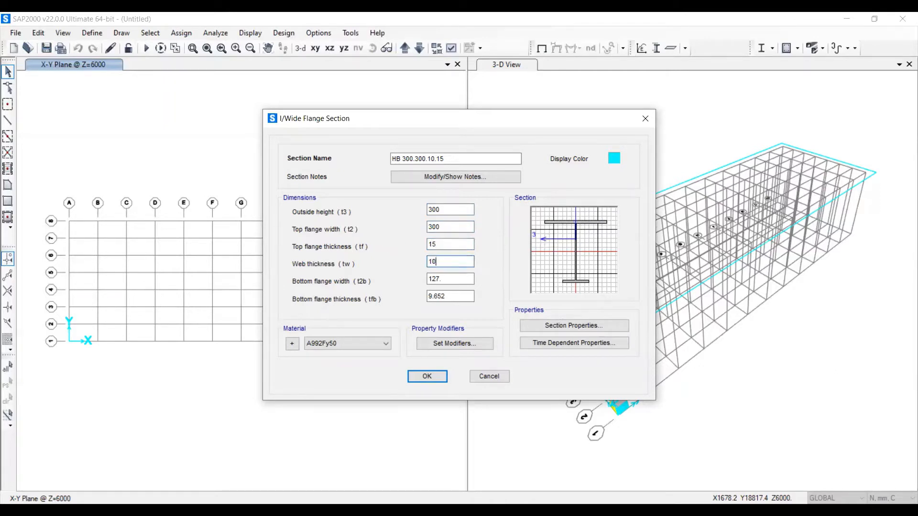
# - Set the HB section's bottom flange width to 300 mm and bottom flange thickness to 15 mm
pyautogui.moveTo(455, 278); pyautogui.dragTo(378, 279)
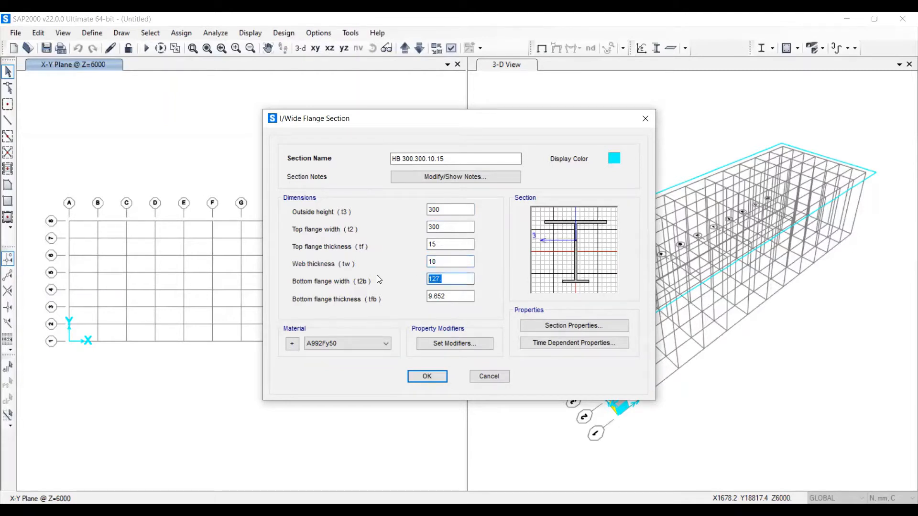
pyautogui.write('300')
pyautogui.moveTo(451, 295); pyautogui.dragTo(388, 305)
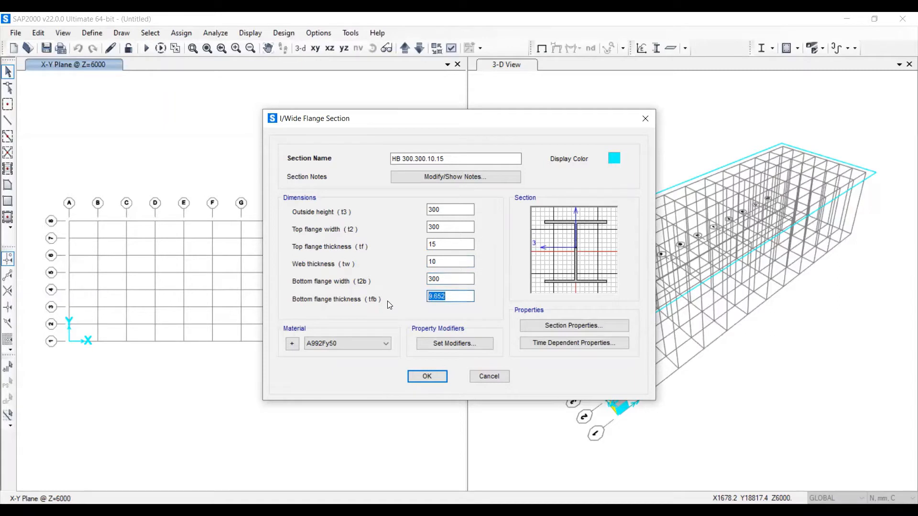
pyautogui.write('15')
pyautogui.click(448, 278)
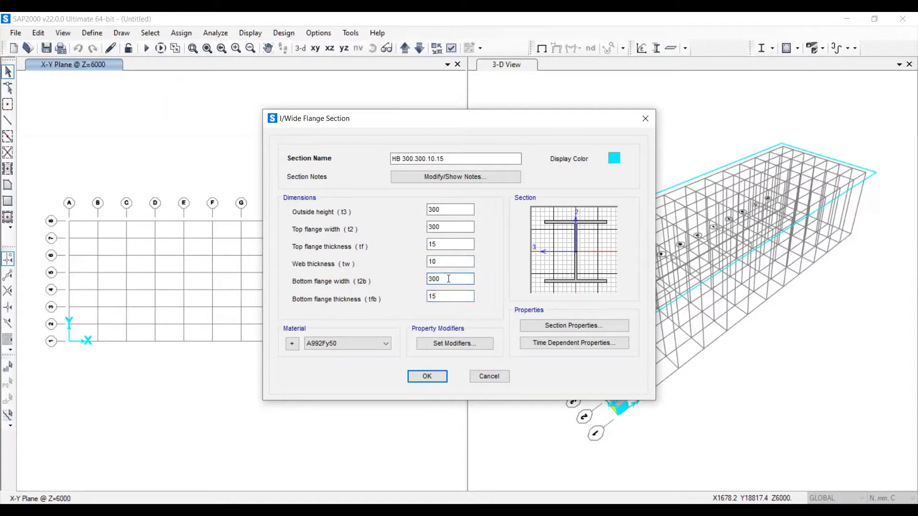
# - Give the HB section a blue display color and the BJ - 55 material, then save it
pyautogui.click(614, 159)
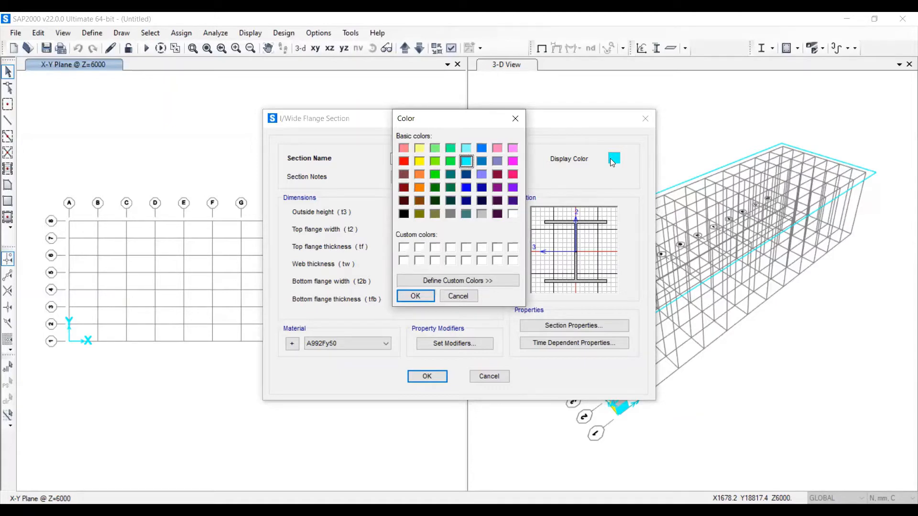
pyautogui.click(466, 187)
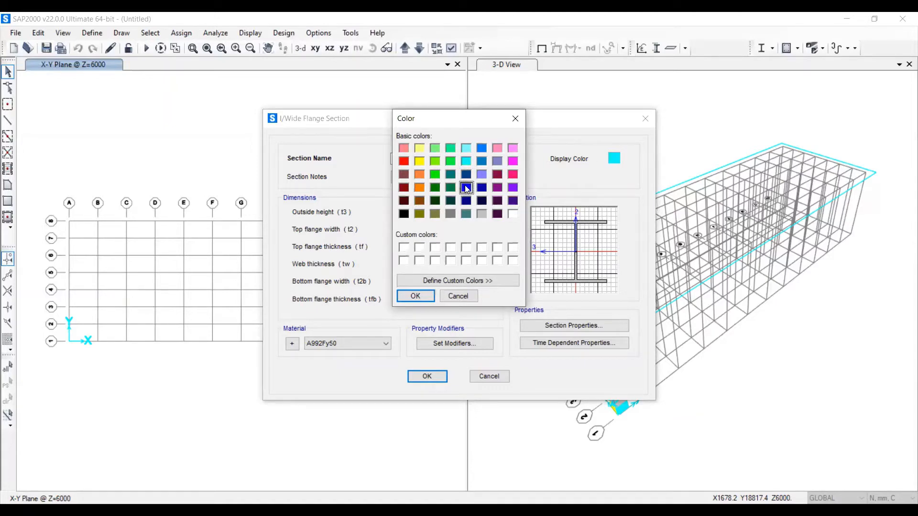
pyautogui.click(429, 294)
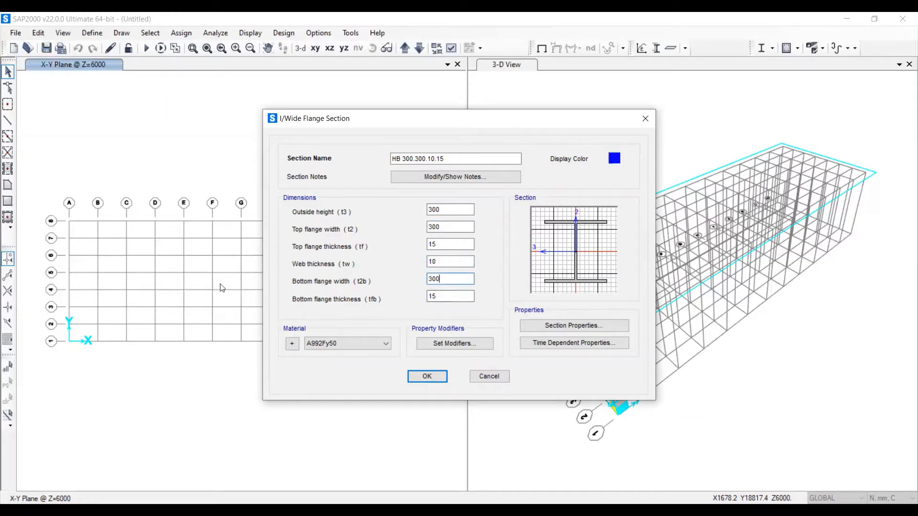
pyautogui.click(327, 344)
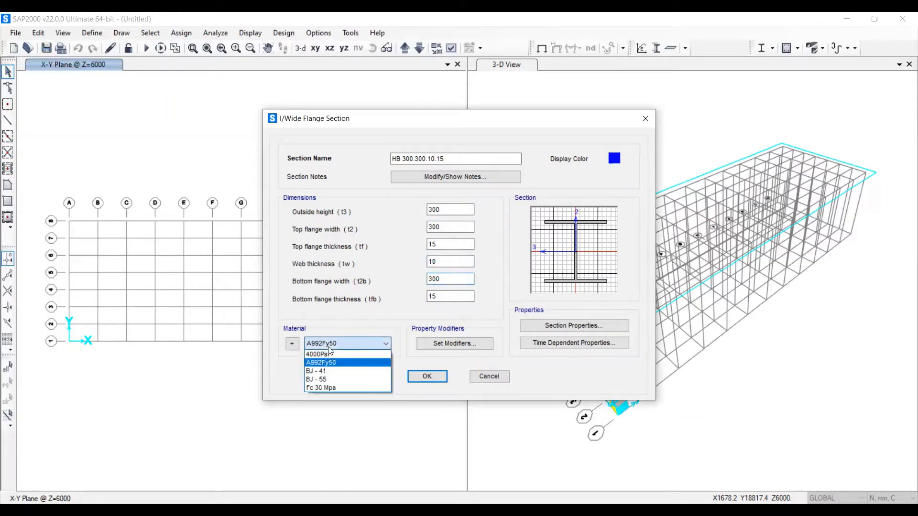
pyautogui.click(325, 379)
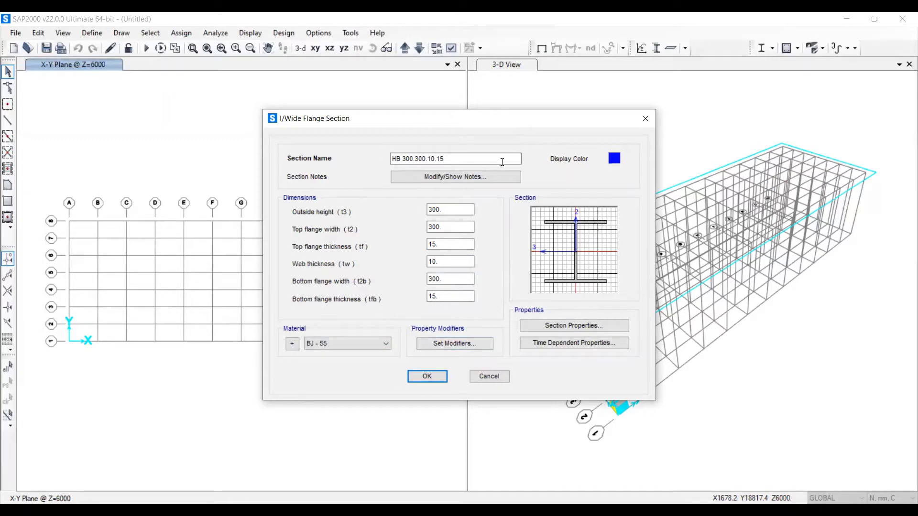
pyautogui.click(443, 374)
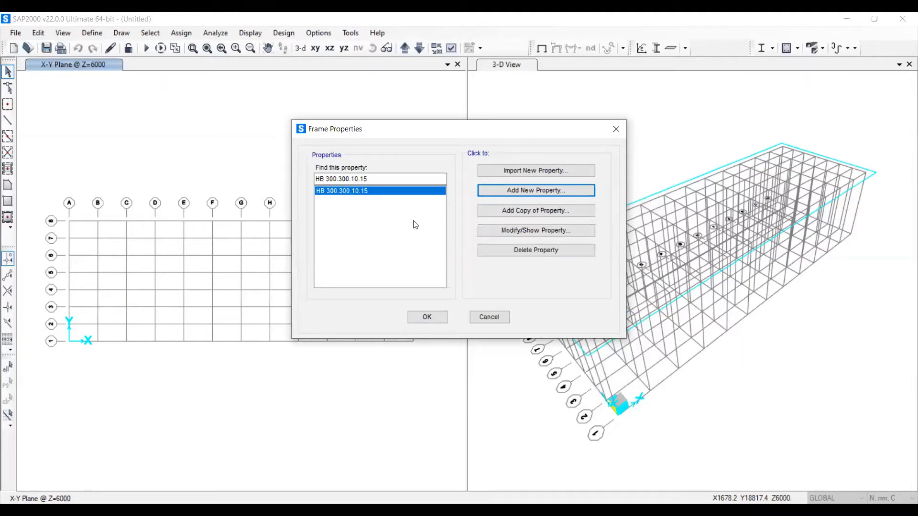
# - Add a copy of the HB 300.300.10.15 section named IWF 600.300.12.20 with an outside height of 600 mm
pyautogui.click(521, 189)
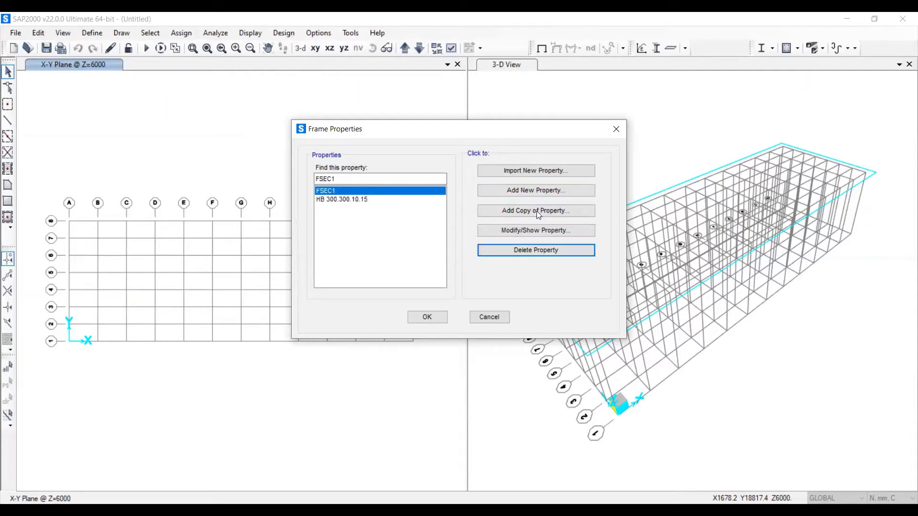
pyautogui.click(536, 211)
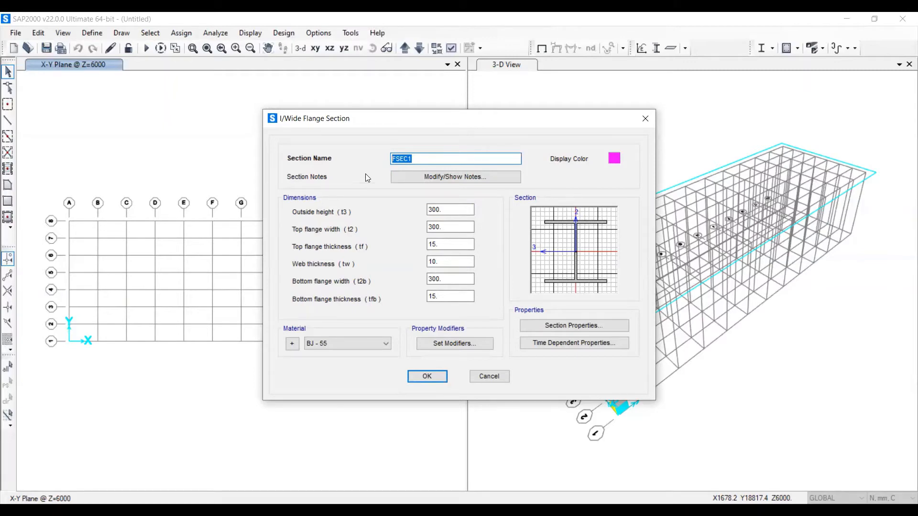
pyautogui.write('IWF 600.300.12.20')
pyautogui.press('Tab')
pyautogui.write('6')
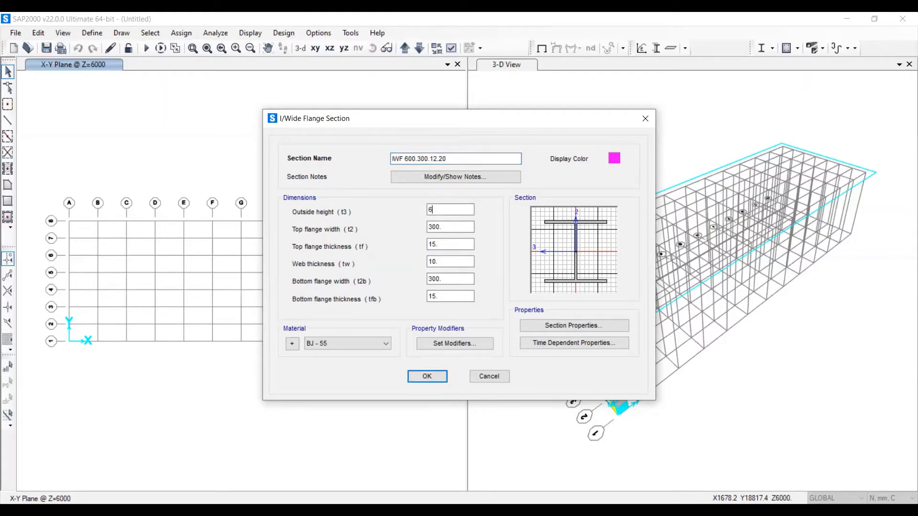
pyautogui.write('00')
pyautogui.press('Tab')
pyautogui.press('Tab')
pyautogui.press('Tab')
pyautogui.press('Tab')
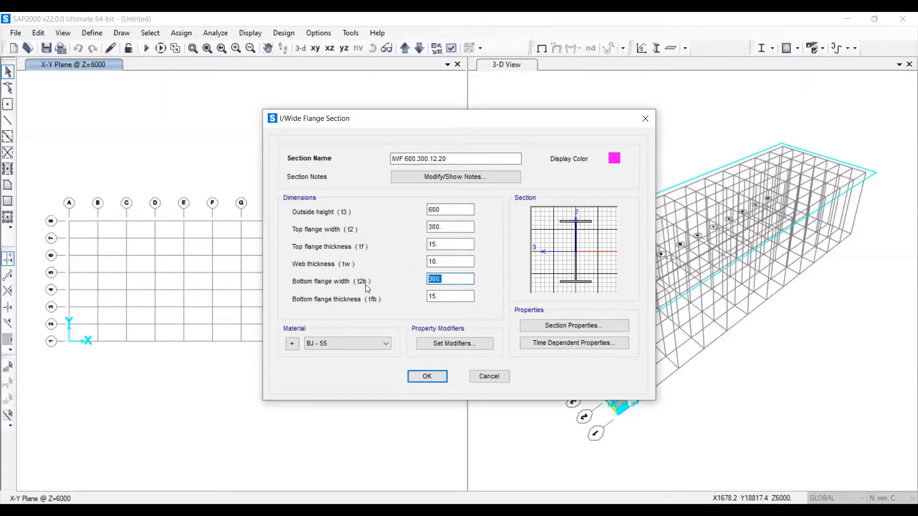
# - Set the IWF 600.300.12.20 section's top and bottom flange thicknesses to 20 mm and its web thickness to 12 mm
pyautogui.moveTo(450, 246); pyautogui.dragTo(360, 238)
pyautogui.write('20')
pyautogui.click(442, 263)
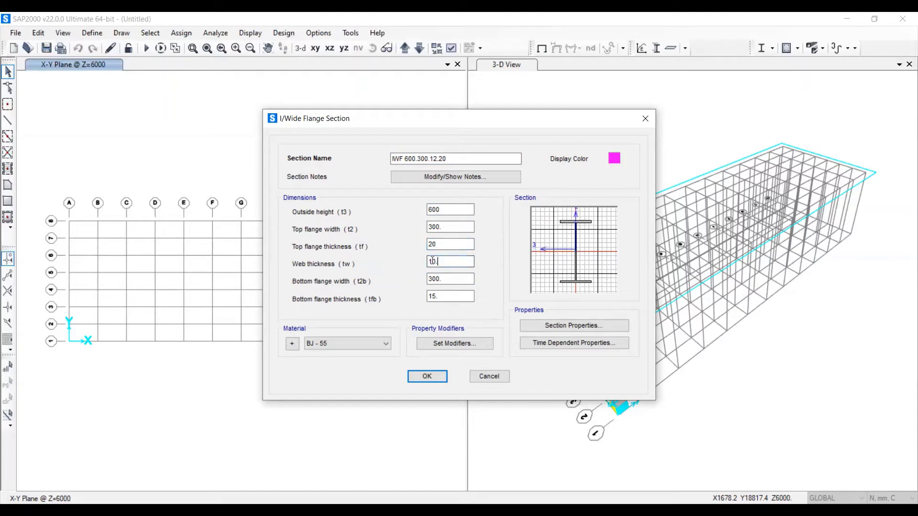
pyautogui.moveTo(439, 261); pyautogui.dragTo(388, 265)
pyautogui.write('12')
pyautogui.moveTo(459, 297); pyautogui.dragTo(409, 297)
pyautogui.write('20')
pyautogui.click(449, 278)
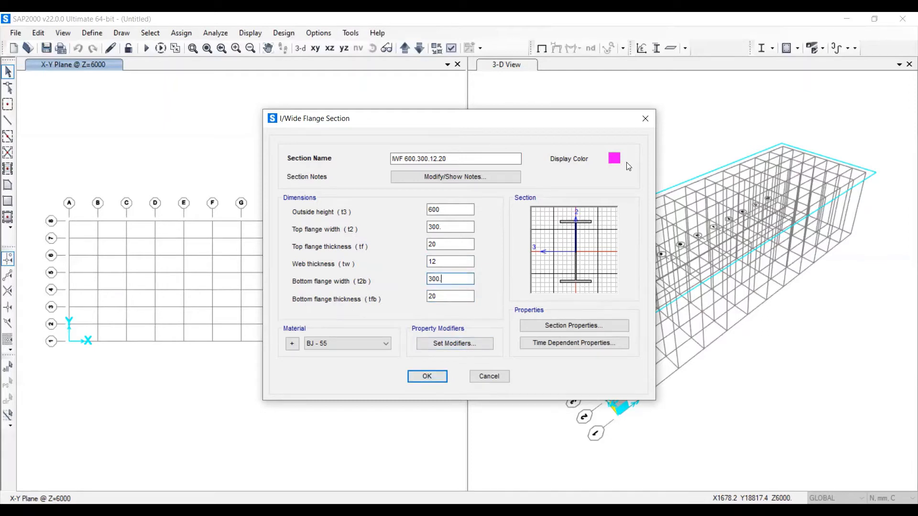
# - Change the IWF 600.300.12.20 section's display color to orange and save the section
pyautogui.click(614, 159)
pyautogui.click(419, 175)
pyautogui.click(428, 293)
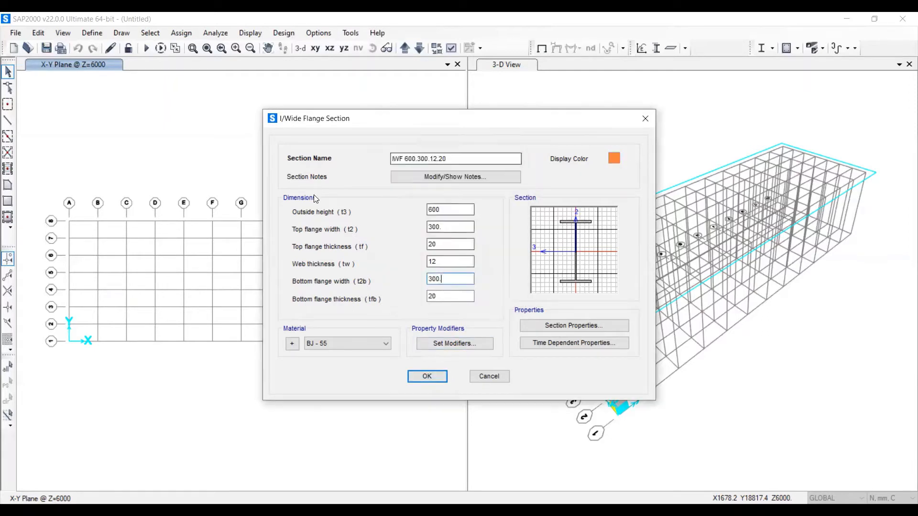
pyautogui.click(427, 377)
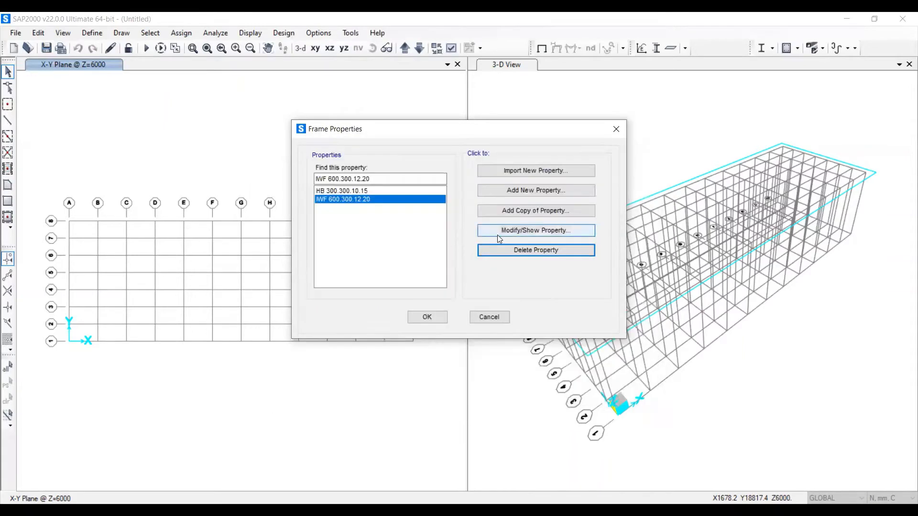
# - Add a copy of the IWF 600.300.12.20 section named IWF 300.150.7.9
pyautogui.click(553, 215)
pyautogui.doubleClick(411, 158)
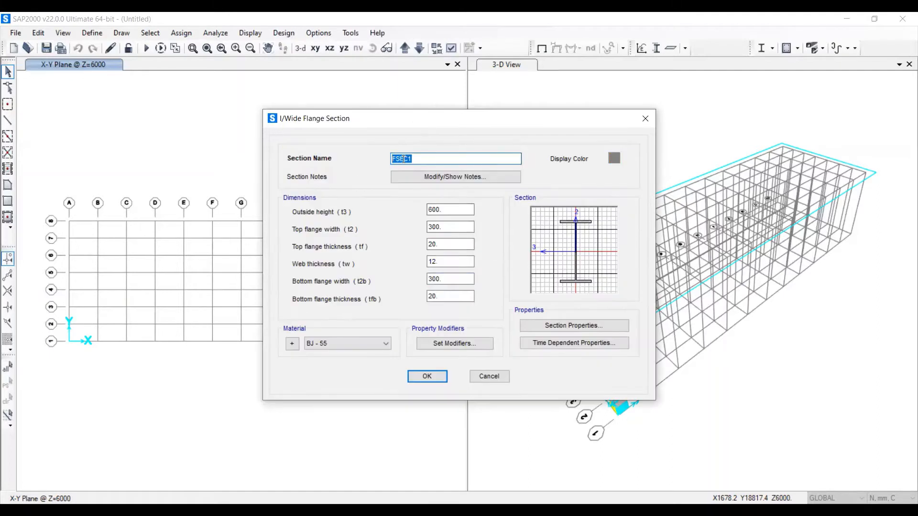
pyautogui.write('IWF 300.300')
pyautogui.press('BackSpace')
pyautogui.press('BackSpace')
pyautogui.press('BackSpace')
pyautogui.write('150.7.9')
# - Set the IWF 300.150.7.9 section's outside height to 300 mm, top flange to 150 mm wide and 9 mm thick, and web thickness to 7 mm
pyautogui.press('Tab')
pyautogui.write('300')
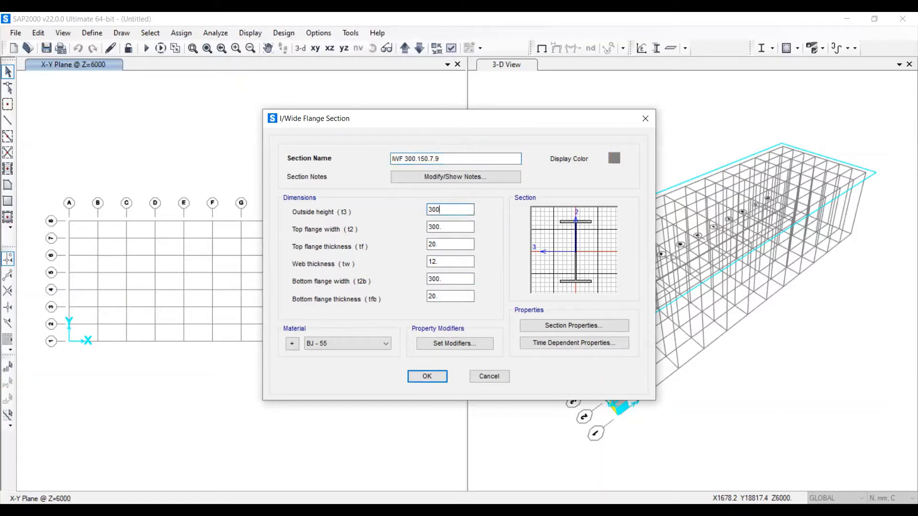
pyautogui.press('Tab')
pyautogui.write('150')
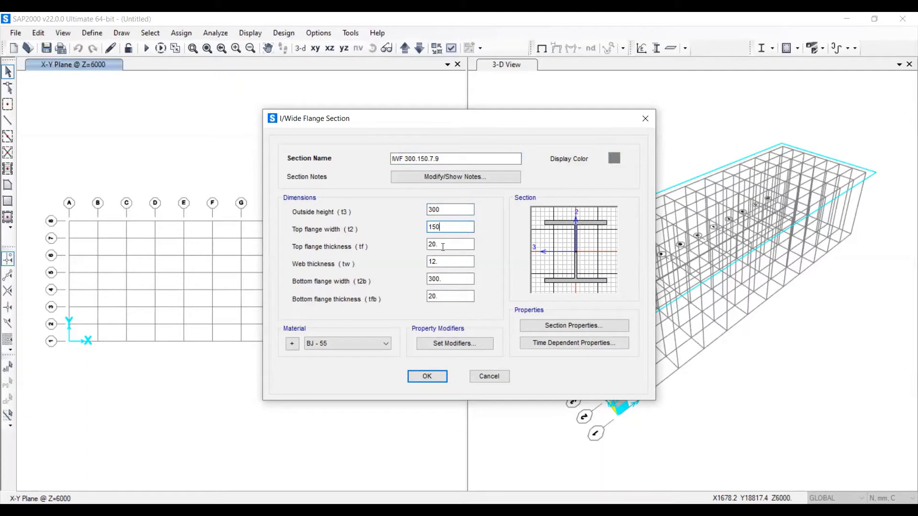
pyautogui.press('Tab')
pyautogui.write('9')
pyautogui.press('Tab')
pyautogui.write('7')
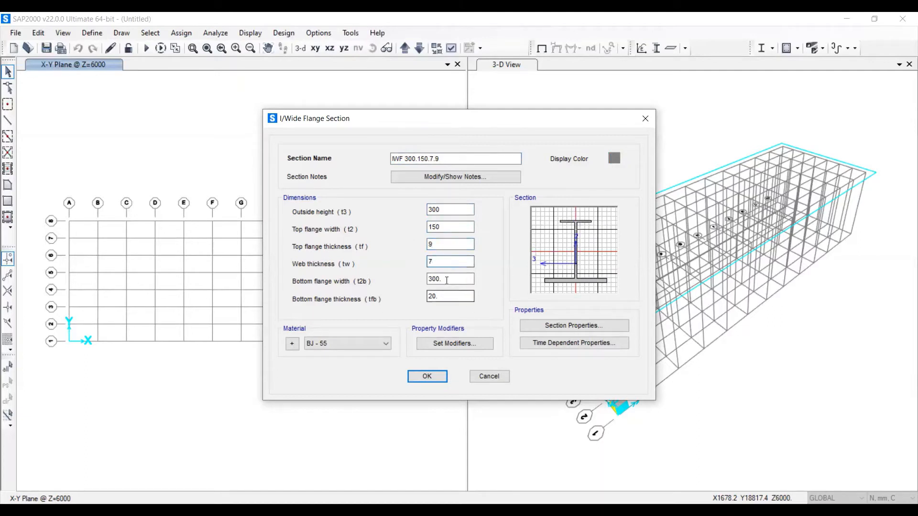
# - Set the IWF 300.150.7.9 section's bottom flange to 150 mm wide and 9 mm thick, and save the section with the gray display color
pyautogui.press('Tab')
pyautogui.write('150')
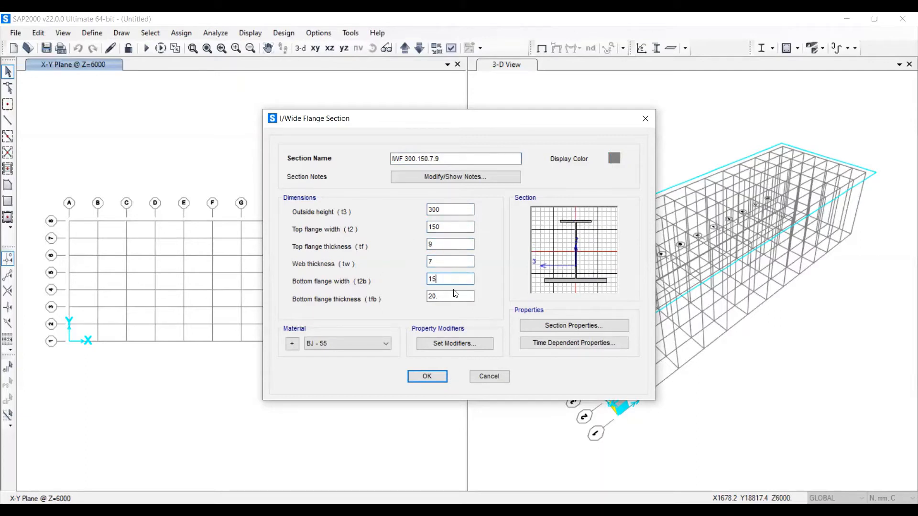
pyautogui.press('Tab')
pyautogui.write('9')
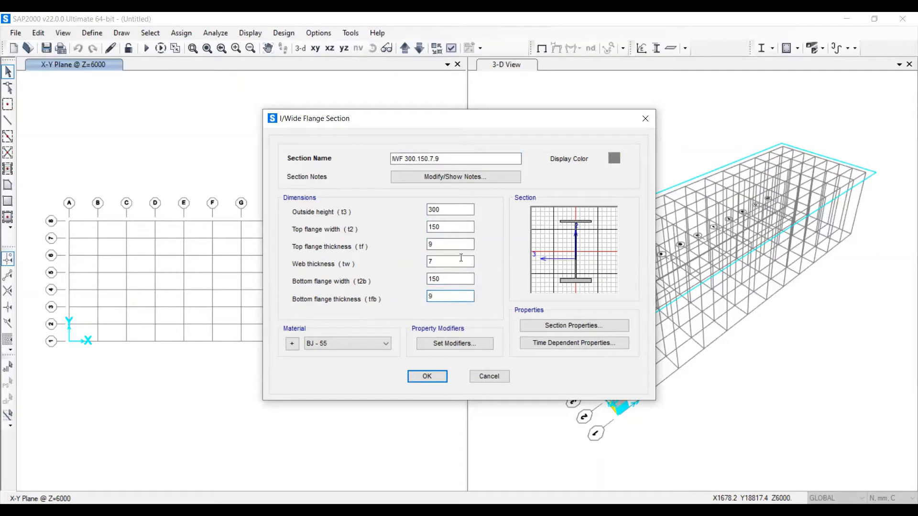
pyautogui.click(461, 258)
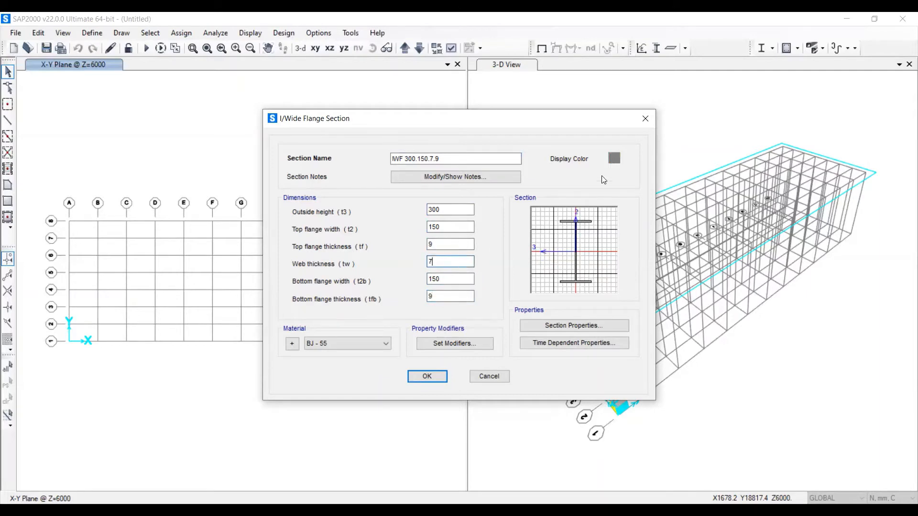
pyautogui.click(614, 159)
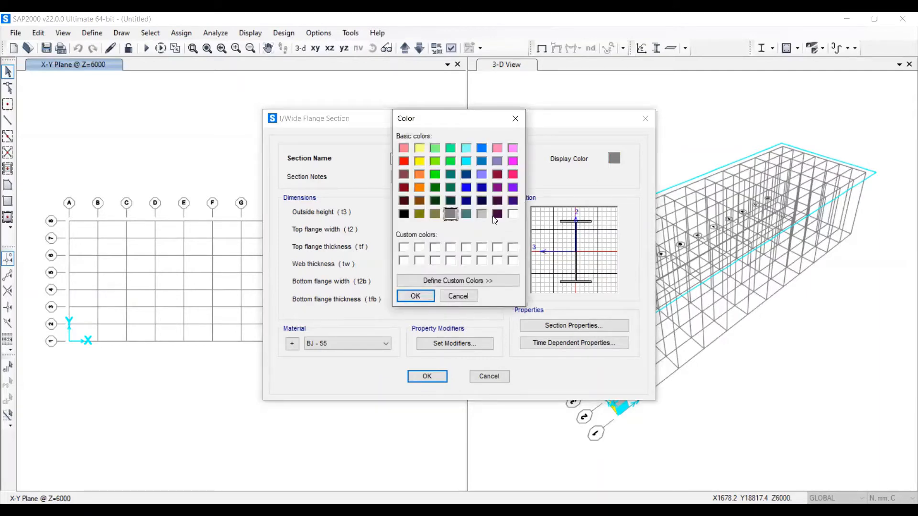
pyautogui.click(415, 296)
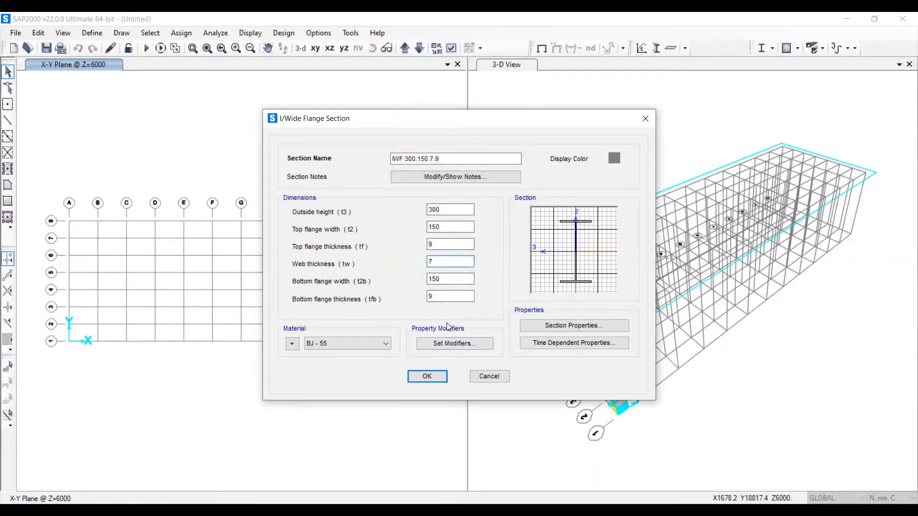
pyautogui.click(433, 379)
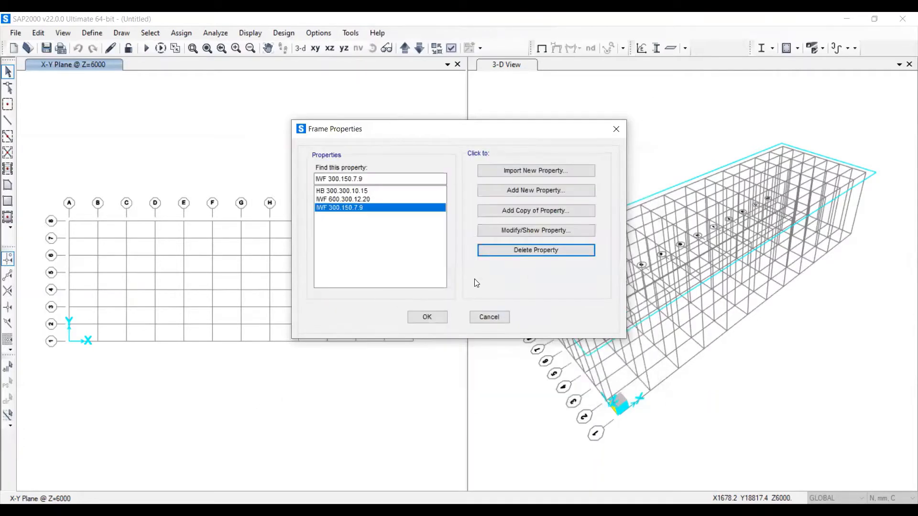
# - Add a copy of the IWF 300.150.7.9 section named IWF 250.125.6.9 with a red display color
pyautogui.click(540, 209)
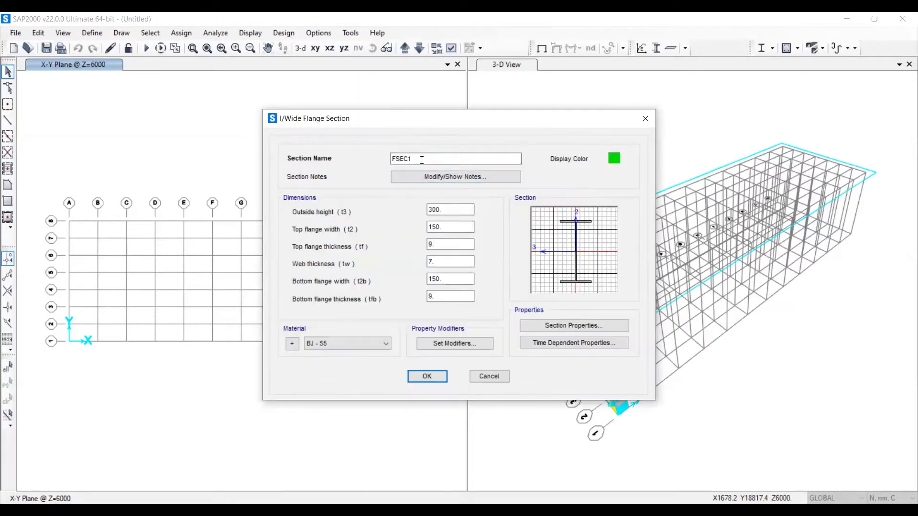
pyautogui.write('IWF 250.125.6.9')
pyautogui.click(613, 158)
pyautogui.click(404, 161)
pyautogui.click(420, 297)
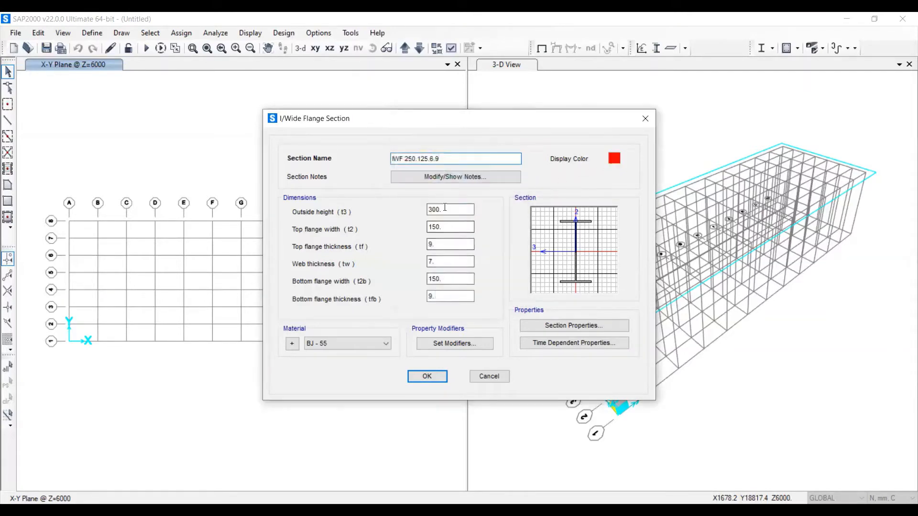
# - Set the IWF 250.125.6.9 section's outside height to 250 mm, both flange widths to 125 mm and web thickness to 6 mm, and save it
pyautogui.doubleClick(445, 207)
pyautogui.write('250')
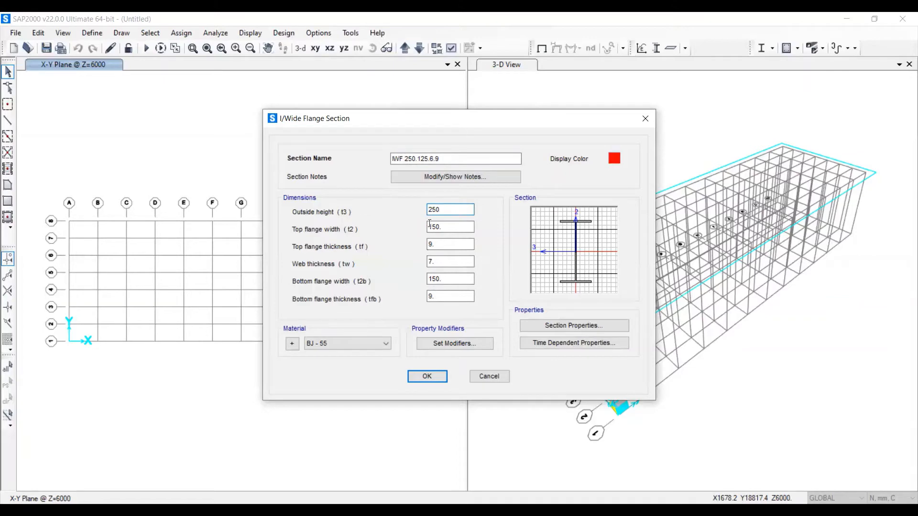
pyautogui.press('Tab')
pyautogui.write('125')
pyautogui.press('Tab')
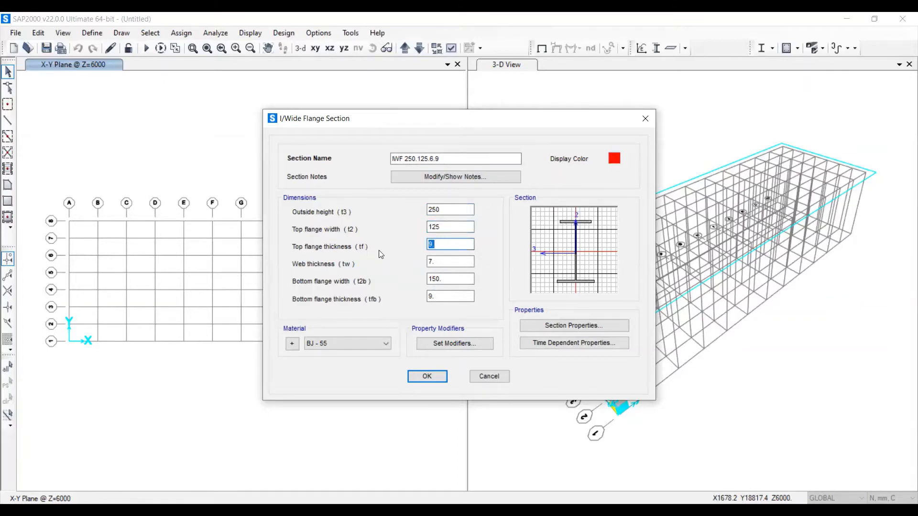
pyautogui.press('Tab')
pyautogui.write('6')
pyautogui.press('Tab')
pyautogui.write('125')
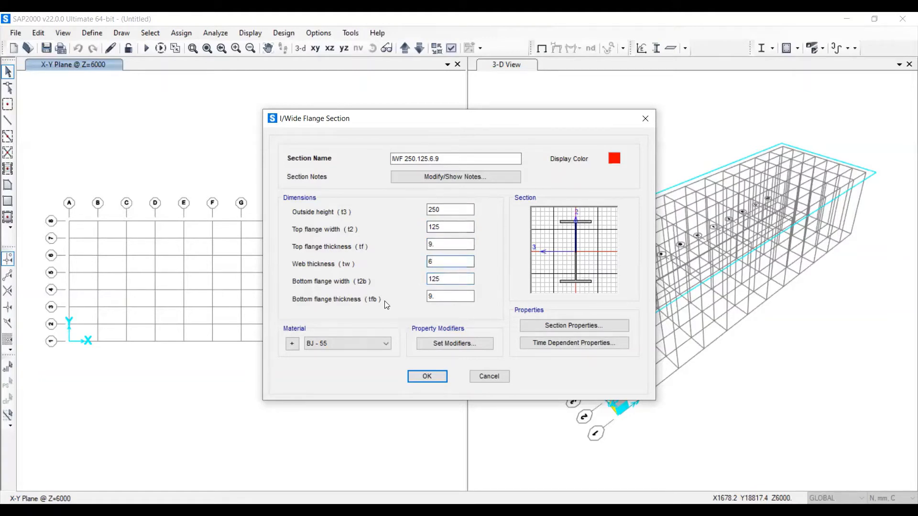
pyautogui.click(426, 376)
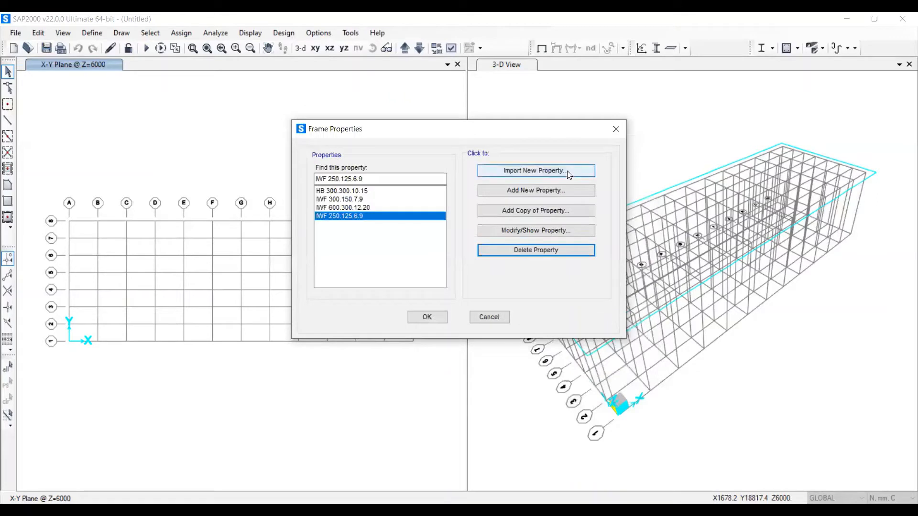
# - Add a new steel Angle frame section named SA 100.100.7
pyautogui.click(541, 194)
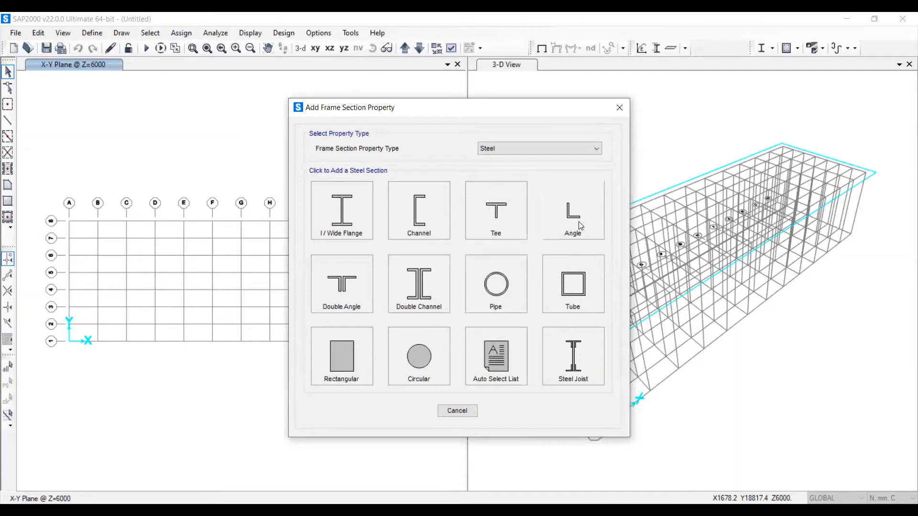
pyautogui.click(579, 226)
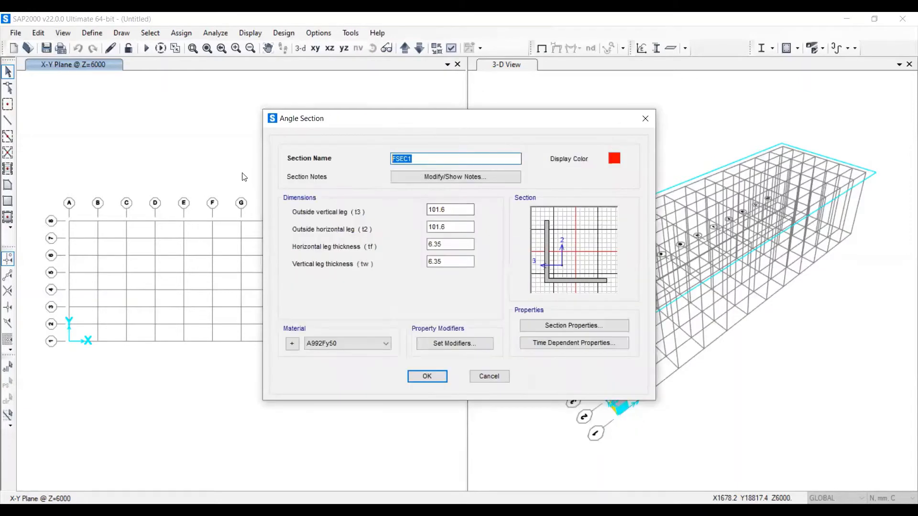
pyautogui.write('SA 100.100.7')
pyautogui.press('Tab')
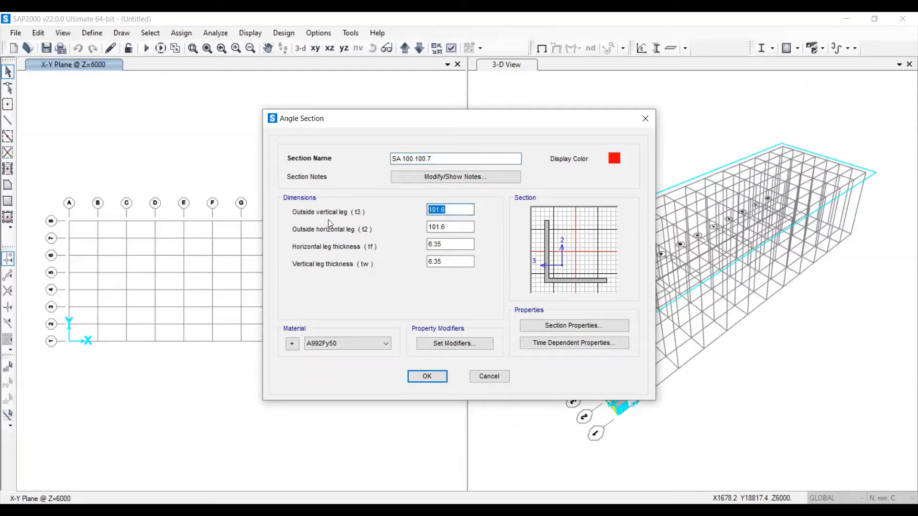
# - Set the SA 100.100.7 section's vertical and horizontal outside legs to 100 mm and both leg thicknesses to 7 mm
pyautogui.write('200')
pyautogui.press('BackSpace')
pyautogui.press('BackSpace')
pyautogui.press('BackSpace')
pyautogui.write('100')
pyautogui.press('Tab')
pyautogui.write('100')
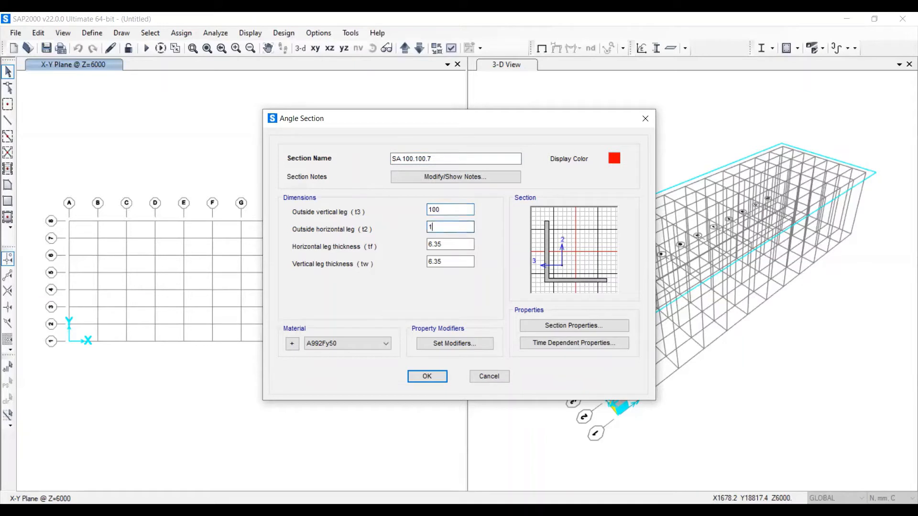
pyautogui.press('Tab')
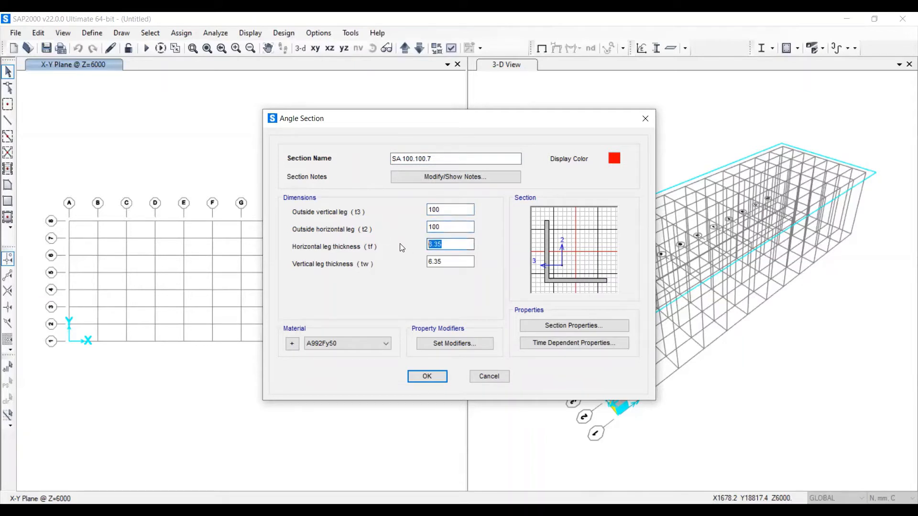
pyautogui.write('7')
pyautogui.press('Tab')
pyautogui.write('7')
# - Assign material BJ - 41 and a reddish-brown display color to the SA 100.100.7 section and save it
pyautogui.click(341, 344)
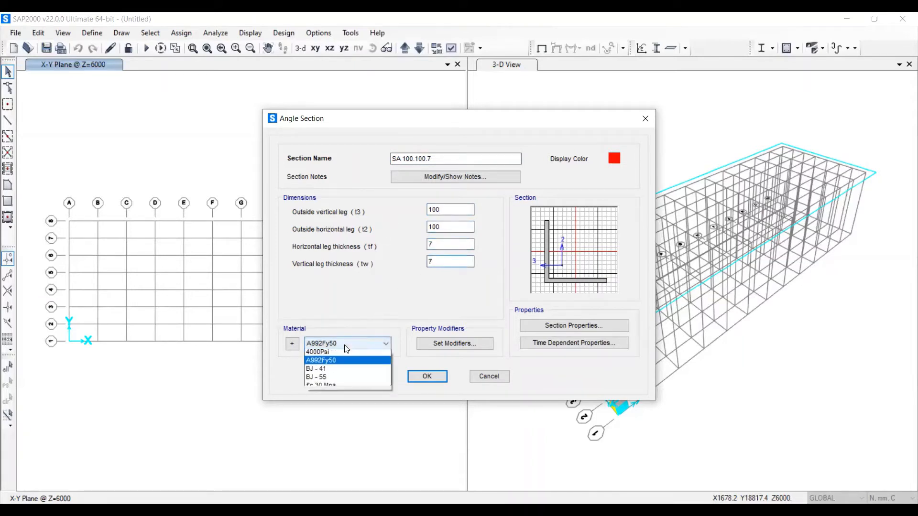
pyautogui.click(330, 371)
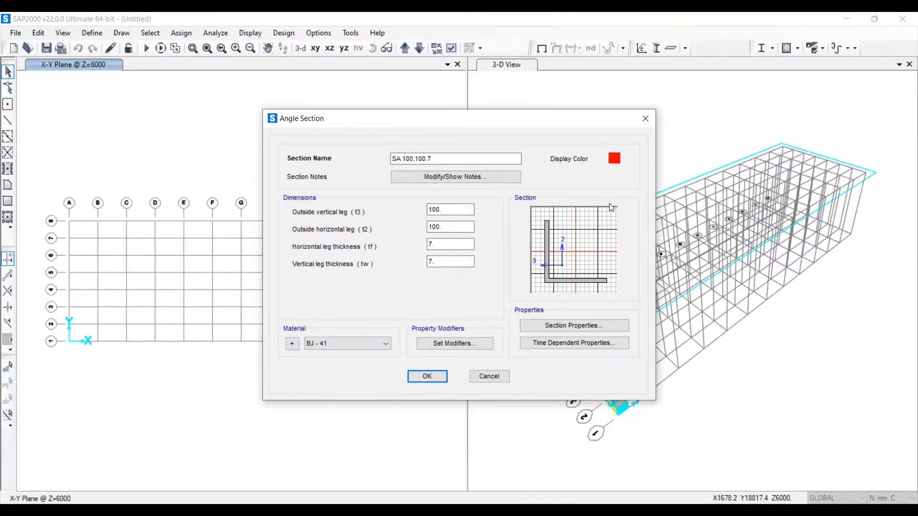
pyautogui.click(614, 158)
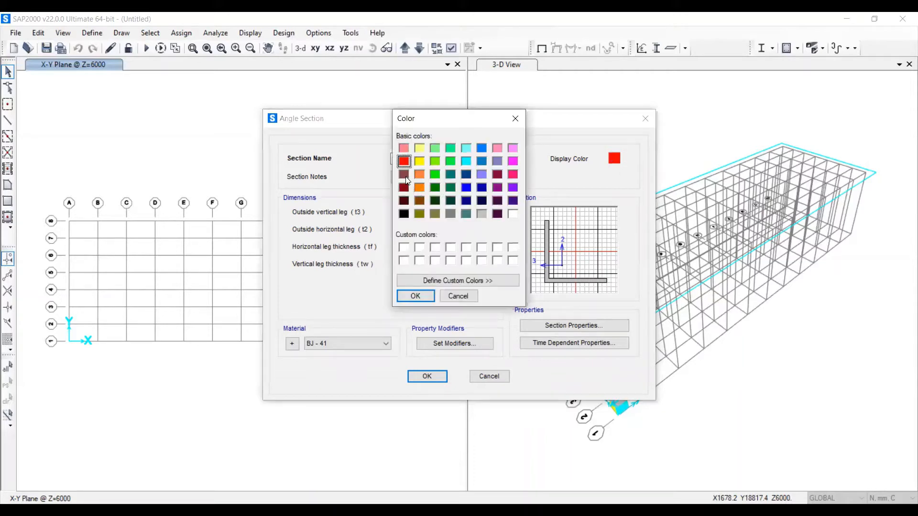
pyautogui.click(403, 174)
pyautogui.click(414, 297)
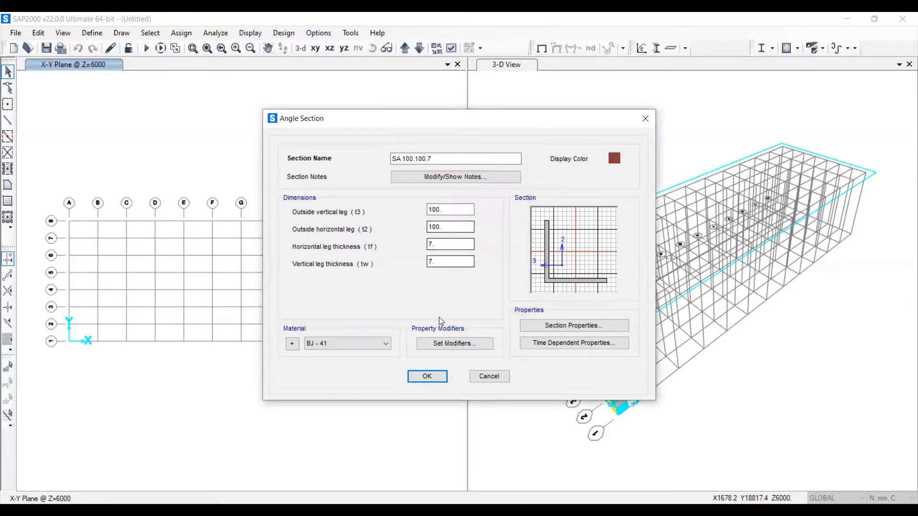
pyautogui.click(443, 377)
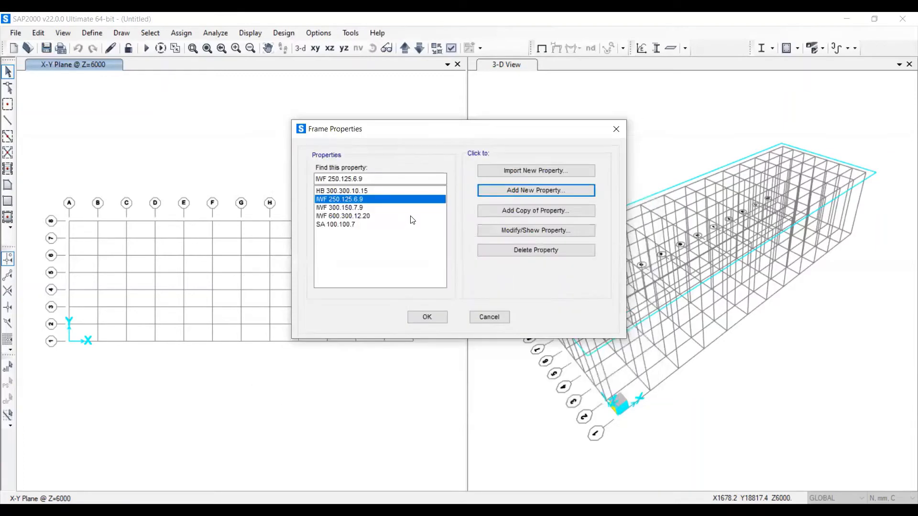
# - Add a copy of the SA 100.100.7 section named SA 50.50.5
pyautogui.click(335, 225)
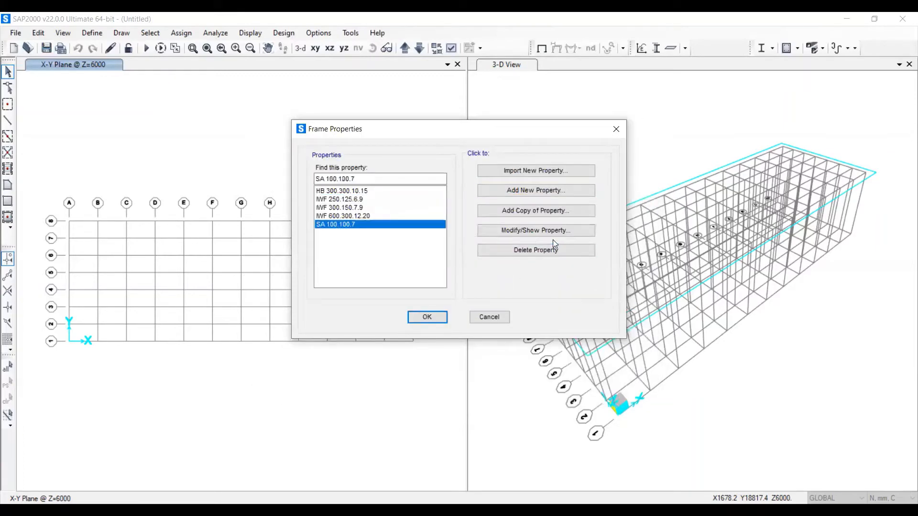
pyautogui.click(535, 211)
pyautogui.write('SA')
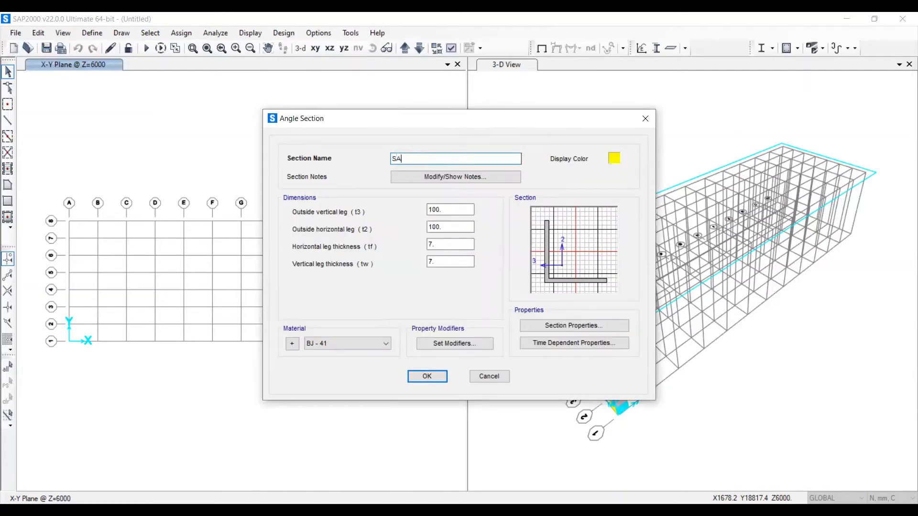
pyautogui.write(' 50.50.5')
# - Set the SA 50.50.5 section's vertical and horizontal outside legs to 50 mm and both leg thicknesses to 5 mm
pyautogui.doubleClick(447, 208)
pyautogui.write('50')
pyautogui.press('Tab')
pyautogui.write('50')
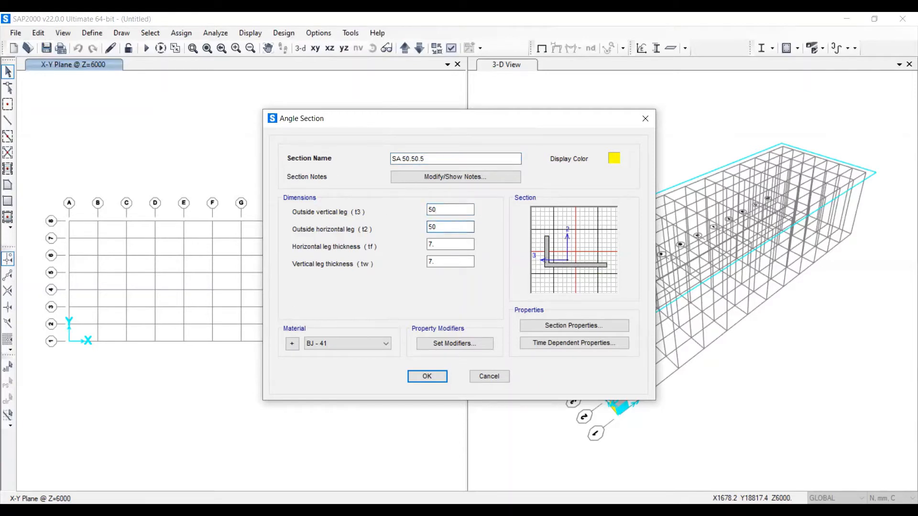
pyautogui.press('Tab')
pyautogui.write('5')
pyautogui.press('Tab')
pyautogui.write('5')
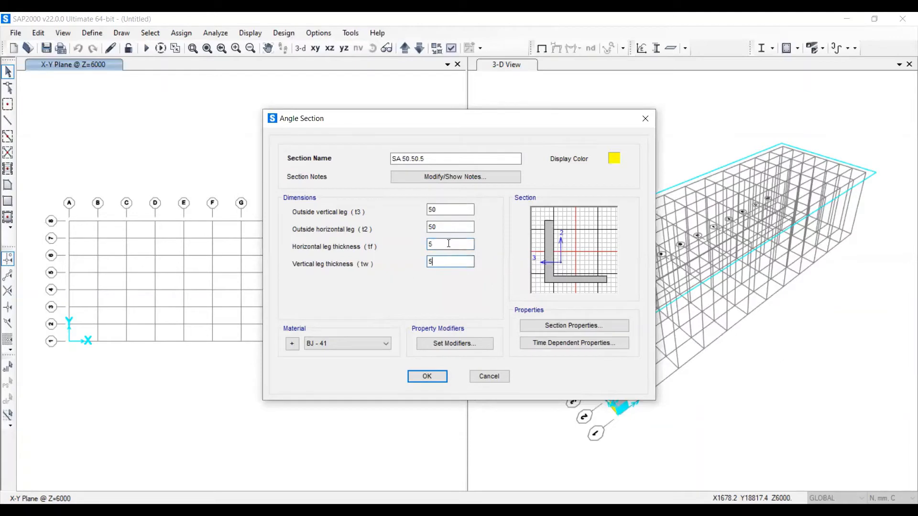
# - Change the SA 50.50.5 section's display color to olive, save the section and accept the frame properties
pyautogui.click(614, 158)
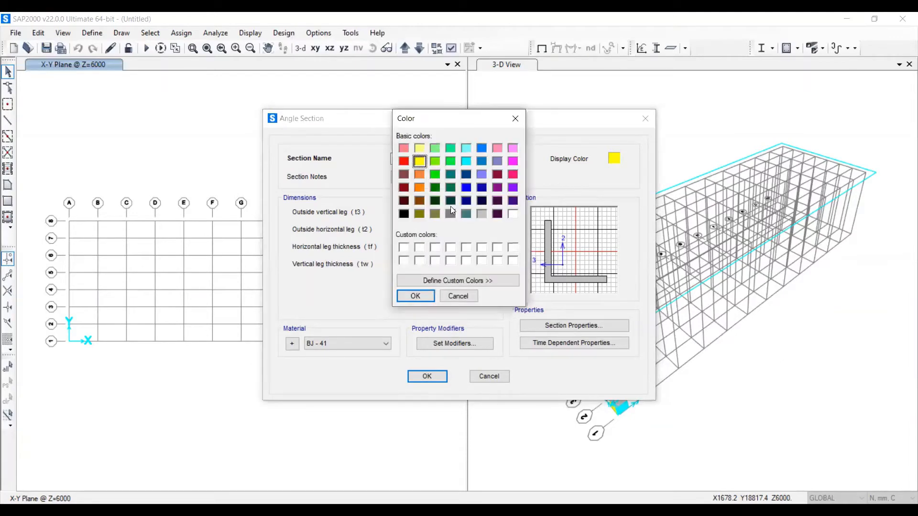
pyautogui.click(420, 214)
pyautogui.click(415, 296)
pyautogui.click(433, 375)
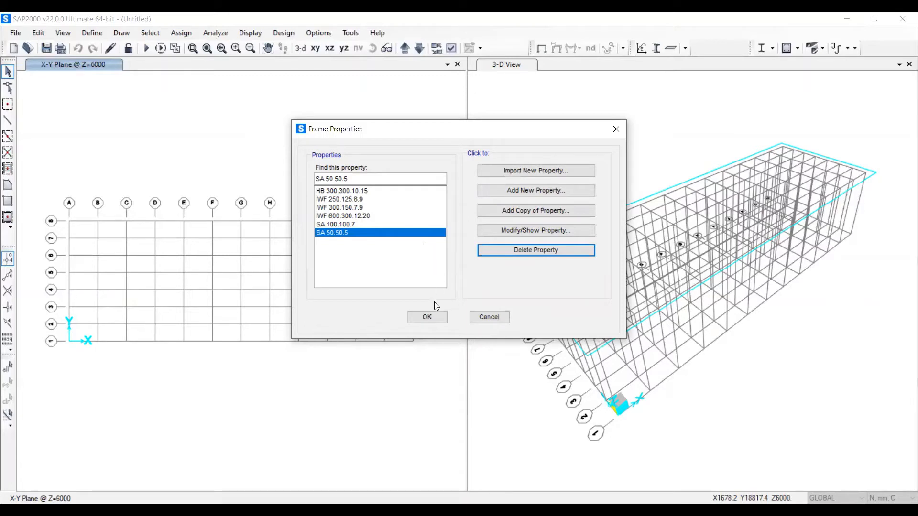
pyautogui.click(429, 313)
# - Add a new Shell area section named Pelat Lantai 150mm with the Shell - Thin type
pyautogui.click(90, 33)
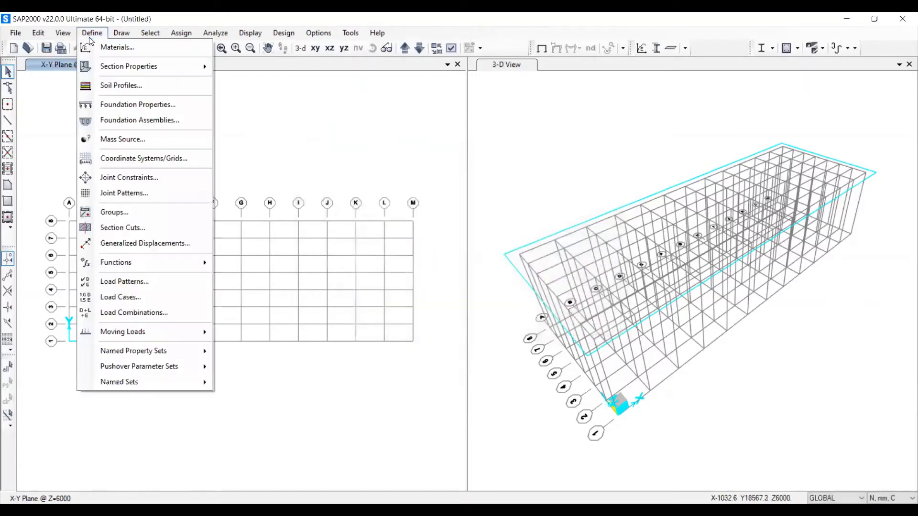
pyautogui.moveTo(134, 65)
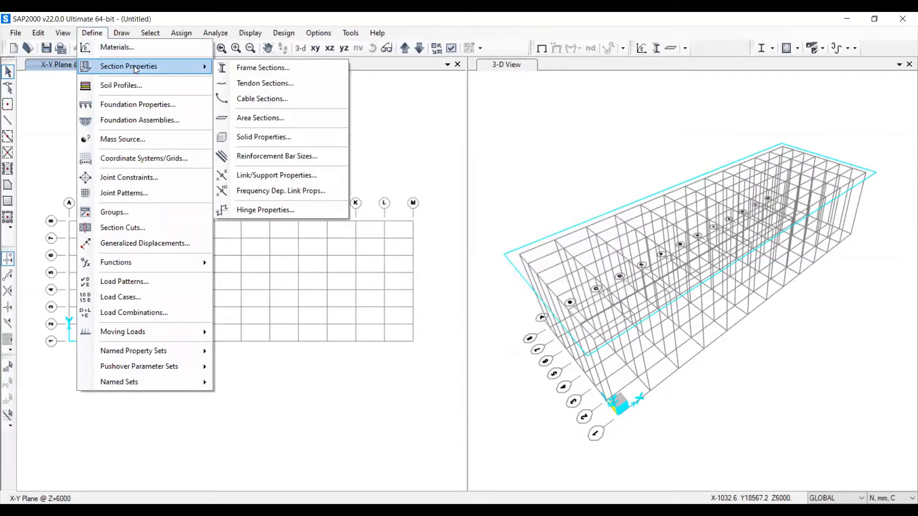
pyautogui.click(284, 119)
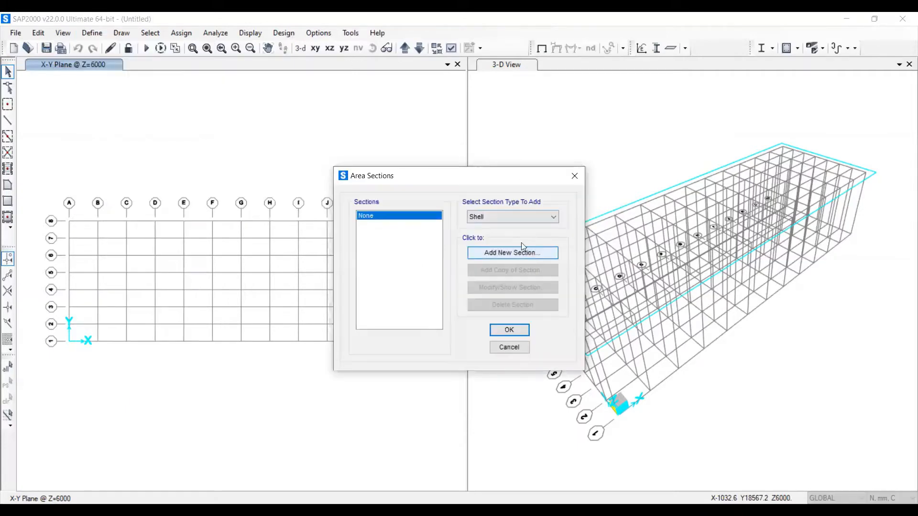
pyautogui.click(500, 218)
pyautogui.click(499, 217)
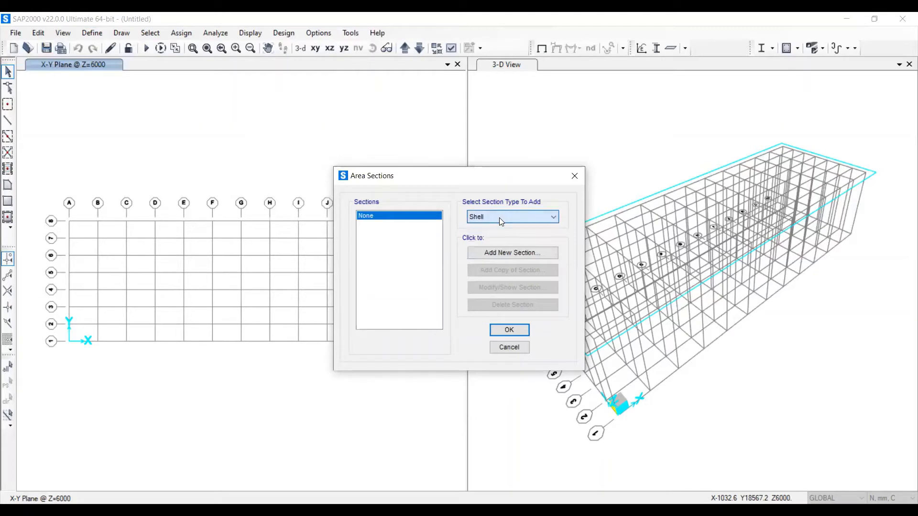
pyautogui.click(523, 256)
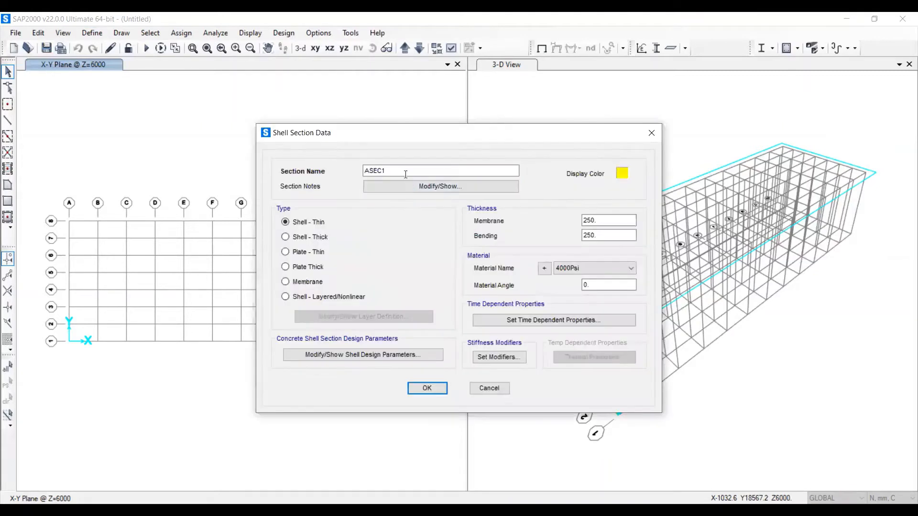
pyautogui.write('Pe')
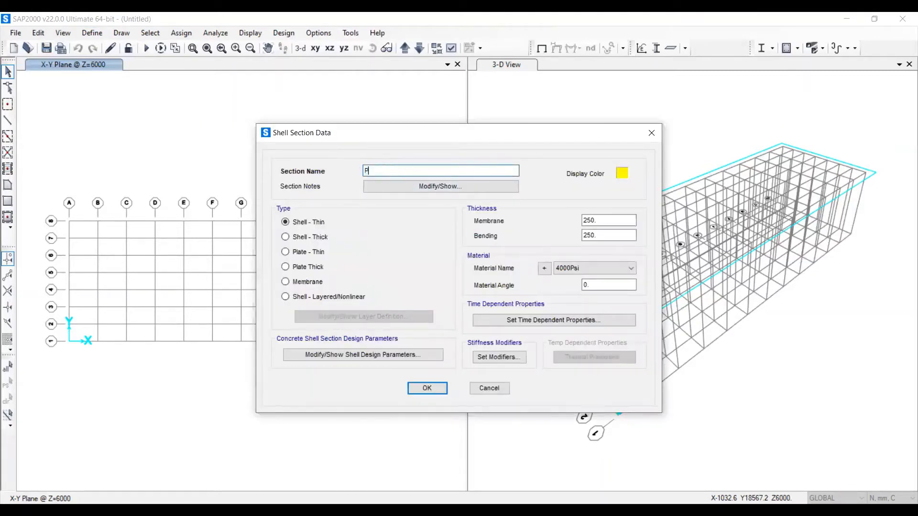
pyautogui.press('BackSpace')
pyautogui.write('elat Lantai 150mm')
pyautogui.click(286, 223)
# - Set the slab section's membrane and bending thickness to 150 mm, assign material f'c 30 Mpa, save it and accept the area sections
pyautogui.click(606, 220)
pyautogui.doubleClick(606, 220)
pyautogui.write('150')
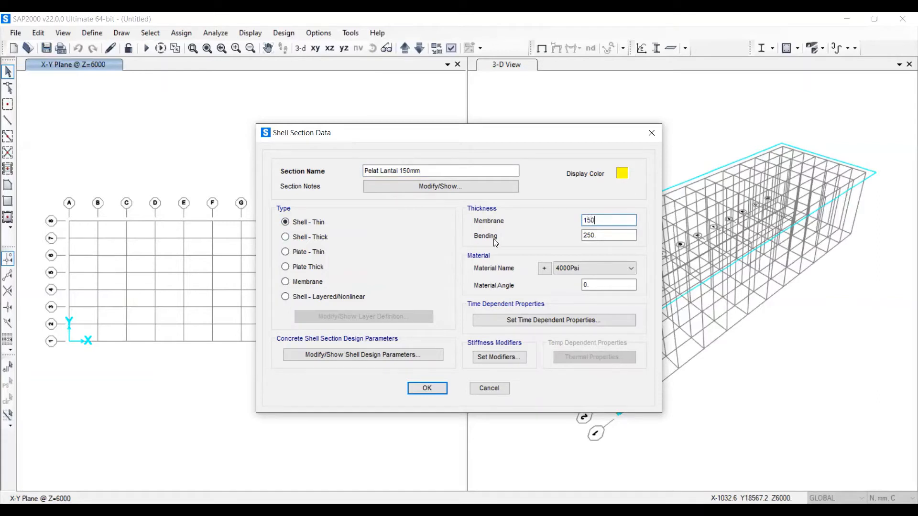
pyautogui.doubleClick(597, 235)
pyautogui.write('15')
pyautogui.click(608, 267)
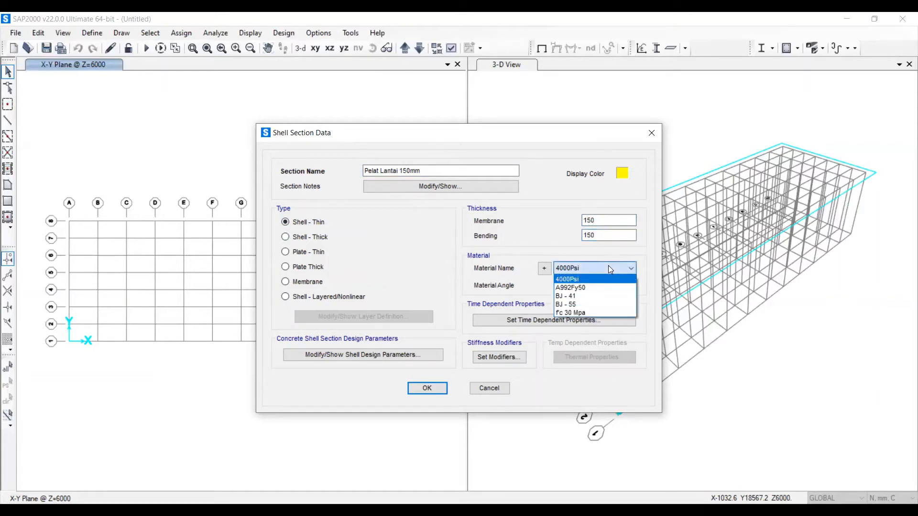
pyautogui.click(583, 312)
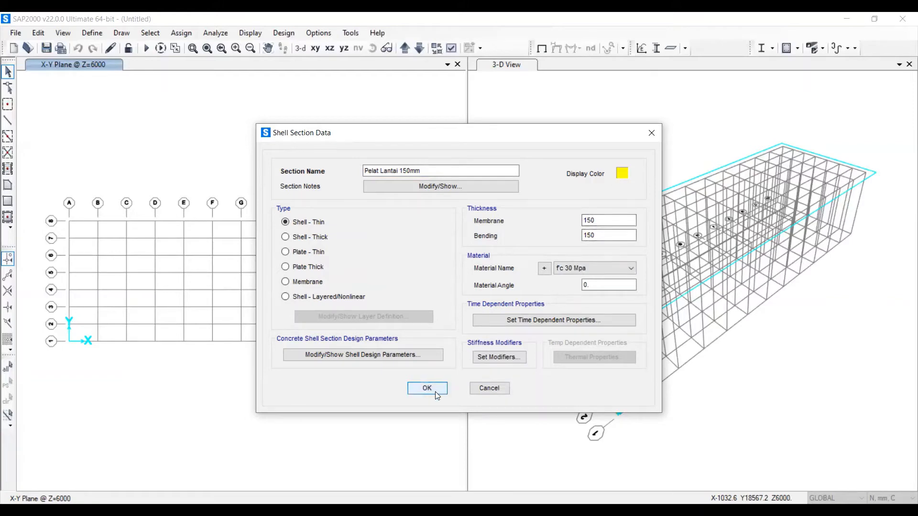
pyautogui.click(422, 390)
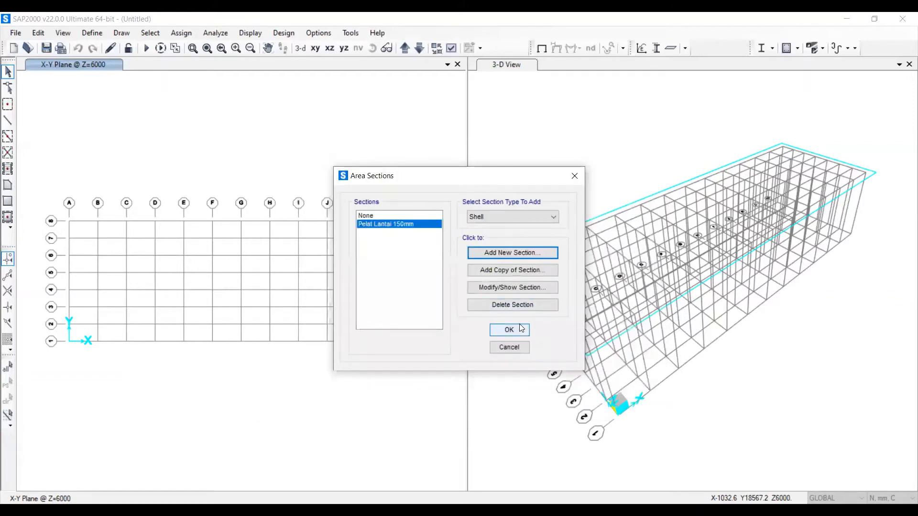
pyautogui.click(510, 330)
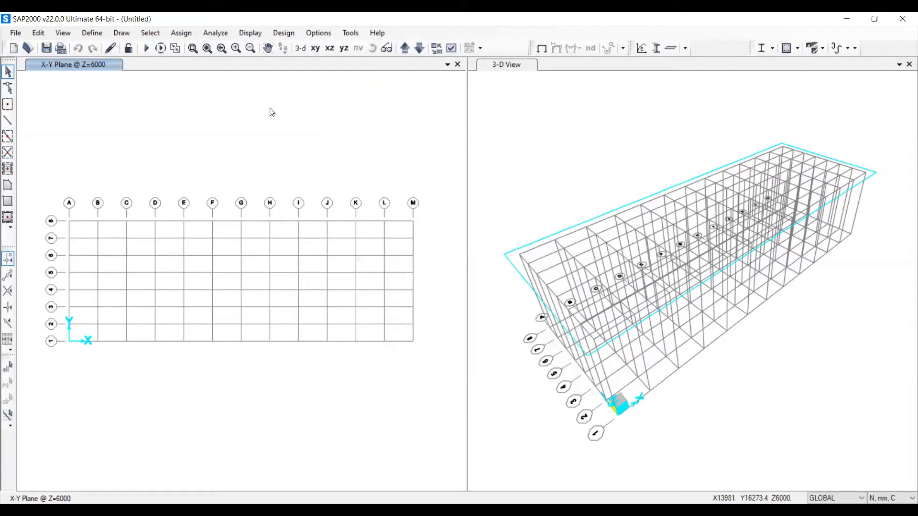
# - In the X-Z plane at Y=8400, draw the HB 300.300.10.15 bottom chord from grid A to M in 4000 mm segments
pyautogui.click(329, 48)
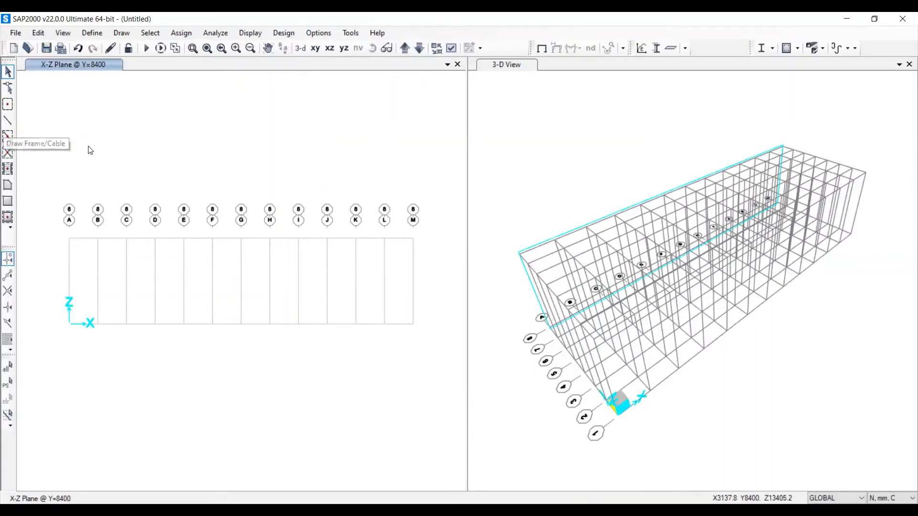
pyautogui.click(7, 123)
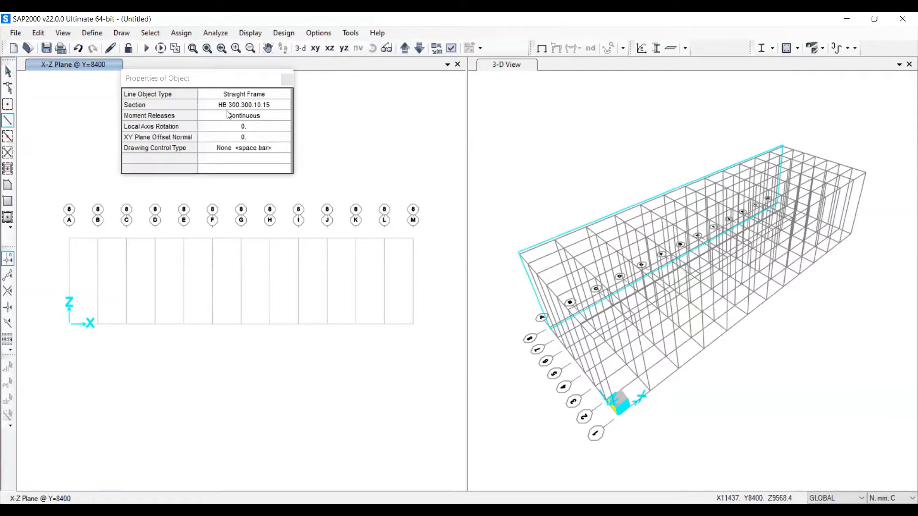
pyautogui.click(68, 328)
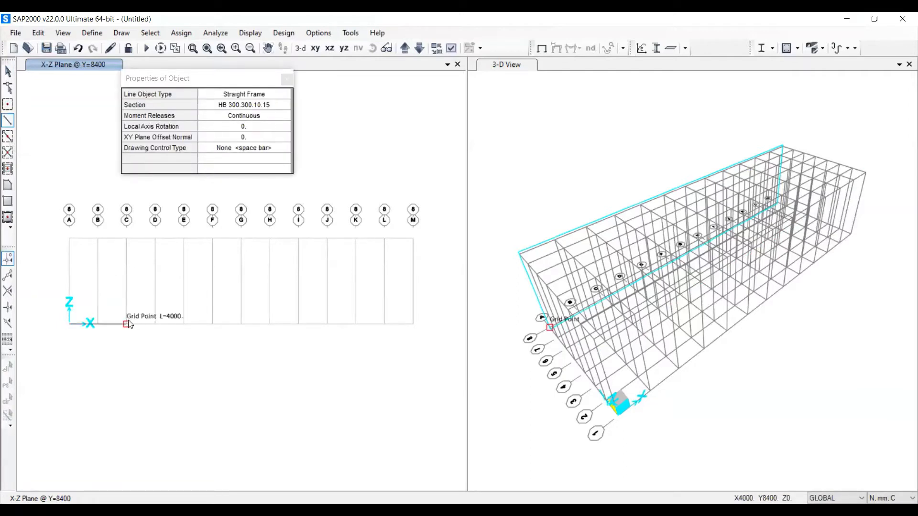
pyautogui.click(184, 325)
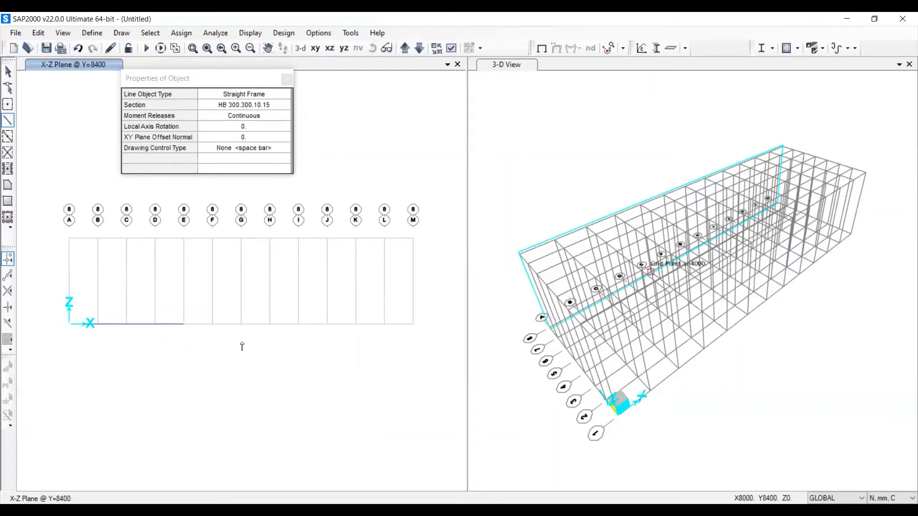
pyautogui.click(241, 325)
pyautogui.click(298, 325)
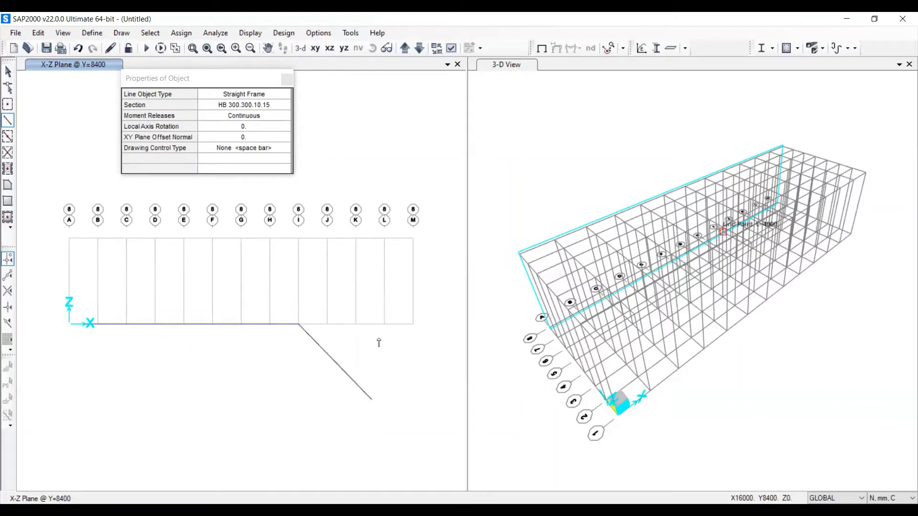
pyautogui.click(356, 325)
pyautogui.click(412, 325)
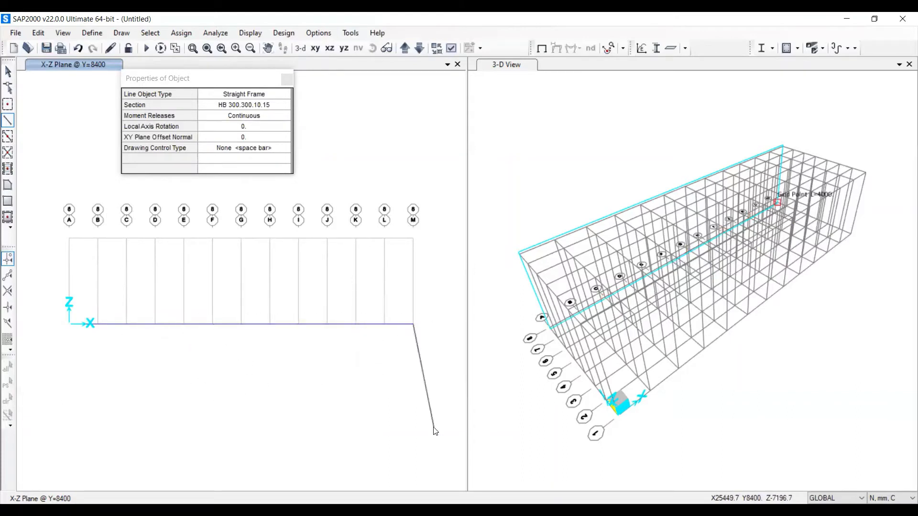
# - Continue the frame from the bottom at grid M to the top at L, along the top chord to B, and down to the bottom at A
pyautogui.click(384, 238)
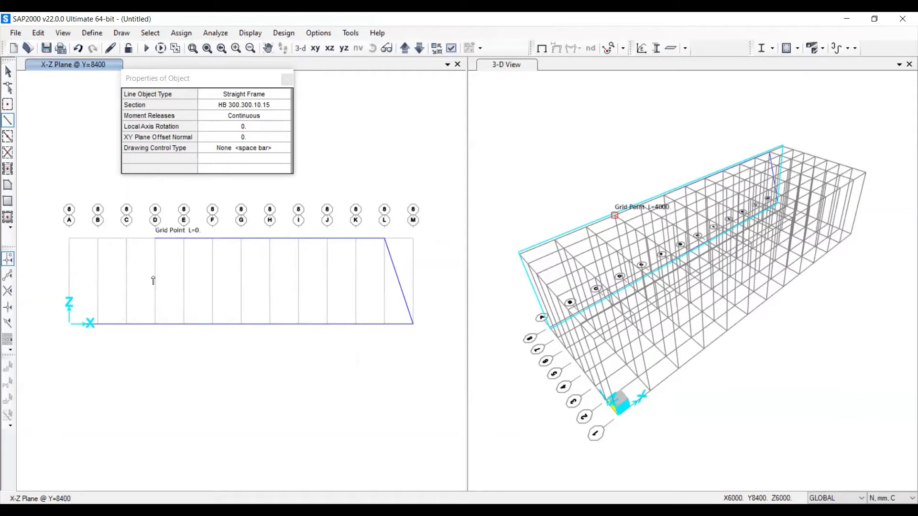
pyautogui.click(97, 238)
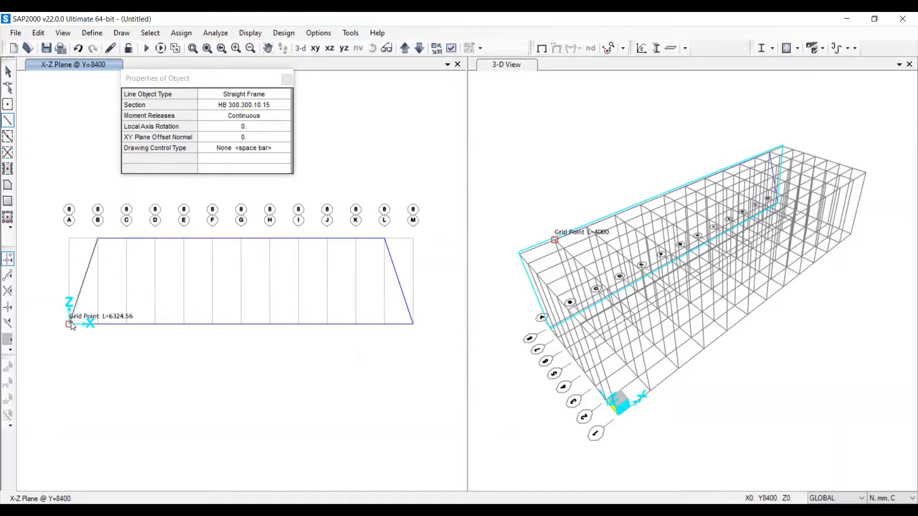
pyautogui.click(69, 324)
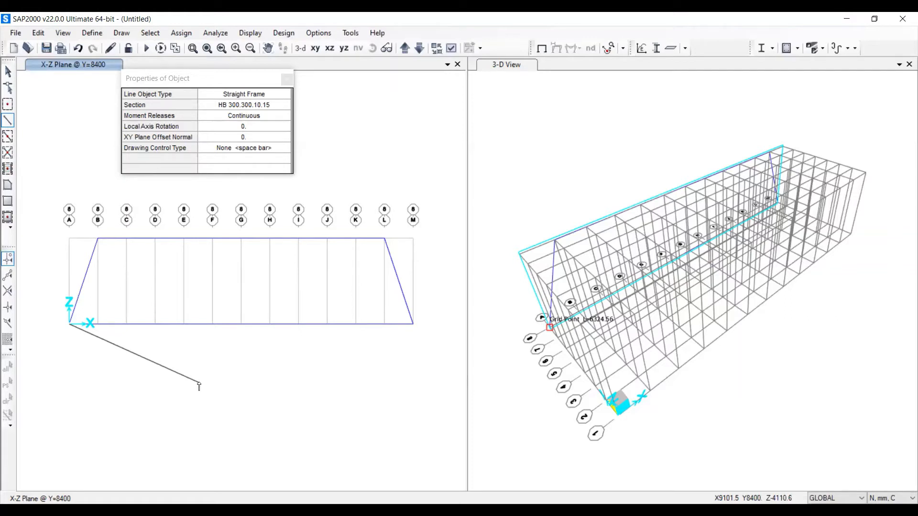
pyautogui.rightClick(200, 383)
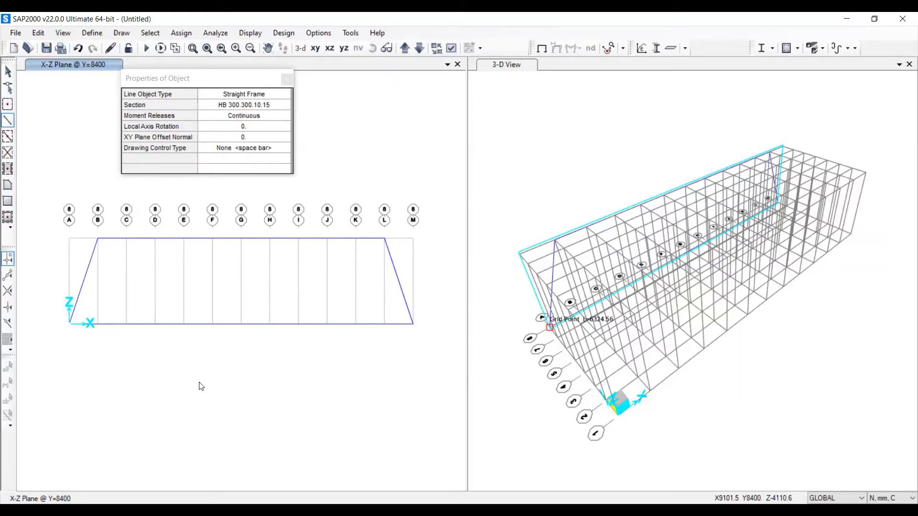
# - Draw the zigzag HB 300.300.10.15 web diagonals between the chords from the top at grid B to the top at L
pyautogui.click(101, 244)
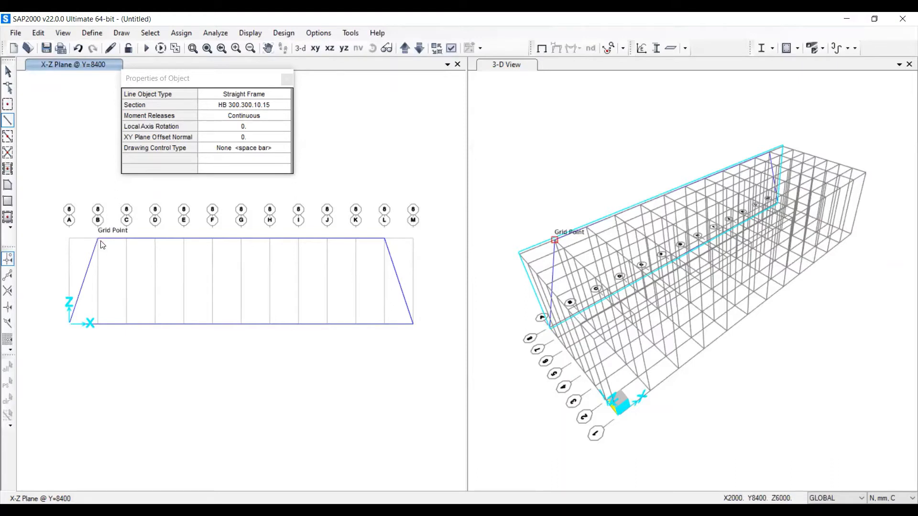
pyautogui.click(127, 323)
pyautogui.click(151, 237)
pyautogui.click(183, 323)
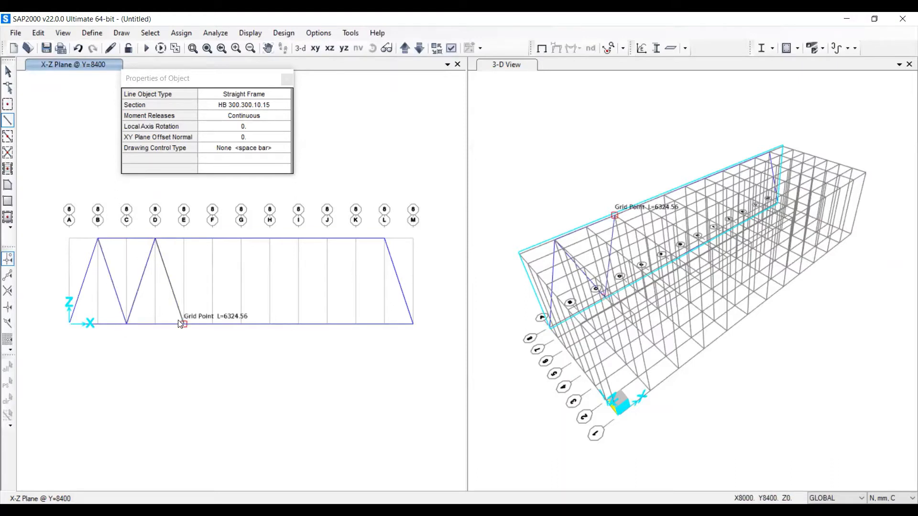
pyautogui.click(212, 238)
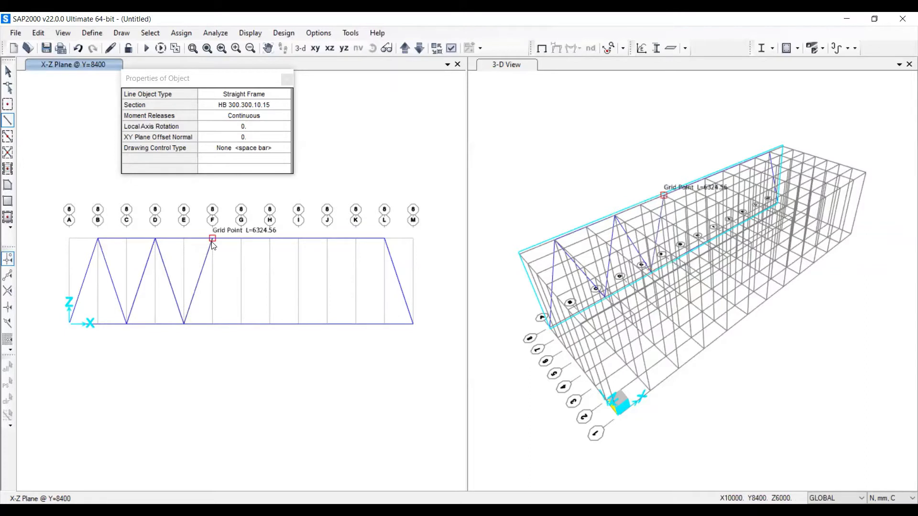
pyautogui.click(240, 324)
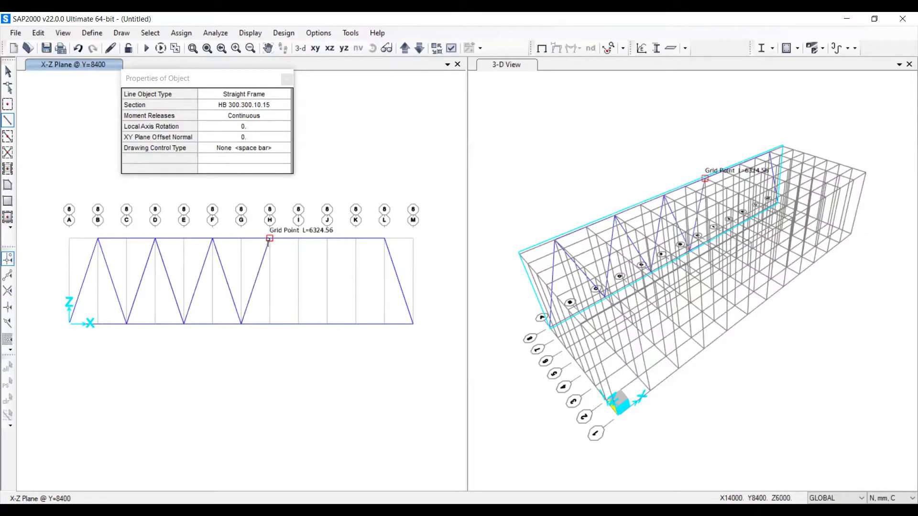
pyautogui.click(270, 238)
pyautogui.click(297, 324)
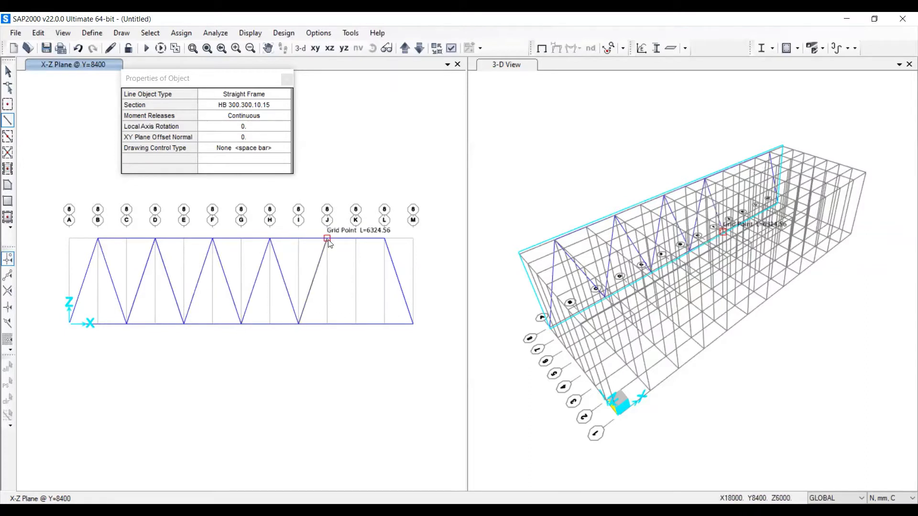
pyautogui.click(327, 238)
pyautogui.click(356, 323)
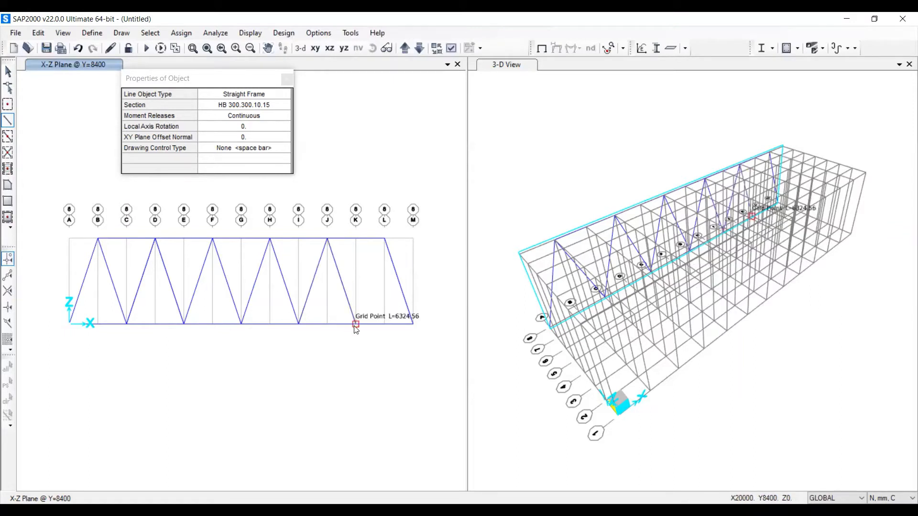
pyautogui.doubleClick(385, 239)
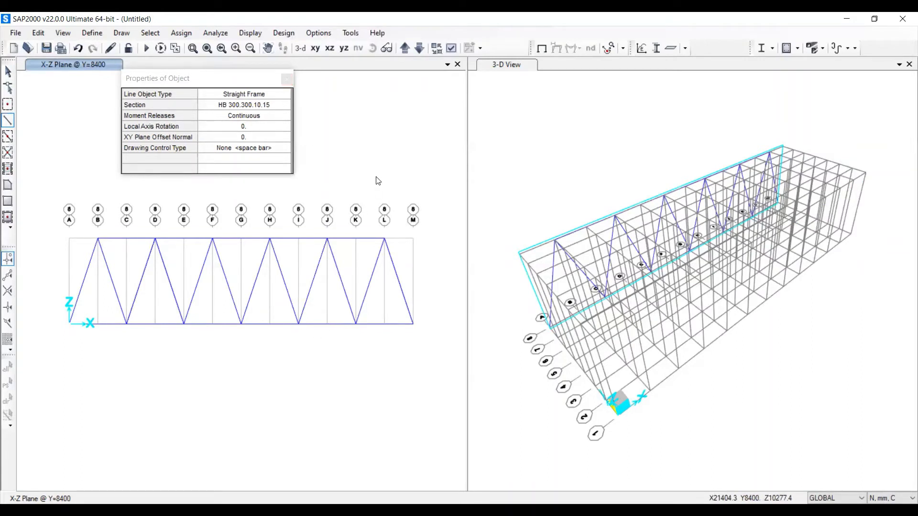
pyautogui.press('Escape')
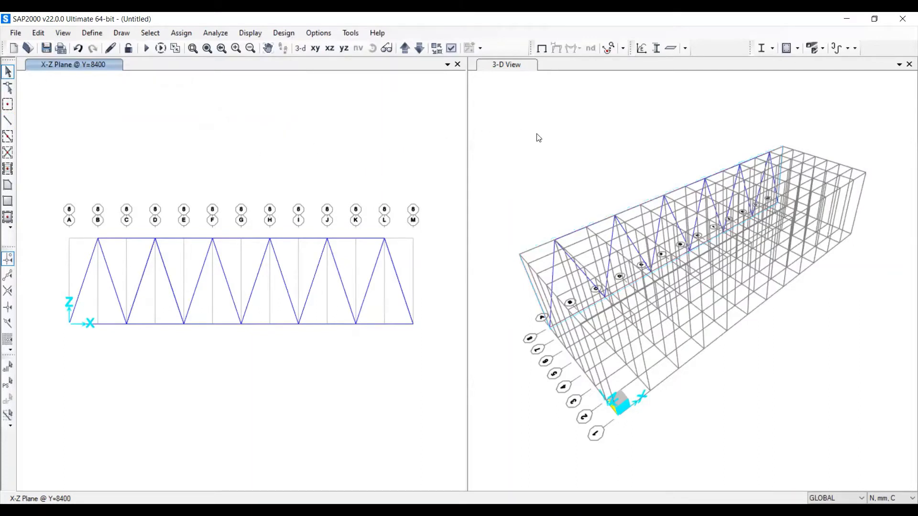
# - Display the 3-D view in extruded form with colors by section, and examine the truss members up close
pyautogui.click(478, 63)
pyautogui.click(453, 48)
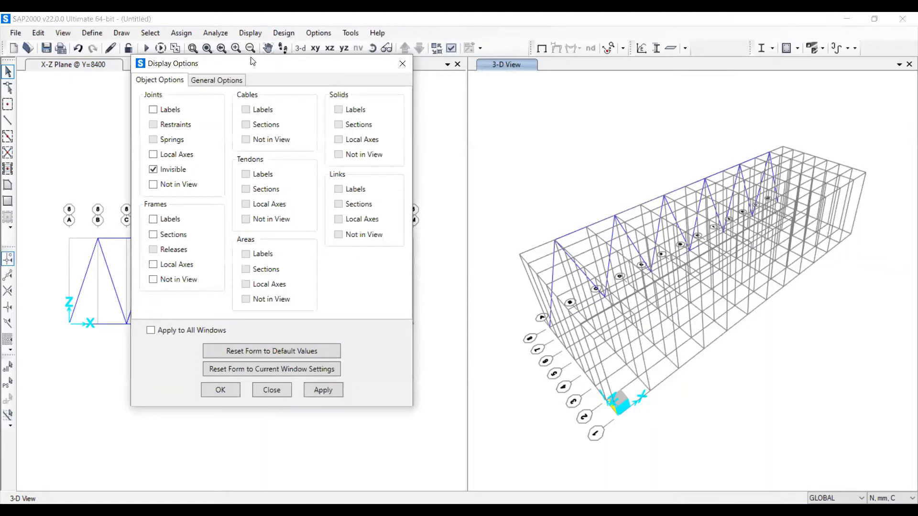
pyautogui.moveTo(253, 61); pyautogui.dragTo(209, 69)
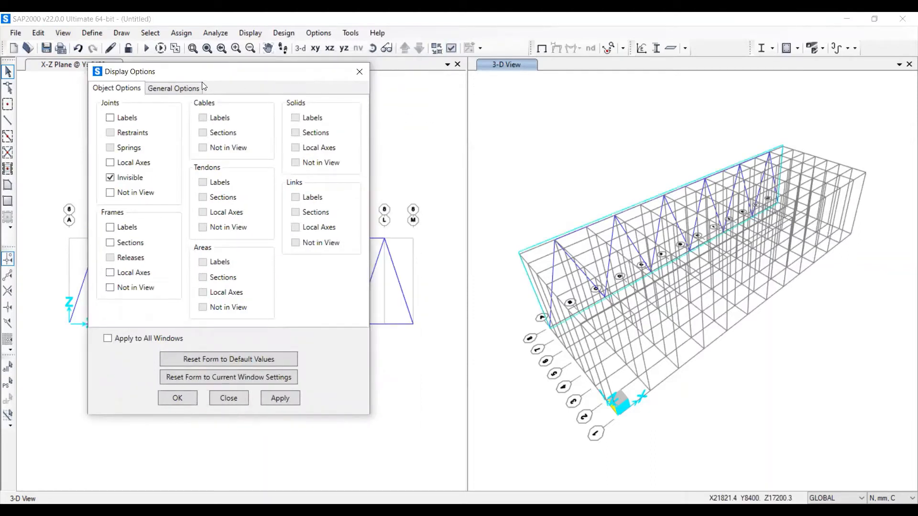
pyautogui.click(184, 89)
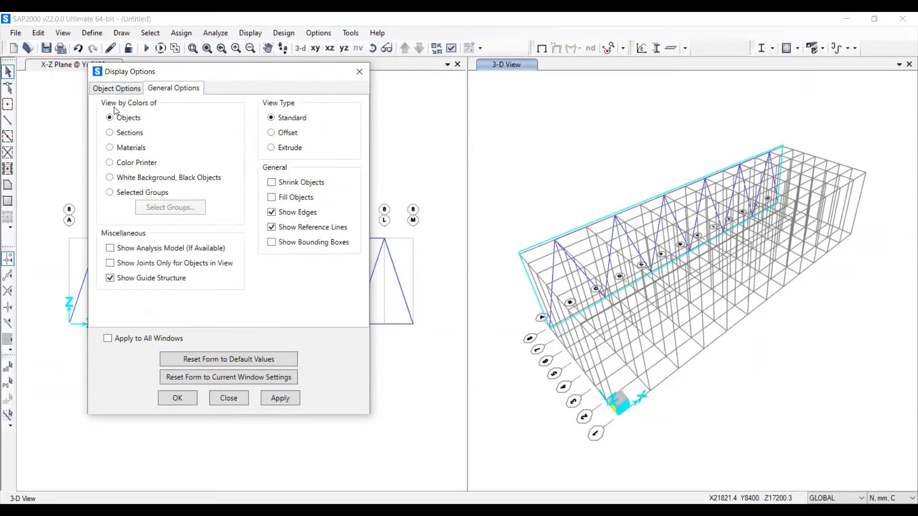
pyautogui.click(114, 134)
pyautogui.click(276, 147)
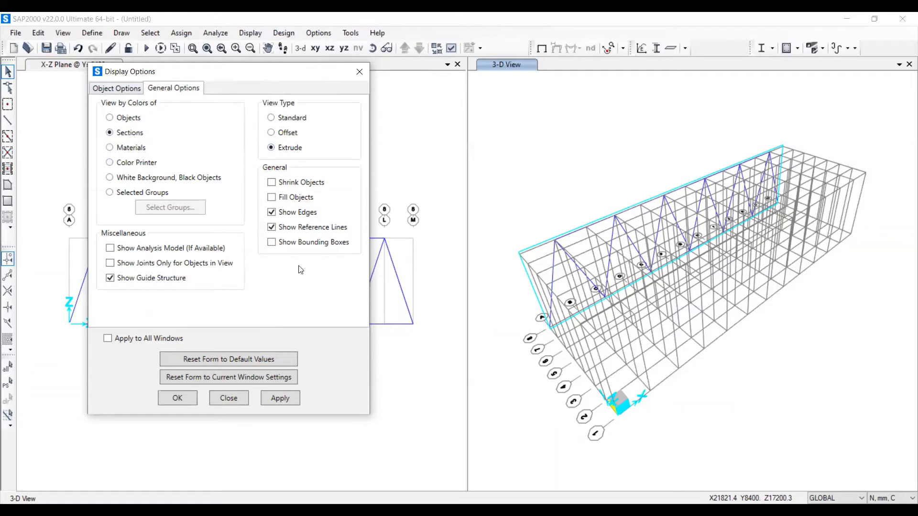
pyautogui.click(284, 405)
pyautogui.scroll(5, 564, 257)
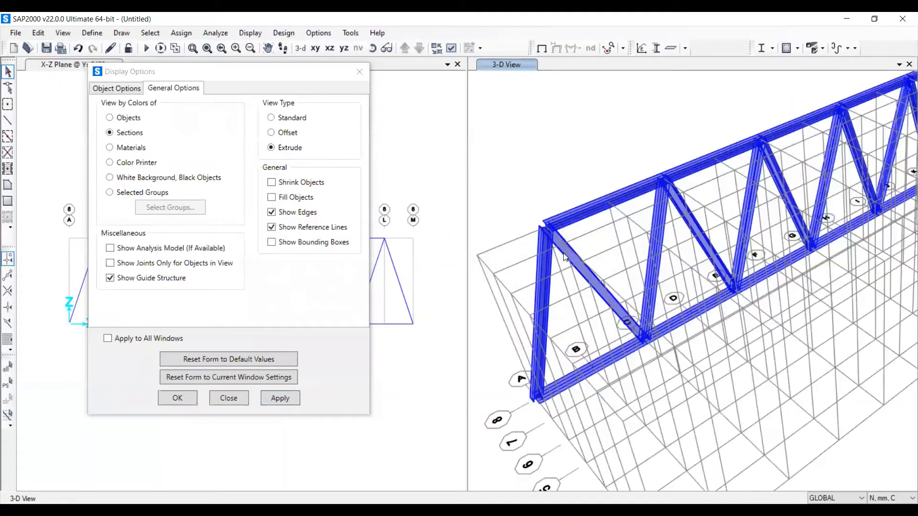
pyautogui.scroll(3, 563, 257)
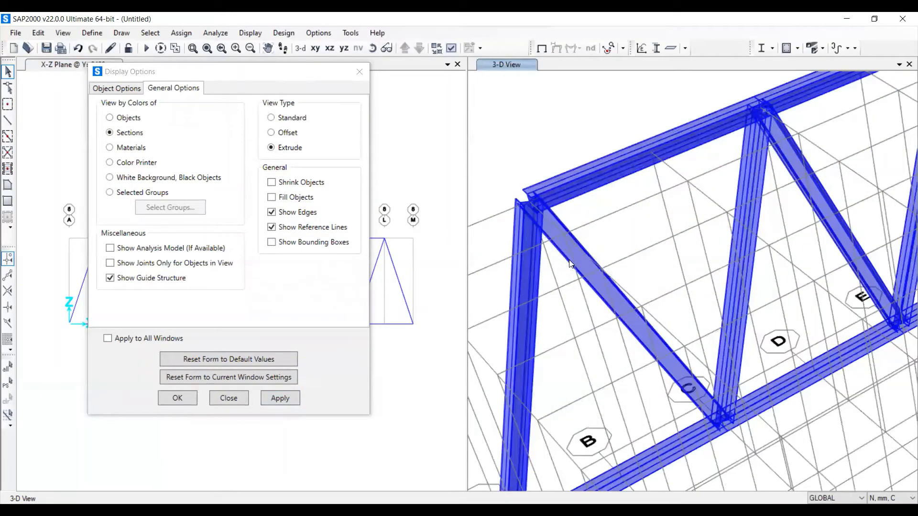
# - Select the entire truss in the X-Z elevation and assign its frames a standard local axes angle of 90 degrees
pyautogui.scroll(-5, 574, 270)
pyautogui.scroll(2, 686, 316)
pyautogui.moveTo(687, 316); pyautogui.dragTo(659, 217, button='middle')
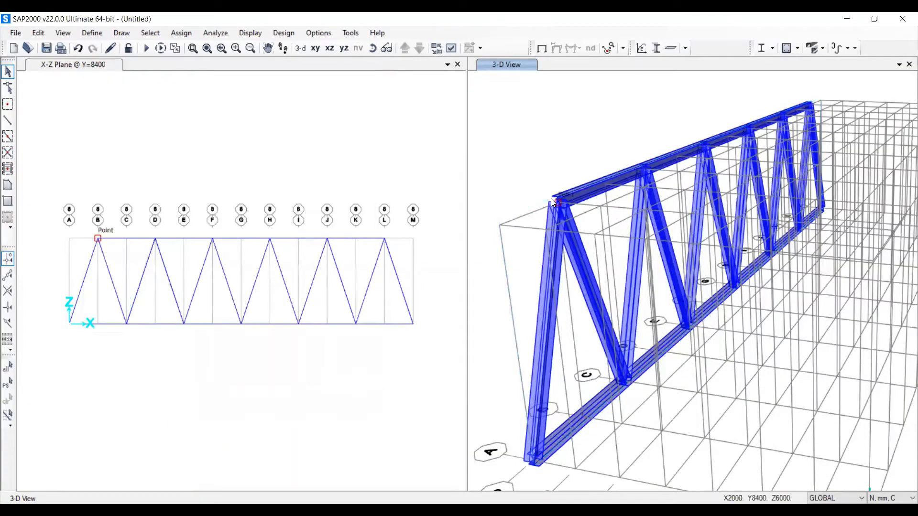
pyautogui.scroll(3, 550, 198)
pyautogui.scroll(-3, 552, 202)
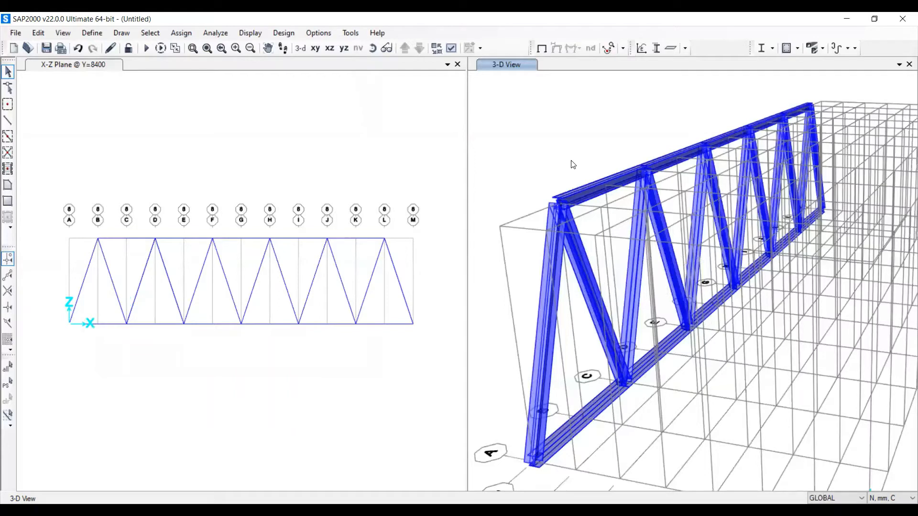
pyautogui.moveTo(30, 357); pyautogui.dragTo(433, 123)
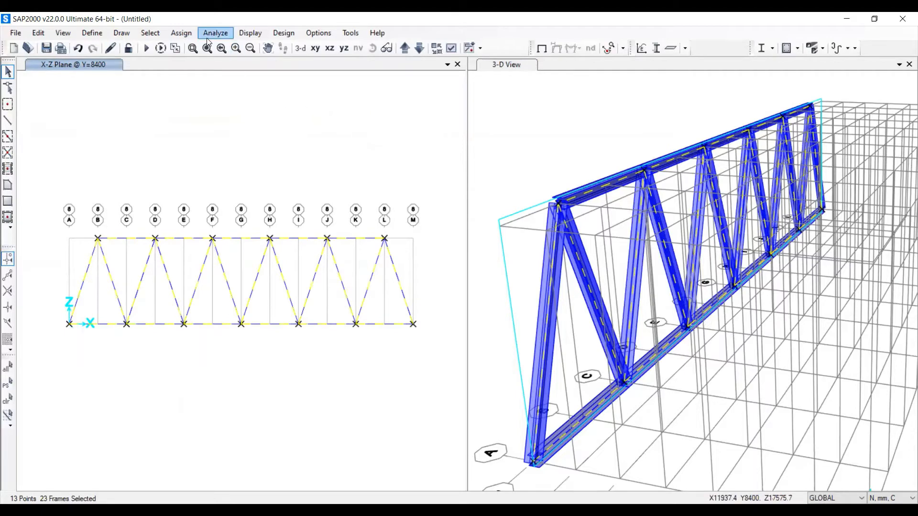
pyautogui.click(188, 33)
pyautogui.moveTo(208, 60)
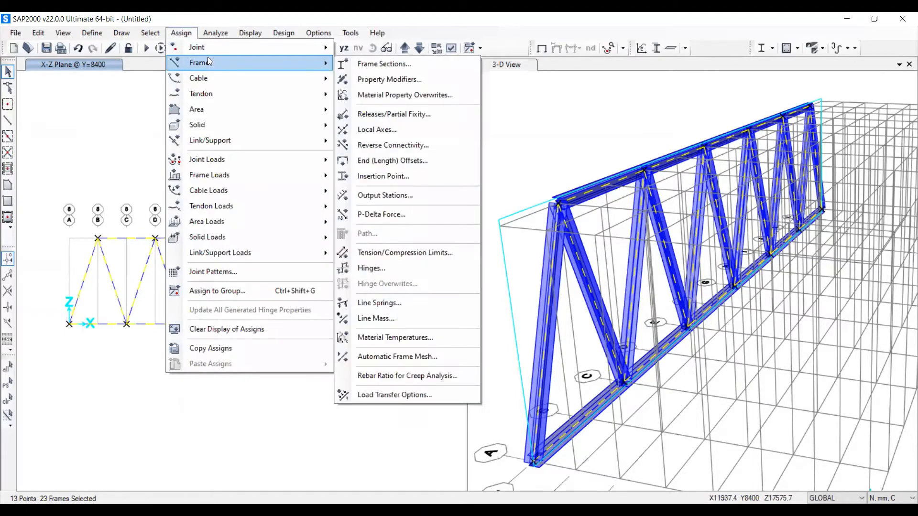
pyautogui.click(408, 135)
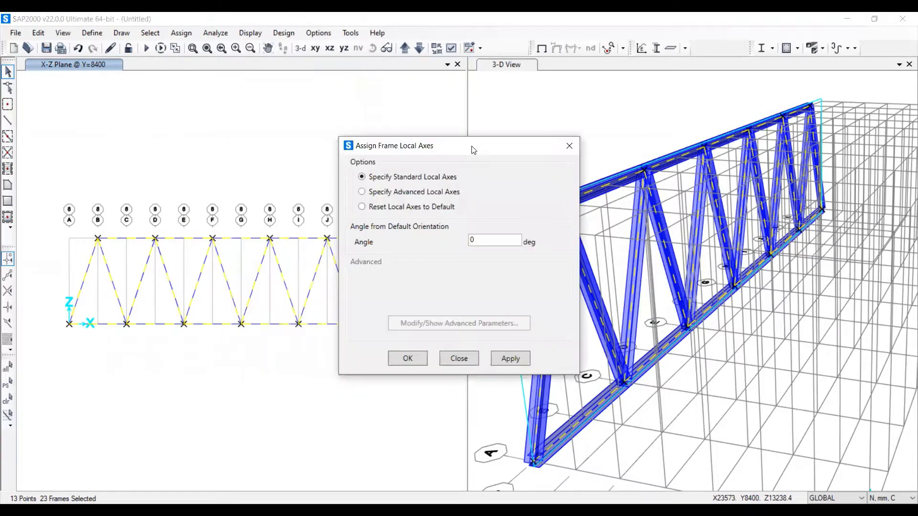
pyautogui.moveTo(472, 150); pyautogui.dragTo(264, 140)
pyautogui.write('90')
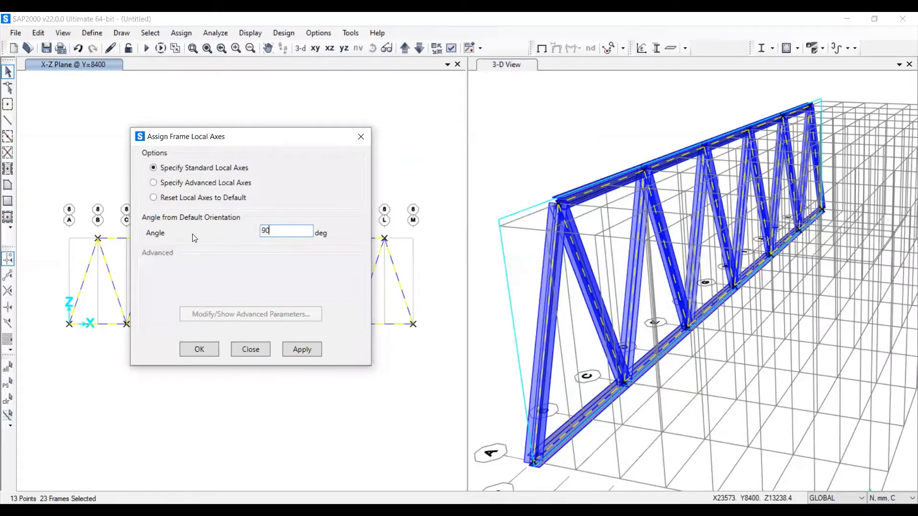
pyautogui.click(302, 349)
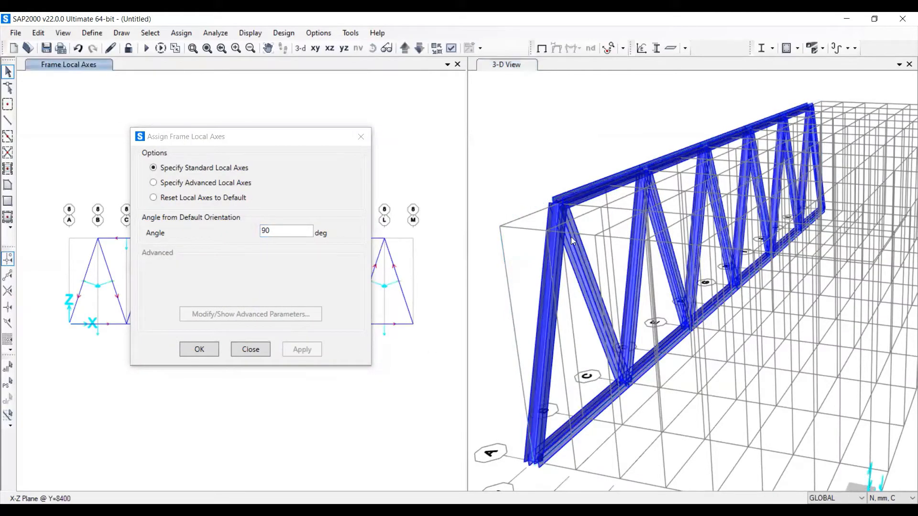
# - Examine the orientation of the rotated truss members in the extruded 3-D view, and finish the local axes assignment
pyautogui.scroll(3, 570, 247)
pyautogui.scroll(-3, 562, 172)
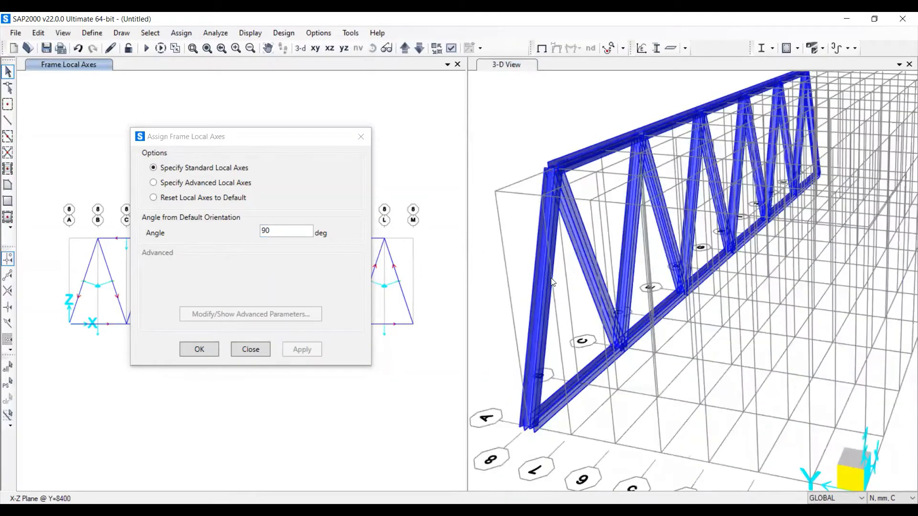
pyautogui.scroll(2, 534, 440)
pyautogui.scroll(-4, 531, 409)
pyautogui.scroll(3, 530, 406)
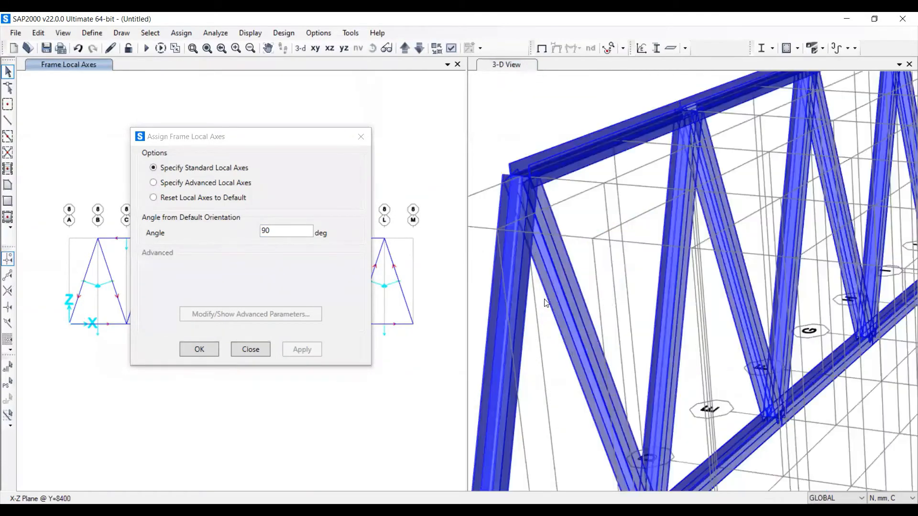
pyautogui.scroll(-2, 524, 231)
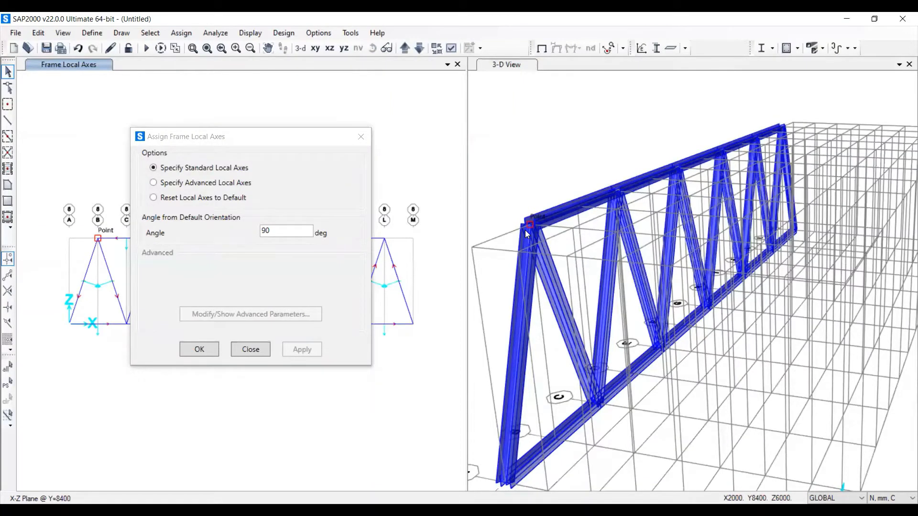
pyautogui.scroll(-3, 524, 231)
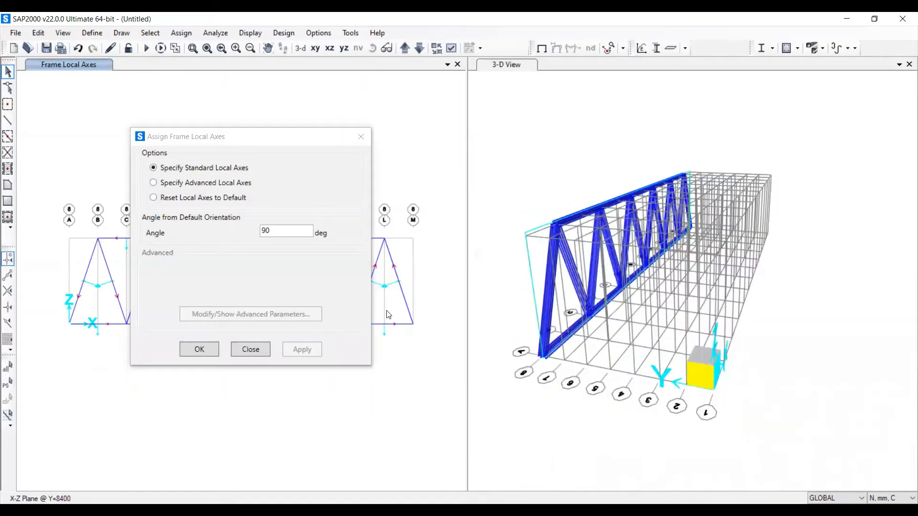
pyautogui.click(200, 350)
# - Release Moment 22 (Minor) and Moment 33 (Major) at both start and end of all truss frames, with zero partial fixity
pyautogui.moveTo(40, 379); pyautogui.dragTo(428, 169)
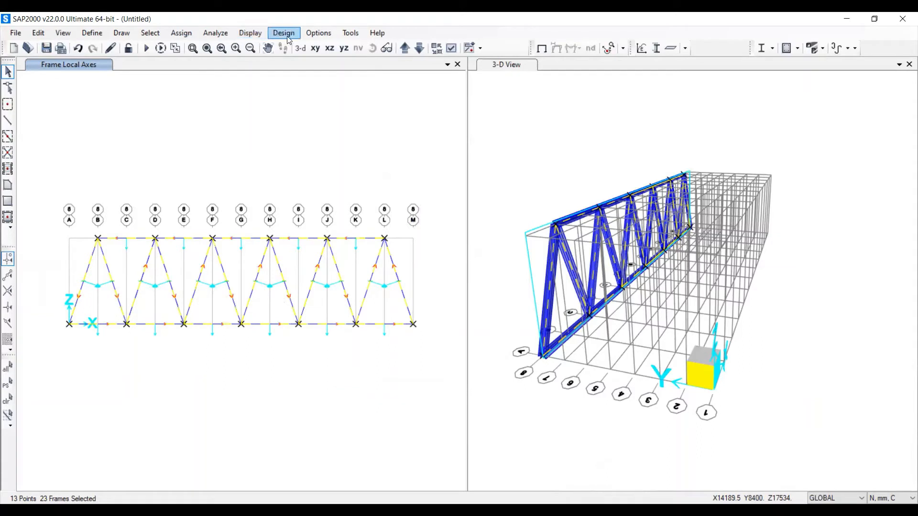
pyautogui.click(174, 35)
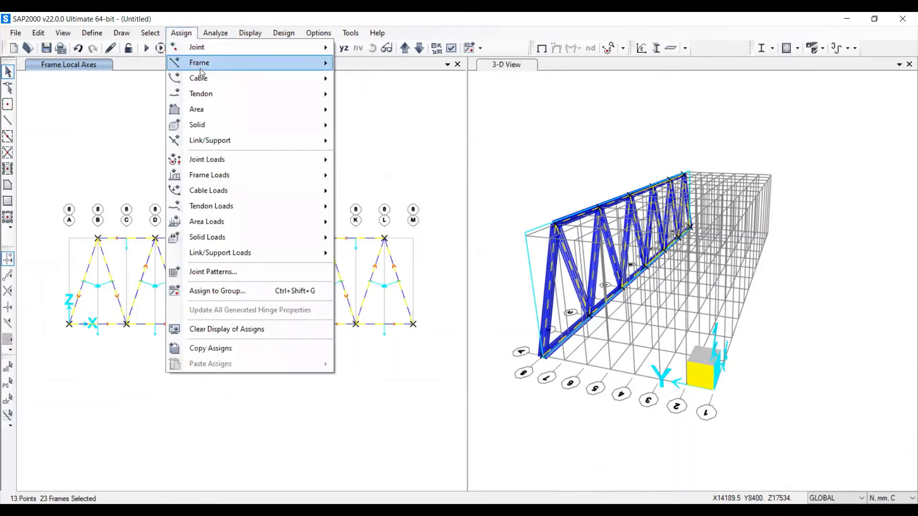
pyautogui.moveTo(212, 65)
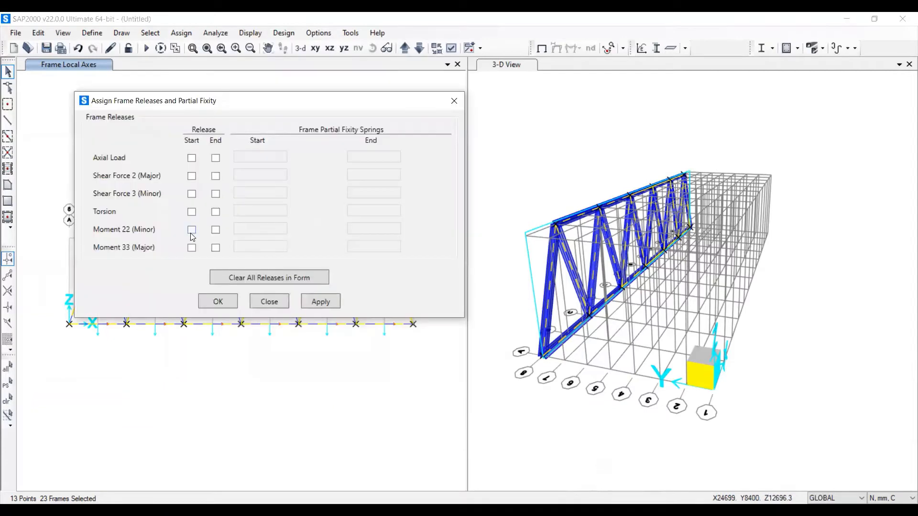
pyautogui.click(191, 231)
pyautogui.click(216, 230)
pyautogui.click(191, 248)
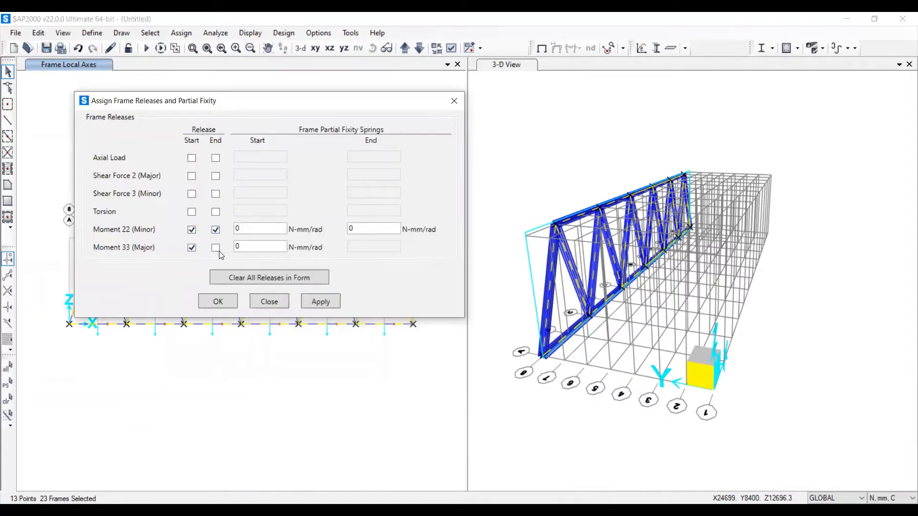
pyautogui.click(216, 248)
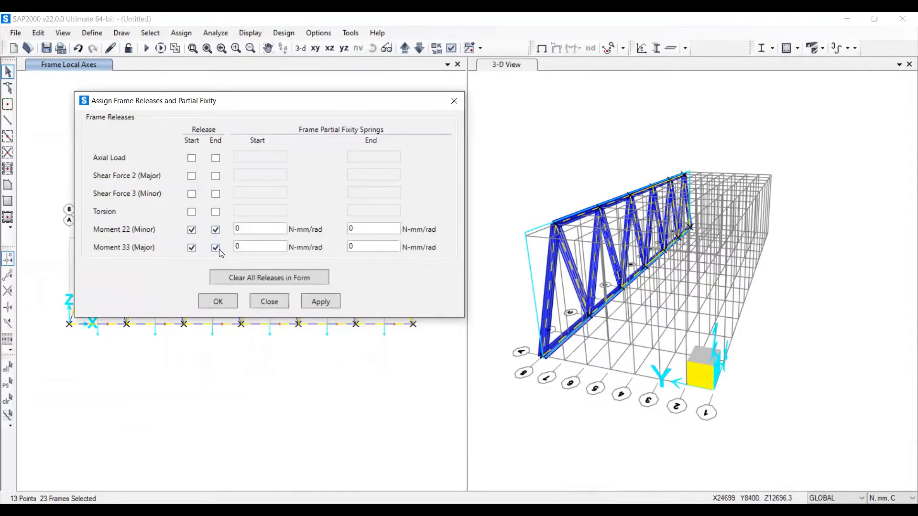
pyautogui.click(321, 305)
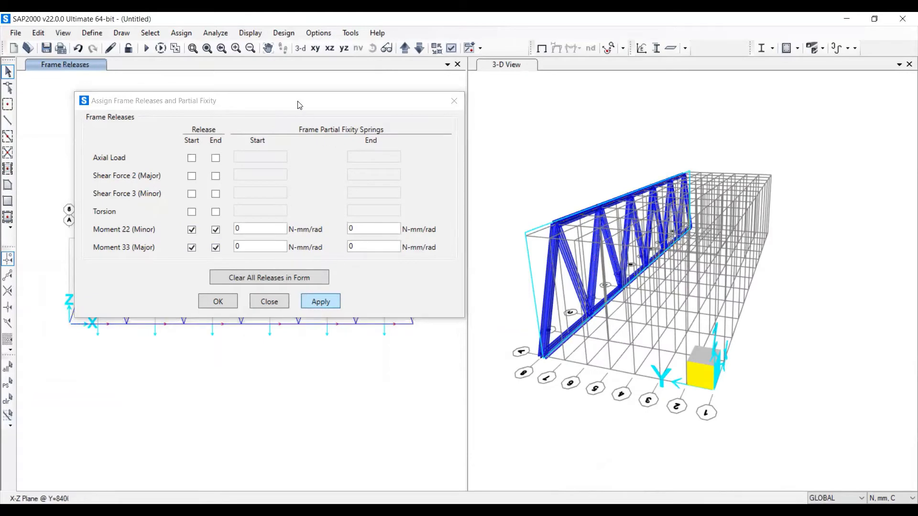
pyautogui.moveTo(284, 98); pyautogui.dragTo(655, 95)
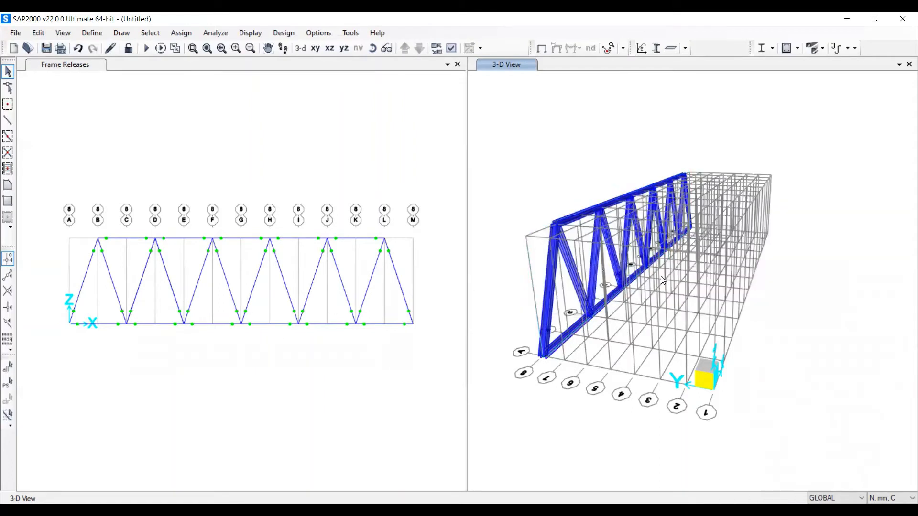
# - Replicate the entire truss linearly once with dy -8400 mm, picking the base points at A-8 and A-1 as the offset
pyautogui.moveTo(61, 377); pyautogui.dragTo(430, 165)
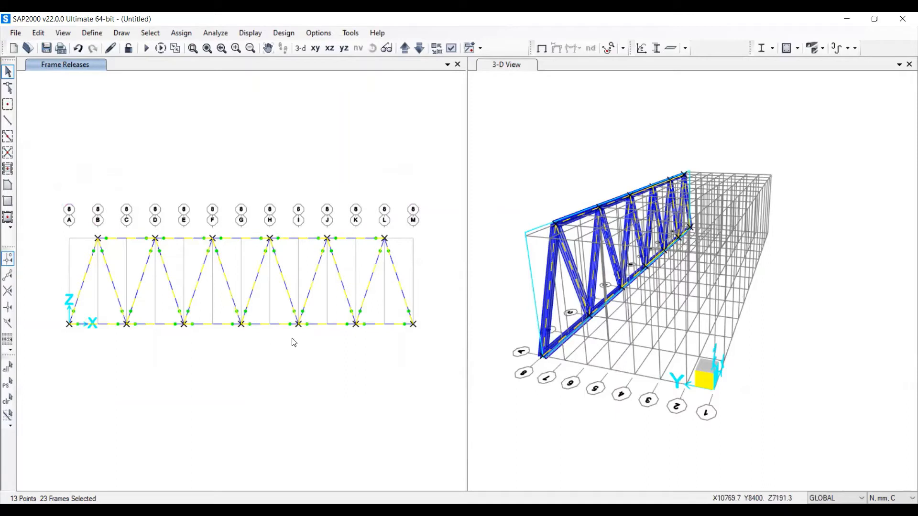
pyautogui.click(39, 33)
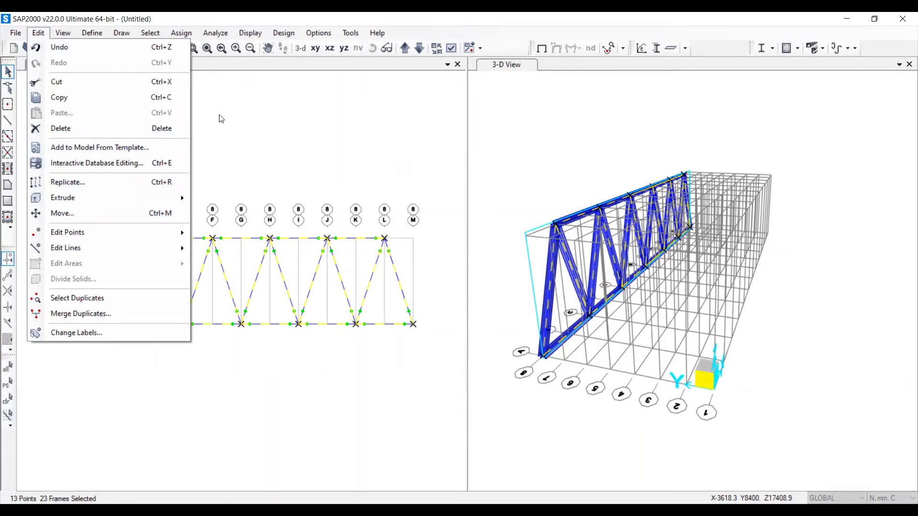
pyautogui.click(144, 182)
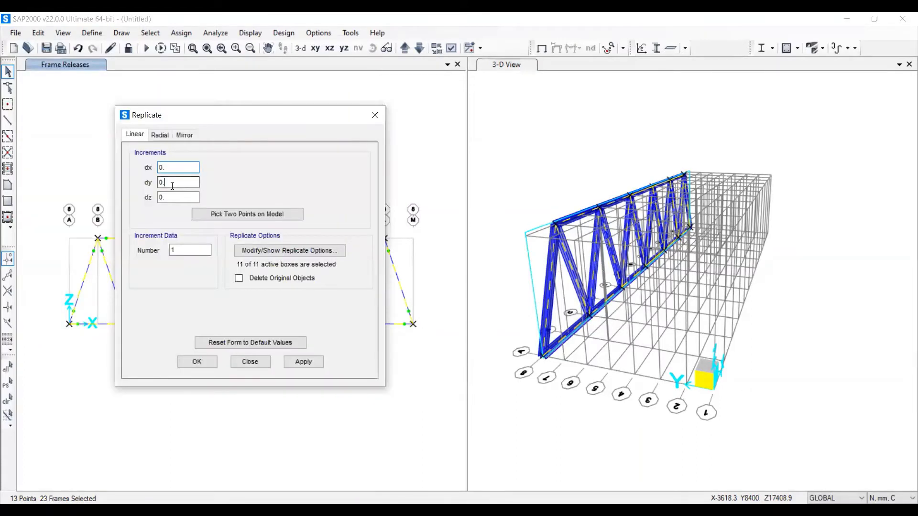
pyautogui.click(172, 183)
pyautogui.click(174, 166)
pyautogui.click(178, 184)
pyautogui.click(180, 196)
pyautogui.click(174, 167)
pyautogui.click(255, 213)
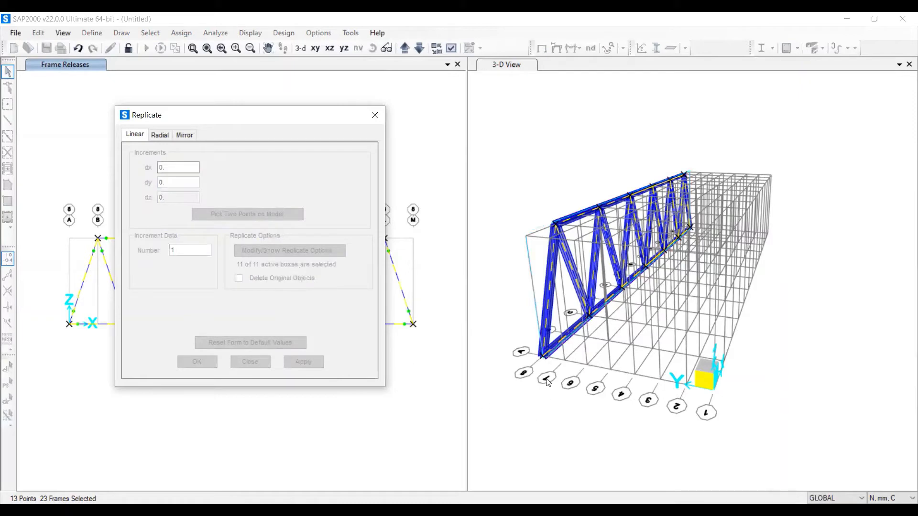
pyautogui.scroll(3, 547, 369)
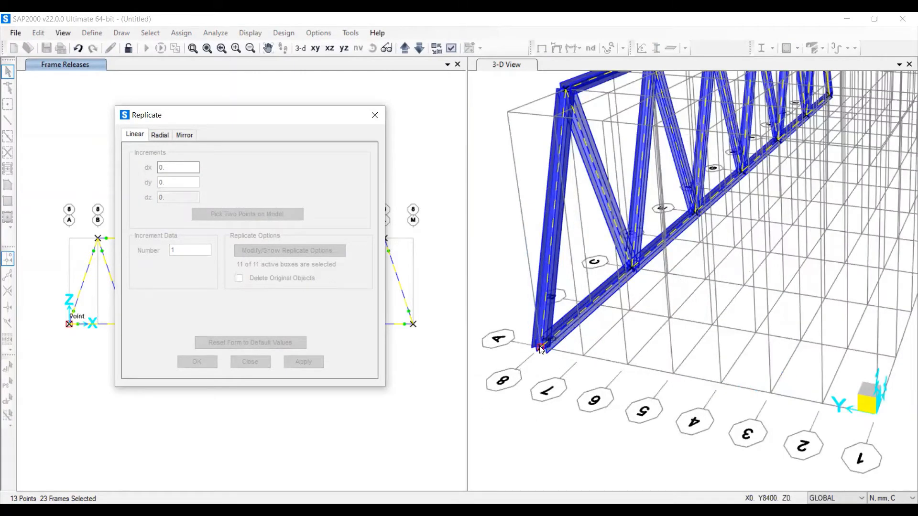
pyautogui.click(540, 349)
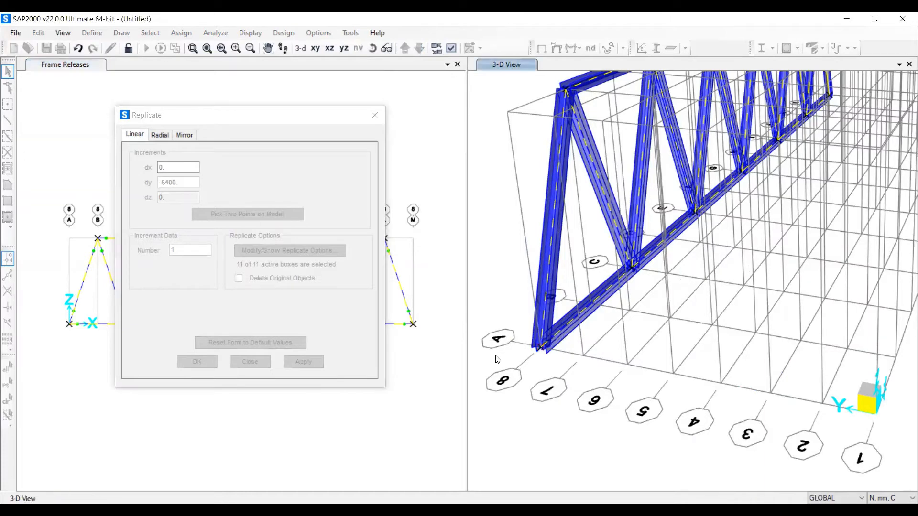
pyautogui.scroll(-5, 540, 350)
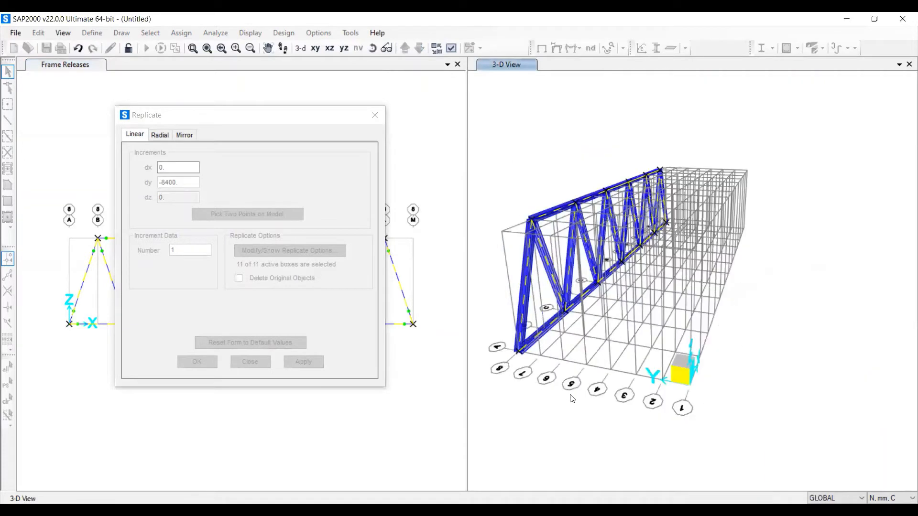
pyautogui.click(690, 387)
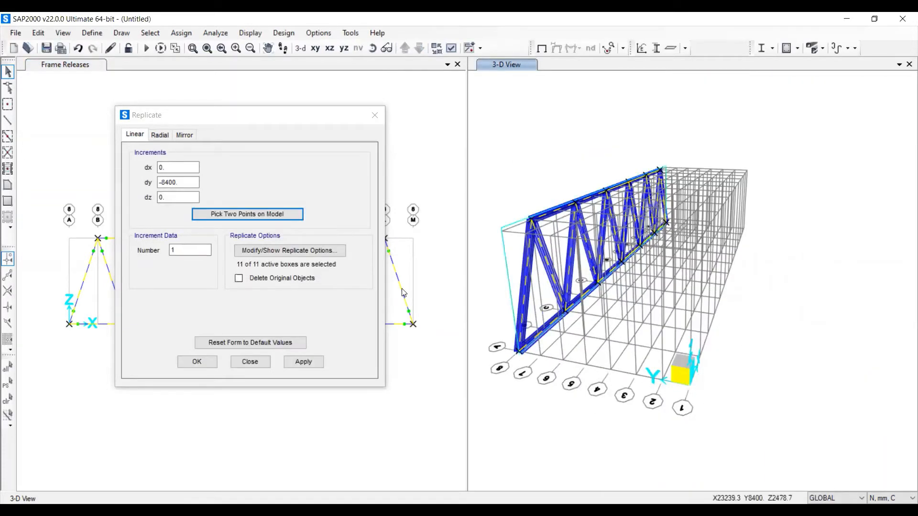
pyautogui.click(303, 362)
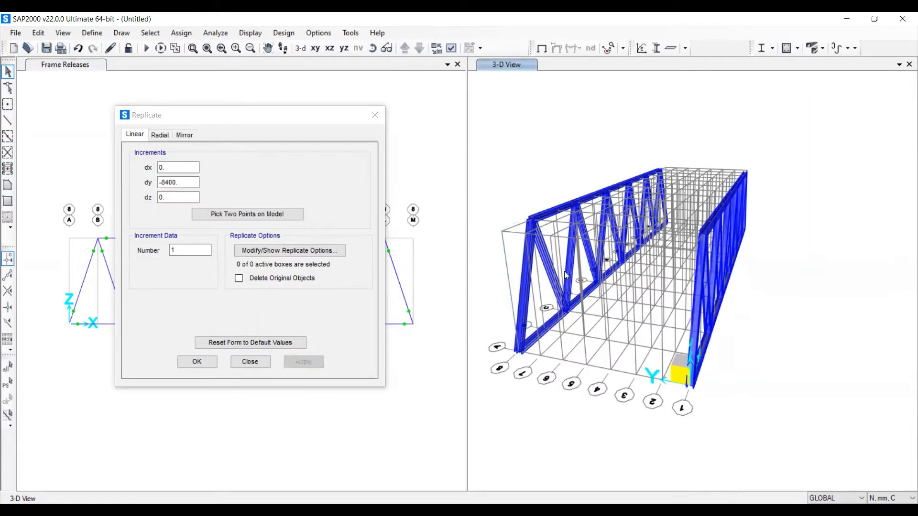
# - Examine both side trusses in the 3-D view from several angles and distances
pyautogui.keyDown('shift'); pyautogui.moveTo(806, 279); pyautogui.dragTo(681, 308, button='middle'); pyautogui.keyUp('shift')
pyautogui.scroll(4, 681, 308)
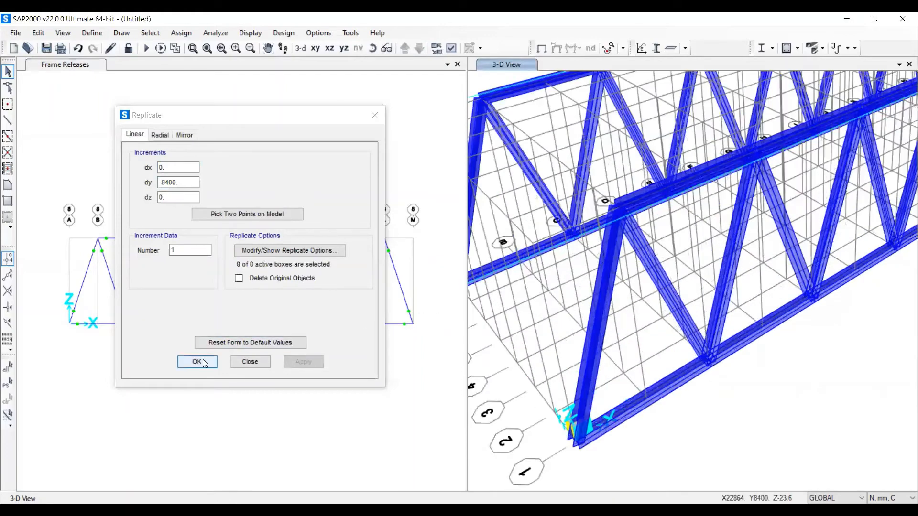
pyautogui.scroll(-5, 600, 285)
pyautogui.scroll(3, 609, 291)
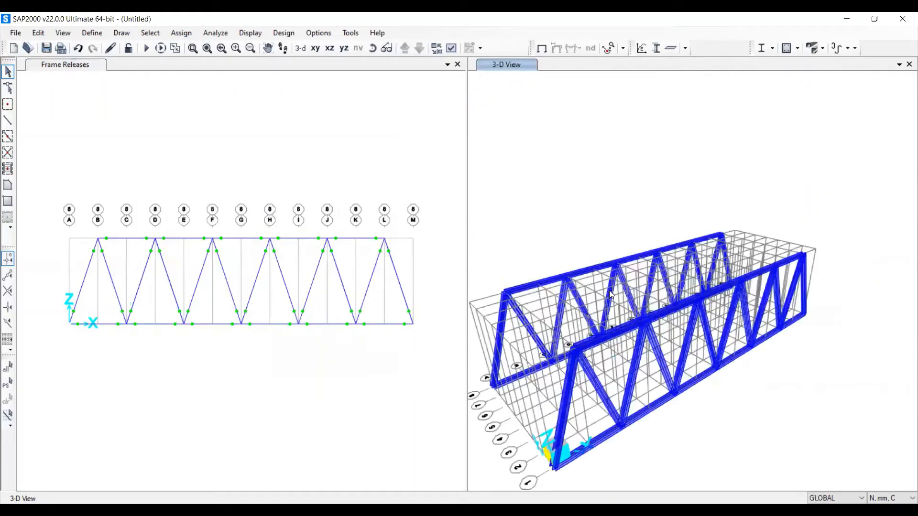
pyautogui.scroll(-4, 609, 291)
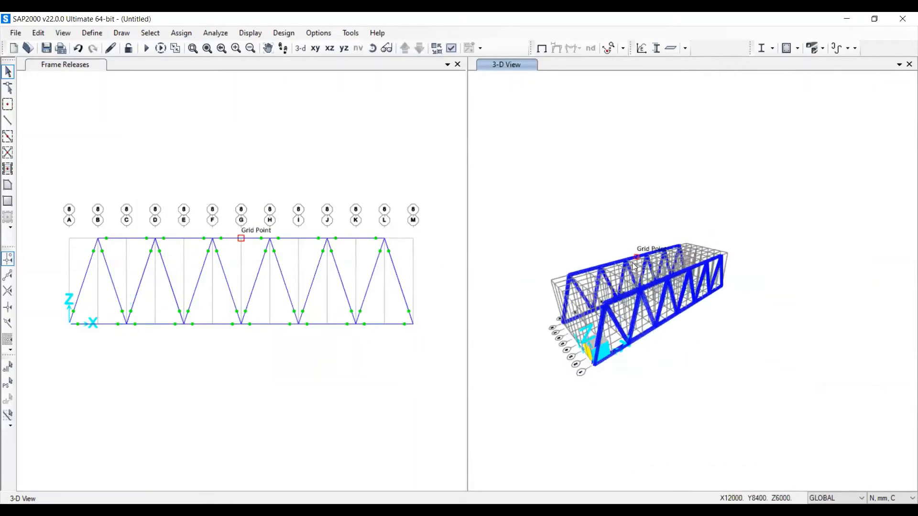
pyautogui.scroll(4, 602, 303)
pyautogui.scroll(-2, 607, 274)
pyautogui.scroll(3, 608, 274)
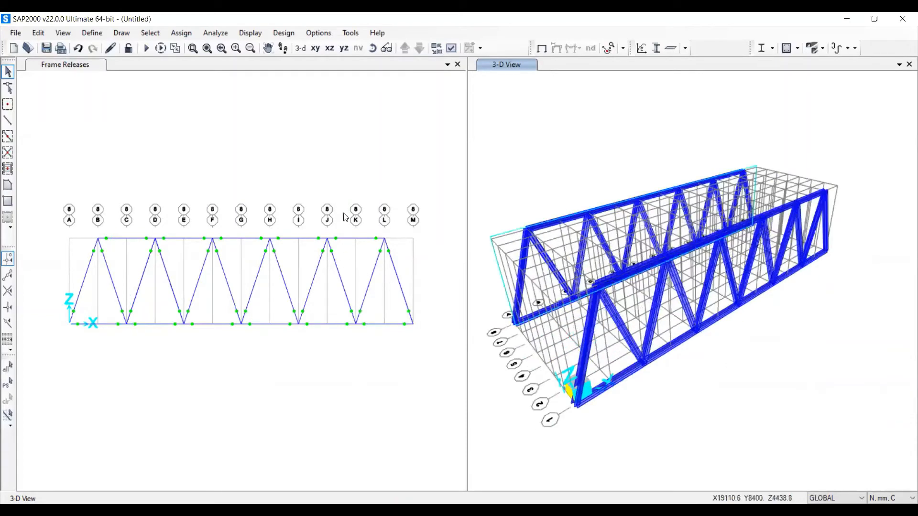
# - Switch the elevation view to the X-Y plane and step between the Z=6000 and Z=0 levels
pyautogui.click(338, 167)
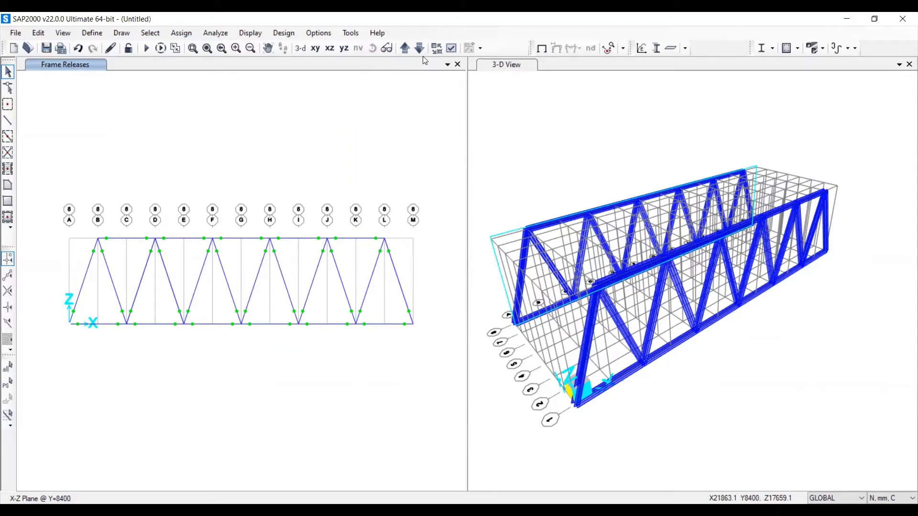
pyautogui.click(314, 49)
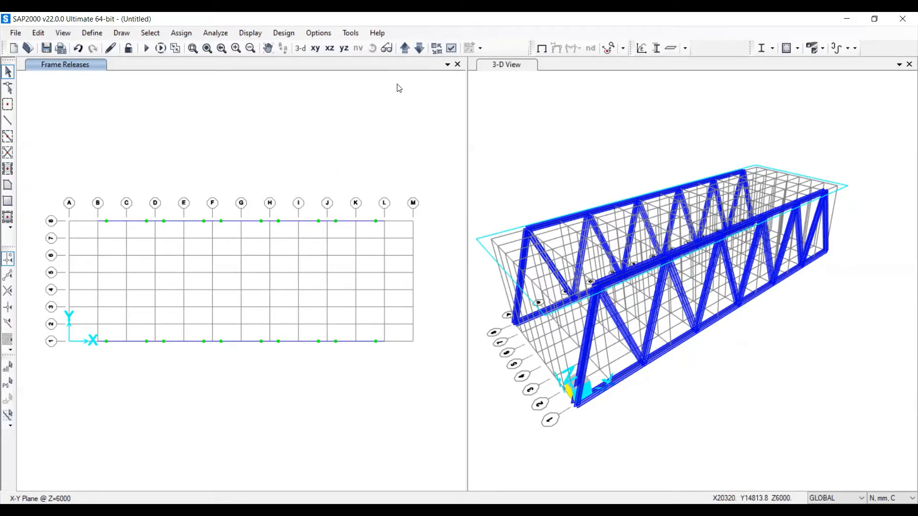
pyautogui.click(418, 51)
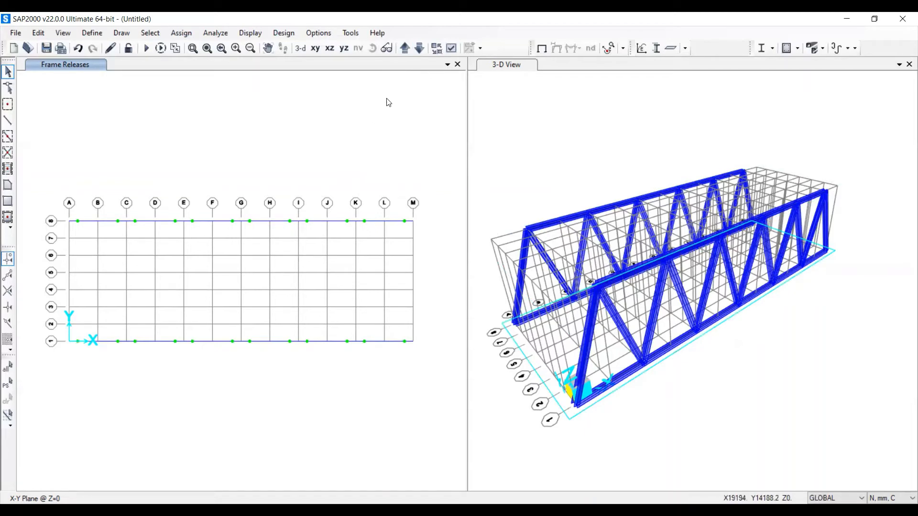
pyautogui.click(417, 48)
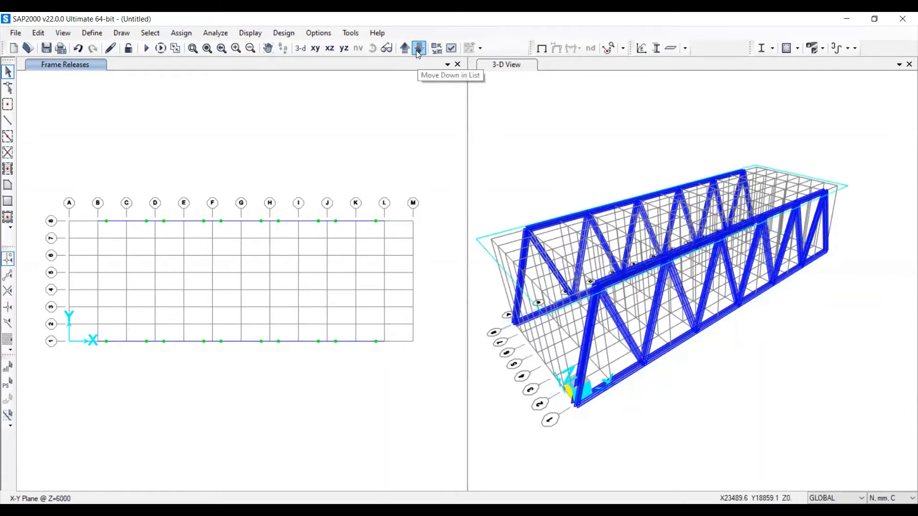
# - Draw cross beams with section IWF 600.300.12.20 in the Z=0 plan from line 8 to line 1 along grids A and C
pyautogui.click(416, 49)
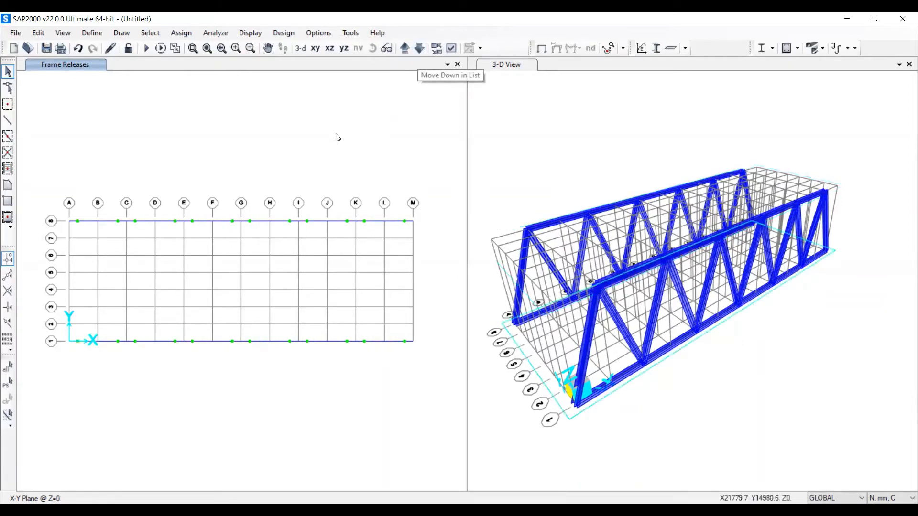
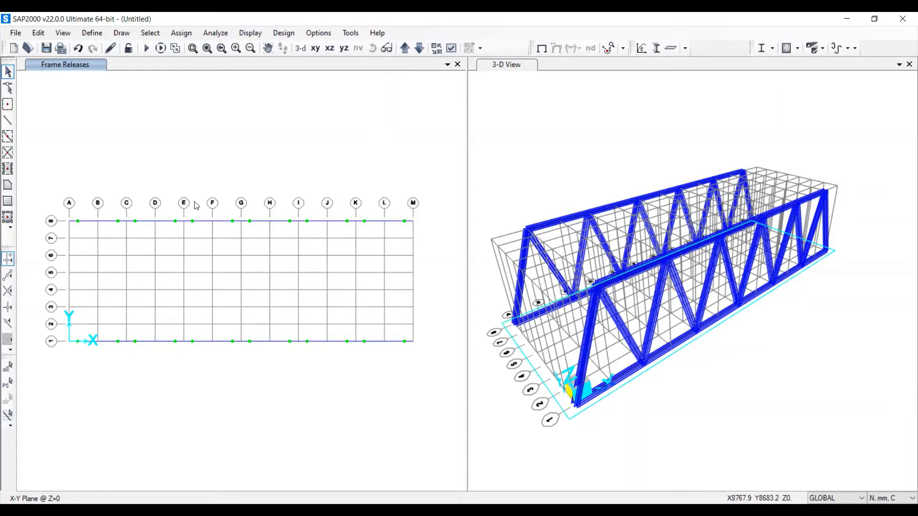
pyautogui.click(8, 120)
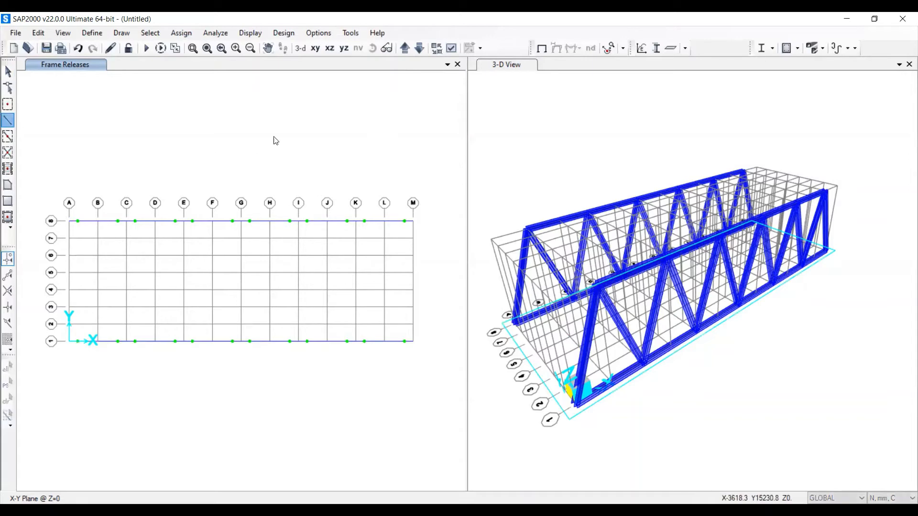
pyautogui.click(231, 106)
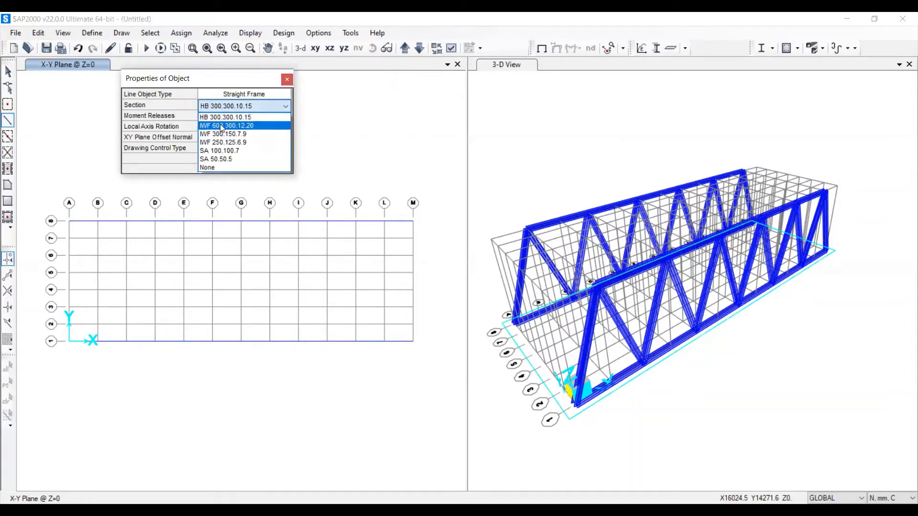
pyautogui.click(221, 126)
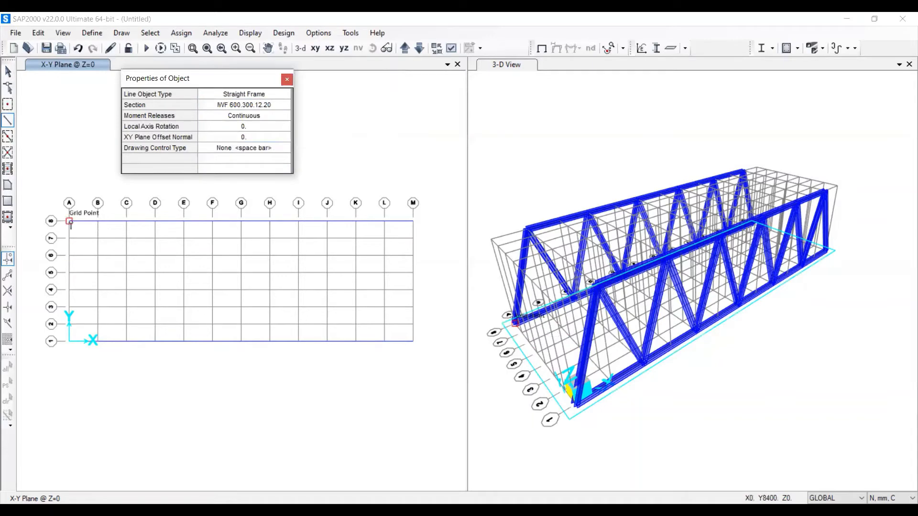
pyautogui.click(69, 221)
pyautogui.click(69, 342)
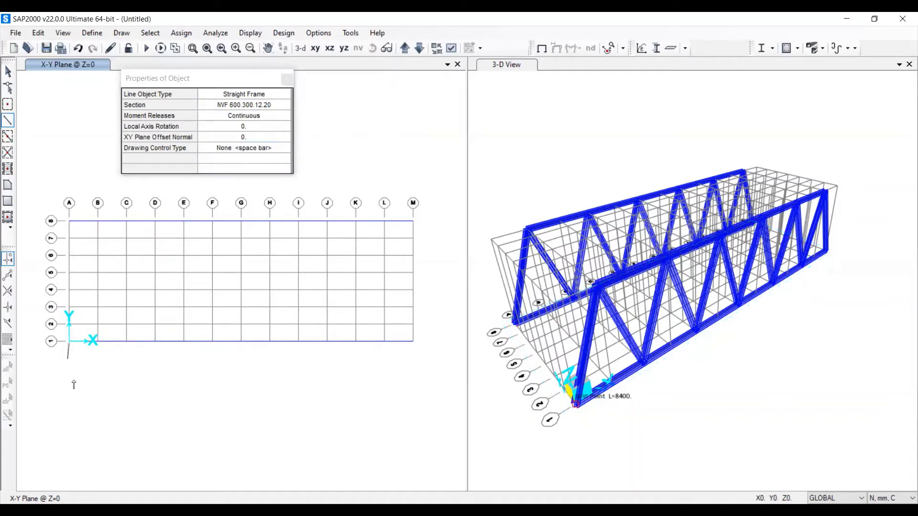
pyautogui.rightClick(152, 426)
pyautogui.click(128, 220)
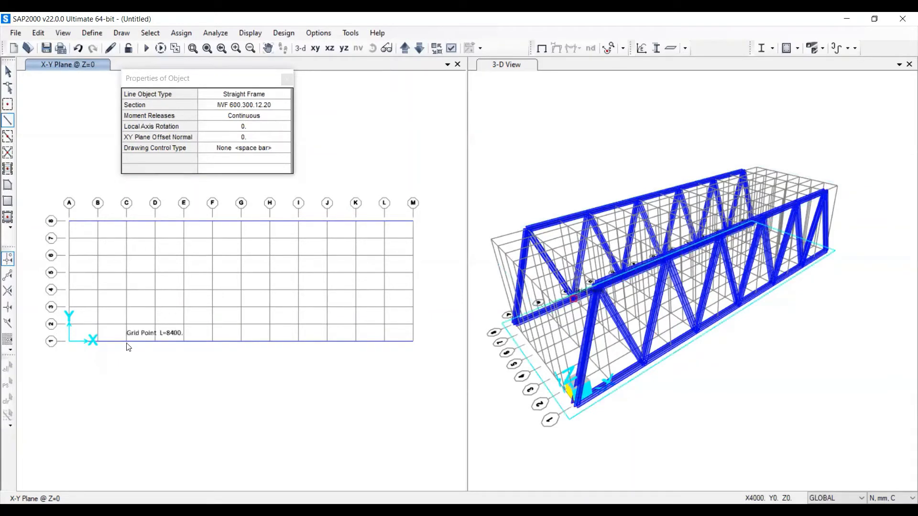
pyautogui.click(126, 343)
pyautogui.rightClick(138, 380)
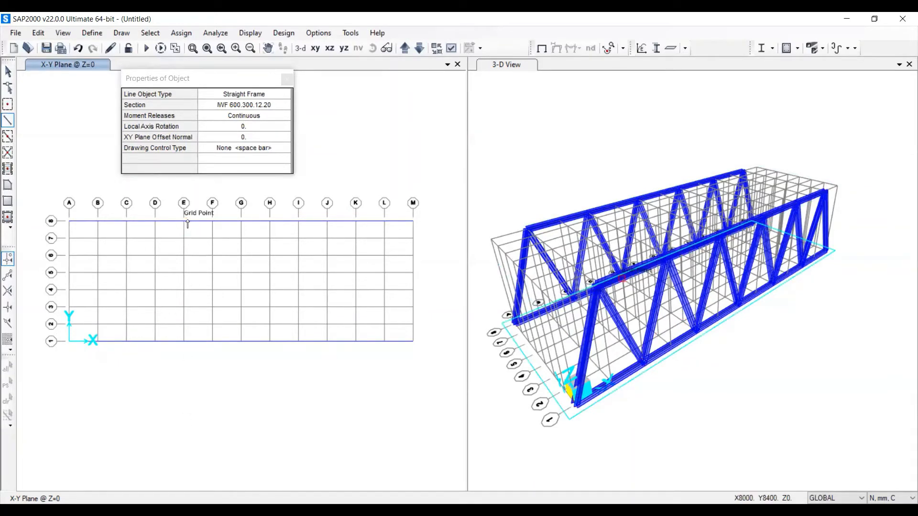
# - Draw three more IWF 600.300.12.20 cross beams from line 8 to line 1 along grids E, G and I
pyautogui.click(186, 221)
pyautogui.click(184, 341)
pyautogui.rightClick(251, 411)
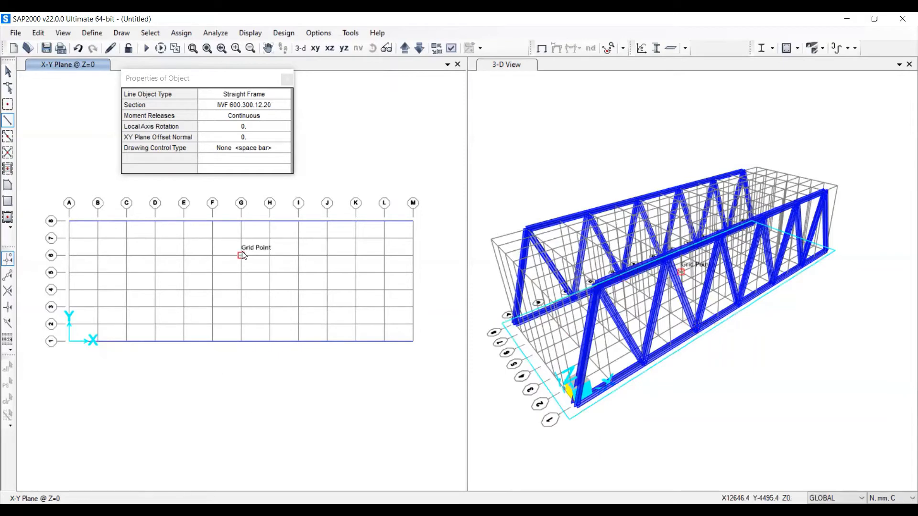
pyautogui.click(239, 225)
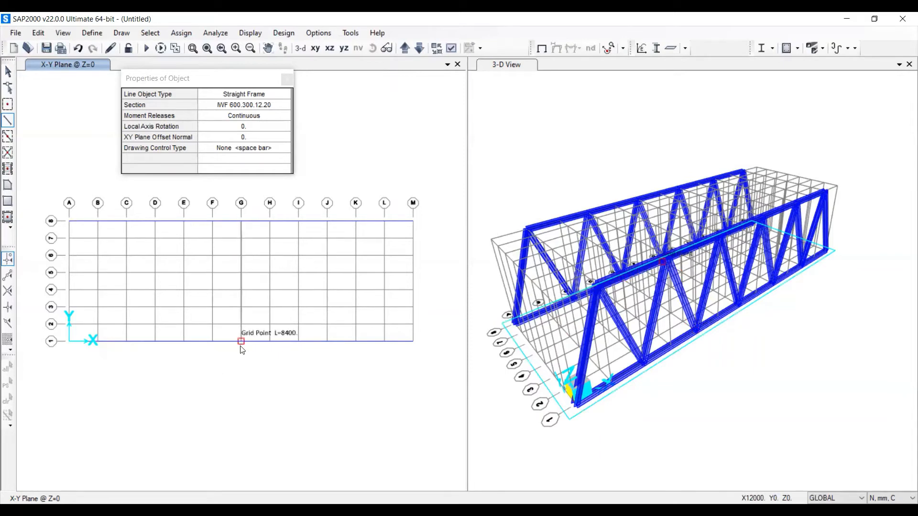
pyautogui.click(240, 344)
pyautogui.rightClick(306, 405)
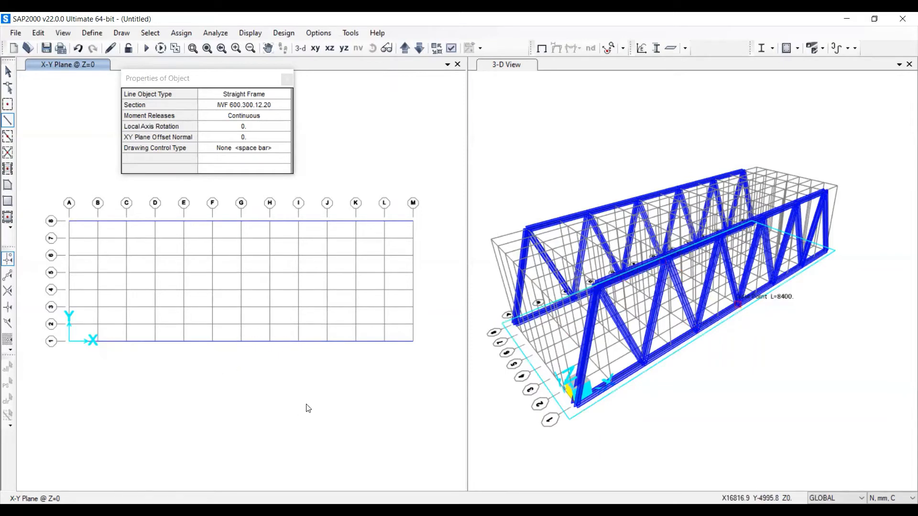
pyautogui.click(299, 221)
pyautogui.click(297, 342)
pyautogui.rightClick(343, 409)
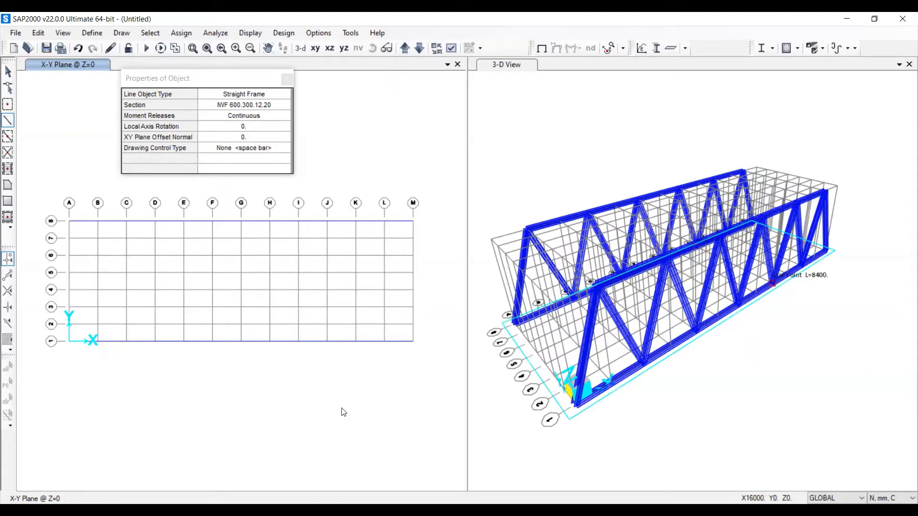
# - Draw the last IWF 600.300.12.20 cross beams from line 8 to line 1 along grids K and M, then end frame drawing
pyautogui.click(355, 221)
pyautogui.click(355, 341)
pyautogui.rightClick(381, 430)
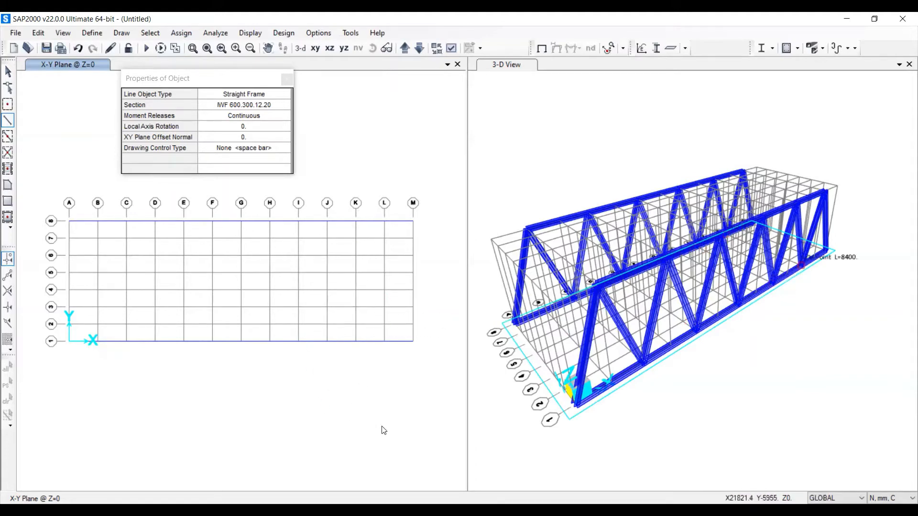
pyautogui.click(413, 226)
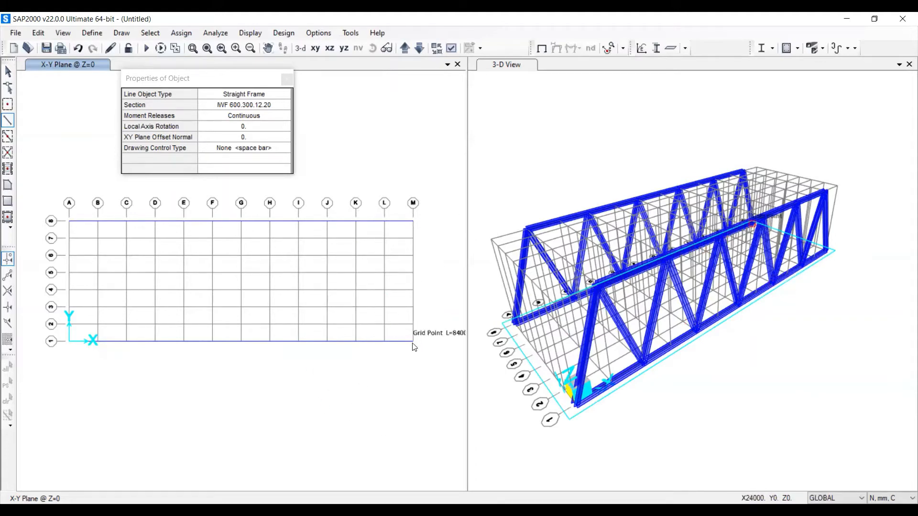
pyautogui.click(412, 344)
pyautogui.rightClick(396, 365)
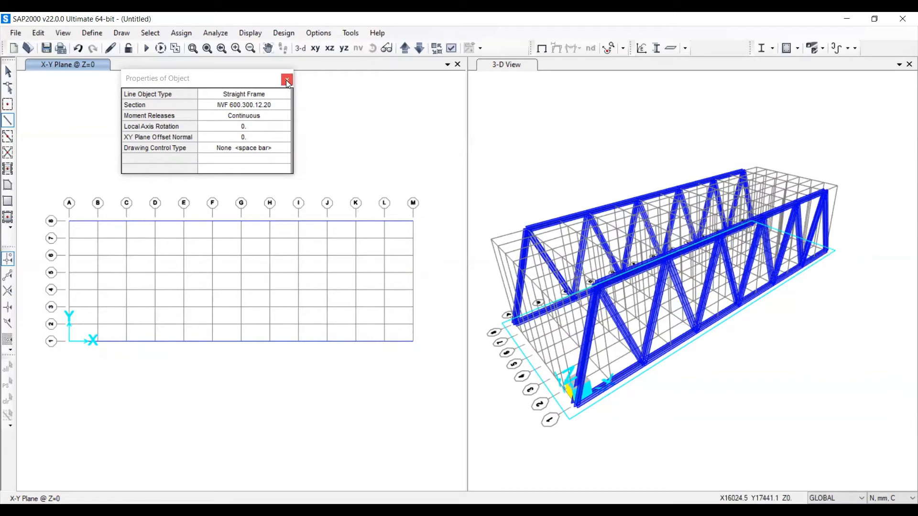
pyautogui.press('Escape')
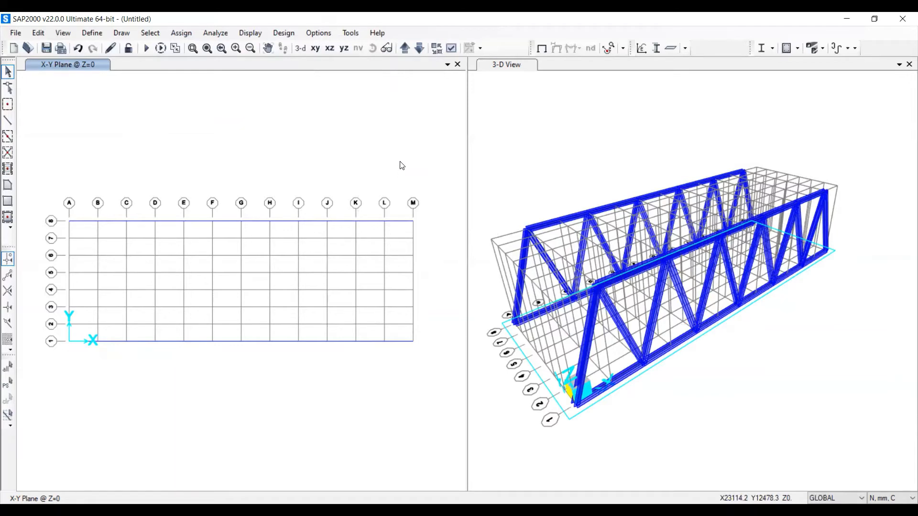
# - Refresh the views and examine the new cross beams in plan and from the truss end in 3-D
pyautogui.click(508, 139)
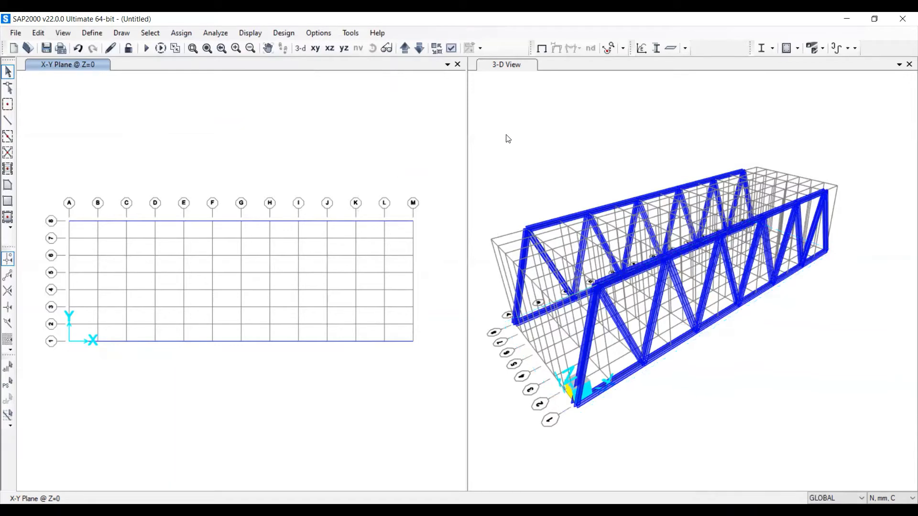
pyautogui.click(309, 105)
pyautogui.click(540, 129)
pyautogui.click(256, 119)
pyautogui.click(583, 123)
pyautogui.click(205, 139)
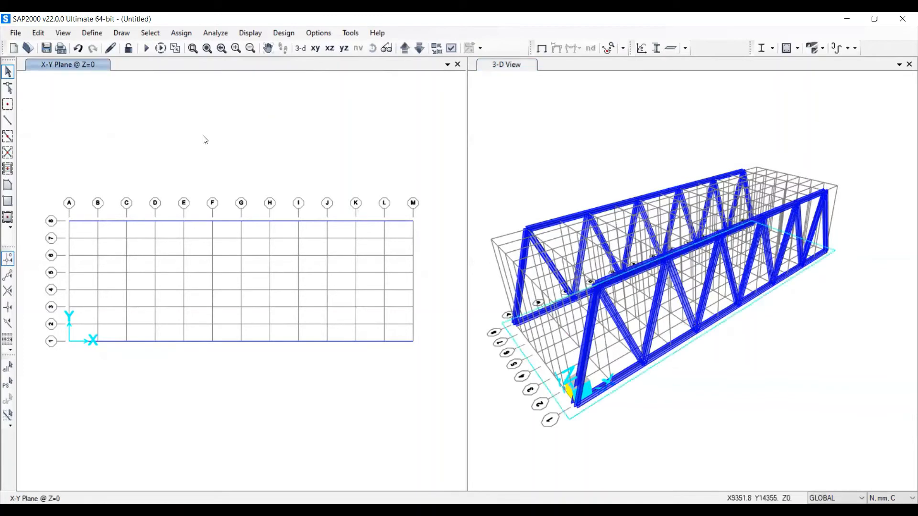
pyautogui.click(57, 33)
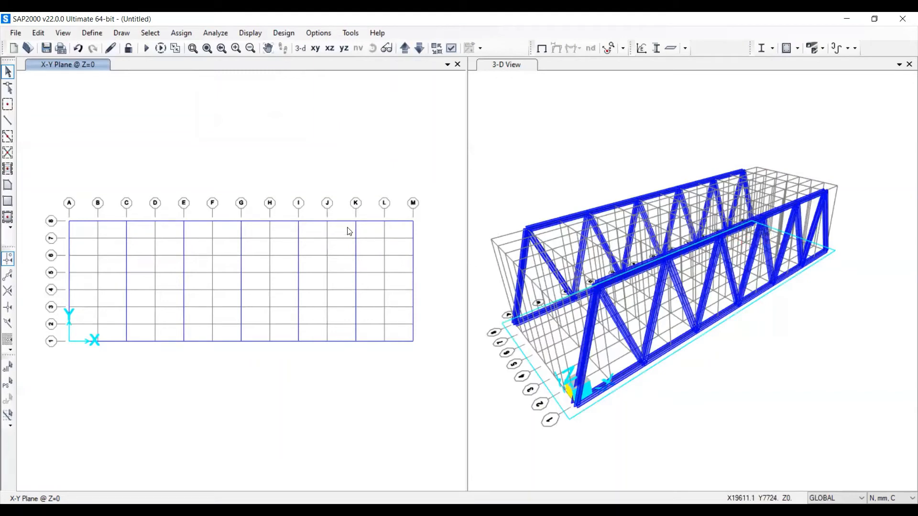
pyautogui.click(509, 132)
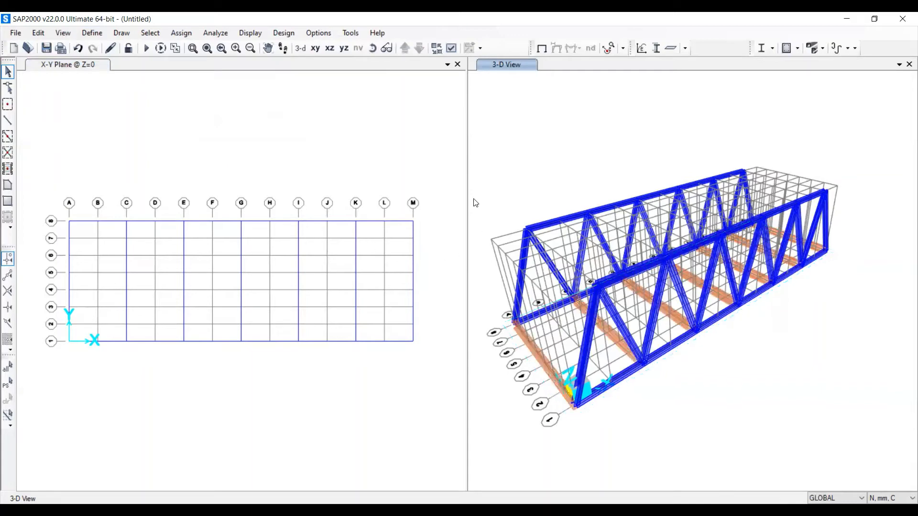
pyautogui.click(341, 163)
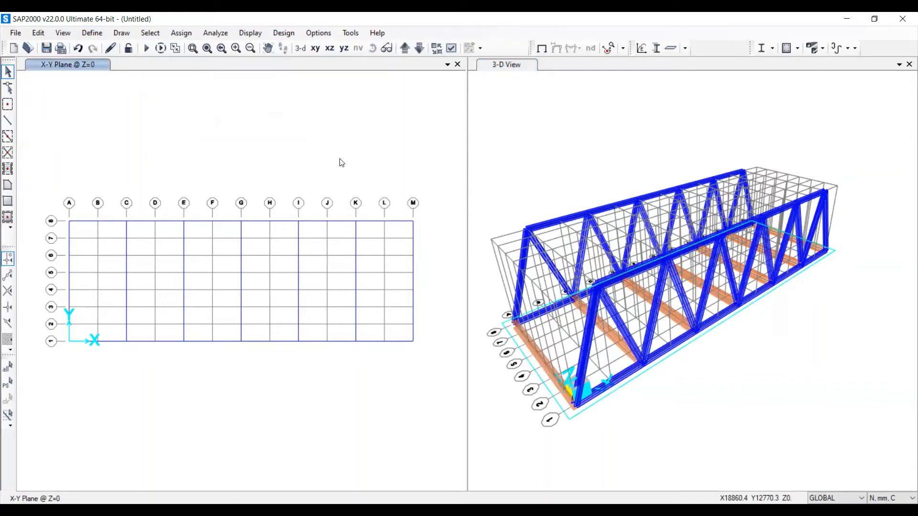
pyautogui.keyDown('shift'); pyautogui.moveTo(679, 213); pyautogui.dragTo(807, 184, button='middle'); pyautogui.keyUp('shift')
pyautogui.scroll(-2, 807, 184)
pyautogui.scroll(4, 657, 237)
pyautogui.scroll(-2, 675, 222)
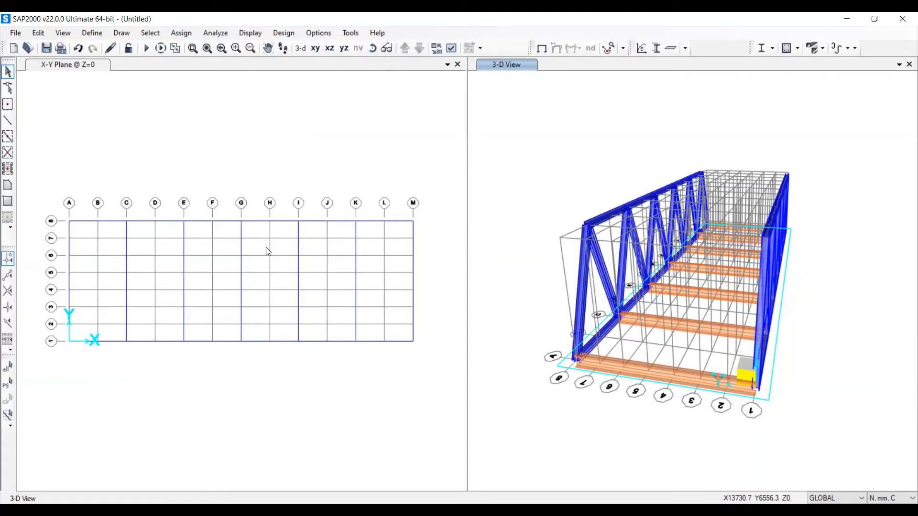
# - Draw IWF 300.150.7.9 stringers along grid line 7 from A to M, with segment ends at C, E, G, I and K
pyautogui.click(8, 121)
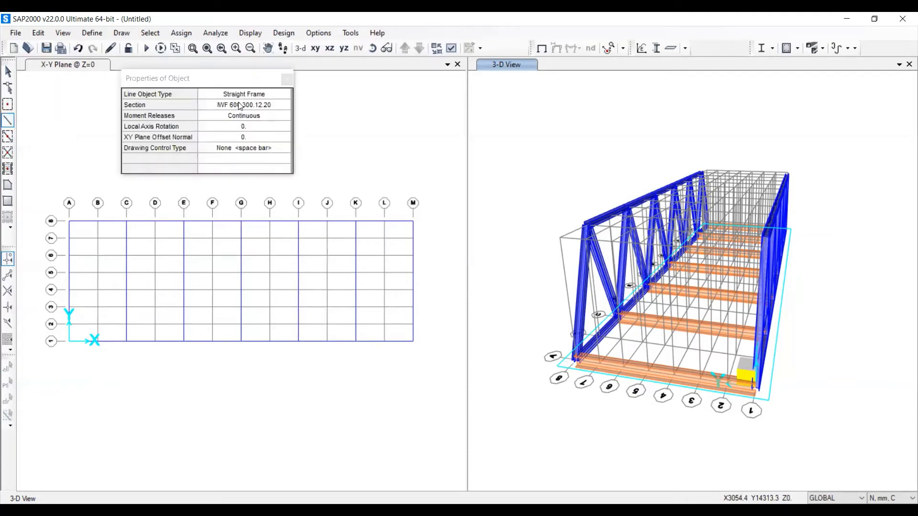
pyautogui.click(239, 105)
pyautogui.click(227, 136)
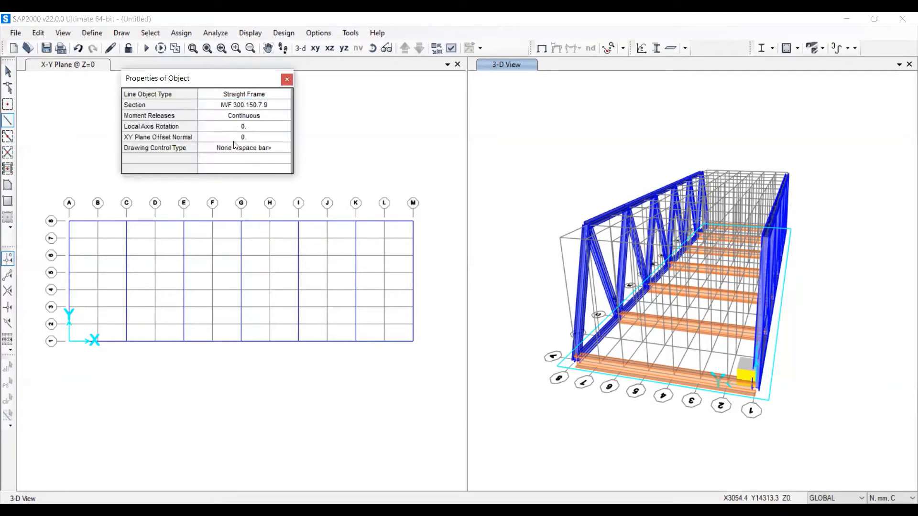
pyautogui.click(69, 238)
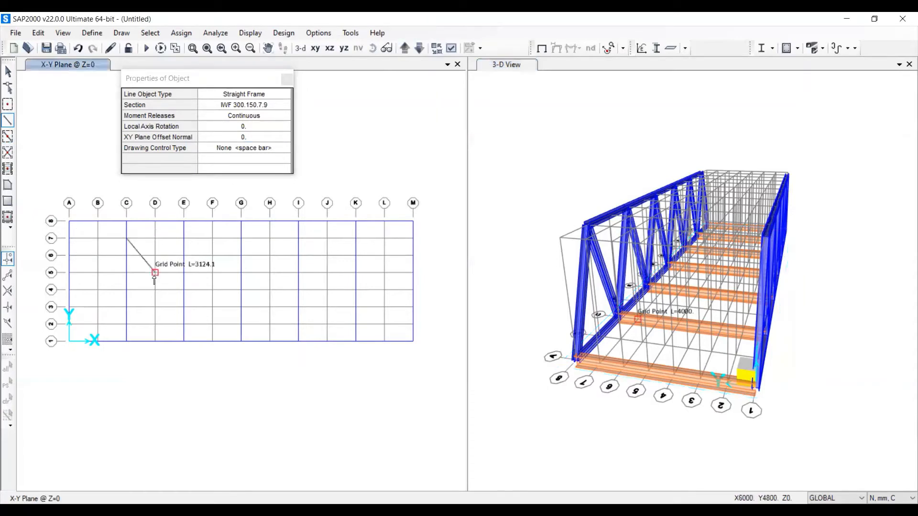
pyautogui.click(184, 238)
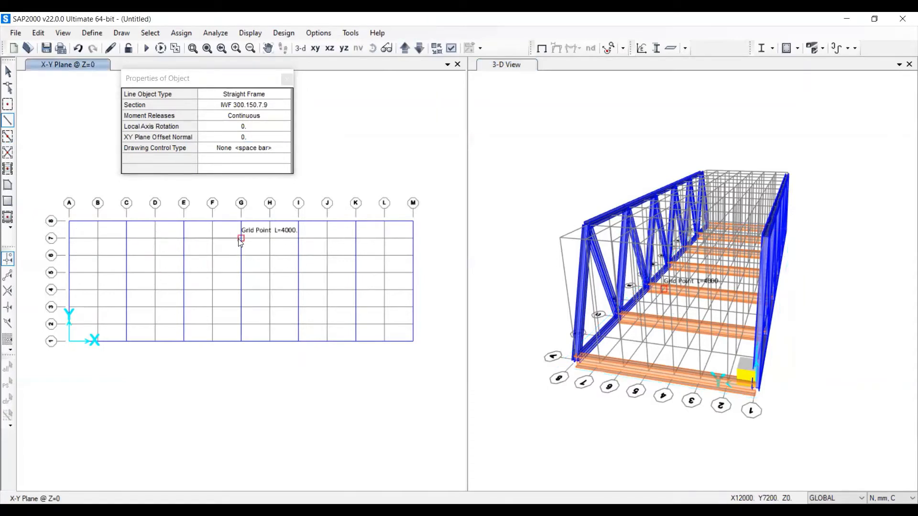
pyautogui.click(298, 238)
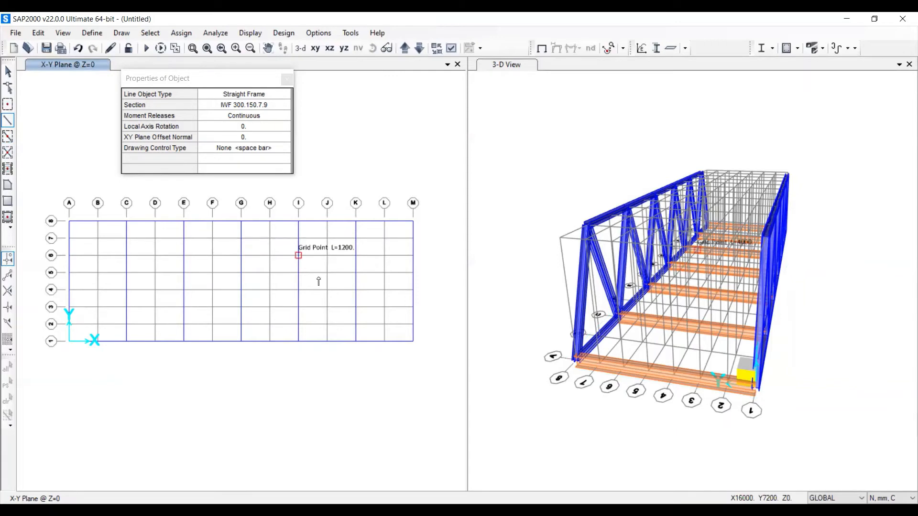
pyautogui.click(355, 238)
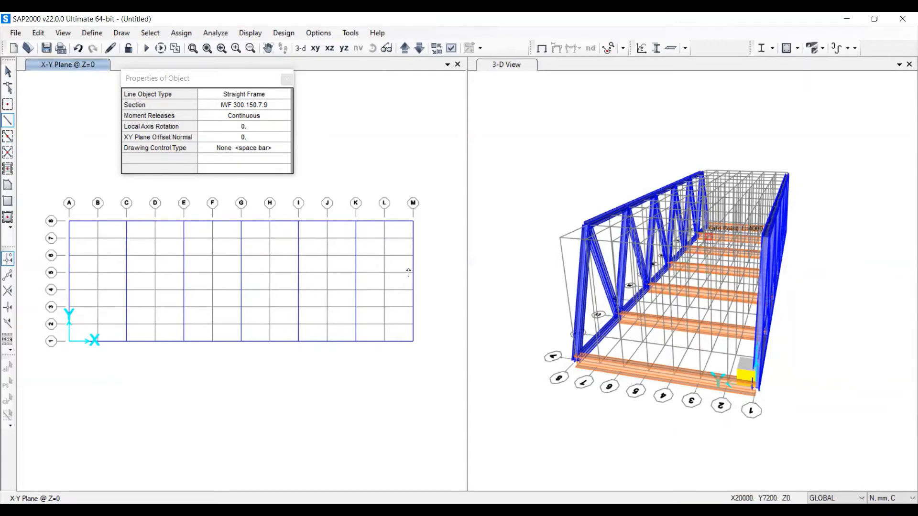
pyautogui.click(413, 238)
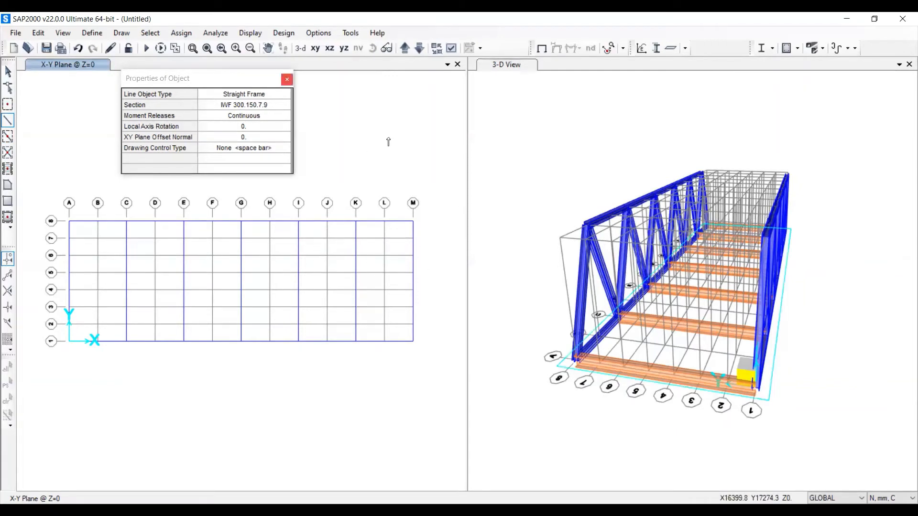
pyautogui.click(287, 79)
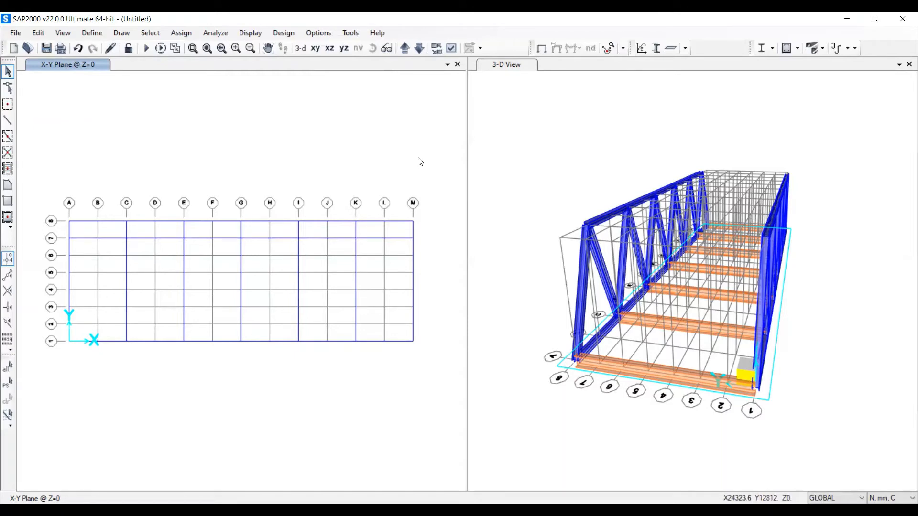
pyautogui.click(603, 140)
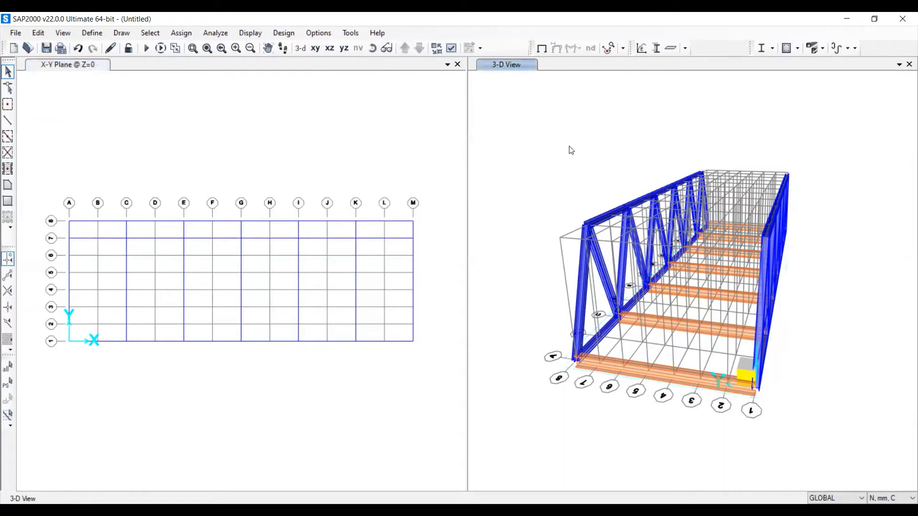
pyautogui.click(361, 123)
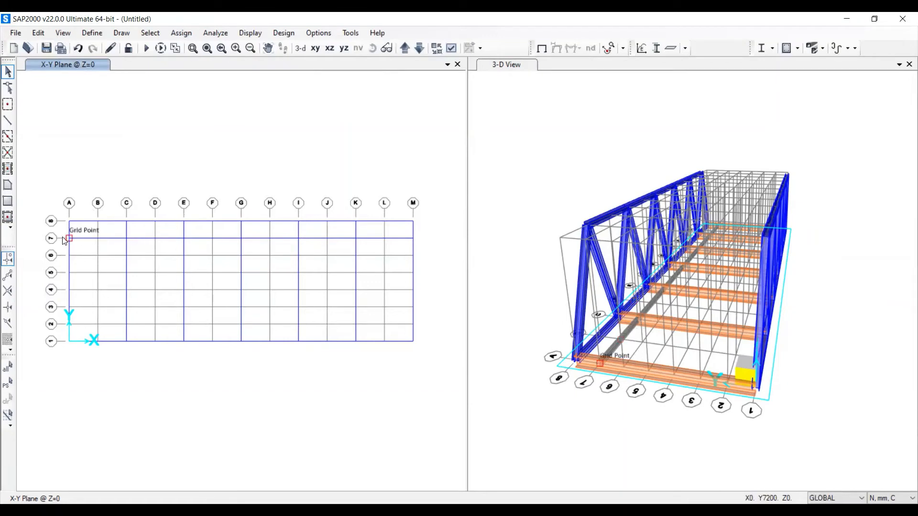
# - Set up a linear replication of the line 7 stringers, picking the increment from line 7 to line 6 at grid A
pyautogui.moveTo(61, 241); pyautogui.dragTo(434, 235)
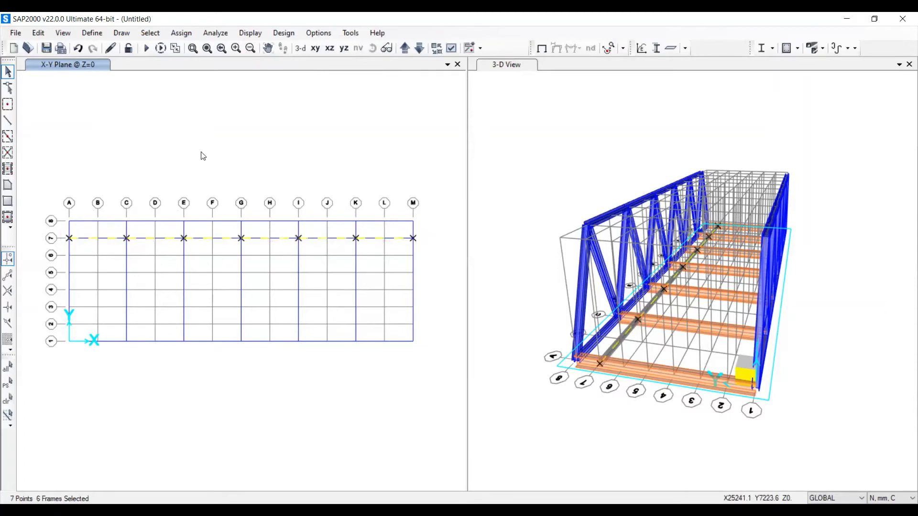
pyautogui.click(38, 33)
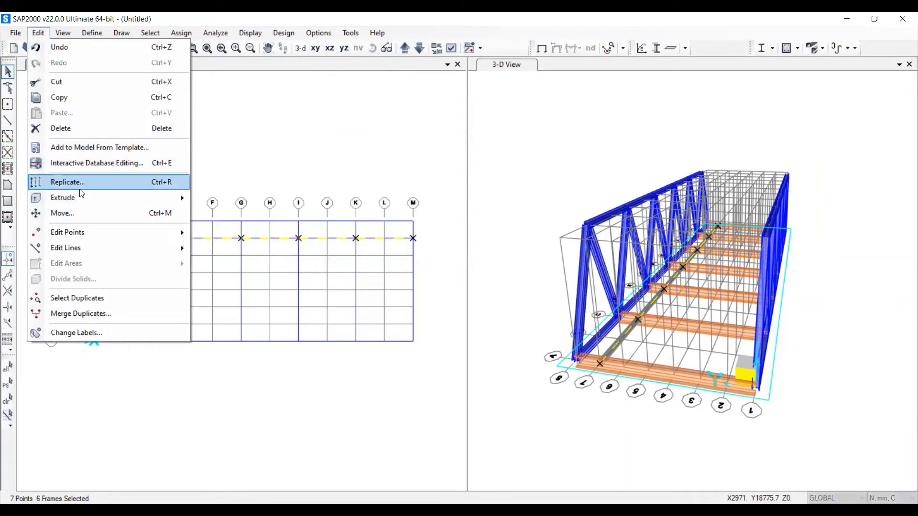
pyautogui.click(67, 182)
pyautogui.click(444, 233)
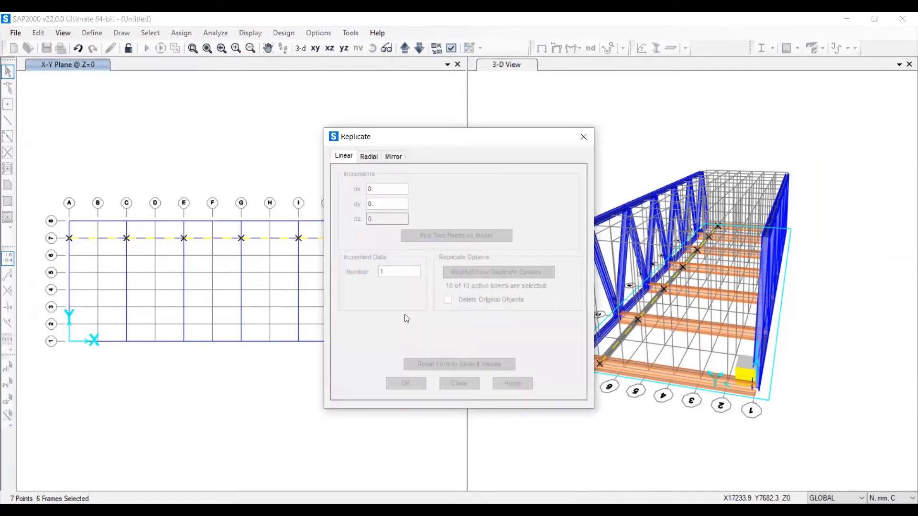
pyautogui.click(70, 238)
pyautogui.click(69, 256)
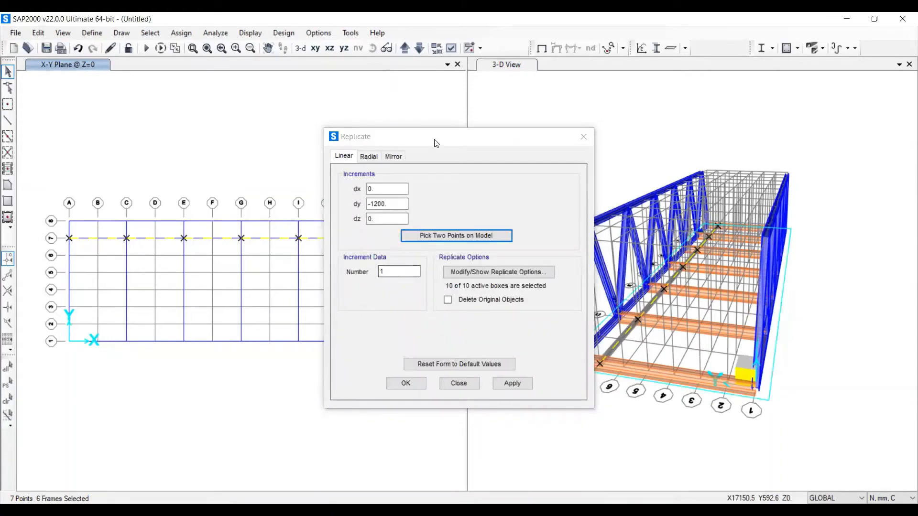
pyautogui.moveTo(471, 137); pyautogui.dragTo(489, 126)
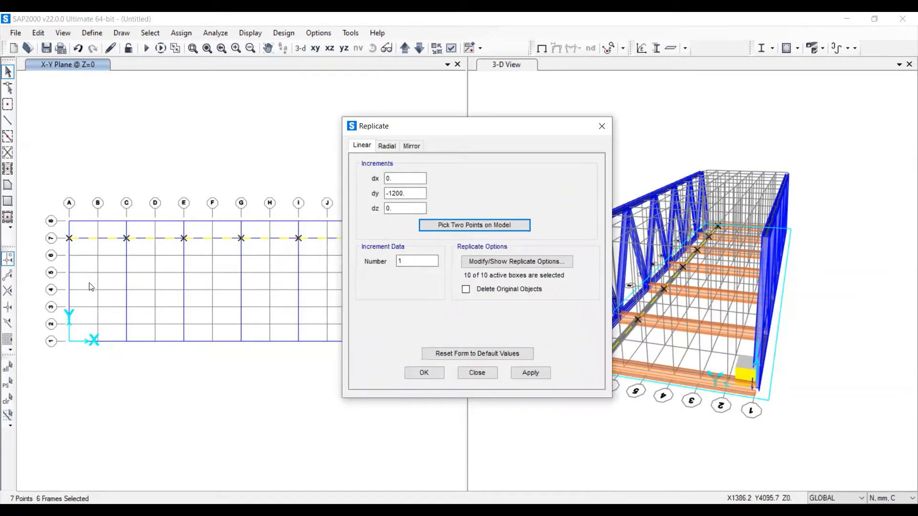
# - Replicate the selected stringers 5 times with dx 0, dy -1200 and dz 0 mm, then finish the replication
pyautogui.doubleClick(406, 262)
pyautogui.write('5')
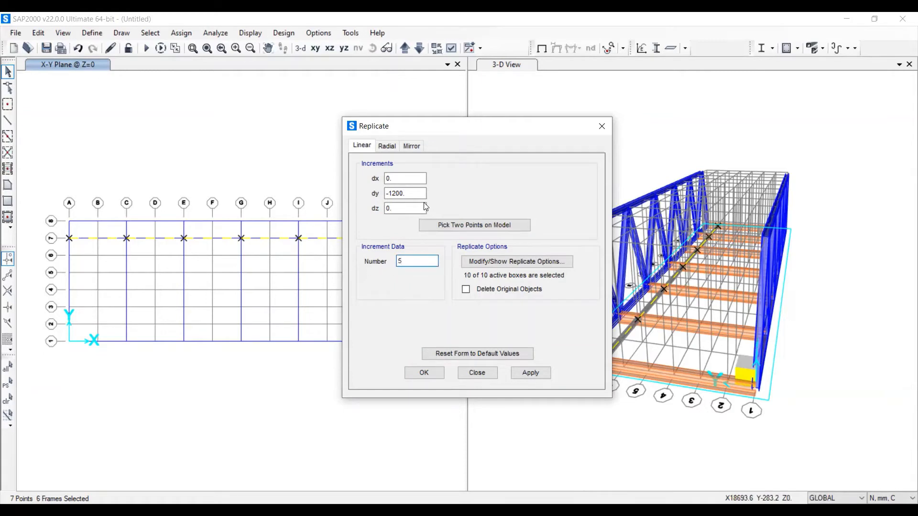
pyautogui.click(412, 193)
pyautogui.click(406, 178)
pyautogui.click(414, 193)
pyautogui.click(412, 210)
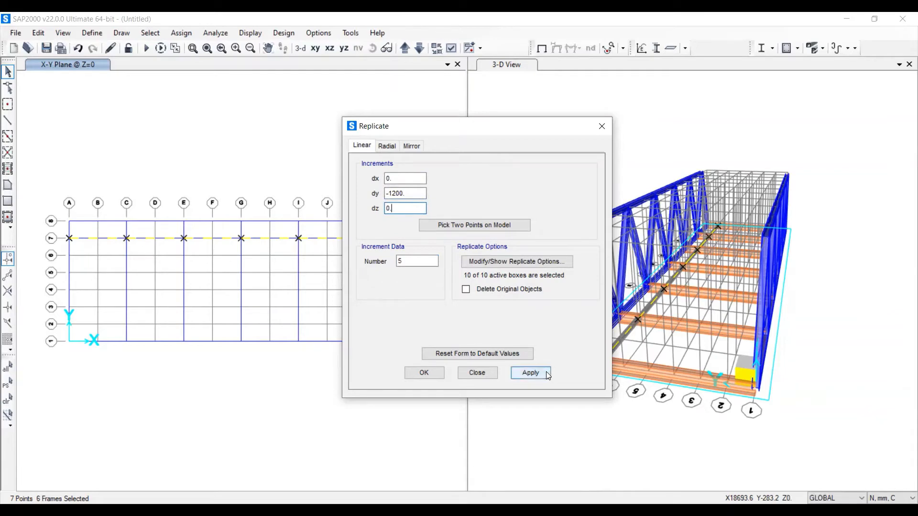
pyautogui.click(530, 372)
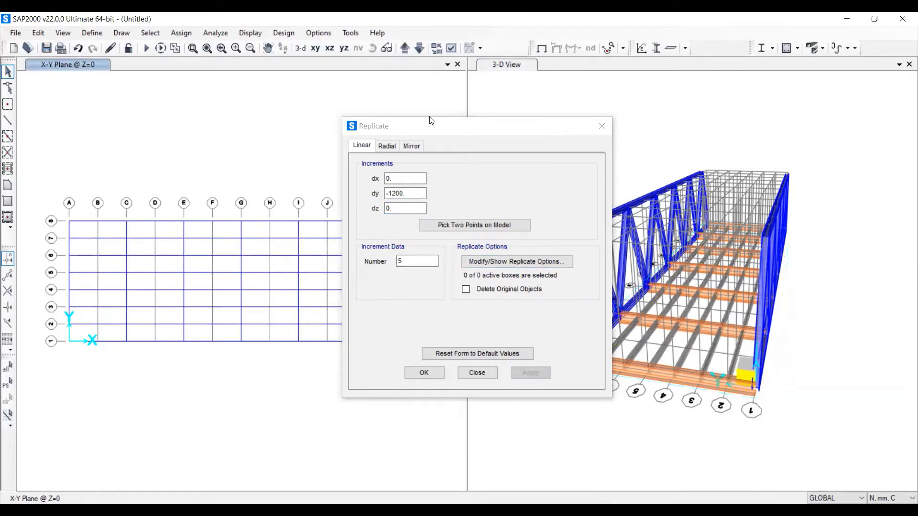
pyautogui.moveTo(428, 119); pyautogui.dragTo(238, 101)
pyautogui.scroll(3, 604, 338)
pyautogui.scroll(-4, 651, 333)
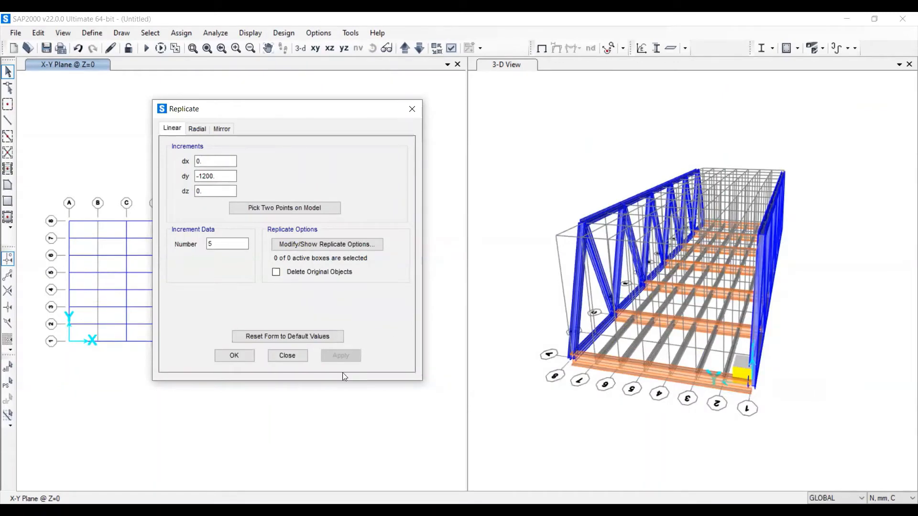
pyautogui.click(235, 355)
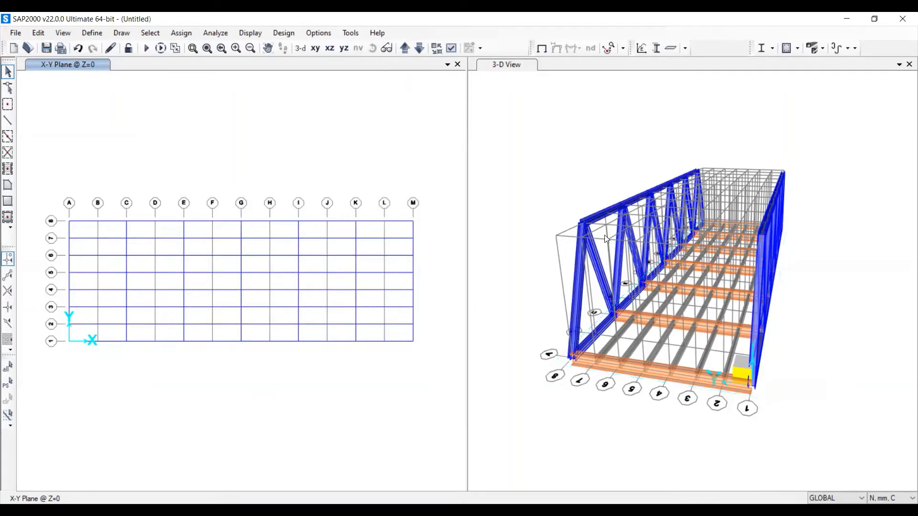
# - Move the plan view up to Z=6000 and draw an IWF 250.125.6.9 top cross beam along grid B from line 8 to line 1
pyautogui.keyDown('shift'); pyautogui.moveTo(736, 261); pyautogui.dragTo(647, 294, button='middle'); pyautogui.keyUp('shift')
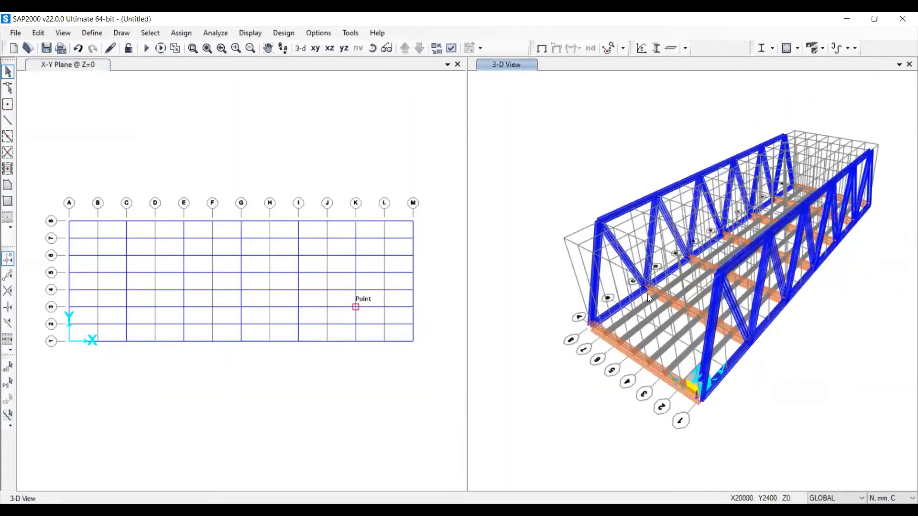
pyautogui.click(348, 141)
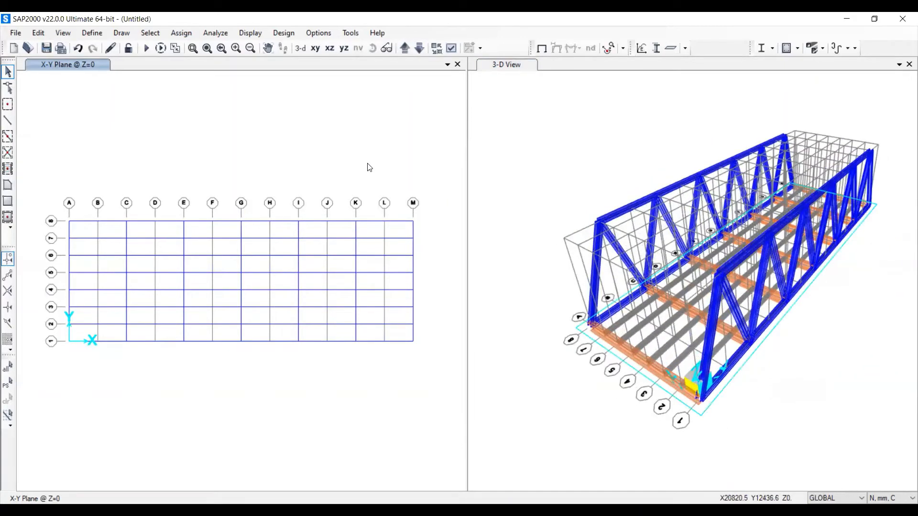
pyautogui.click(410, 48)
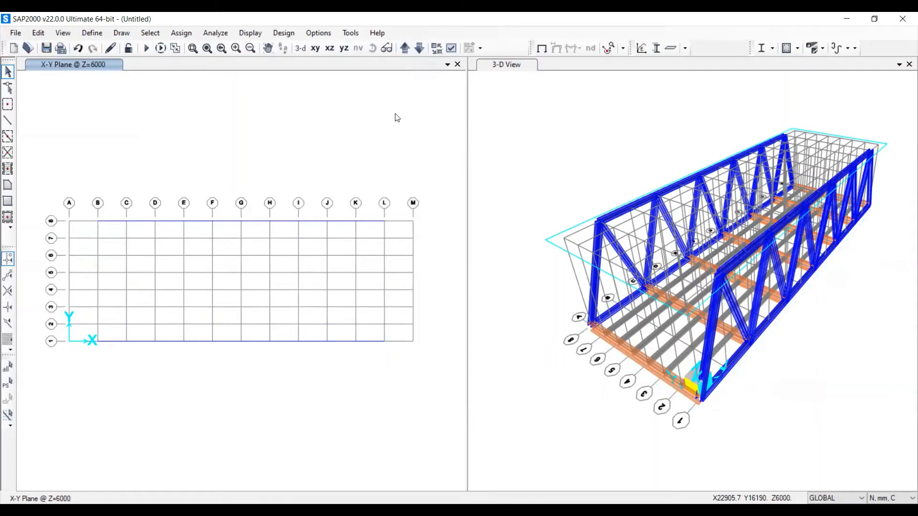
pyautogui.click(7, 120)
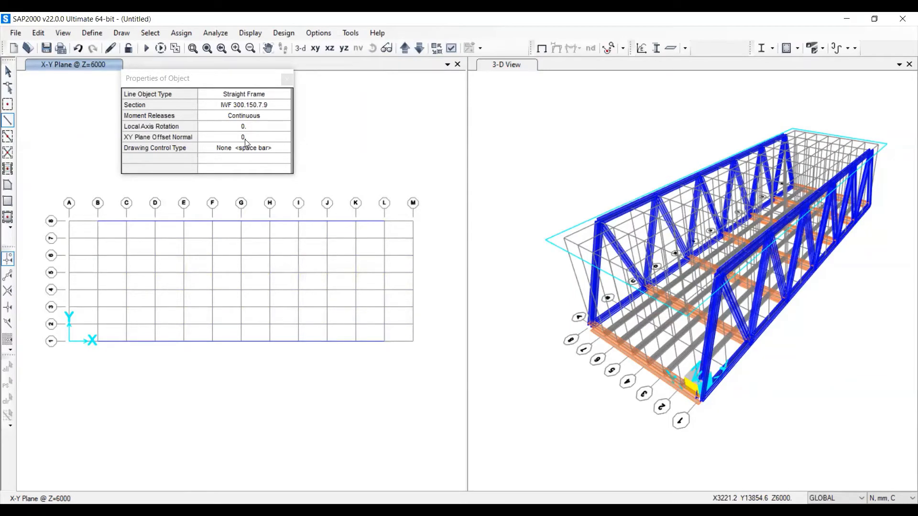
pyautogui.click(238, 106)
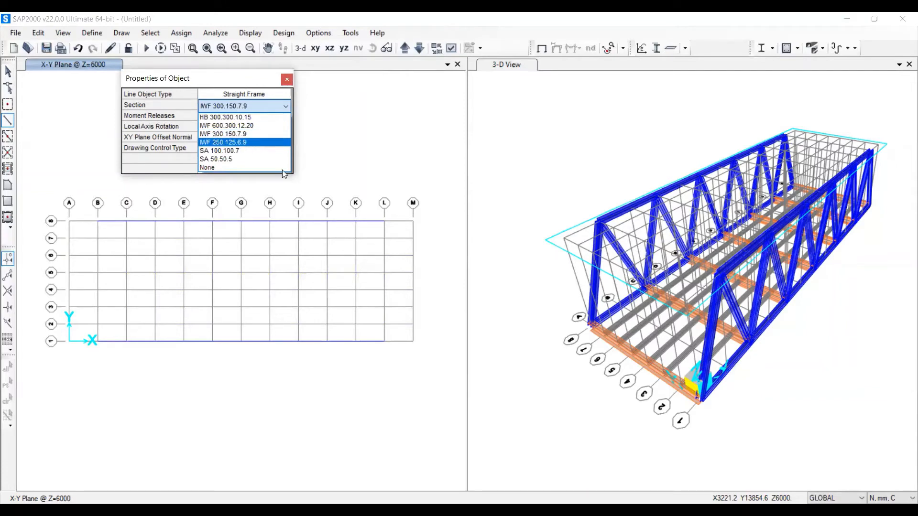
pyautogui.click(245, 143)
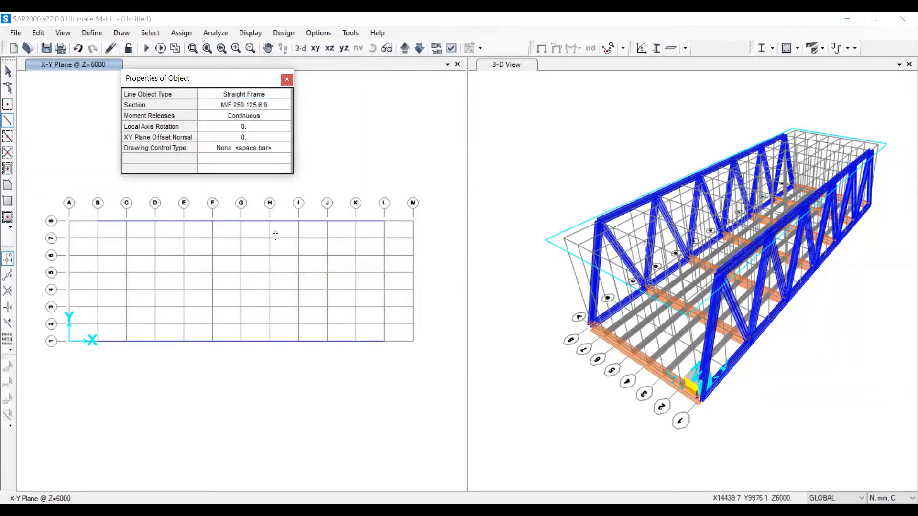
pyautogui.click(97, 222)
pyautogui.click(98, 341)
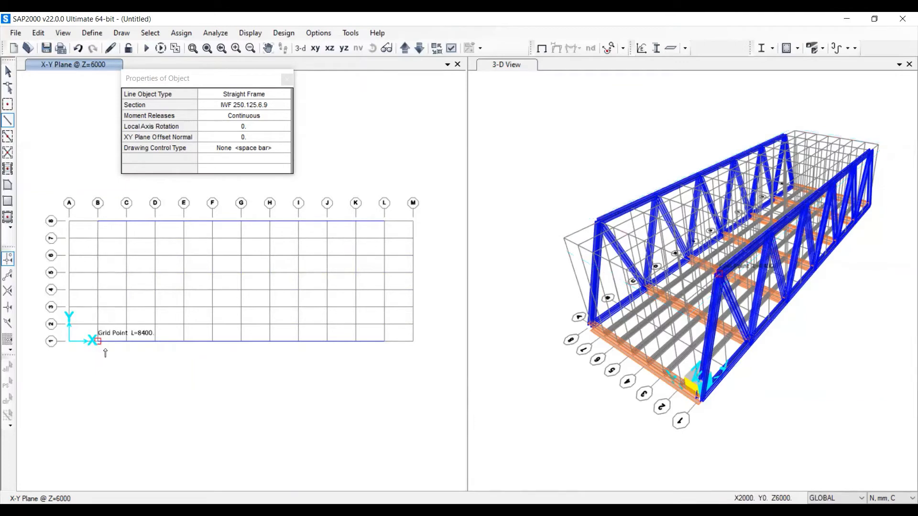
pyautogui.press('Escape')
# - Draw IWF 250.125.6.9 top cross beams from line 8 to line 1 along grids D and F
pyautogui.click(155, 221)
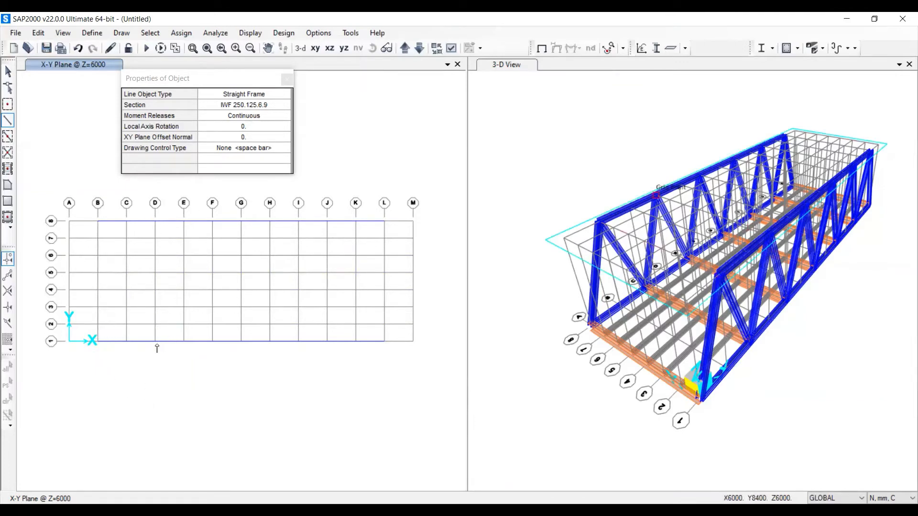
pyautogui.click(154, 343)
pyautogui.press('Escape')
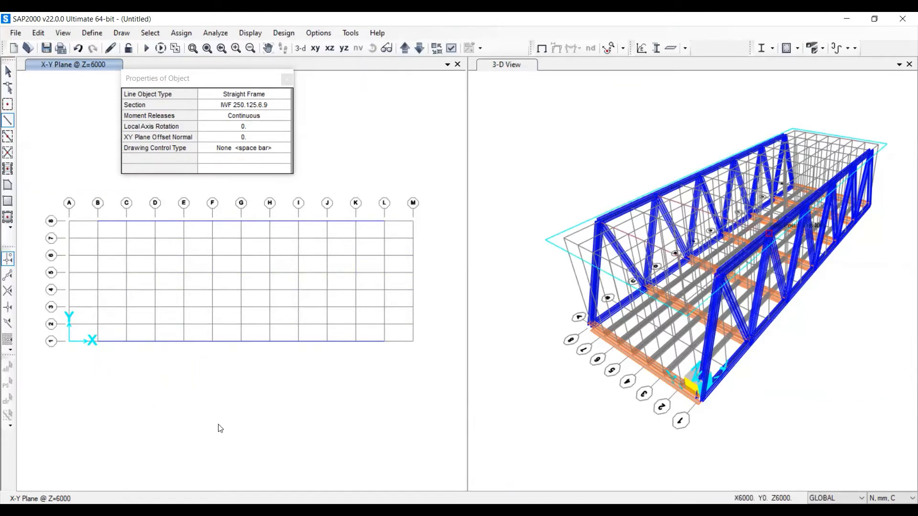
pyautogui.click(212, 221)
pyautogui.click(211, 341)
pyautogui.press('Escape')
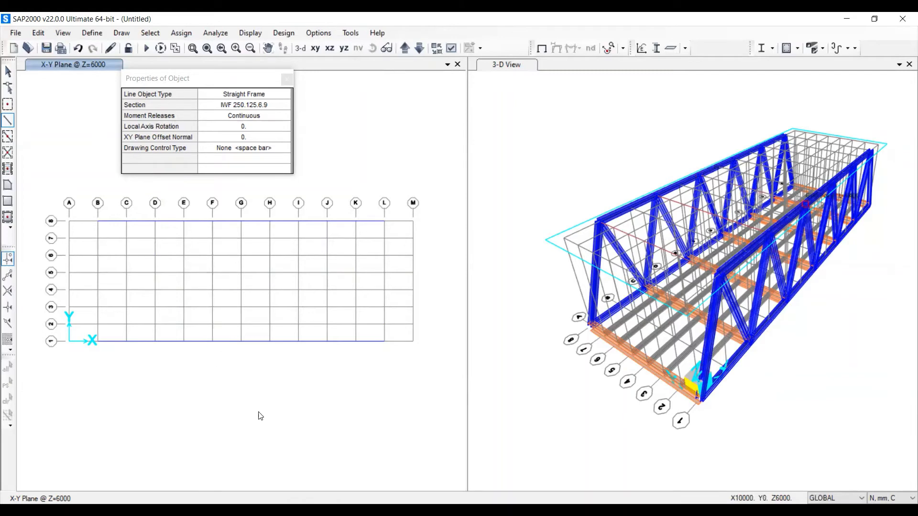
# - Draw IWF 250.125.6.9 top cross beams from line 8 to line 1 along grids H and J
pyautogui.click(269, 222)
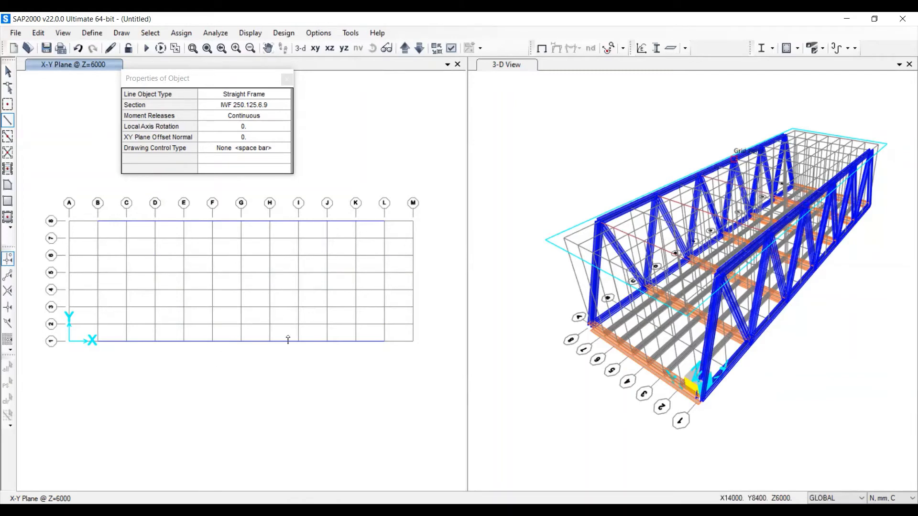
pyautogui.click(269, 341)
pyautogui.press('Escape')
pyautogui.click(326, 221)
pyautogui.click(327, 341)
pyautogui.press('Escape')
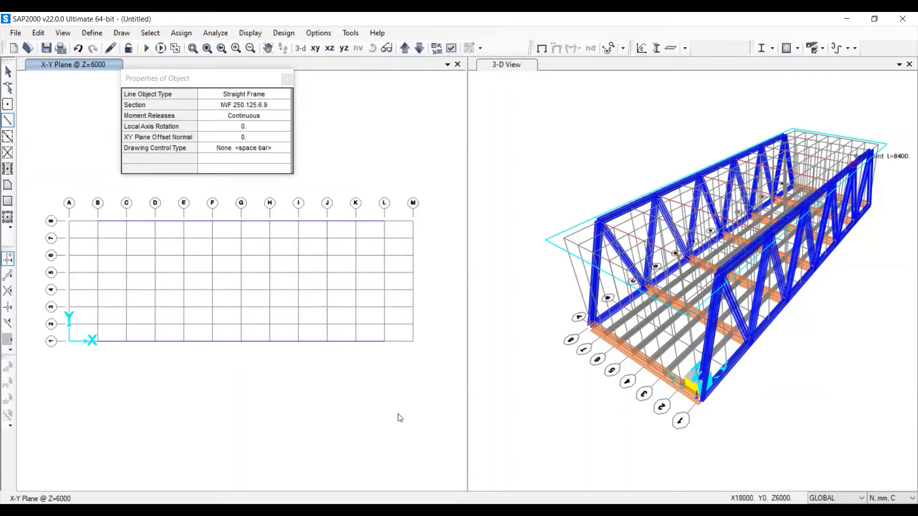
# - Draw the last IWF 250.125.6.9 top cross beam along grid L from line 8 to line 1, then end frame drawing
pyautogui.click(384, 222)
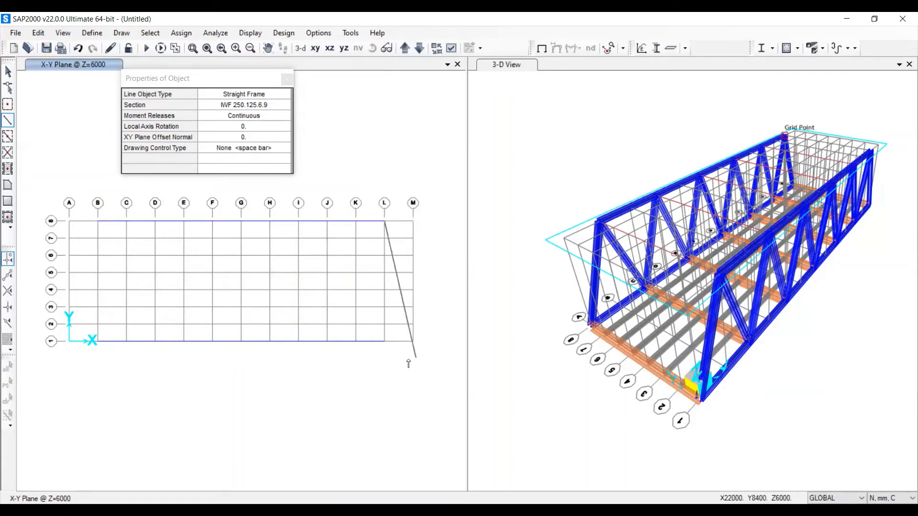
pyautogui.click(384, 341)
pyautogui.press('Escape')
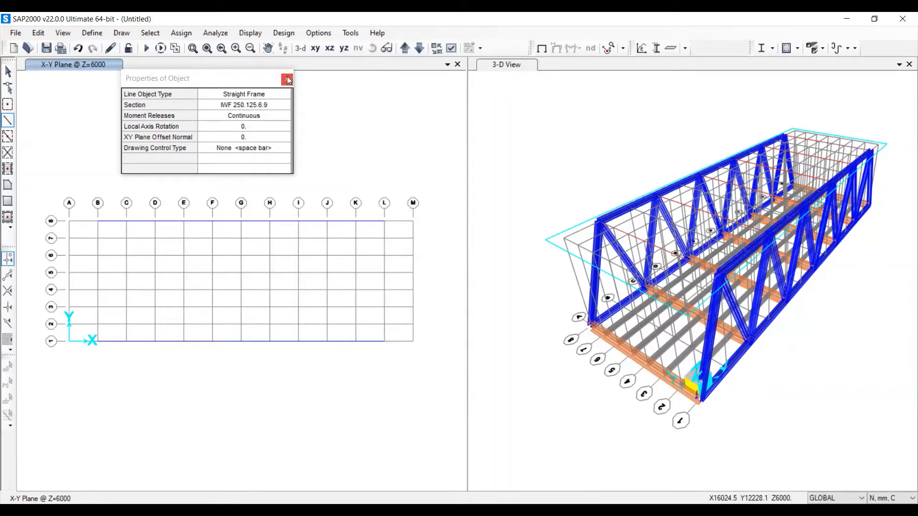
pyautogui.click(7, 74)
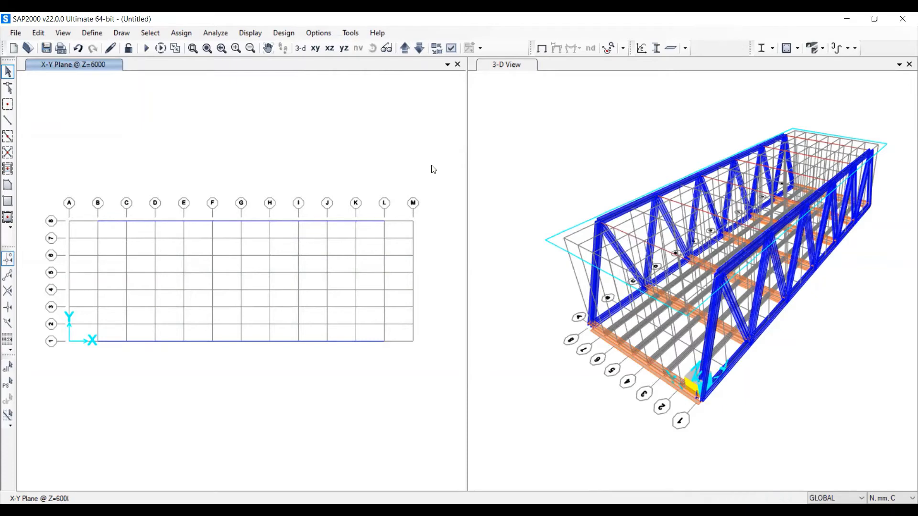
pyautogui.click(577, 133)
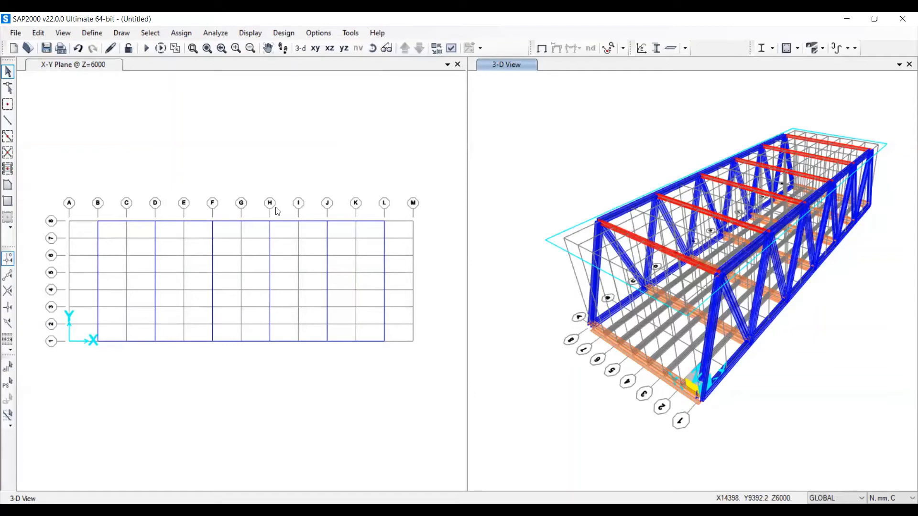
# - Draw two SA 100.100.7 top braces from B-8 to the midpoint of the grid D cross beam and back to B-1, using midpoint snapping
pyautogui.click(5, 123)
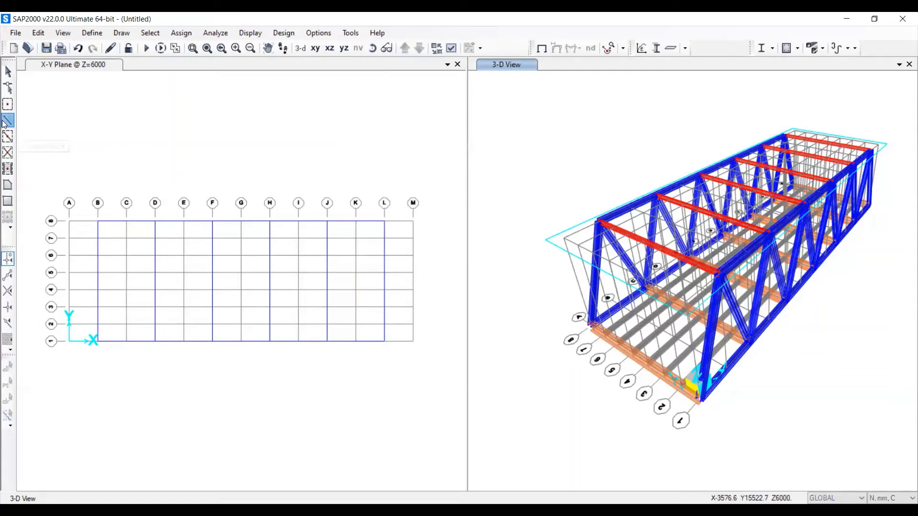
pyautogui.click(274, 106)
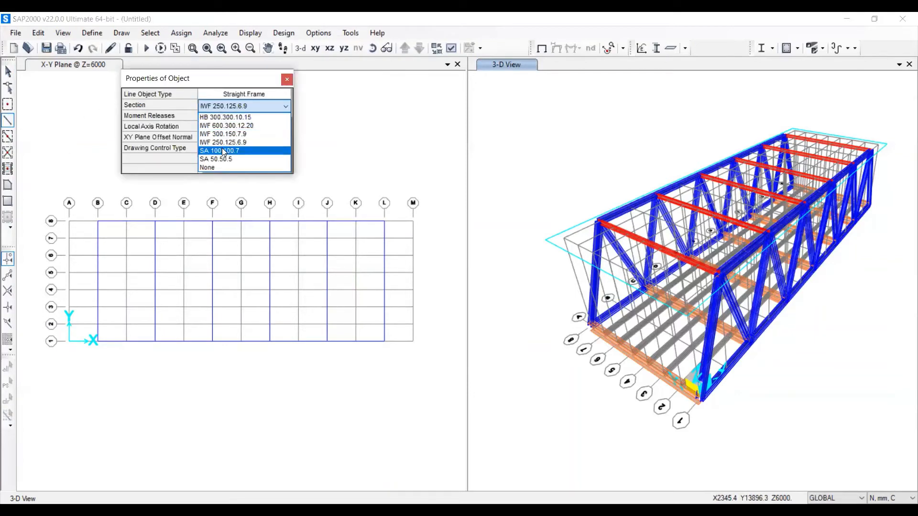
pyautogui.click(221, 151)
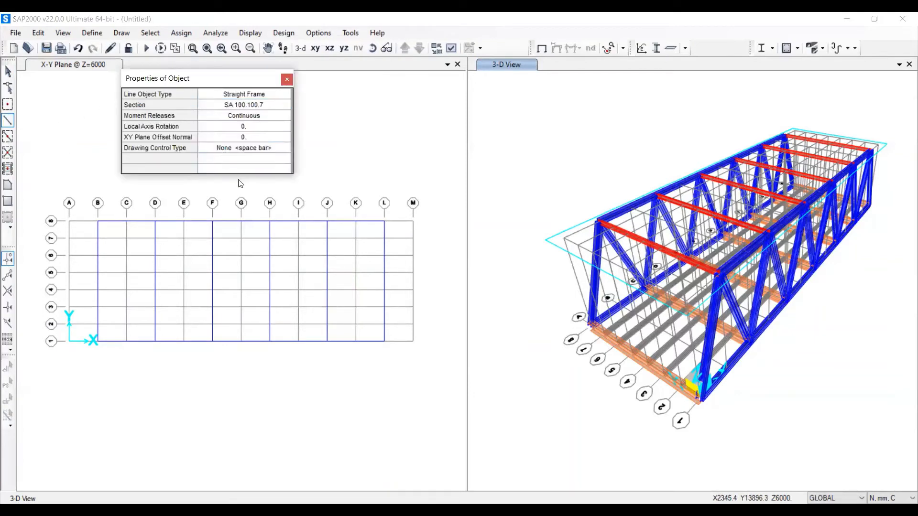
pyautogui.click(97, 222)
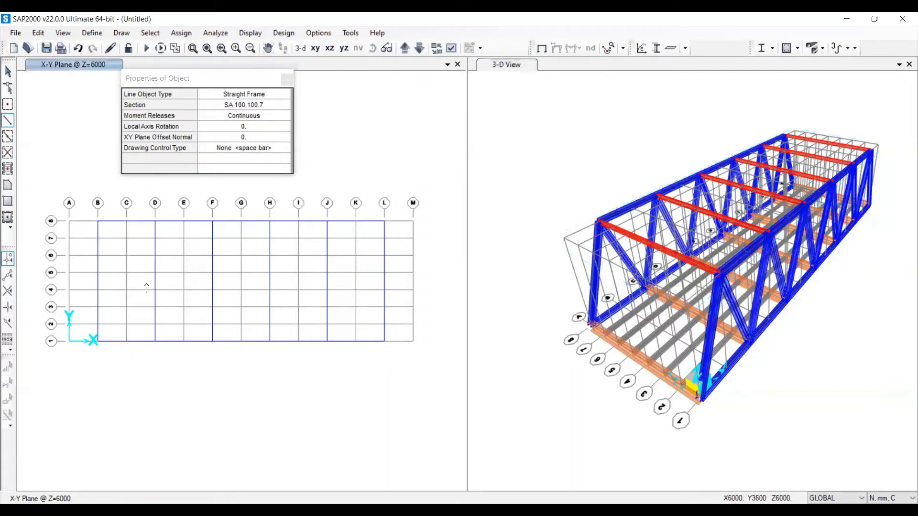
pyautogui.scroll(2, 146, 288)
pyautogui.scroll(-2, 207, 288)
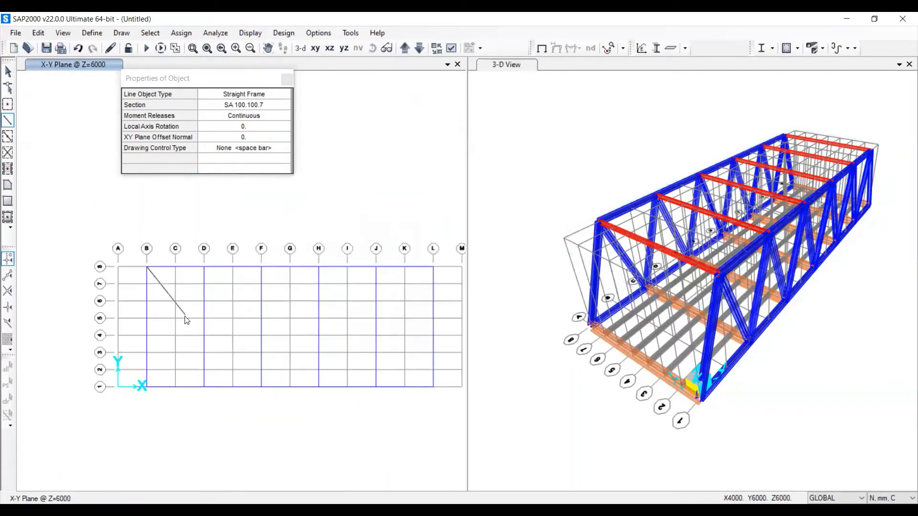
pyautogui.scroll(2, 188, 331)
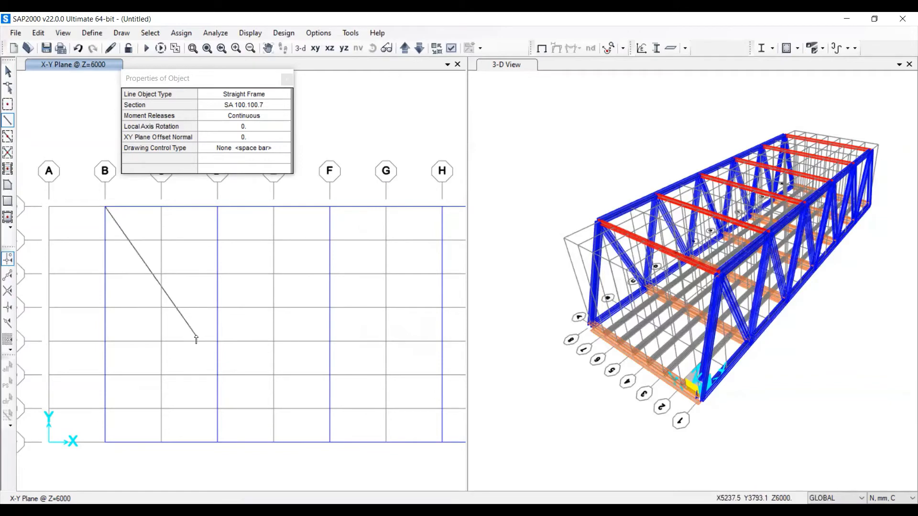
pyautogui.click(10, 275)
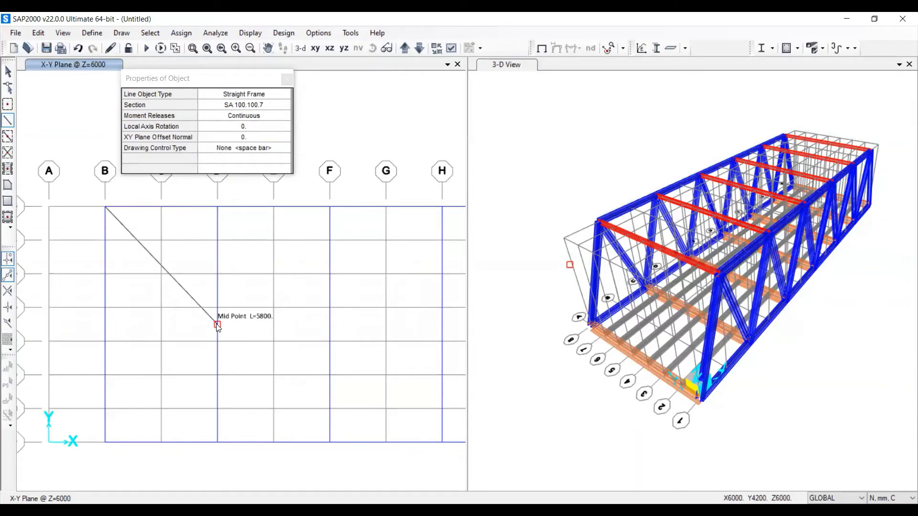
pyautogui.click(217, 324)
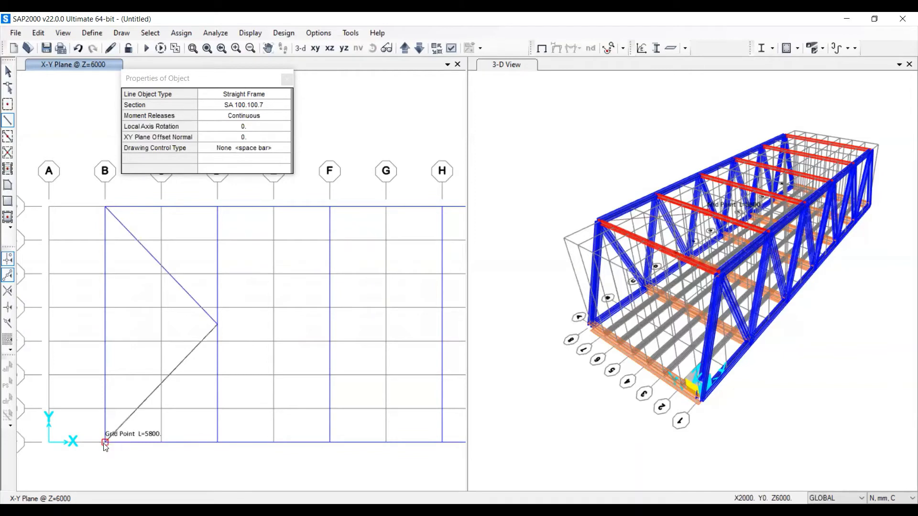
pyautogui.doubleClick(105, 442)
pyautogui.scroll(-3, 167, 377)
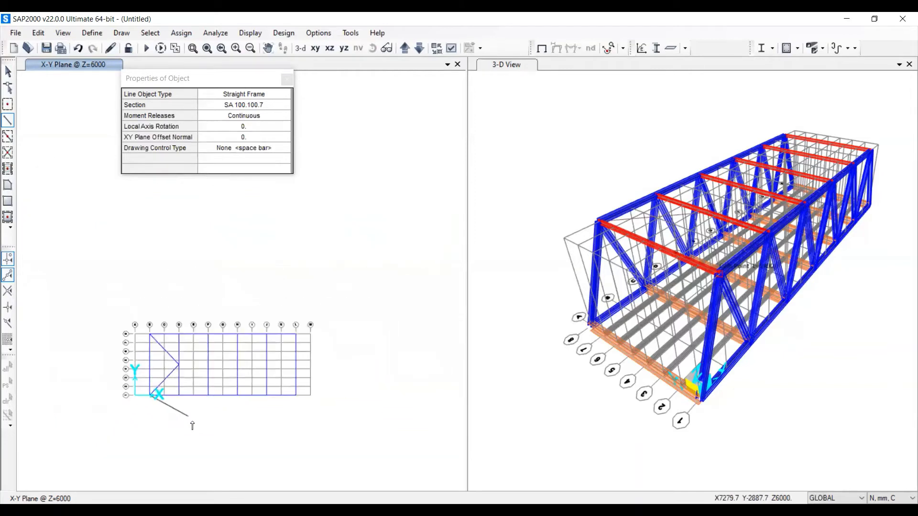
# - Draw two SA 100.100.7 top braces from L-8 to the midpoint of the grid J cross beam and back to L-1, ending the chain
pyautogui.scroll(3, 295, 337)
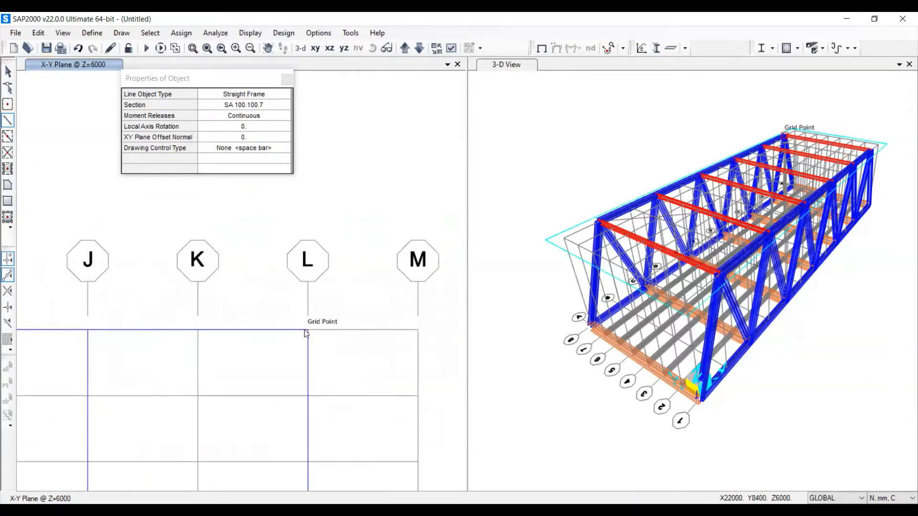
pyautogui.click(296, 334)
pyautogui.scroll(-2, 295, 333)
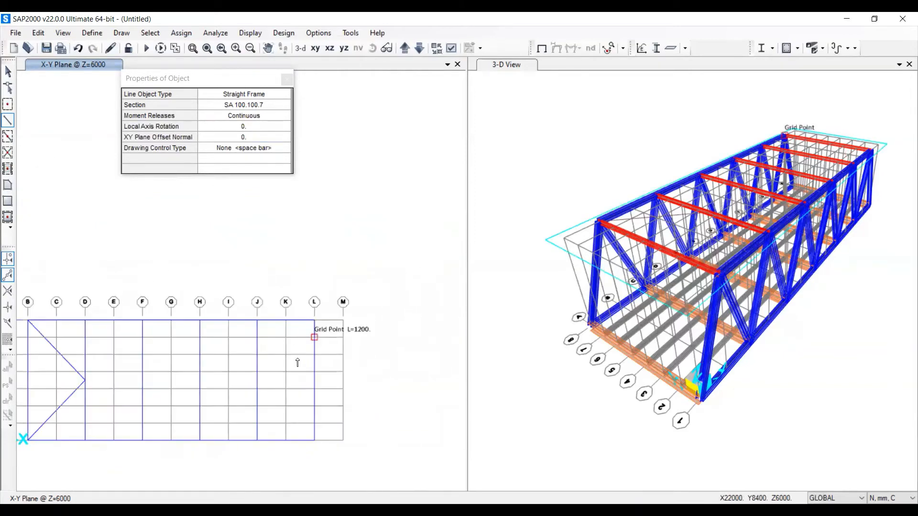
pyautogui.click(257, 380)
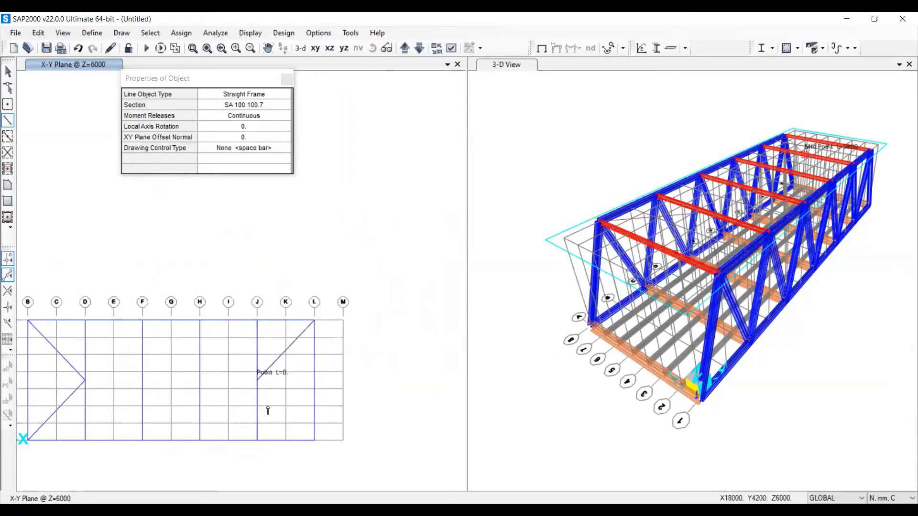
pyautogui.click(313, 441)
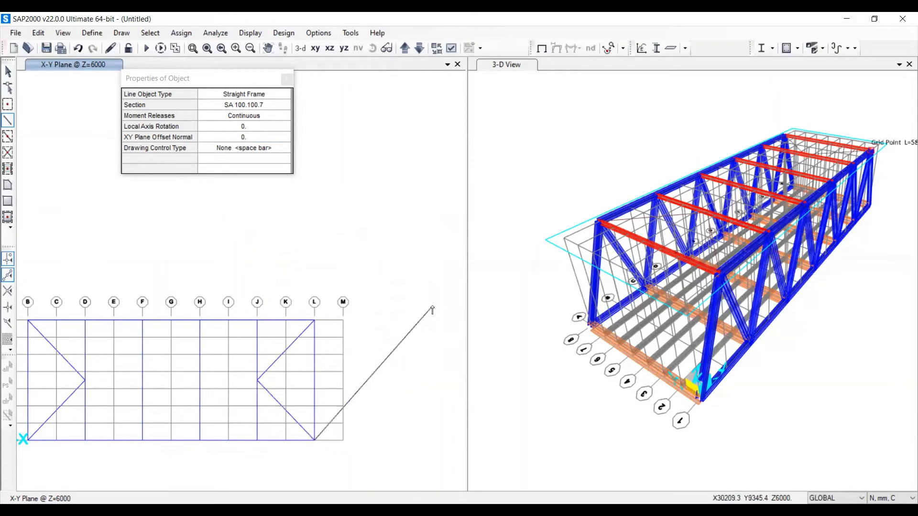
pyautogui.press('Escape')
# - Switch the section to SA 50.50.5 and draw a brace from the grid B cross beam's midpoint to the midpoint of the B-8 diagonal
pyautogui.click(244, 106)
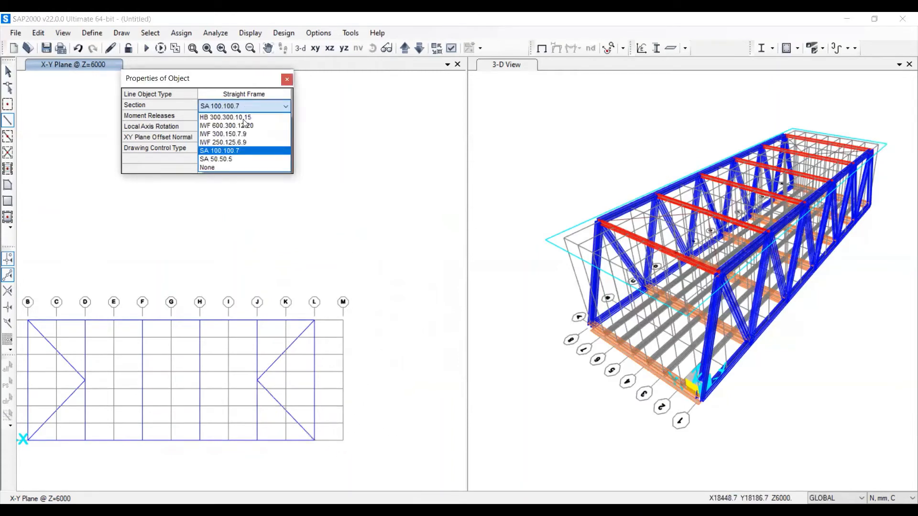
pyautogui.click(235, 160)
pyautogui.scroll(-2, 345, 253)
pyautogui.scroll(3, 189, 285)
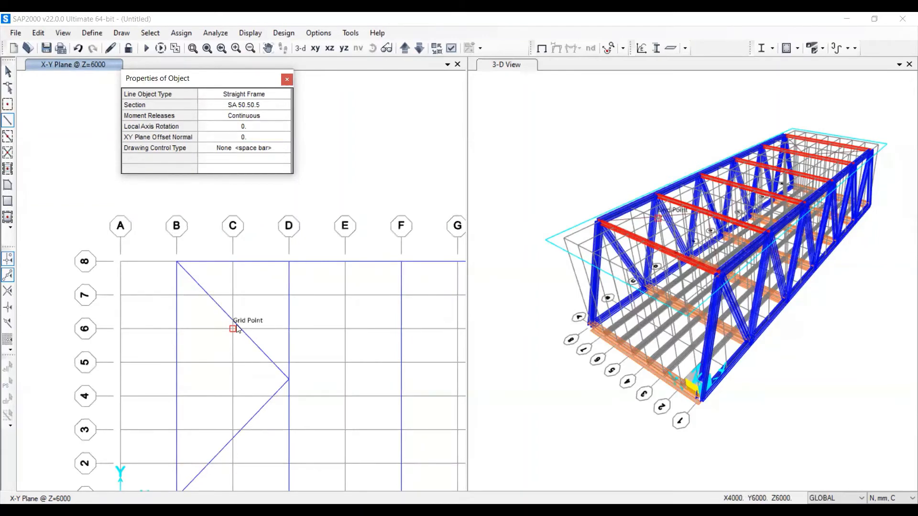
pyautogui.scroll(3, 239, 333)
pyautogui.scroll(-2, 231, 327)
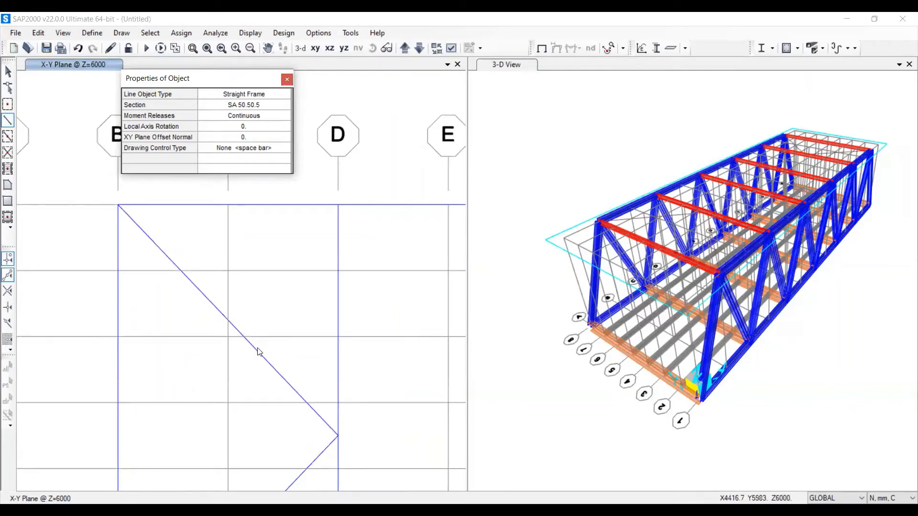
pyautogui.scroll(-2, 176, 270)
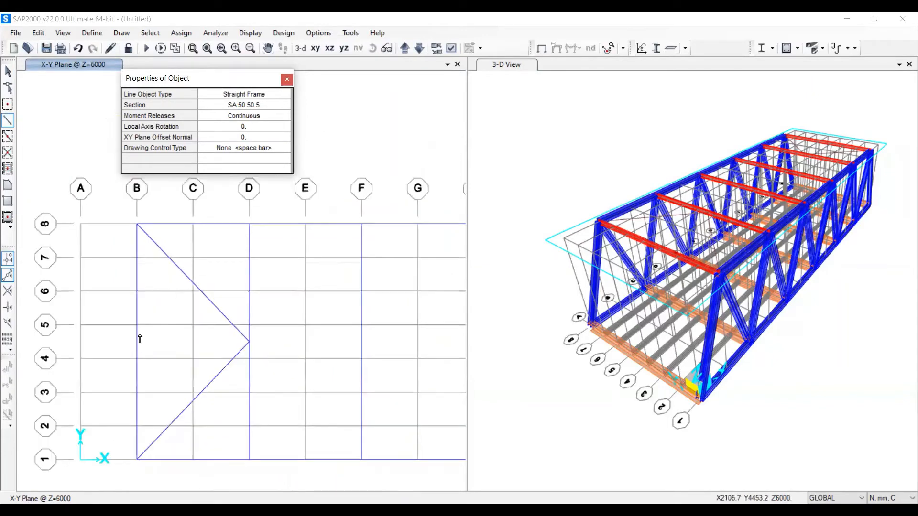
pyautogui.click(136, 343)
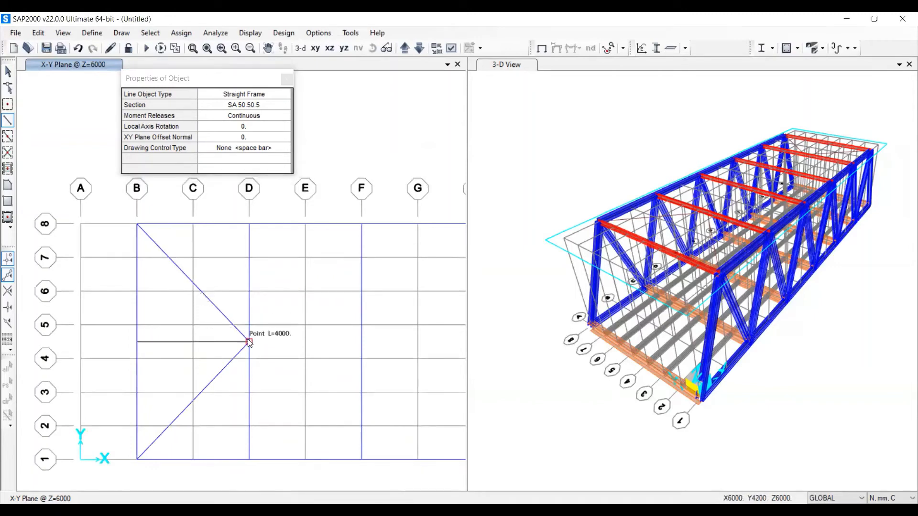
pyautogui.click(197, 288)
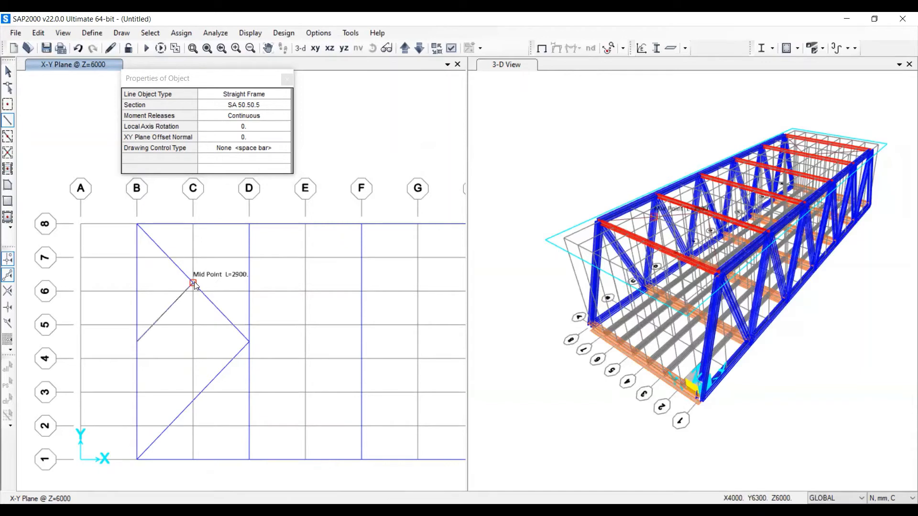
pyautogui.click(194, 283)
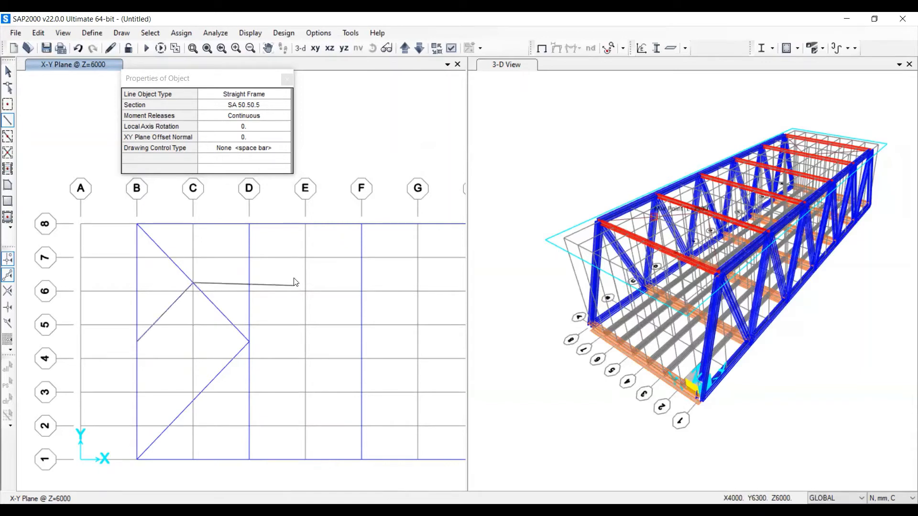
# - Draw a second SA 50.50.5 brace from the grid B cross beam's midpoint to the midpoint of the B-1 diagonal, ending the chain
pyautogui.click(140, 342)
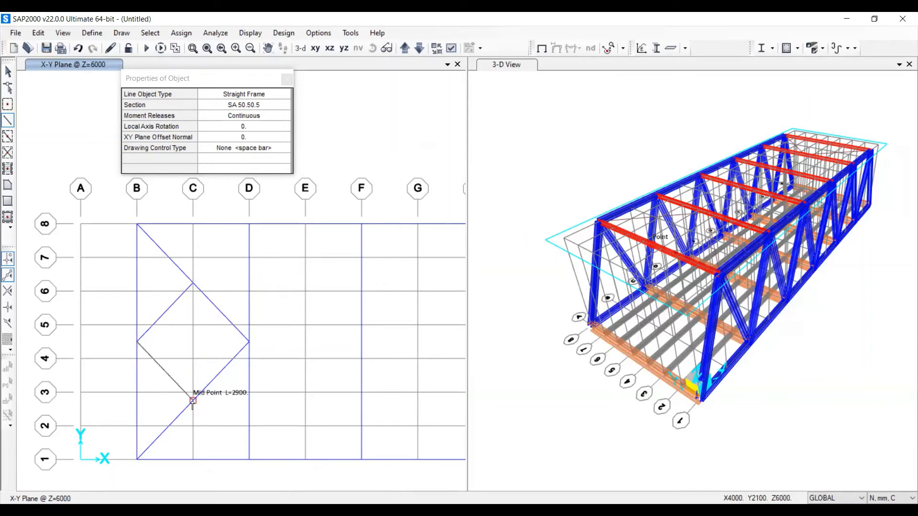
pyautogui.click(193, 400)
pyautogui.scroll(-4, 174, 312)
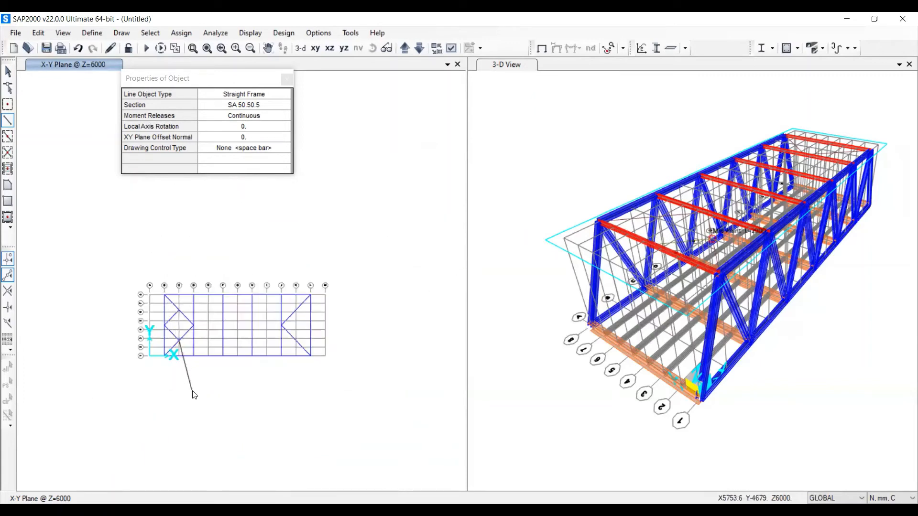
pyautogui.press('Escape')
# - Draw two SA 50.50.5 braces from the L-8 diagonal's midpoint to the grid L cross beam's midpoint and on to the L-1 diagonal's midpoint
pyautogui.scroll(5, 153, 325)
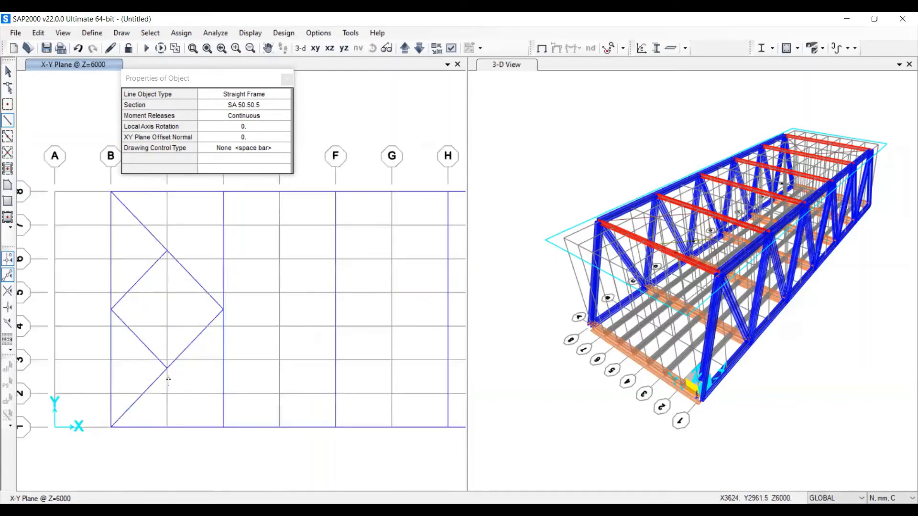
pyautogui.scroll(-5, 153, 325)
pyautogui.scroll(3, 206, 334)
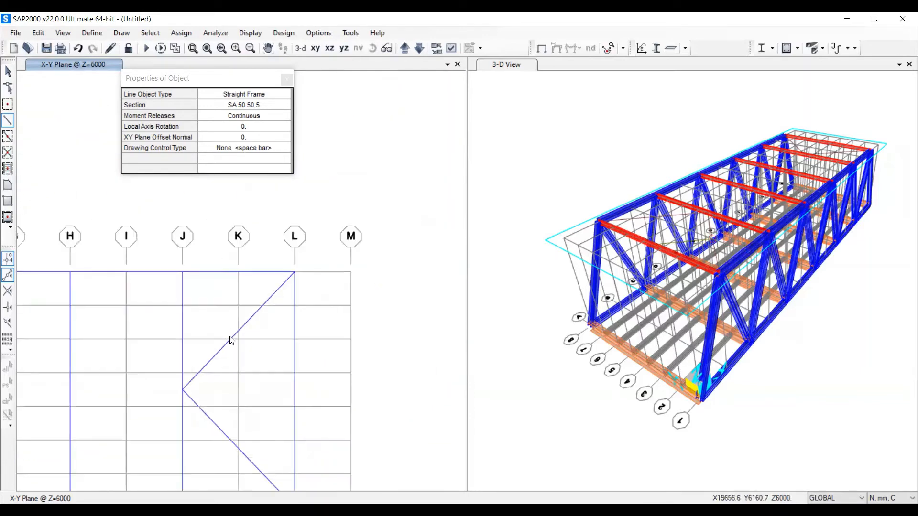
pyautogui.click(239, 329)
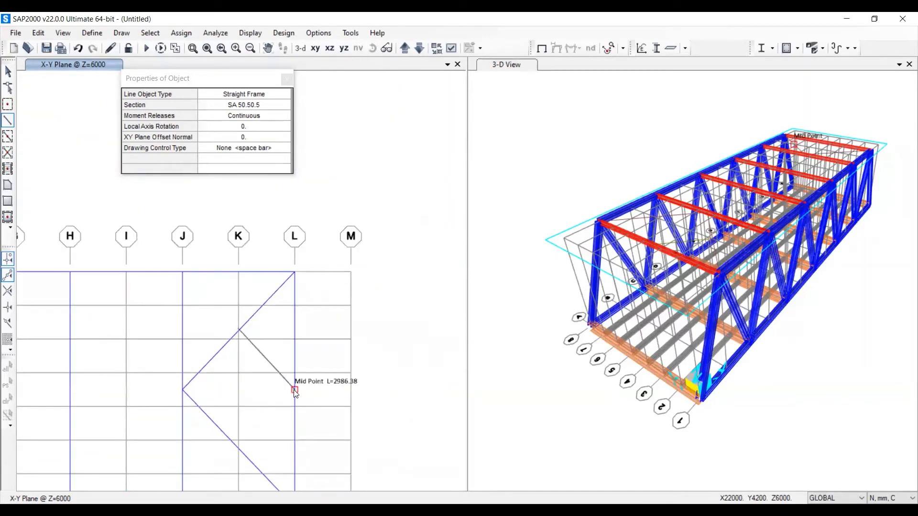
pyautogui.click(294, 389)
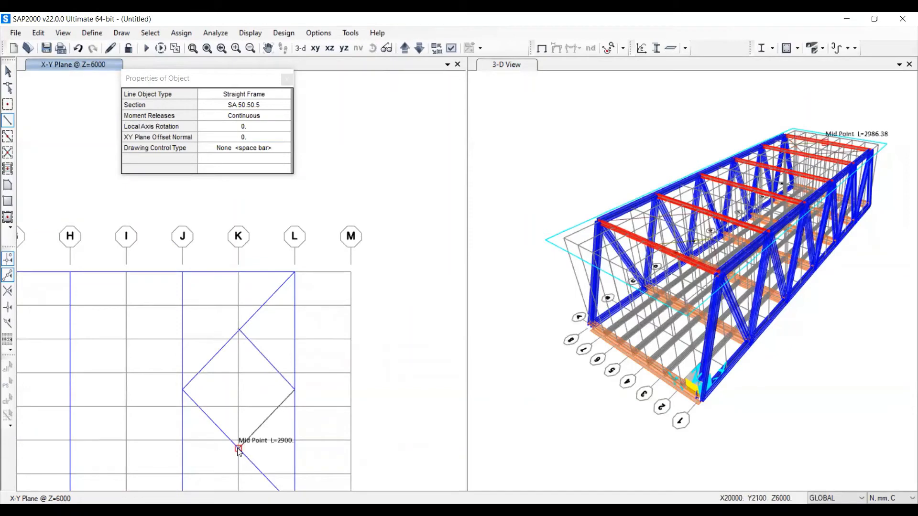
pyautogui.click(238, 449)
pyautogui.scroll(-4, 335, 334)
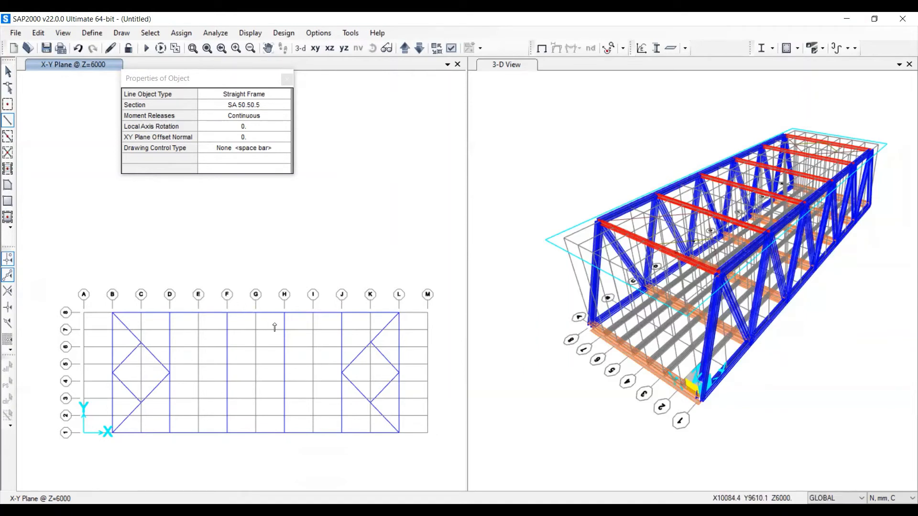
# - Draw SA 100.100.7 cross bracing between grids F and H, from F-8 to H-1 and F-1 to H-8, then end frame drawing
pyautogui.click(244, 108)
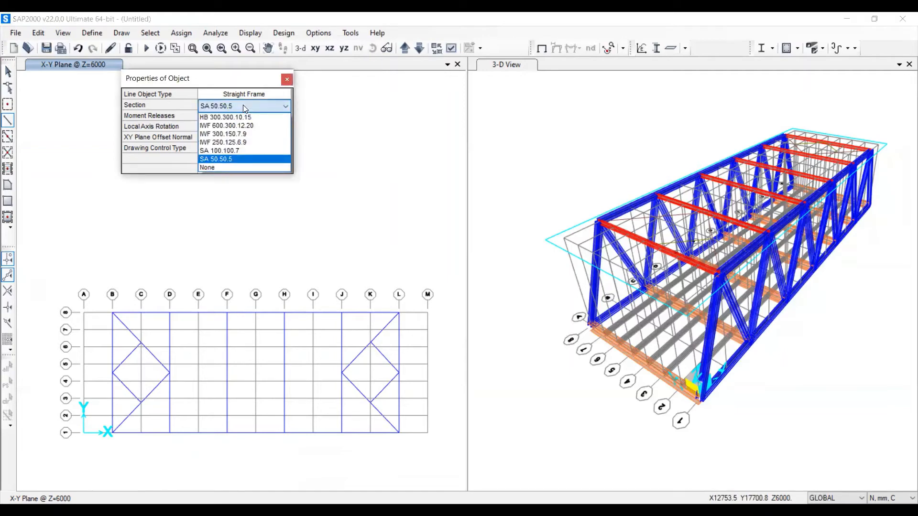
pyautogui.click(226, 151)
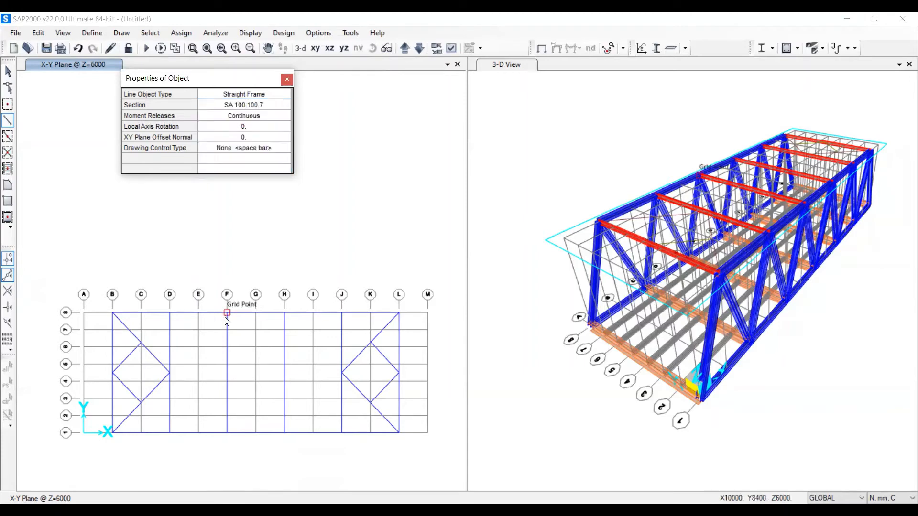
pyautogui.click(227, 312)
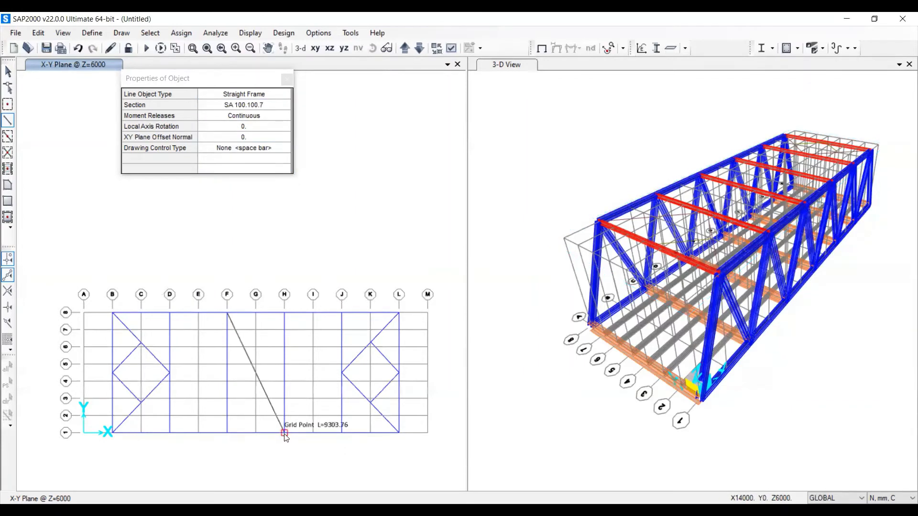
pyautogui.doubleClick(285, 432)
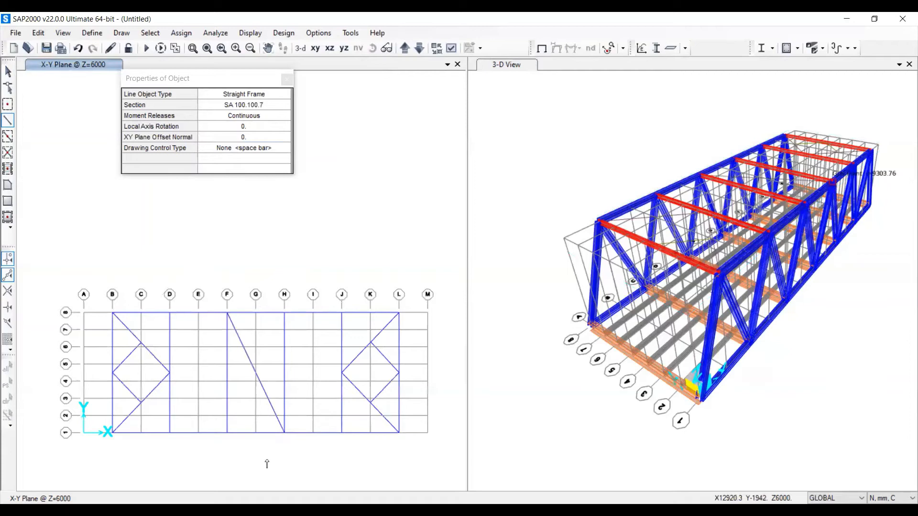
pyautogui.click(227, 433)
pyautogui.click(284, 313)
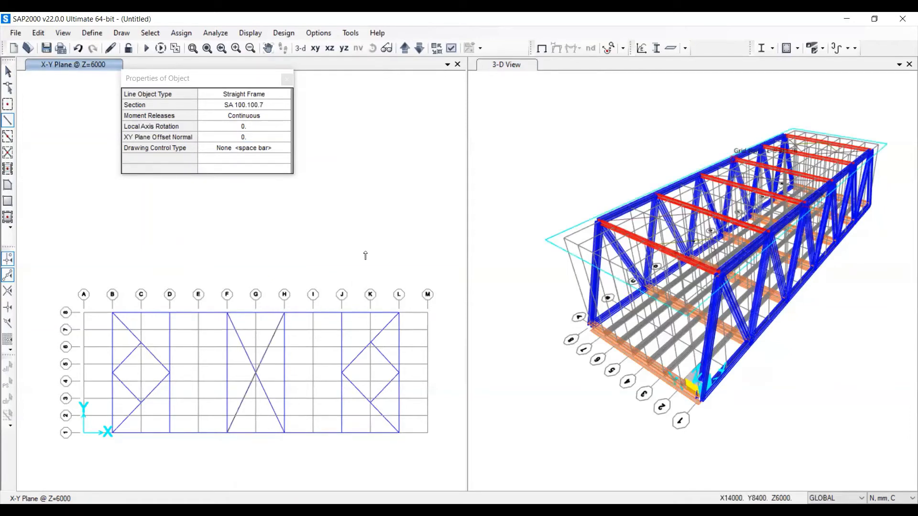
pyautogui.click(7, 70)
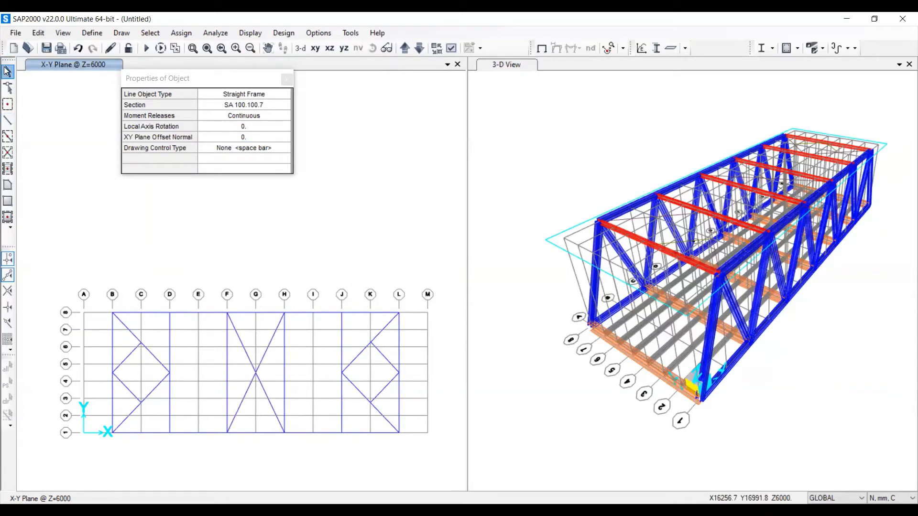
# - Replicate the top bracing between grids B and D once into the D–F bay, using the B-1 to D-1 distance (dx 4000)
pyautogui.scroll(2, 139, 342)
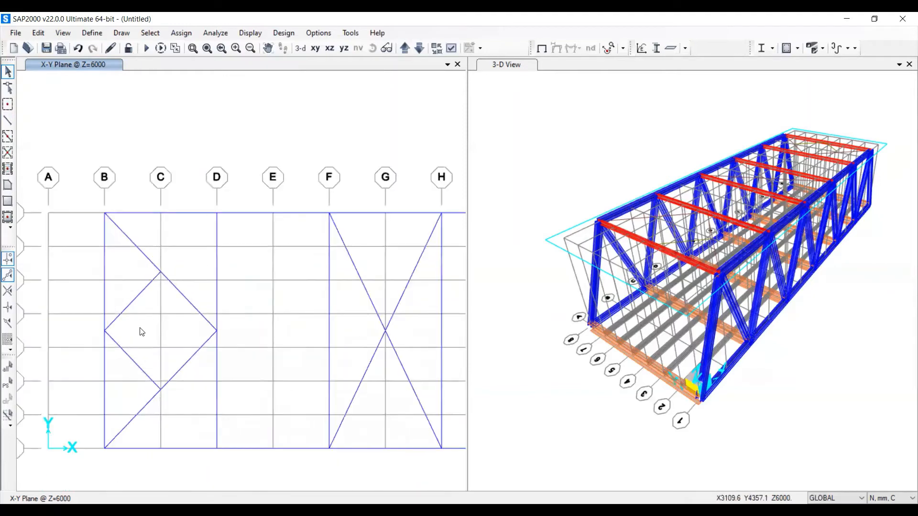
pyautogui.moveTo(184, 244); pyautogui.dragTo(140, 423)
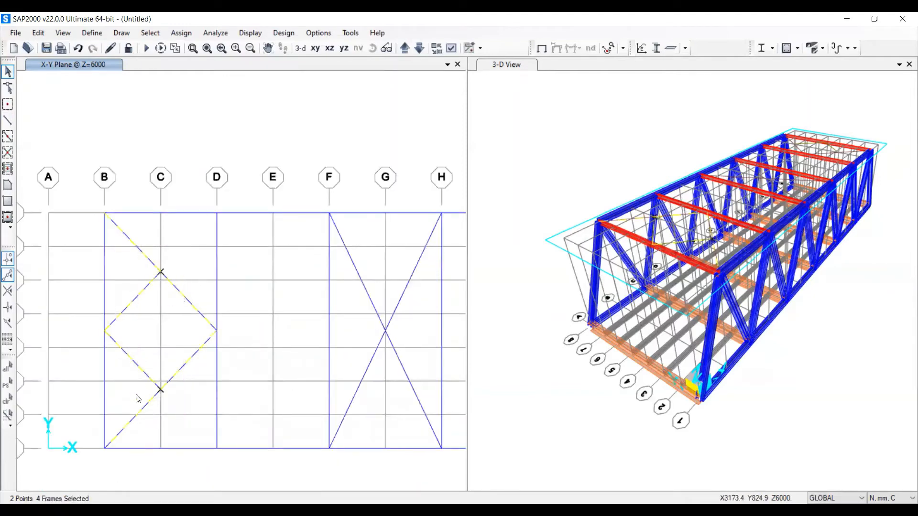
pyautogui.scroll(-2, 154, 358)
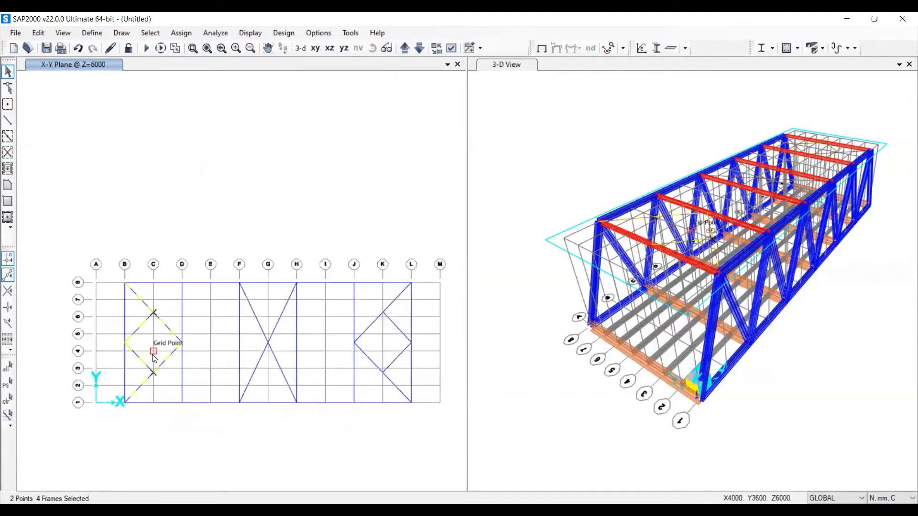
pyautogui.click(42, 32)
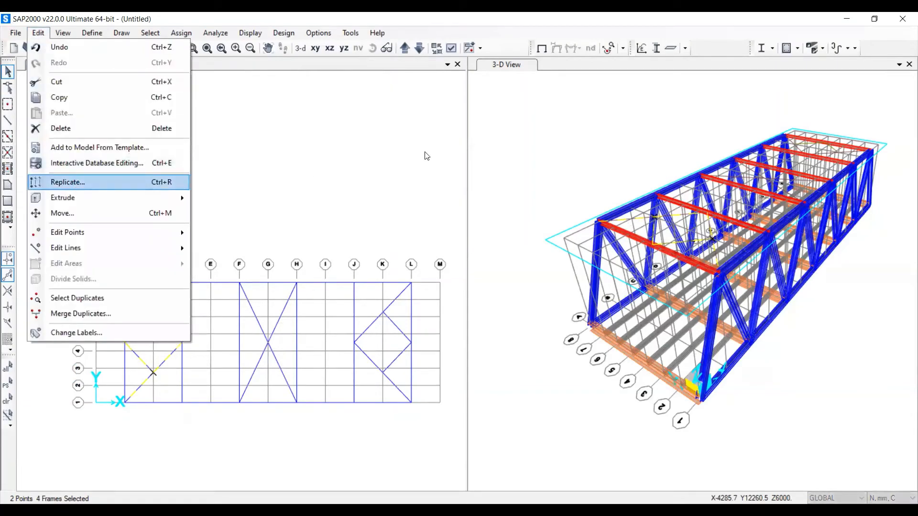
pyautogui.press('Return')
pyautogui.moveTo(477, 137); pyautogui.dragTo(585, 90)
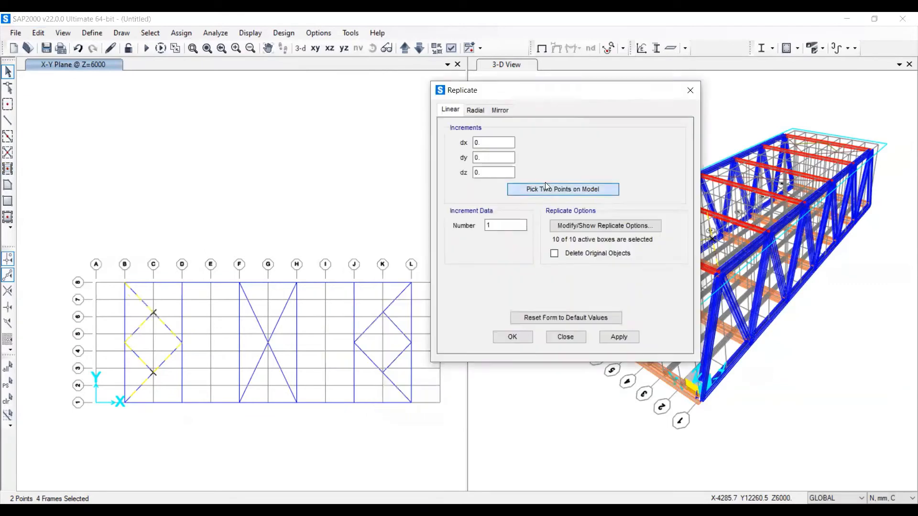
pyautogui.click(545, 189)
pyautogui.click(127, 407)
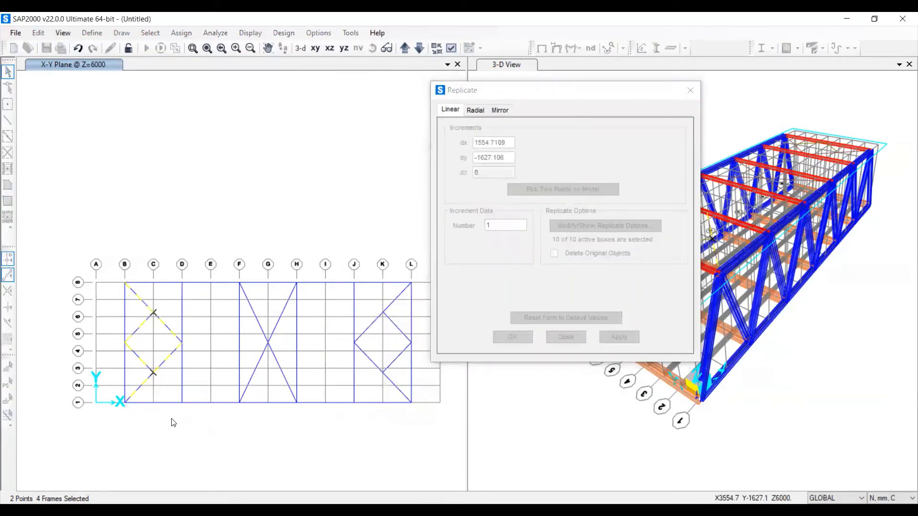
pyautogui.click(182, 404)
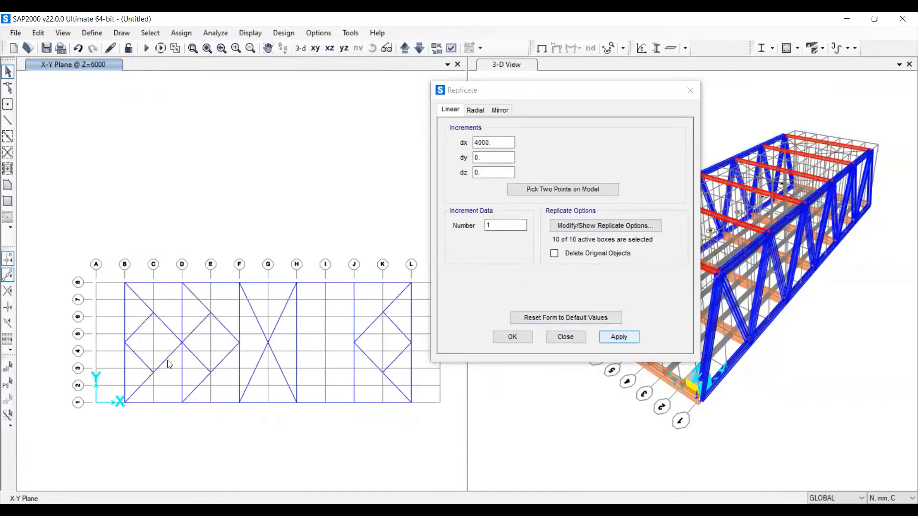
# - Replicate the top bracing between grids J and L once into the H–J bay, using the L-1 to J-1 distance (dx -4000)
pyautogui.moveTo(290, 356); pyautogui.dragTo(178, 369, button='middle')
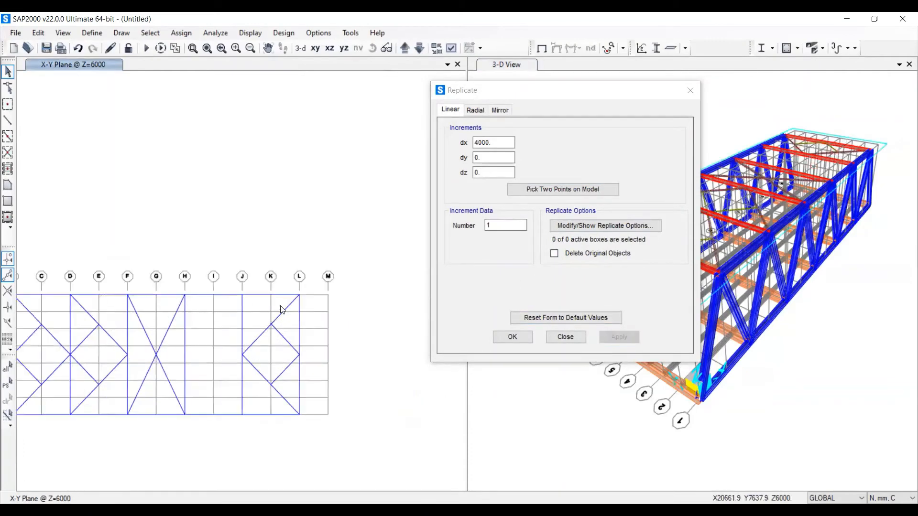
pyautogui.moveTo(280, 310); pyautogui.dragTo(266, 389)
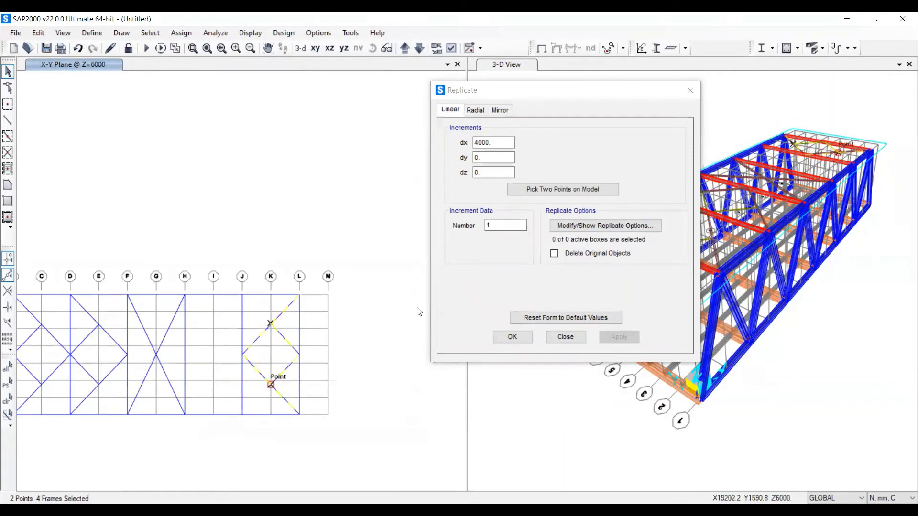
pyautogui.click(549, 190)
pyautogui.click(300, 415)
pyautogui.click(242, 415)
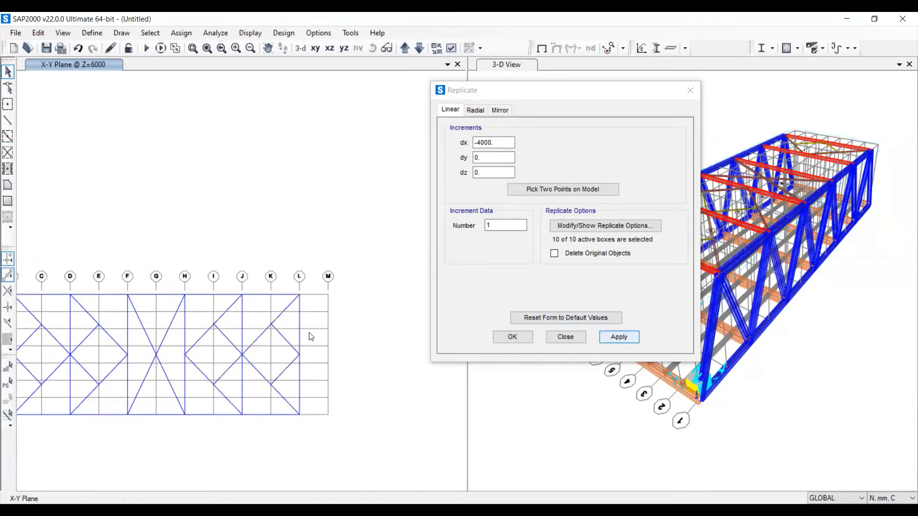
pyautogui.scroll(-4, 304, 309)
pyautogui.scroll(4, 153, 323)
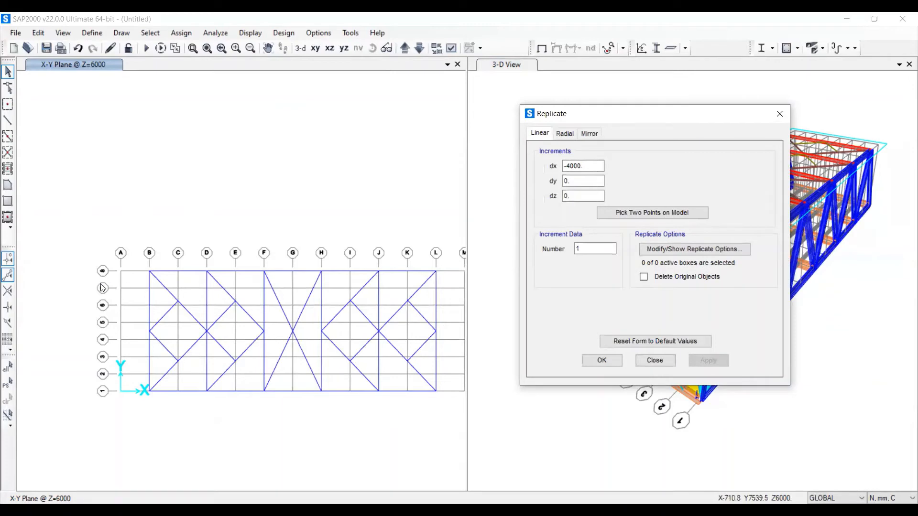
pyautogui.scroll(-3, 101, 255)
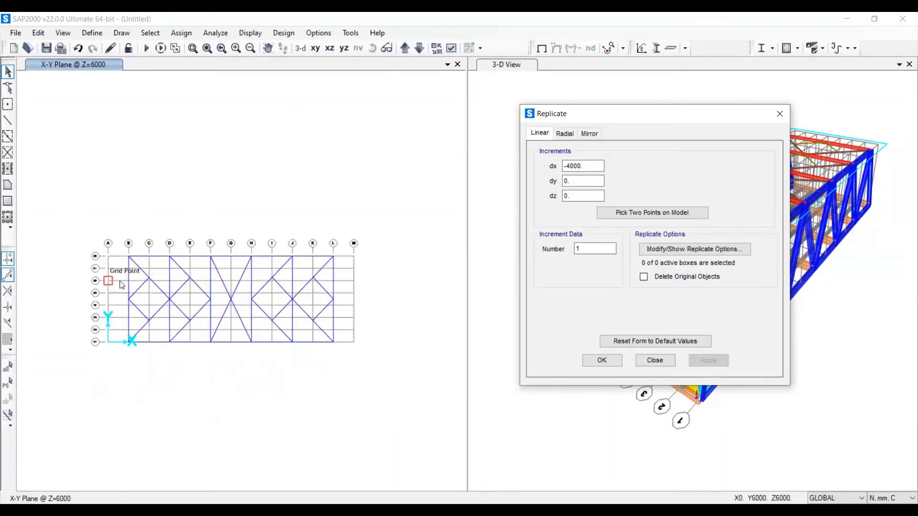
pyautogui.scroll(3, 136, 280)
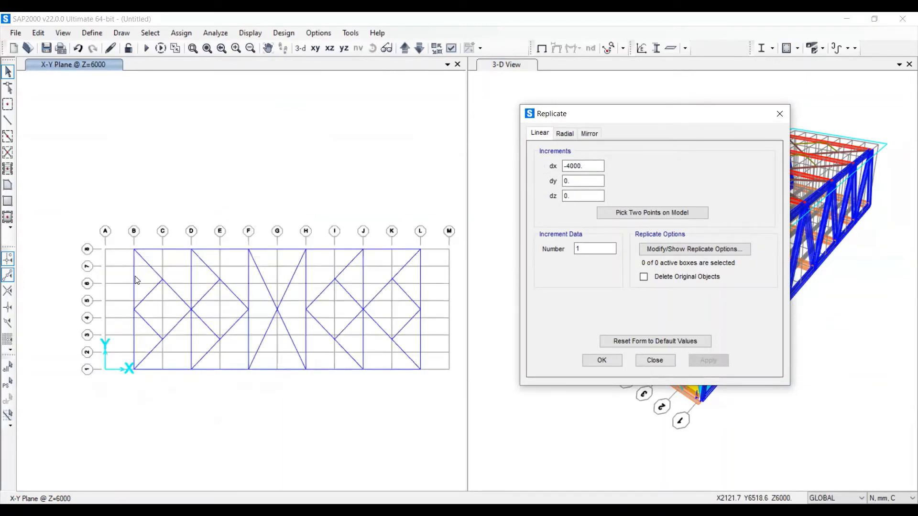
pyautogui.scroll(1, 143, 287)
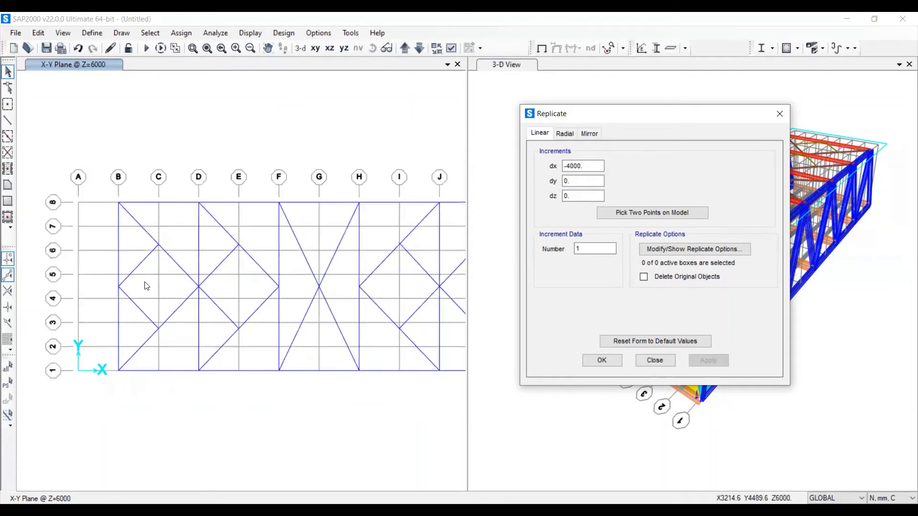
# - Replicate the four top-plane braces between grids B and D once, using picked corner points for dx -2000, dy 0 and dz -6000 mm
pyautogui.scroll(2, 167, 307)
pyautogui.moveTo(179, 152); pyautogui.dragTo(126, 319)
pyautogui.scroll(-3, 136, 372)
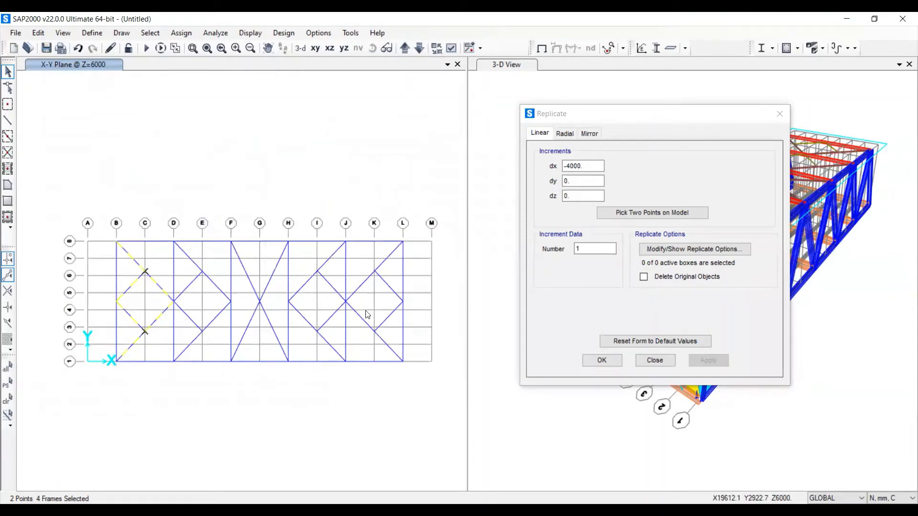
pyautogui.click(304, 50)
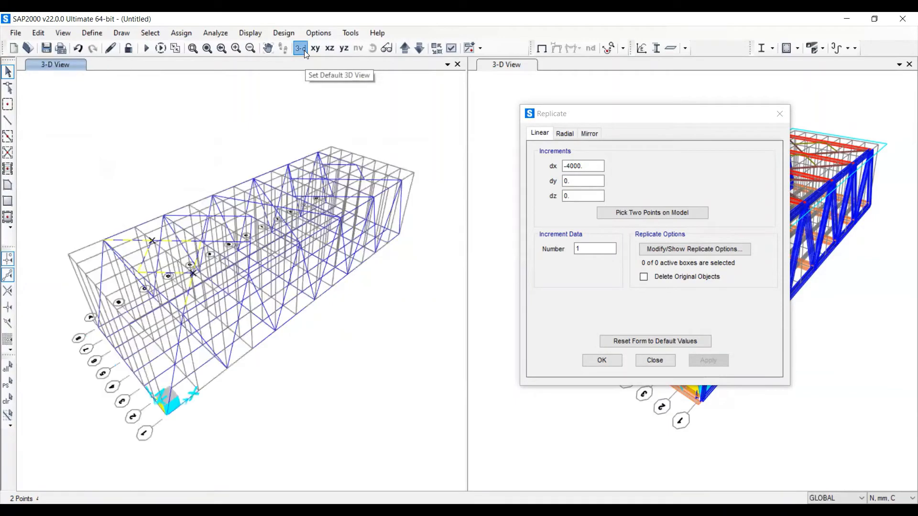
pyautogui.keyDown('shift'); pyautogui.moveTo(183, 320); pyautogui.dragTo(177, 299, button='middle'); pyautogui.keyUp('shift')
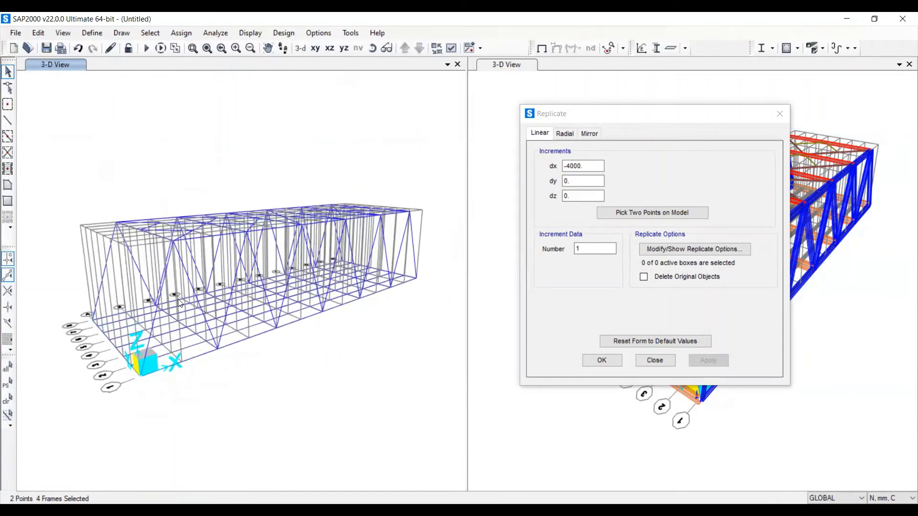
pyautogui.scroll(-5, 178, 299)
pyautogui.scroll(5, 171, 282)
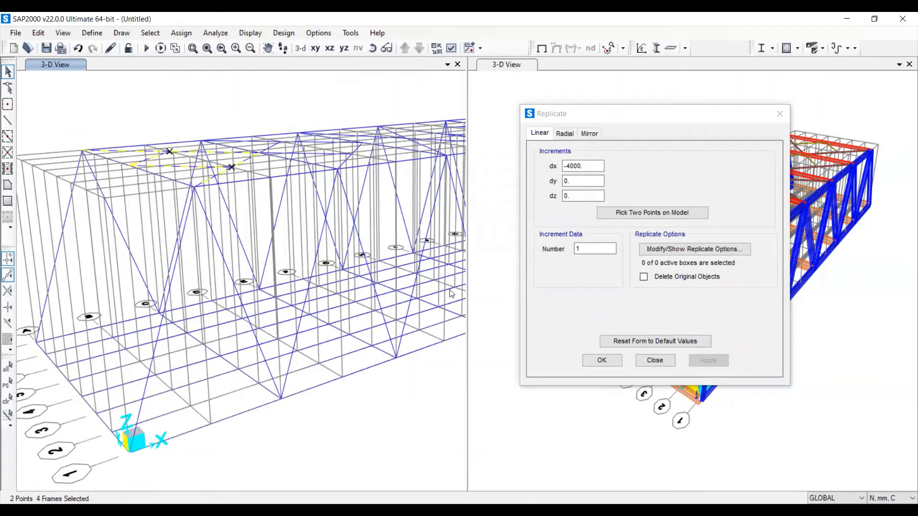
pyautogui.click(659, 216)
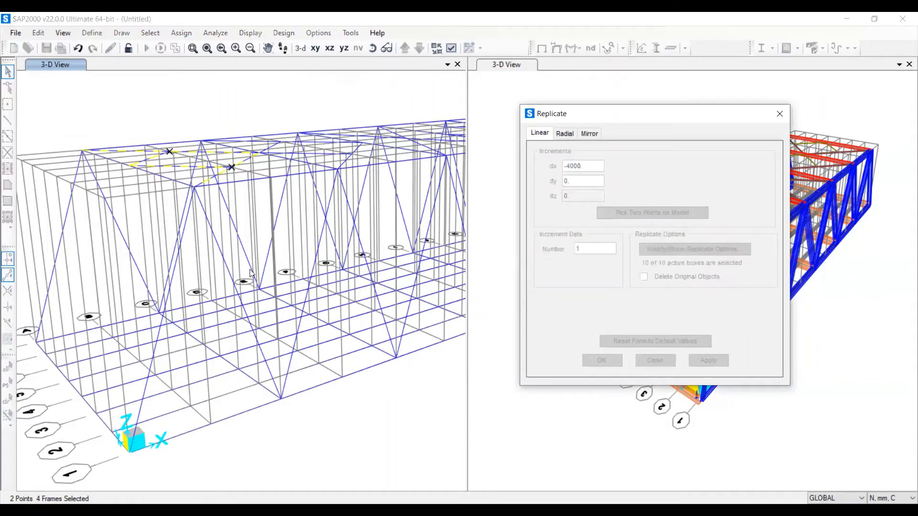
pyautogui.click(197, 190)
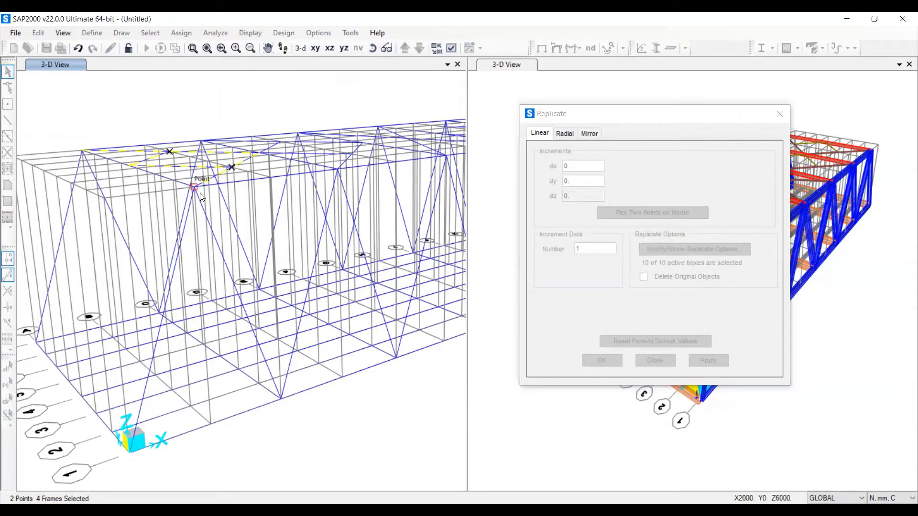
pyautogui.click(129, 455)
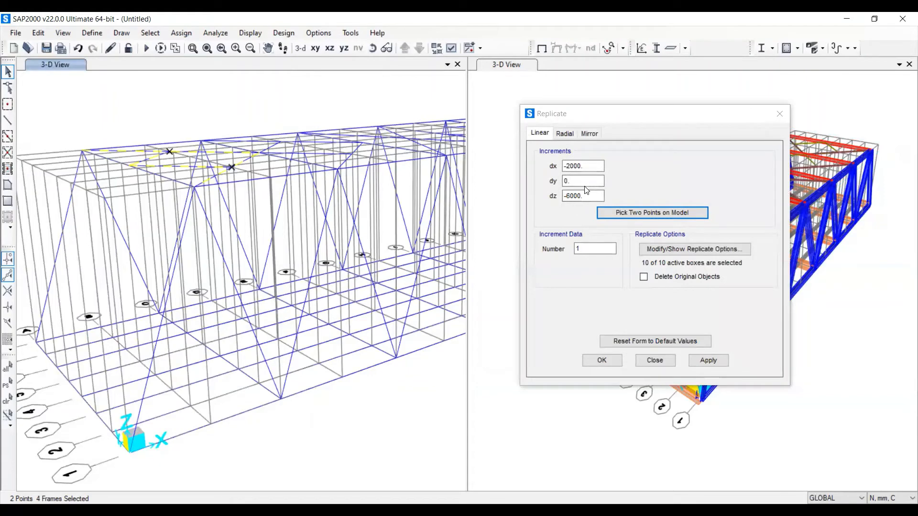
pyautogui.click(707, 360)
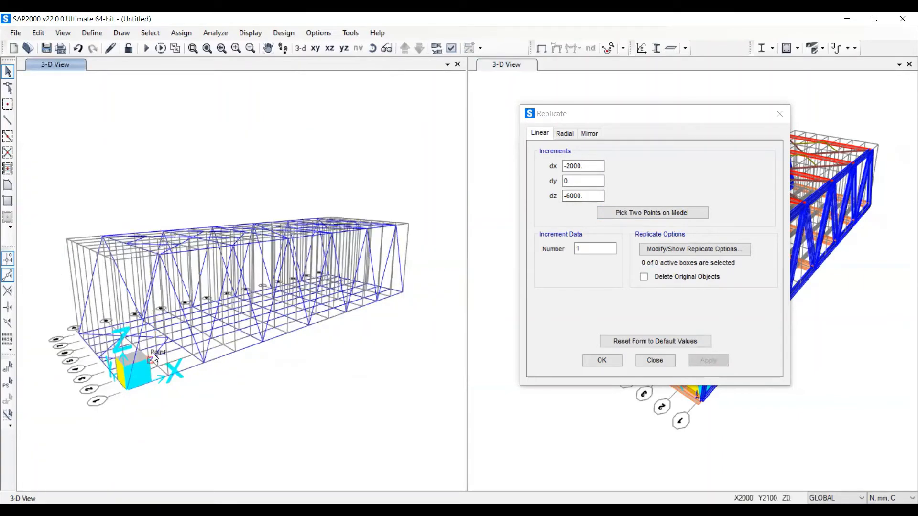
# - Select the four top-plane bracing frames in the far end bay between grids J and L in the 3-D view
pyautogui.scroll(-3, 237, 322)
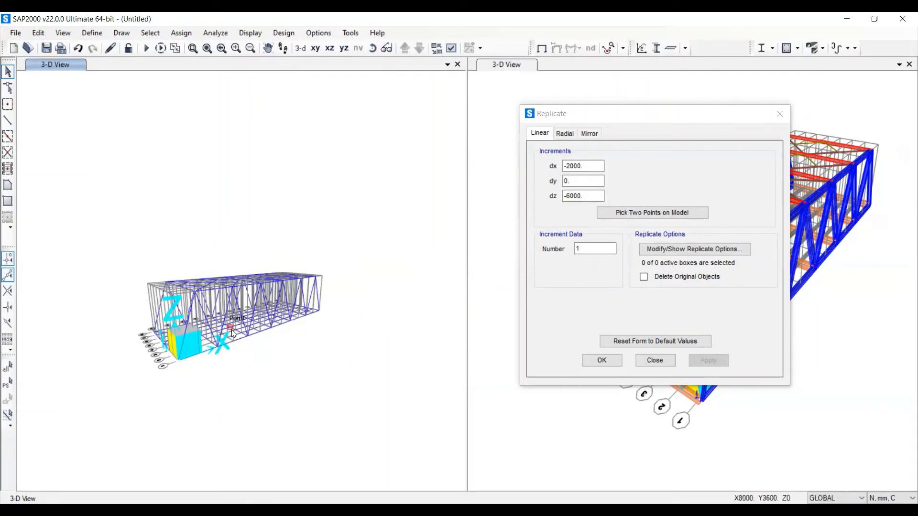
pyautogui.scroll(3, 239, 311)
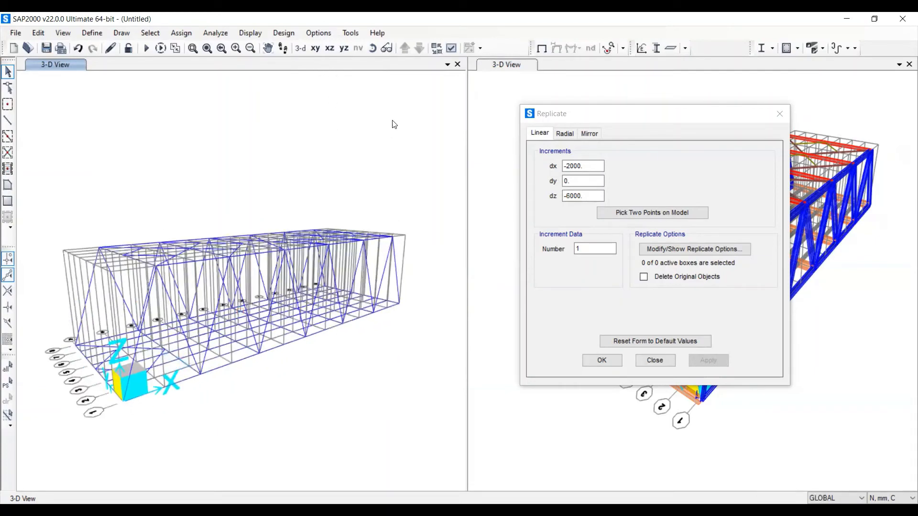
pyautogui.keyDown('shift'); pyautogui.moveTo(403, 157); pyautogui.dragTo(253, 278, button='middle'); pyautogui.keyUp('shift')
pyautogui.keyDown('shift'); pyautogui.moveTo(426, 285); pyautogui.dragTo(395, 277, button='middle'); pyautogui.keyUp('shift')
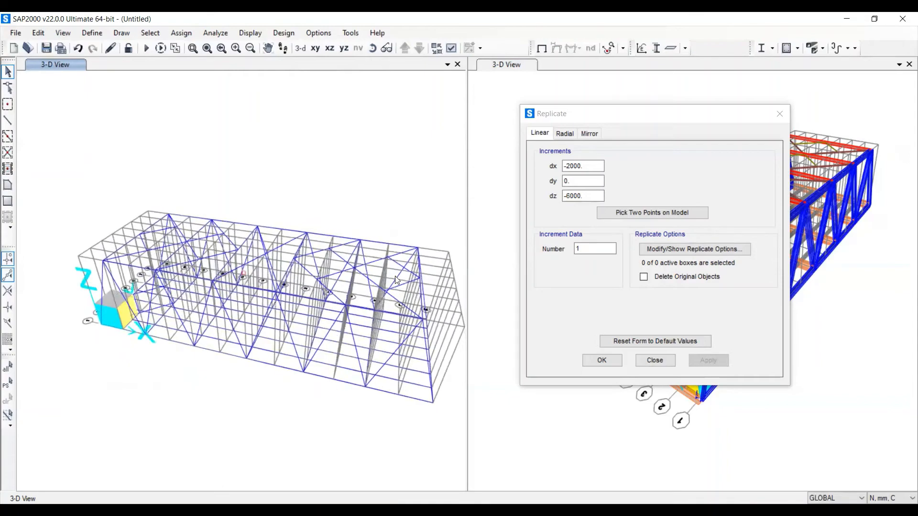
pyautogui.scroll(5, 335, 258)
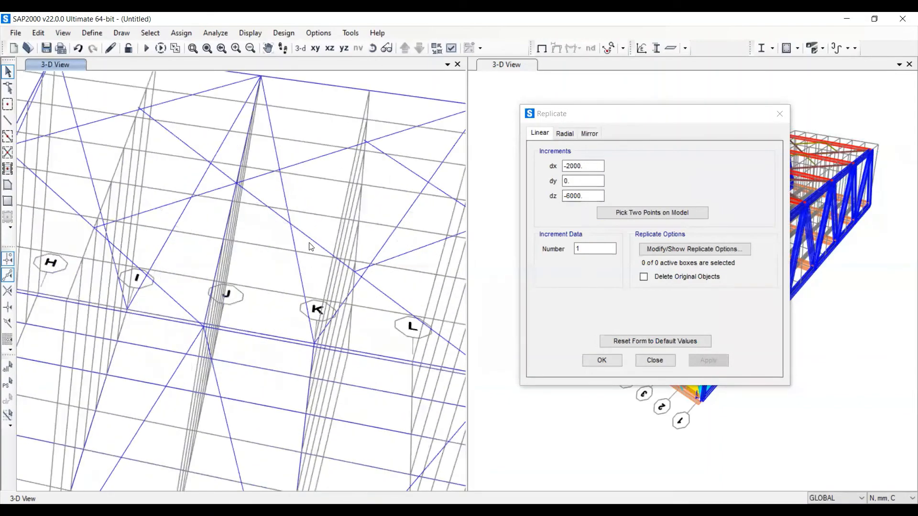
pyautogui.click(309, 239)
pyautogui.click(307, 161)
pyautogui.scroll(-3, 307, 193)
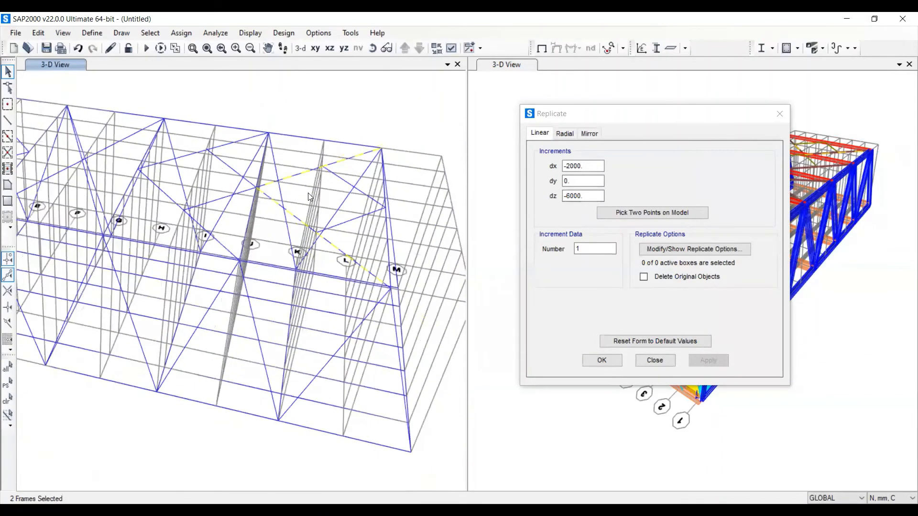
pyautogui.scroll(3, 361, 169)
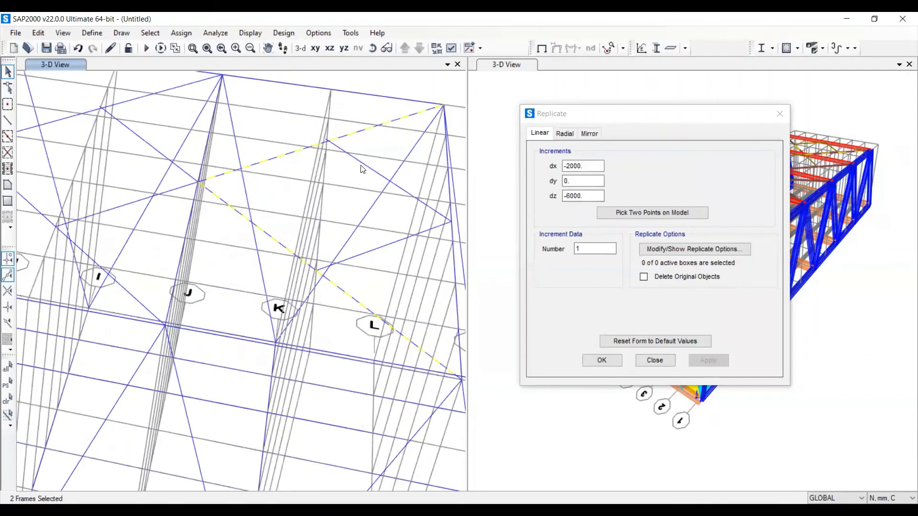
pyautogui.click(375, 250)
pyautogui.scroll(-5, 219, 163)
pyautogui.scroll(3, 263, 220)
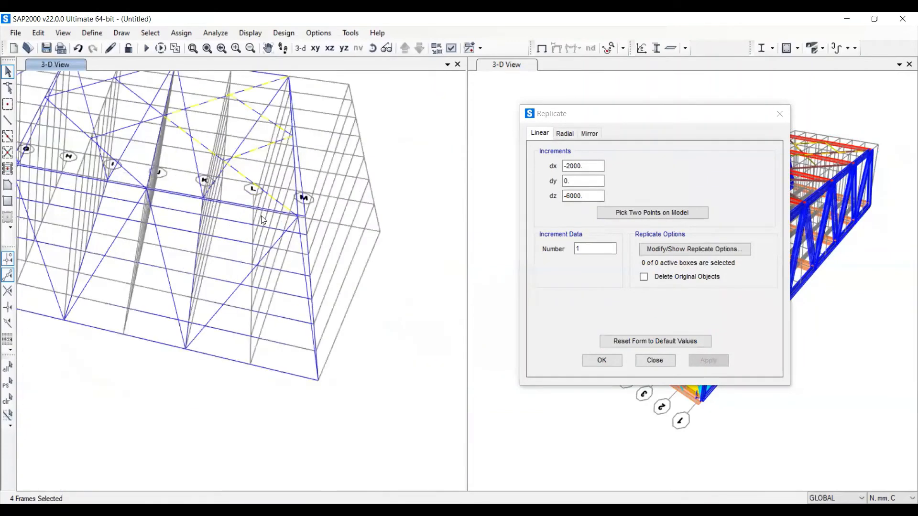
# - Replicate the selected end-bay braces down to the bottom plane, picking corner points for dx 2000, dy 0 and dz -6000 mm
pyautogui.click(668, 217)
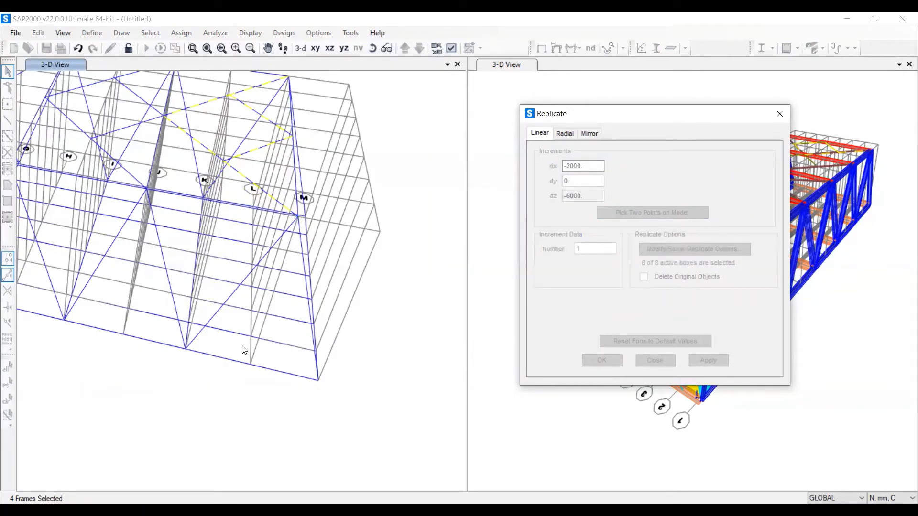
pyautogui.keyDown('shift'); pyautogui.moveTo(304, 283); pyautogui.dragTo(298, 203, button='middle'); pyautogui.keyUp('shift')
pyautogui.click(301, 173)
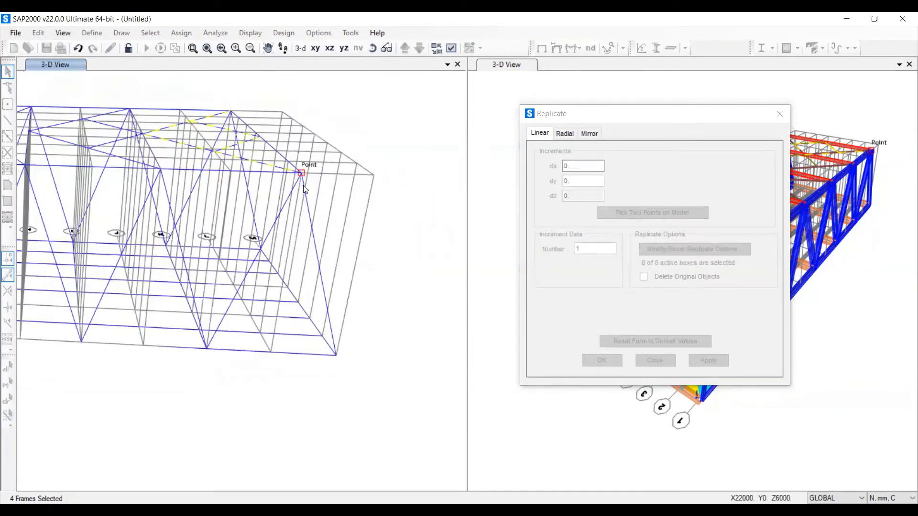
pyautogui.click(336, 356)
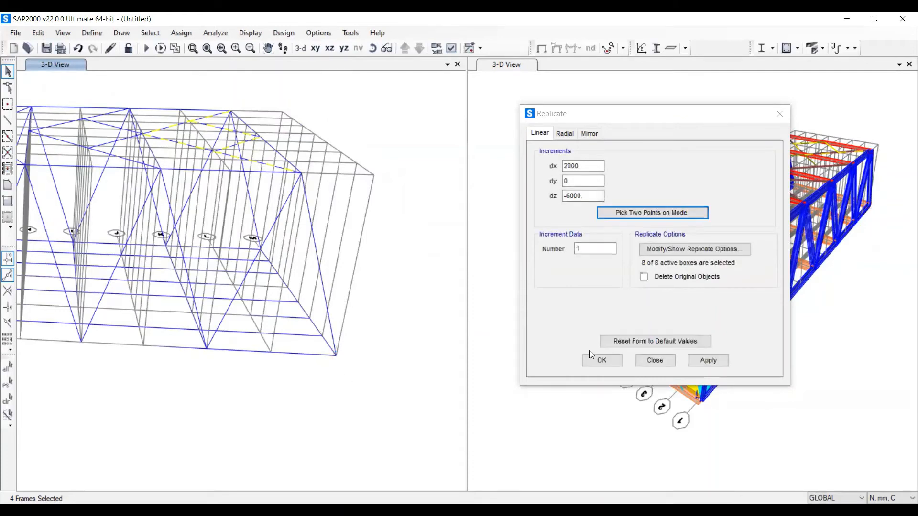
pyautogui.click(701, 361)
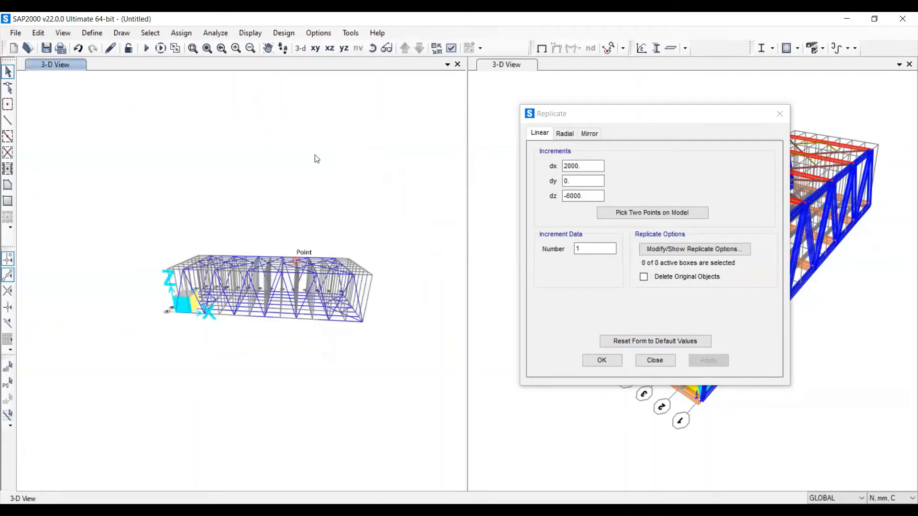
# - Show the X-Y plane at Z=0 and select the four bracing frames in the bay between grids A and C
pyautogui.click(328, 51)
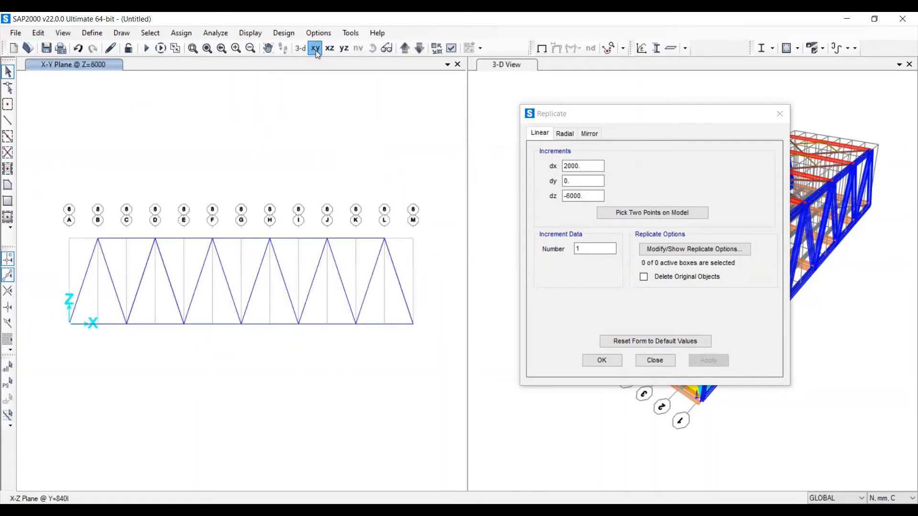
pyautogui.click(295, 117)
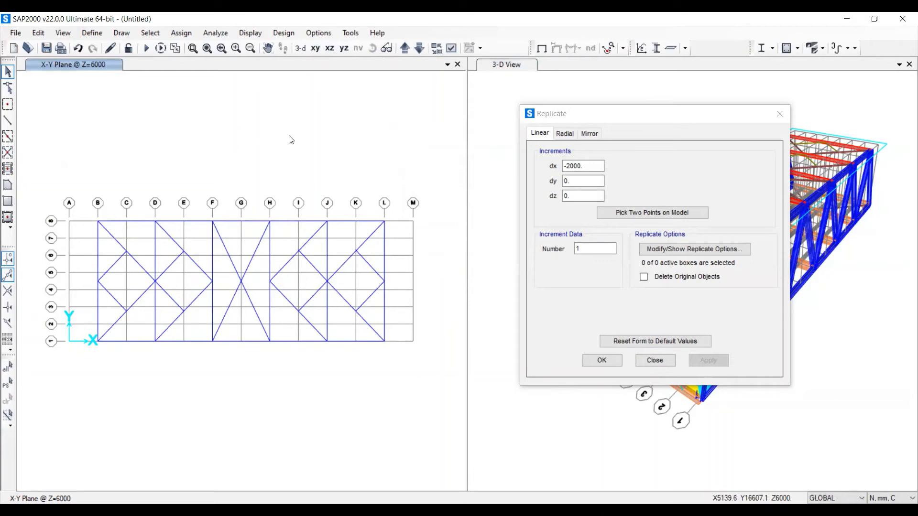
pyautogui.click(418, 47)
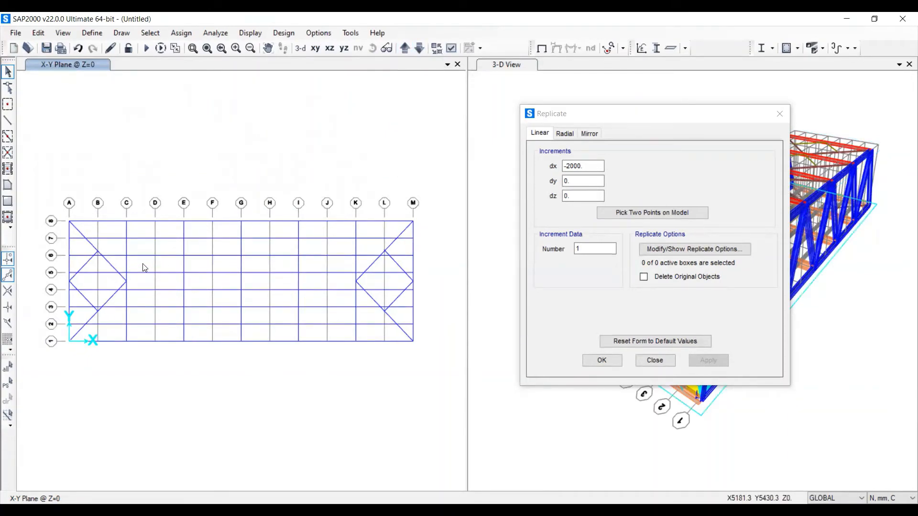
pyautogui.scroll(2, 102, 262)
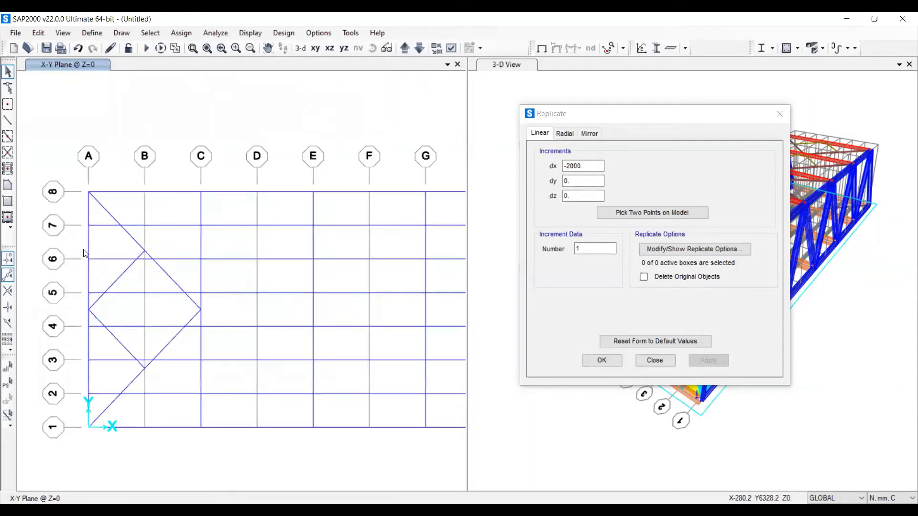
pyautogui.scroll(-2, 91, 263)
pyautogui.scroll(2, 106, 250)
pyautogui.click(107, 246)
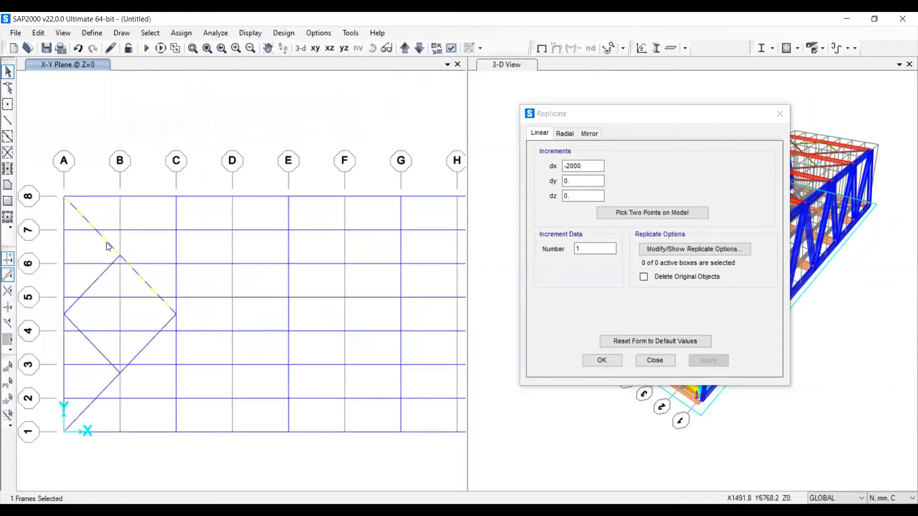
pyautogui.click(99, 280)
pyautogui.click(98, 351)
pyautogui.click(121, 362)
pyautogui.scroll(-2, 121, 362)
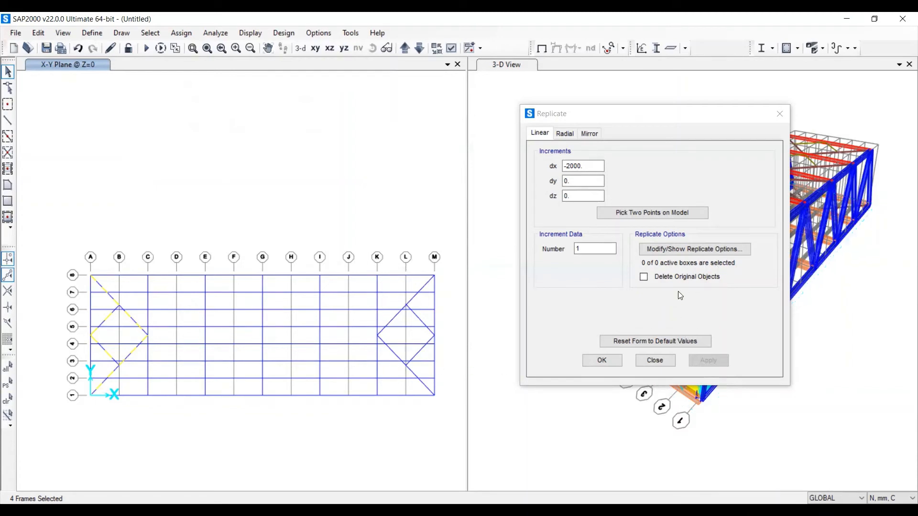
# - Replicate the selected braces 2 times along X at 4000 mm, picking the increment from grid A to grid C on line 1
pyautogui.click(642, 214)
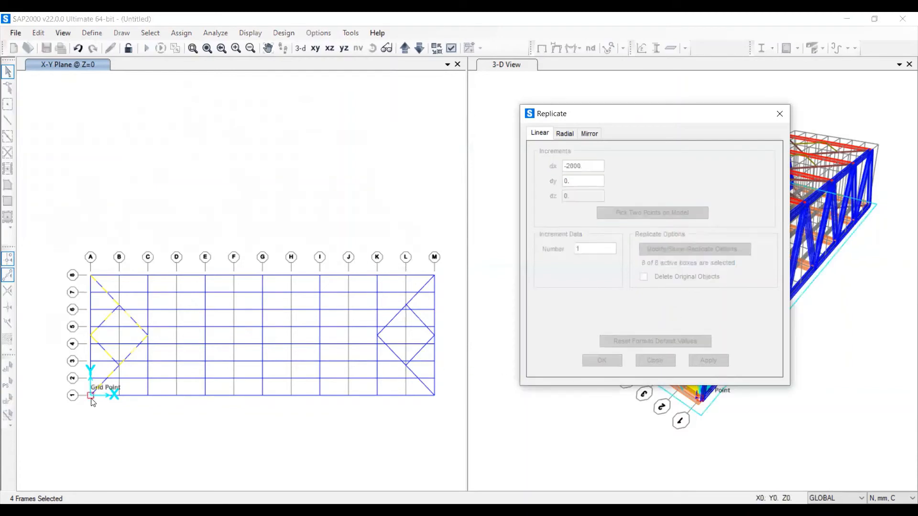
pyautogui.click(91, 396)
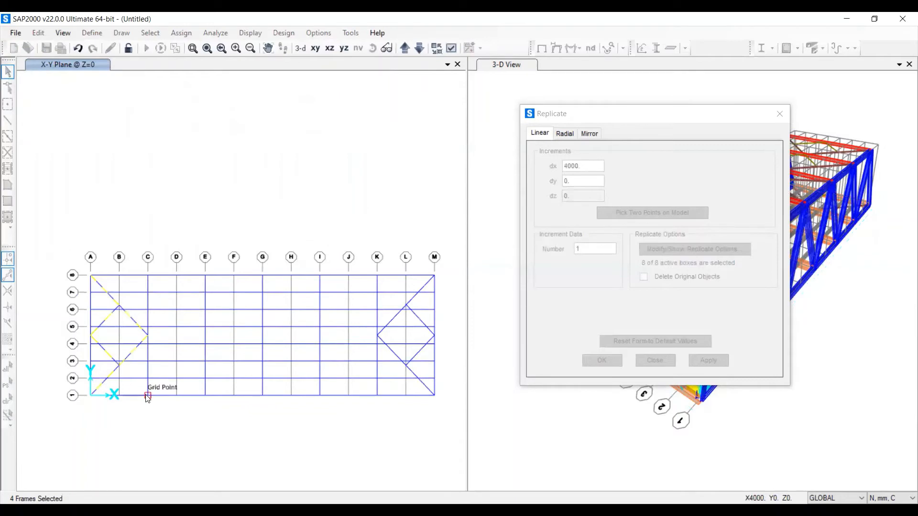
pyautogui.click(147, 397)
pyautogui.click(583, 249)
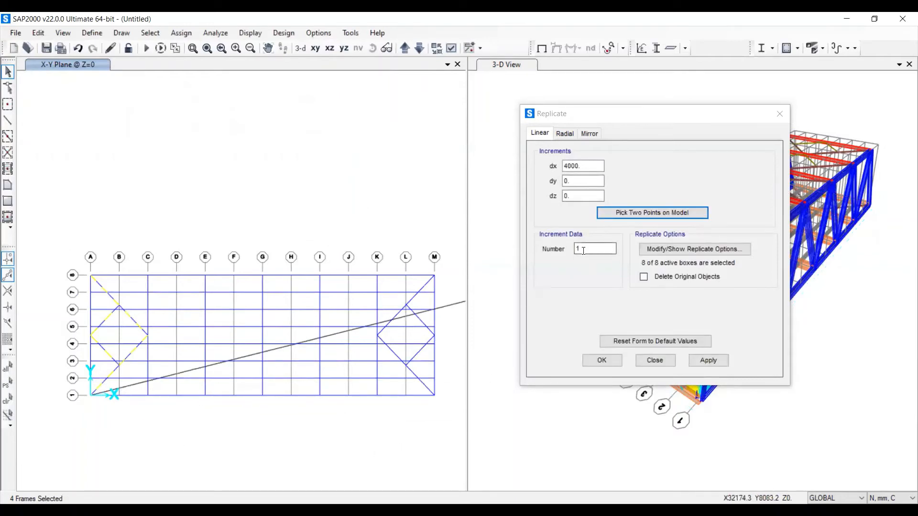
pyautogui.doubleClick(583, 250)
pyautogui.write('2')
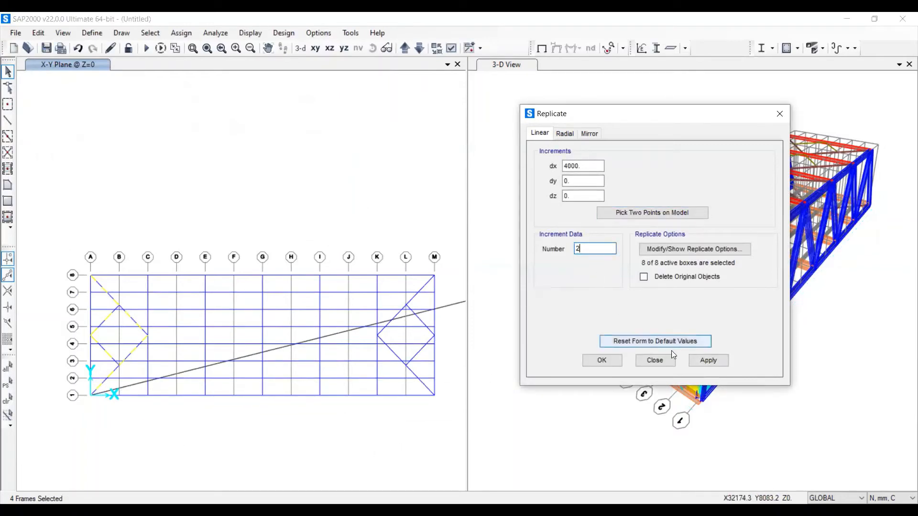
pyautogui.click(708, 361)
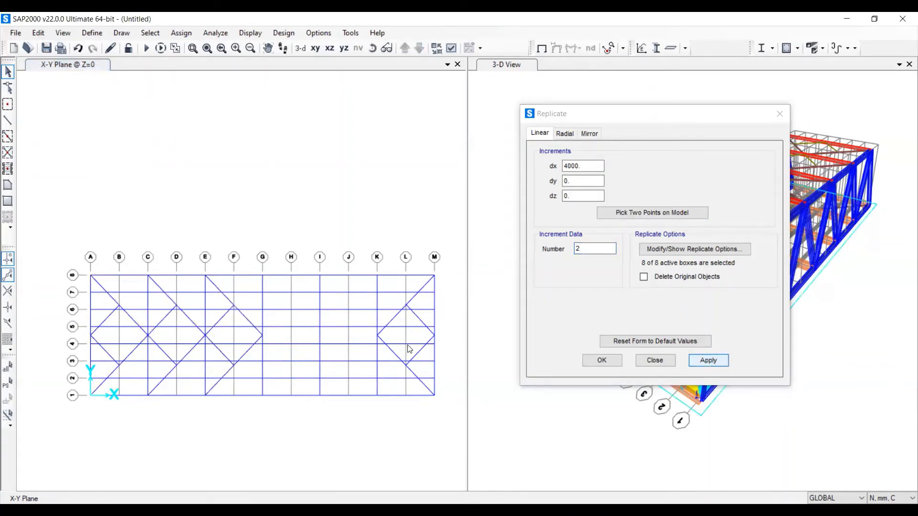
# - Select the four bracing frames in the Z=0 end bay between grids K and M
pyautogui.scroll(-1, 408, 344)
pyautogui.moveTo(408, 345); pyautogui.dragTo(350, 348, button='middle')
pyautogui.scroll(1, 350, 349)
pyautogui.scroll(4, 350, 309)
pyautogui.moveTo(350, 309); pyautogui.dragTo(251, 183, button='middle')
pyautogui.moveTo(250, 183); pyautogui.dragTo(235, 190)
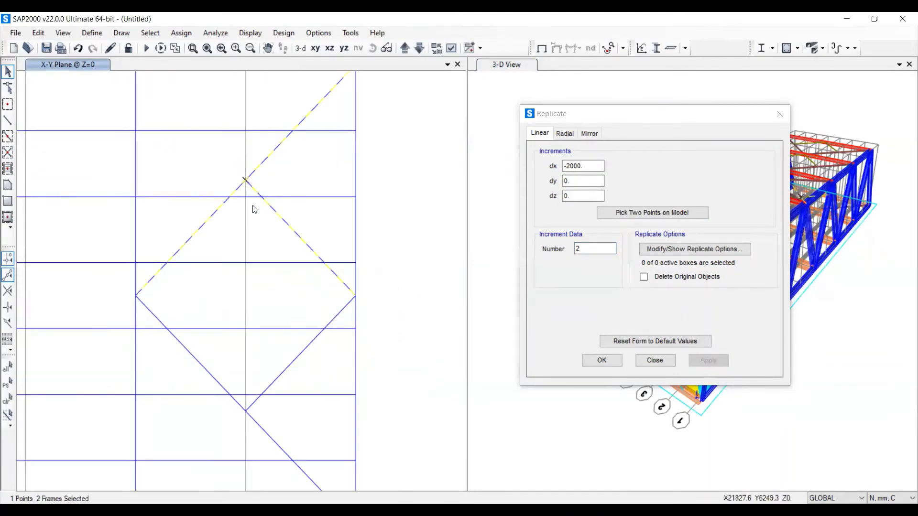
pyautogui.scroll(-3, 278, 229)
pyautogui.scroll(3, 250, 299)
pyautogui.moveTo(250, 294); pyautogui.dragTo(194, 326)
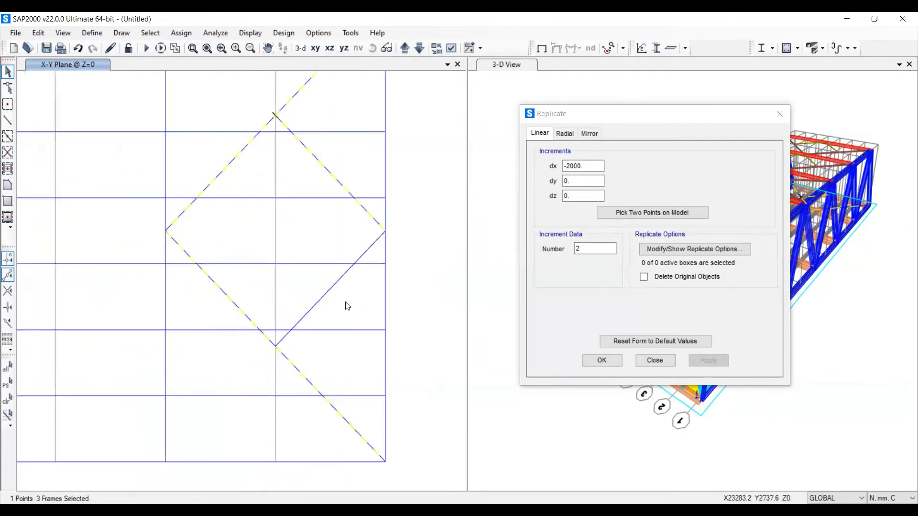
pyautogui.moveTo(345, 303); pyautogui.dragTo(291, 280)
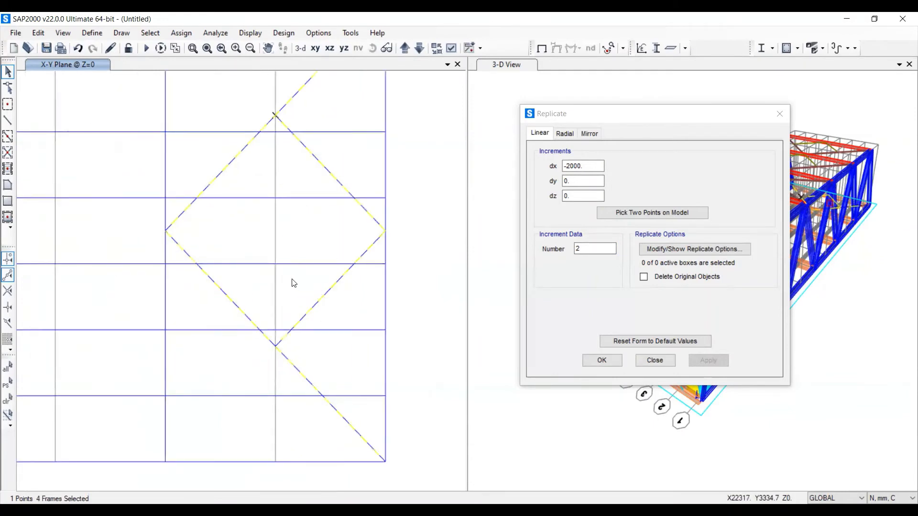
# - Replicate the selected braces 2 times along X at -4000 mm, picking the increment from grid M to grid K
pyautogui.click(653, 213)
pyautogui.scroll(-4, 383, 314)
pyautogui.scroll(2, 303, 293)
pyautogui.scroll(-2, 267, 301)
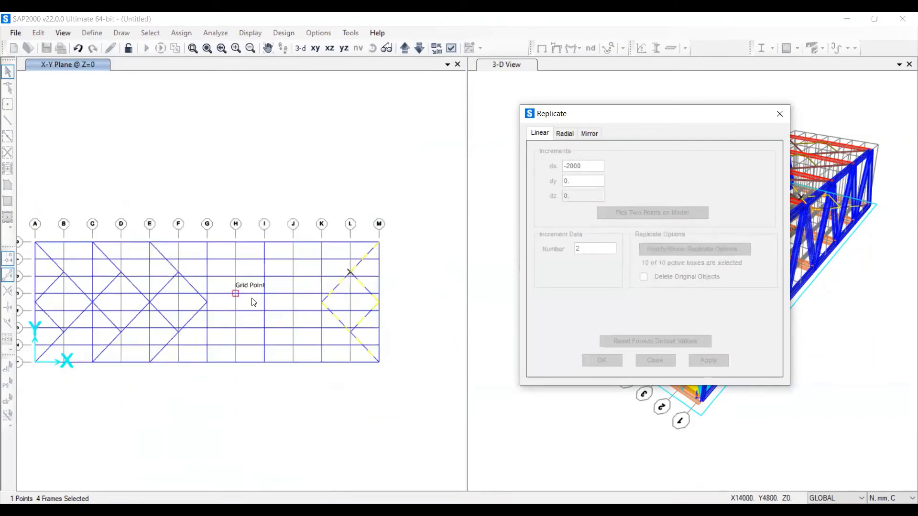
pyautogui.scroll(2, 370, 305)
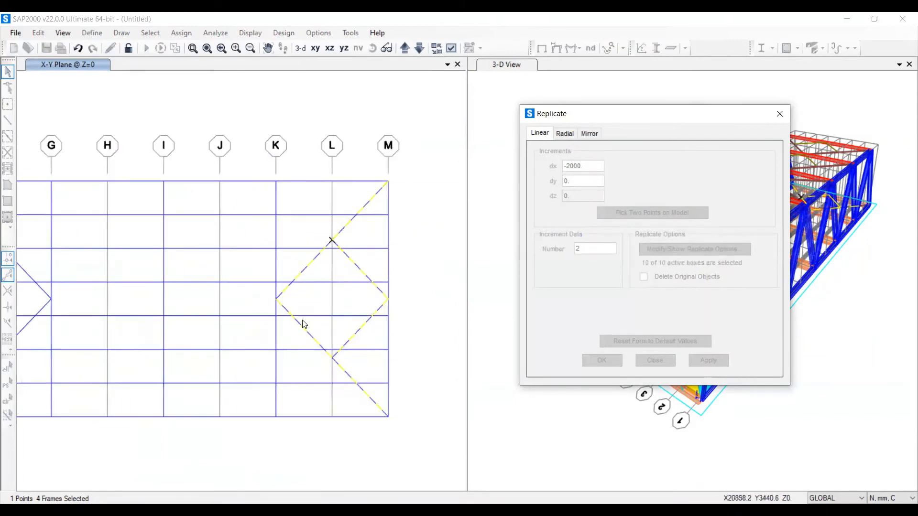
pyautogui.click(388, 299)
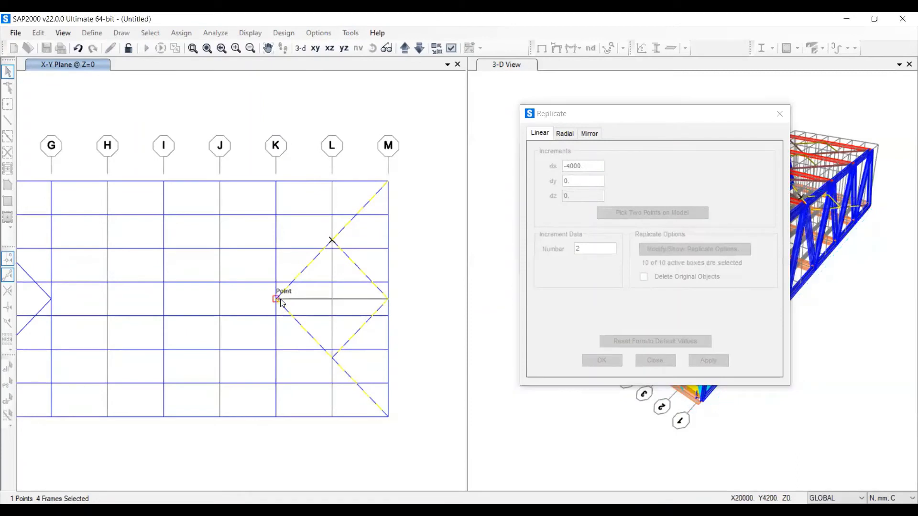
pyautogui.click(276, 300)
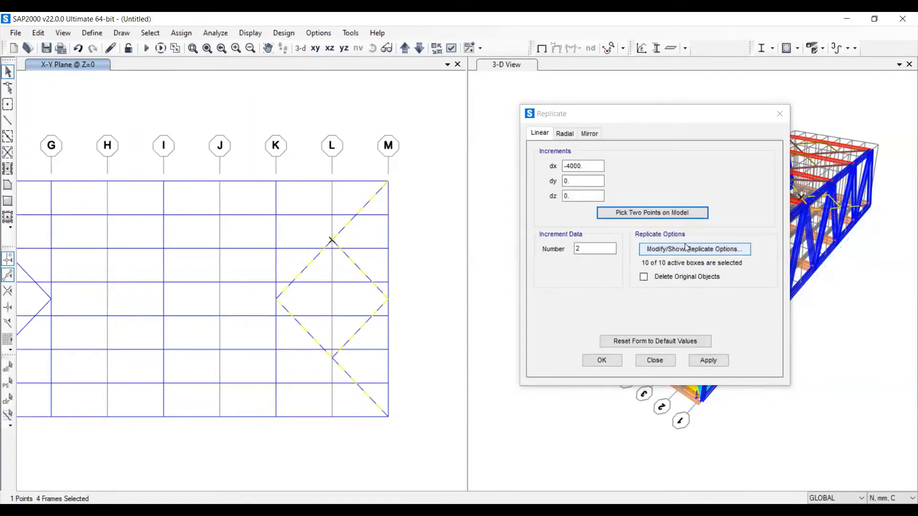
pyautogui.click(707, 361)
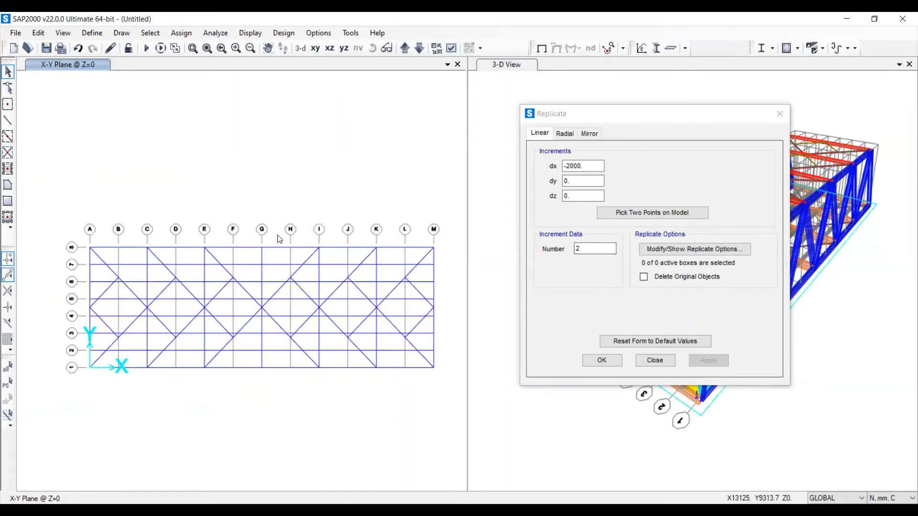
pyautogui.click(780, 114)
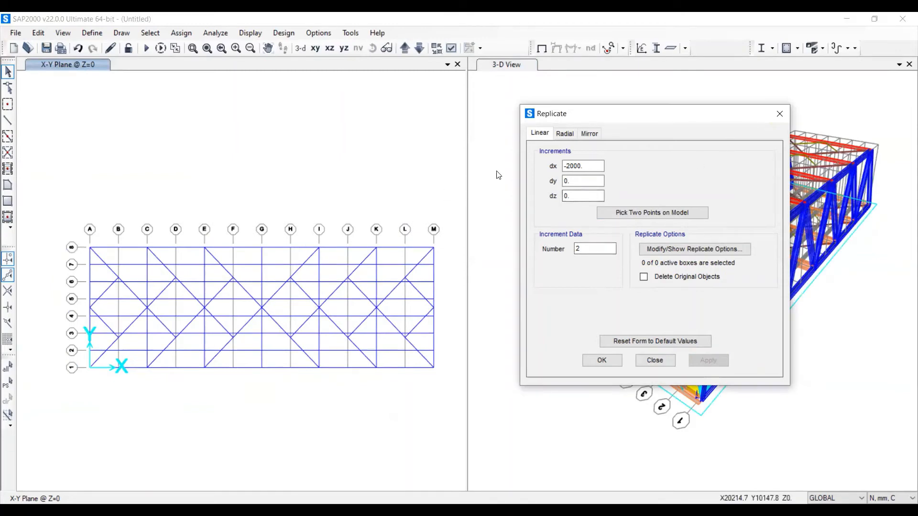
pyautogui.click(780, 114)
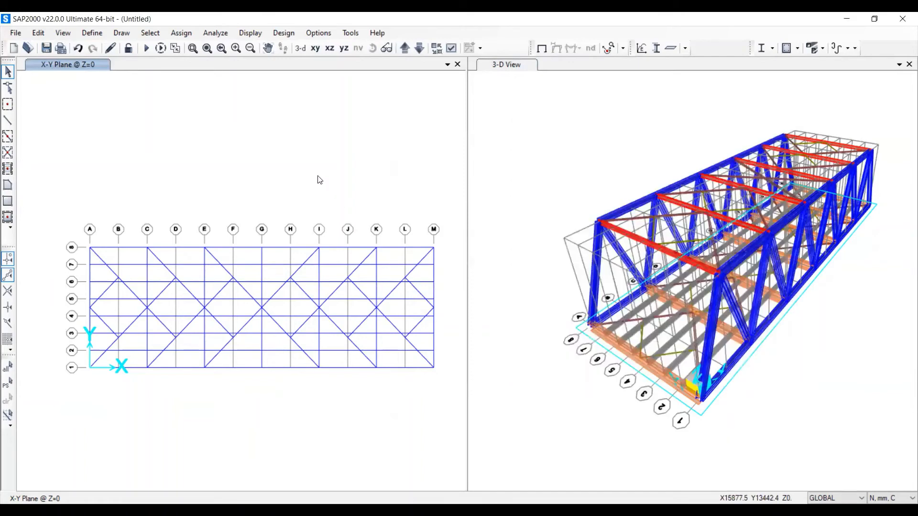
# - Set the analysis options to the Space Frame degrees of freedom
pyautogui.scroll(-1, 287, 164)
pyautogui.scroll(3, 236, 147)
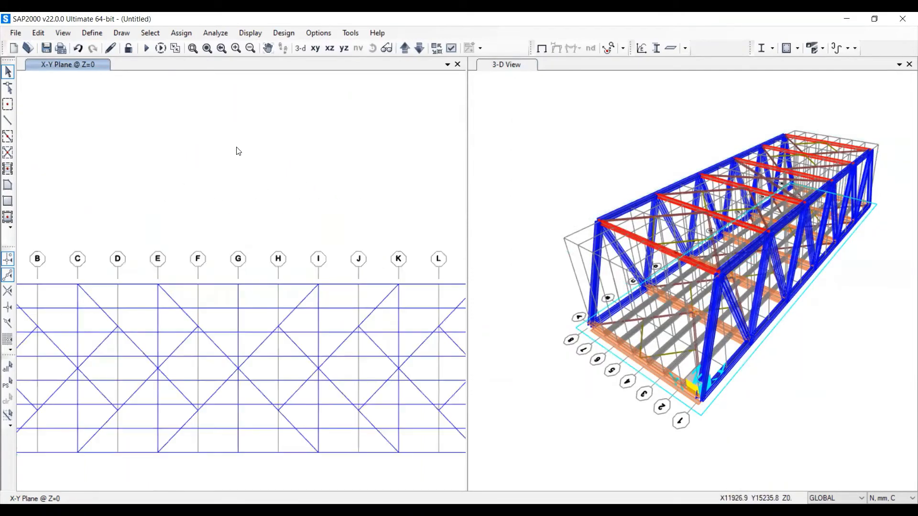
pyautogui.scroll(-2, 238, 152)
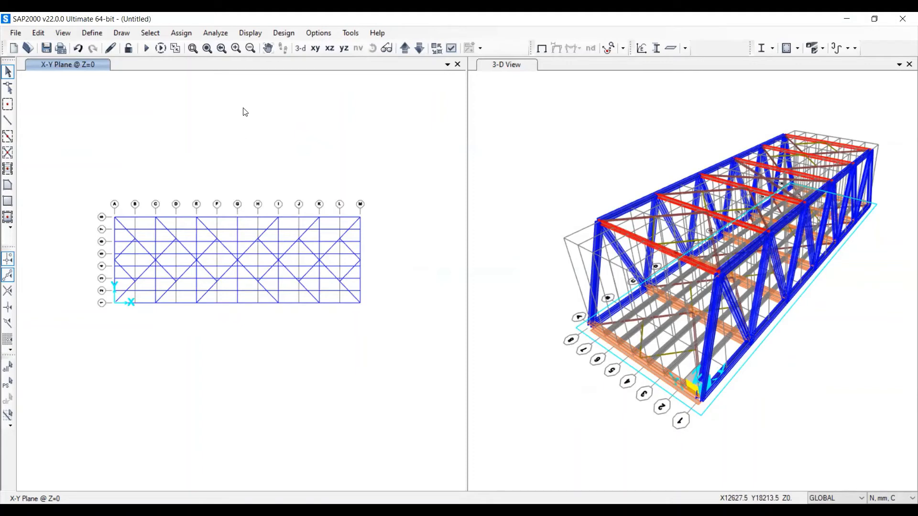
pyautogui.click(216, 34)
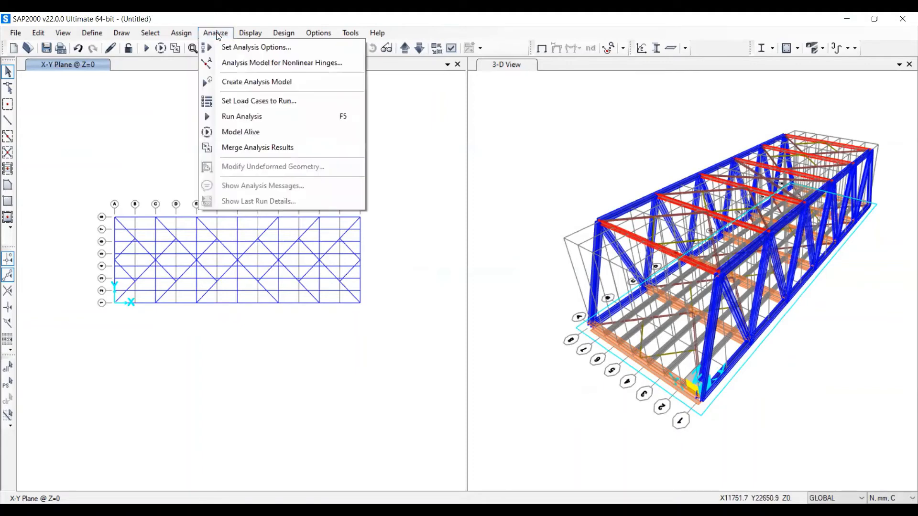
pyautogui.click(236, 47)
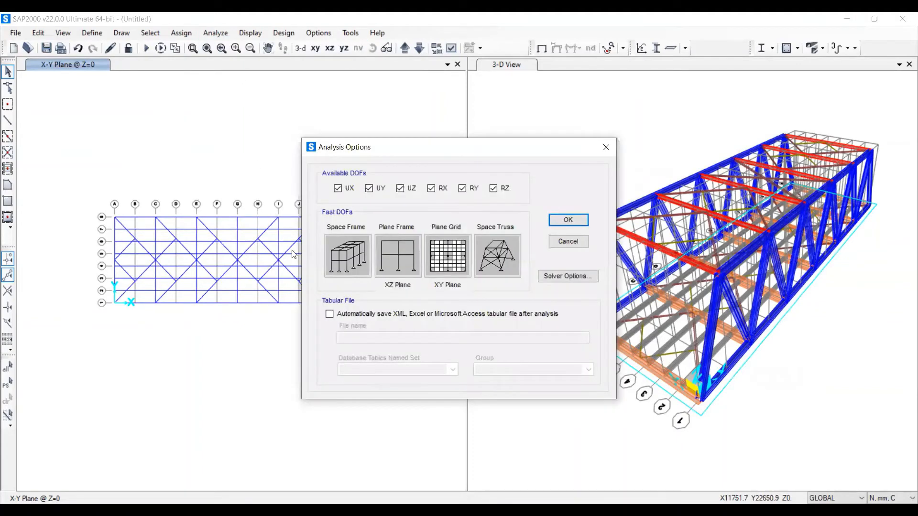
pyautogui.click(357, 250)
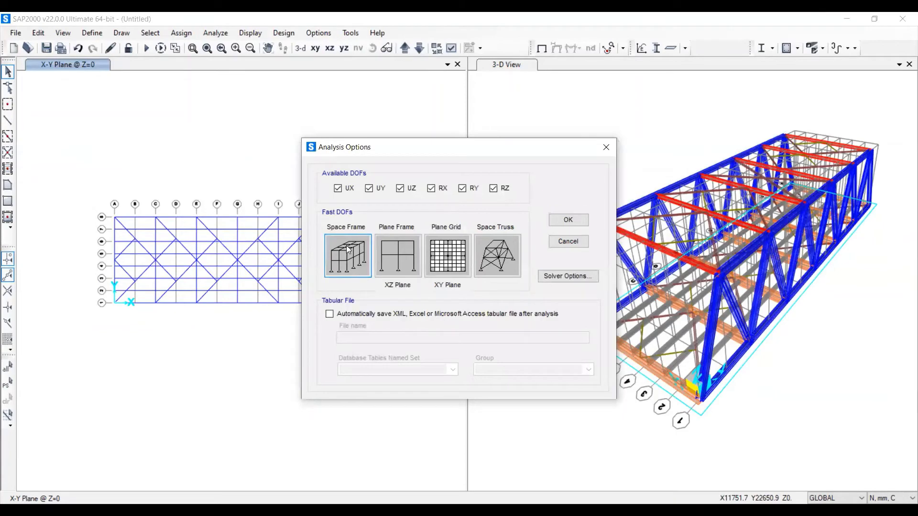
pyautogui.click(582, 220)
# - Run the analysis for the DEAD and MODAL cases, save the model as Jembatan Rangka, and dismiss the analysis messages
pyautogui.click(215, 34)
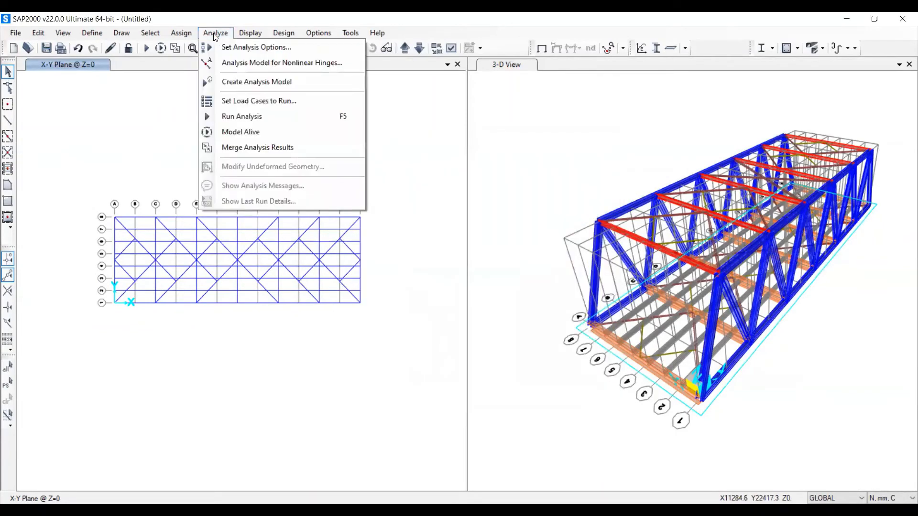
pyautogui.click(241, 117)
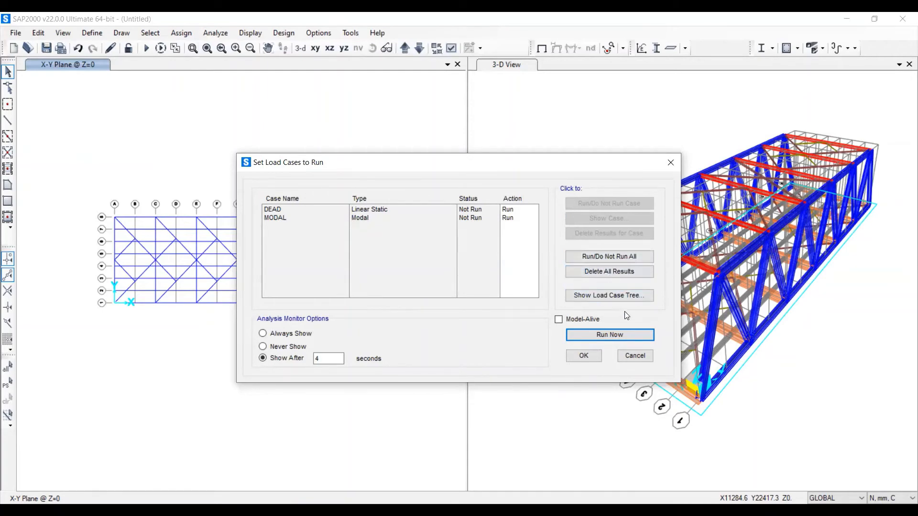
pyautogui.click(629, 333)
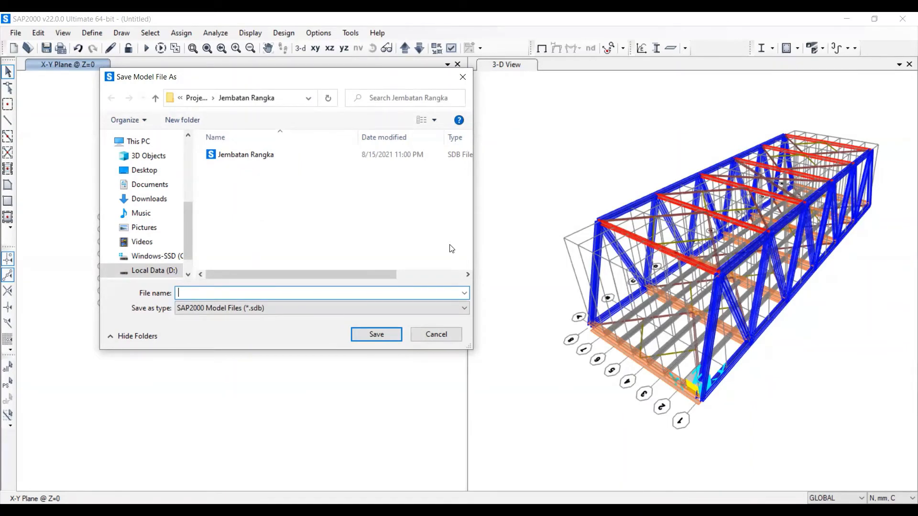
pyautogui.click(258, 156)
pyautogui.click(379, 334)
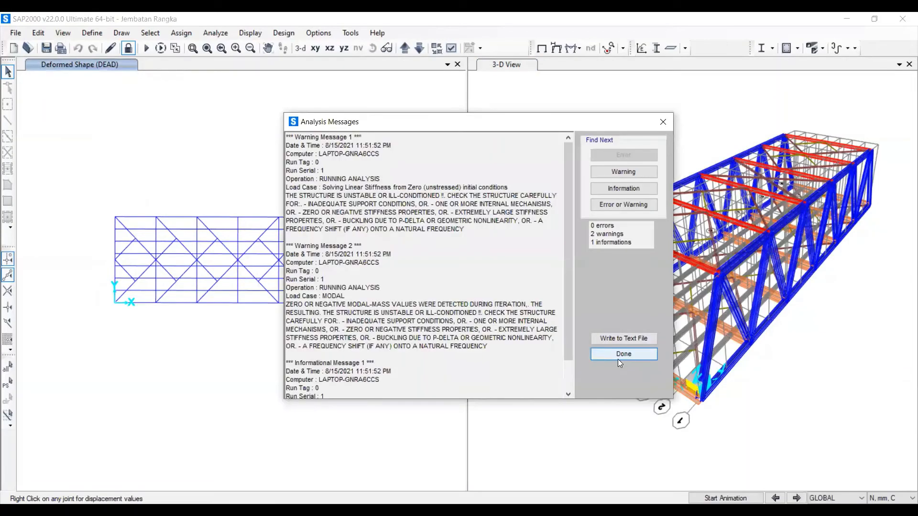
pyautogui.click(621, 354)
# - Display the DEAD deformed shape in the plan view with Uz contours drawn on objects
pyautogui.scroll(2, 510, 249)
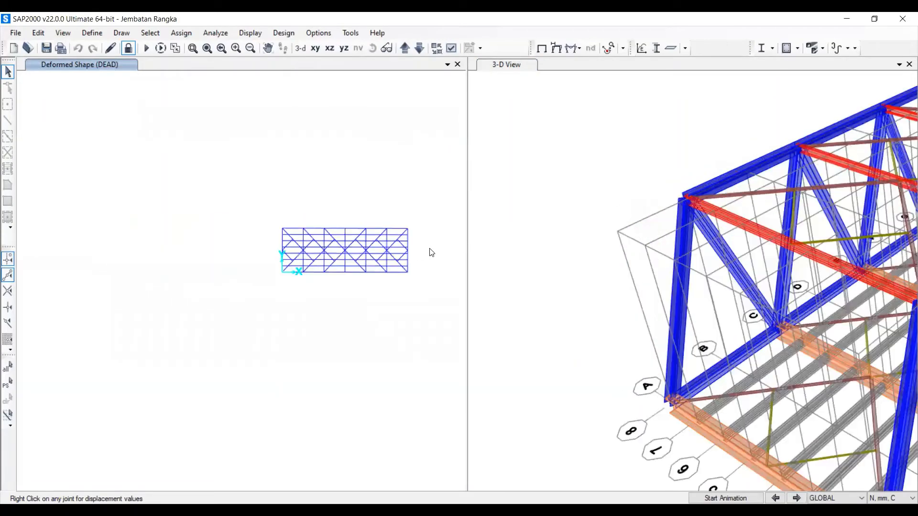
pyautogui.scroll(-4, 380, 246)
pyautogui.scroll(4, 377, 244)
pyautogui.scroll(-3, 569, 174)
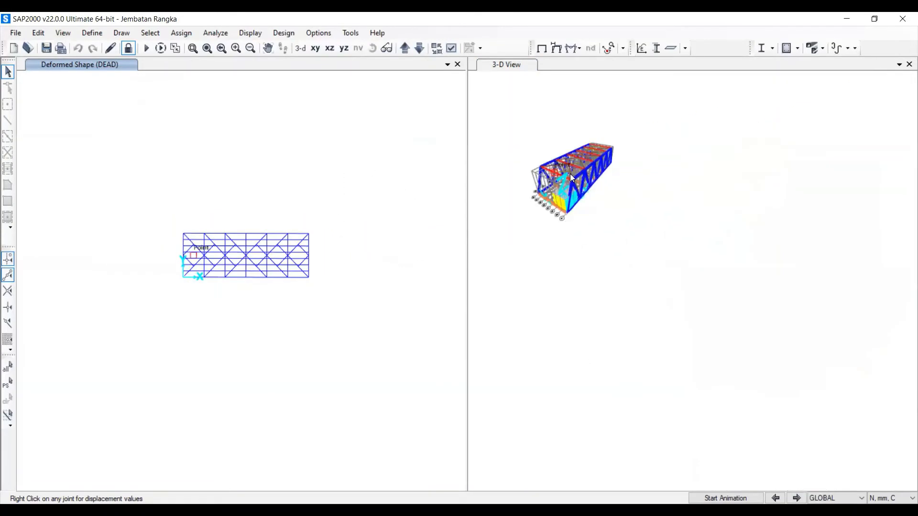
pyautogui.scroll(1, 570, 173)
pyautogui.click(557, 49)
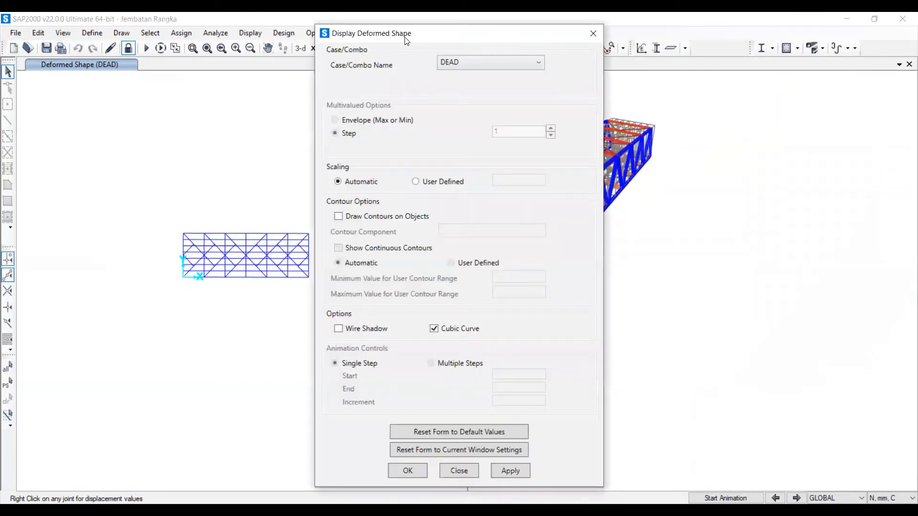
pyautogui.moveTo(405, 37); pyautogui.dragTo(153, 32)
pyautogui.scroll(2, 499, 147)
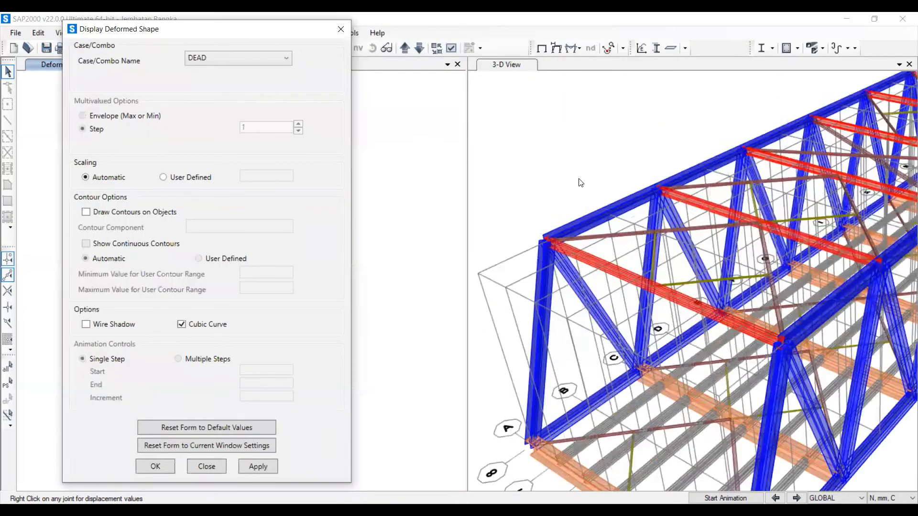
pyautogui.scroll(-2, 559, 191)
pyautogui.click(95, 213)
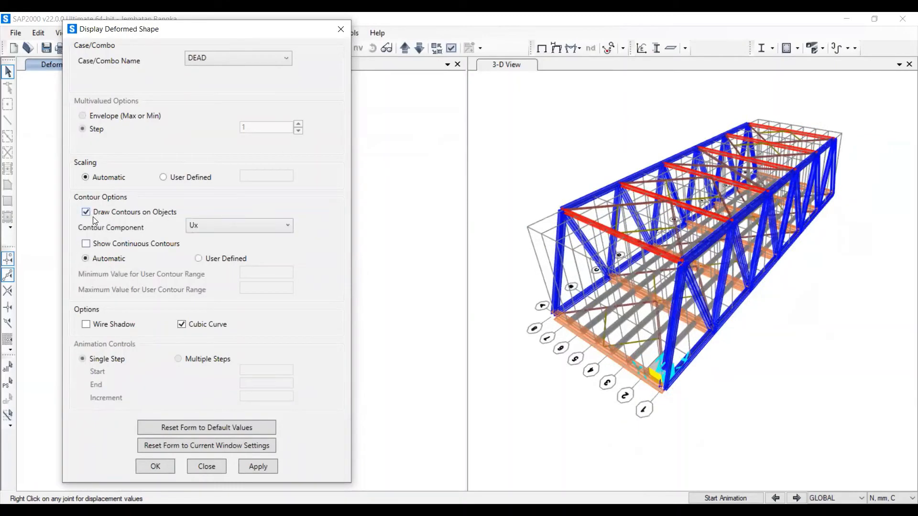
pyautogui.click(238, 228)
pyautogui.click(235, 267)
pyautogui.click(258, 466)
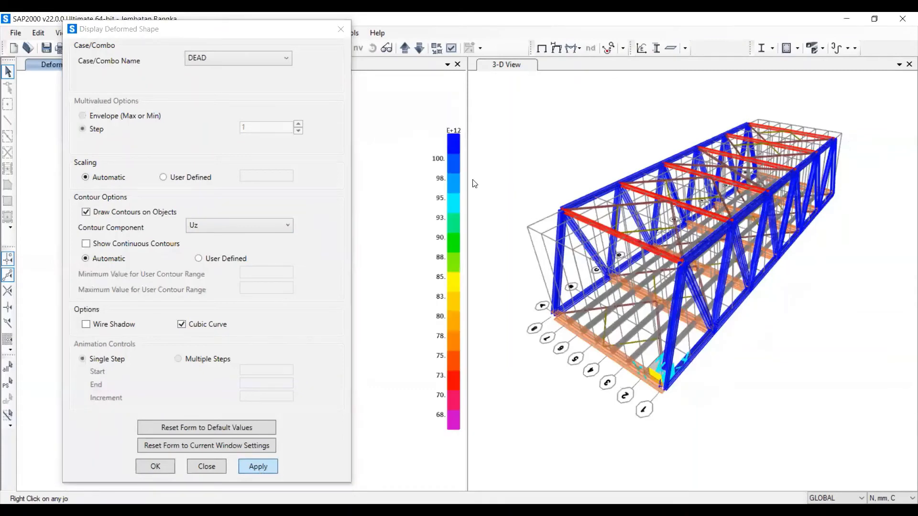
# - Show the DEAD deformed shape with Uz contours in the 3-D view, inspect it, and close the display settings
pyautogui.click(258, 466)
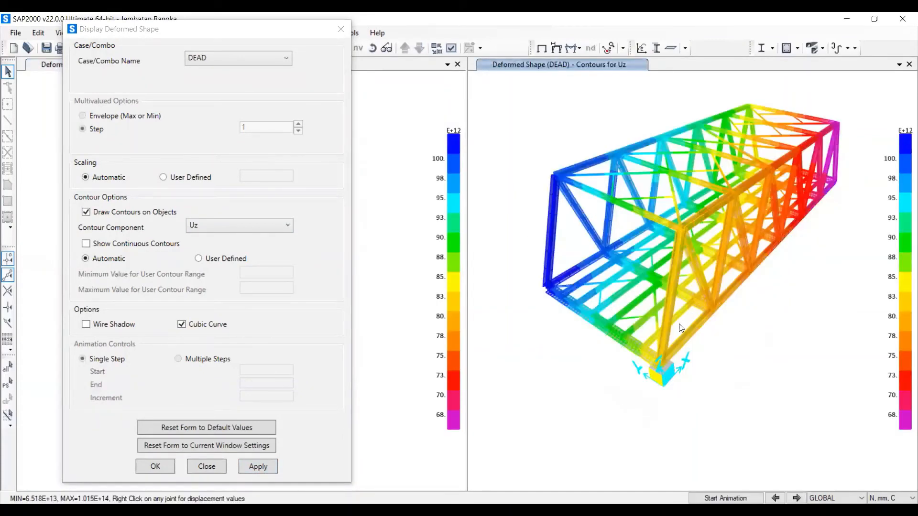
pyautogui.scroll(-5, 679, 323)
pyautogui.scroll(5, 686, 274)
pyautogui.keyDown('shift'); pyautogui.moveTo(685, 273); pyautogui.dragTo(664, 294, button='middle'); pyautogui.keyUp('shift')
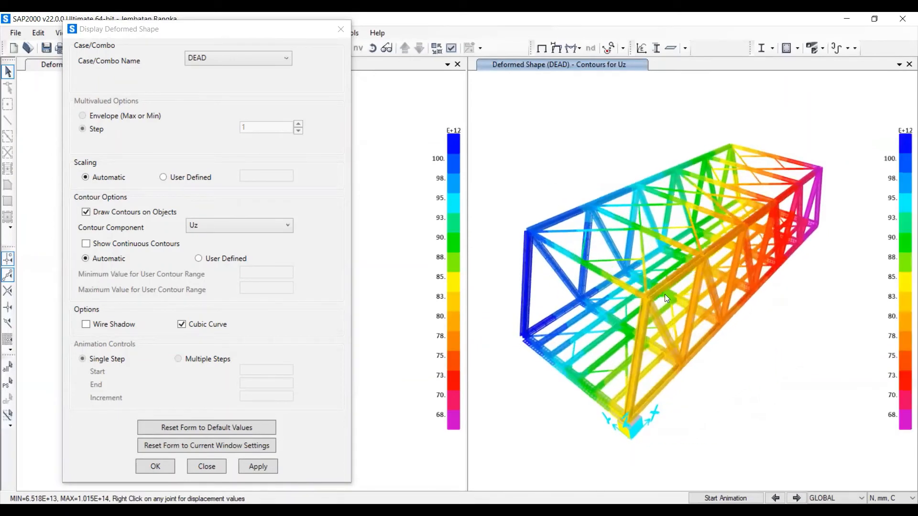
pyautogui.keyDown('shift'); pyautogui.moveTo(756, 351); pyautogui.dragTo(651, 344, button='middle'); pyautogui.keyUp('shift')
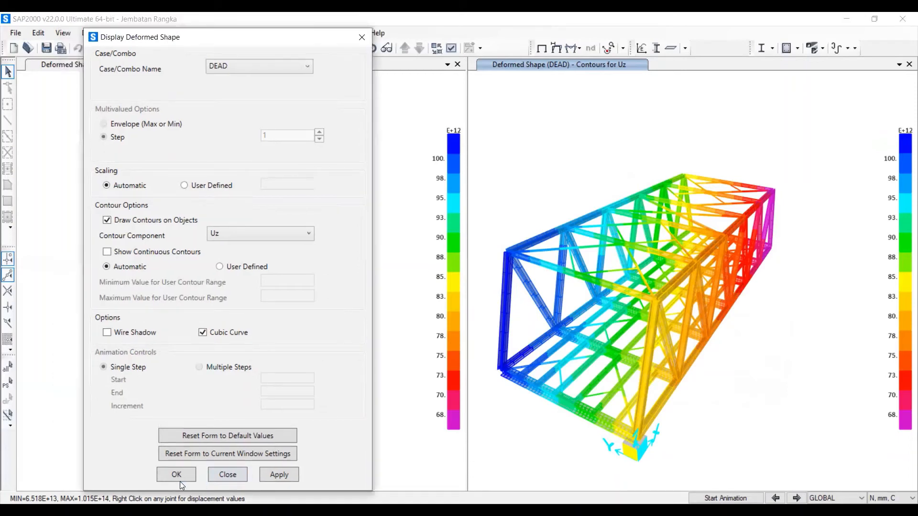
pyautogui.click(175, 475)
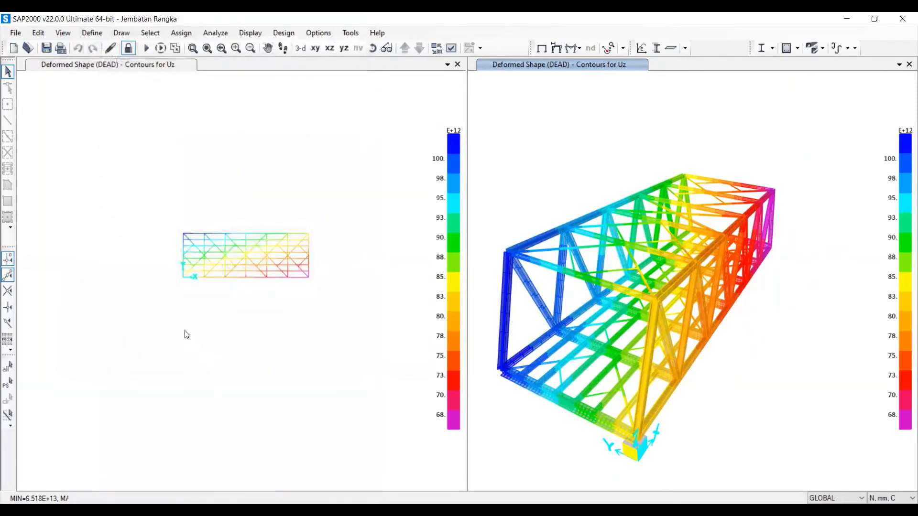
# - Unlock the model and delete its analysis results
pyautogui.click(129, 48)
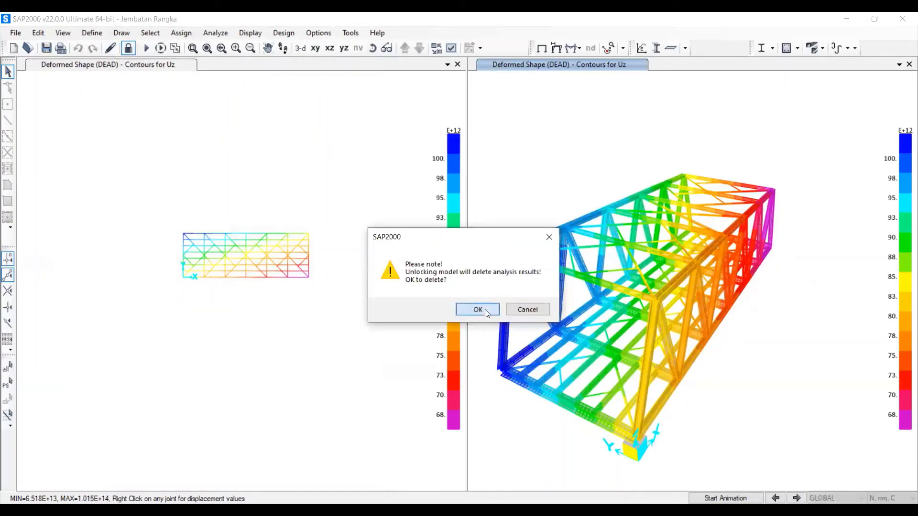
pyautogui.click(485, 309)
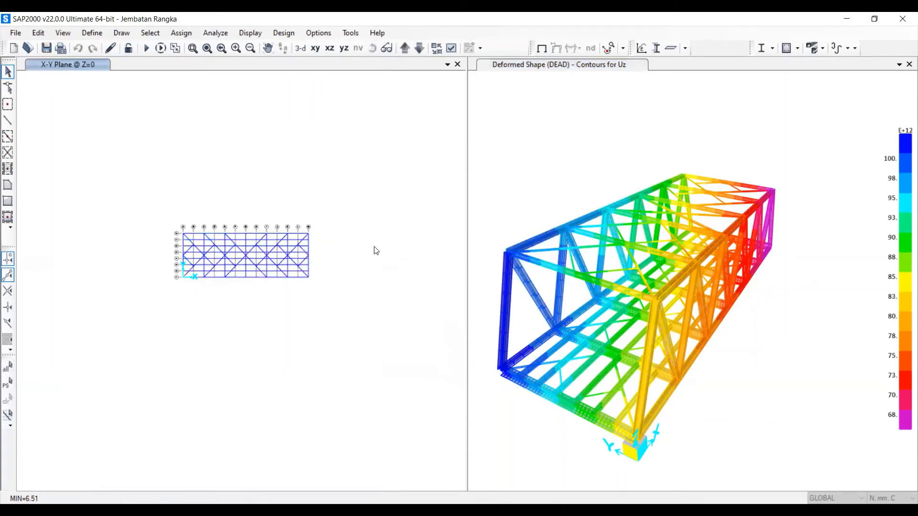
# - Assign pinned restraints, fixing translations 1, 2 and 3, to the Z=0 corner joints at grids A-1 and A-8
pyautogui.scroll(-2, 227, 244)
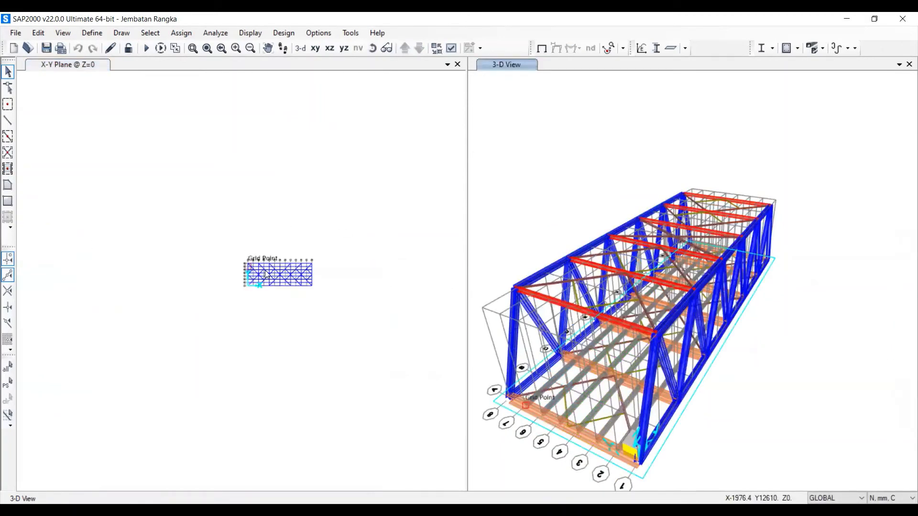
pyautogui.scroll(3, 243, 254)
pyautogui.scroll(-2, 217, 266)
pyautogui.scroll(3, 148, 242)
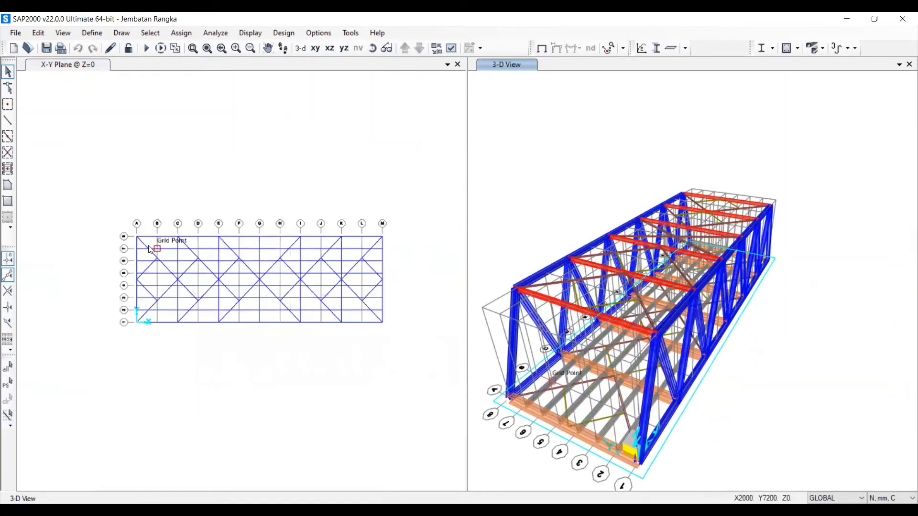
pyautogui.scroll(-2, 123, 215)
pyautogui.scroll(2, 147, 210)
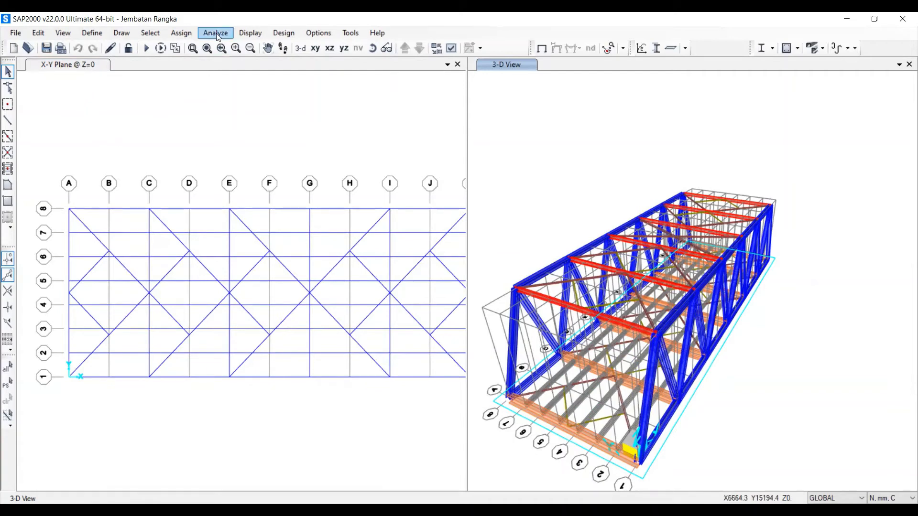
pyautogui.click(181, 33)
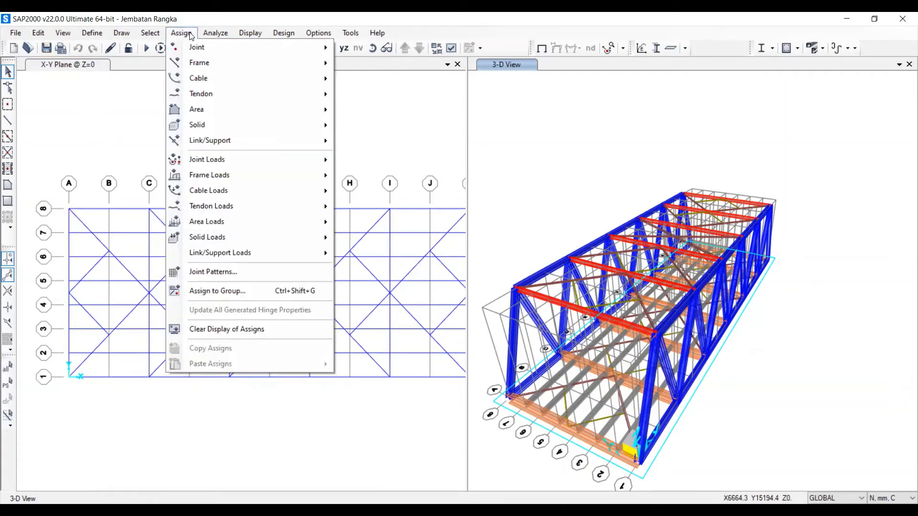
pyautogui.moveTo(212, 50)
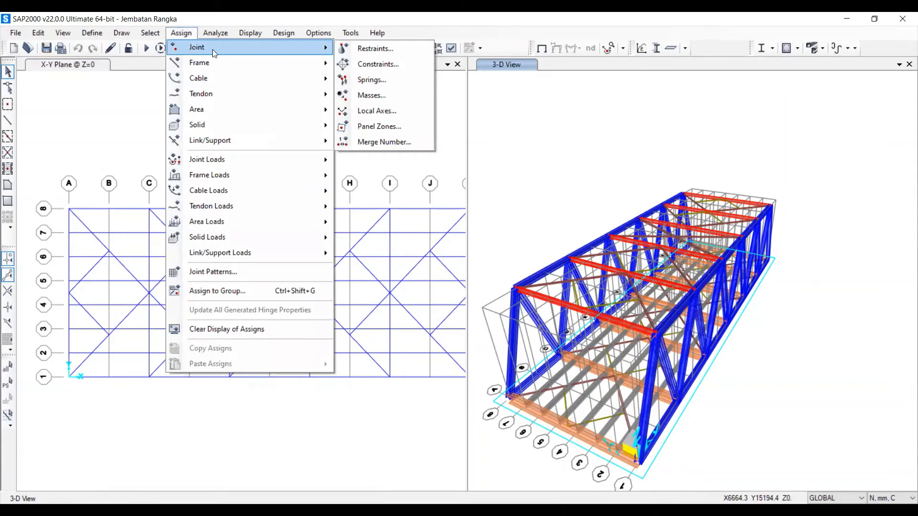
pyautogui.click(385, 47)
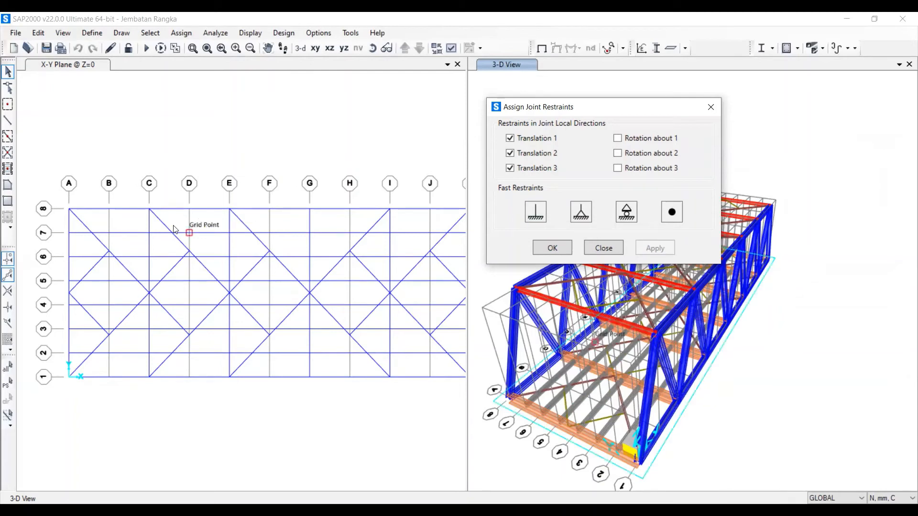
pyautogui.click(69, 208)
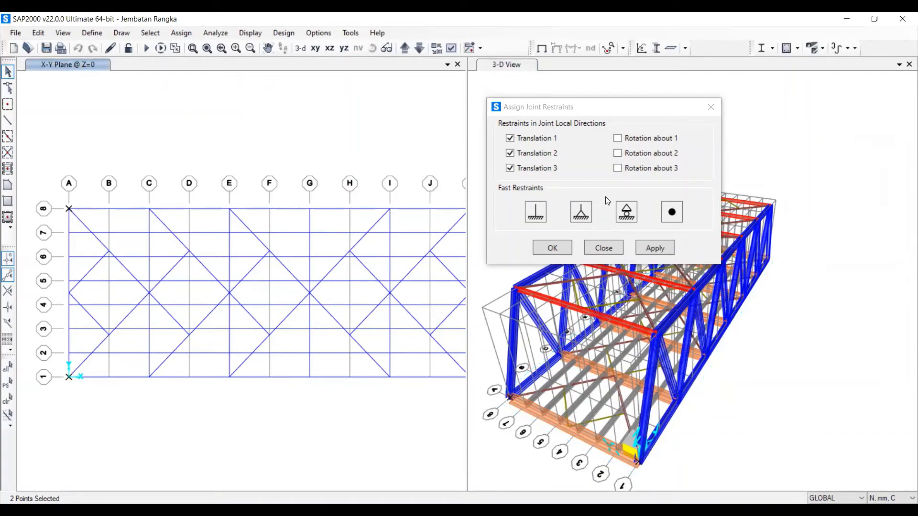
pyautogui.click(586, 220)
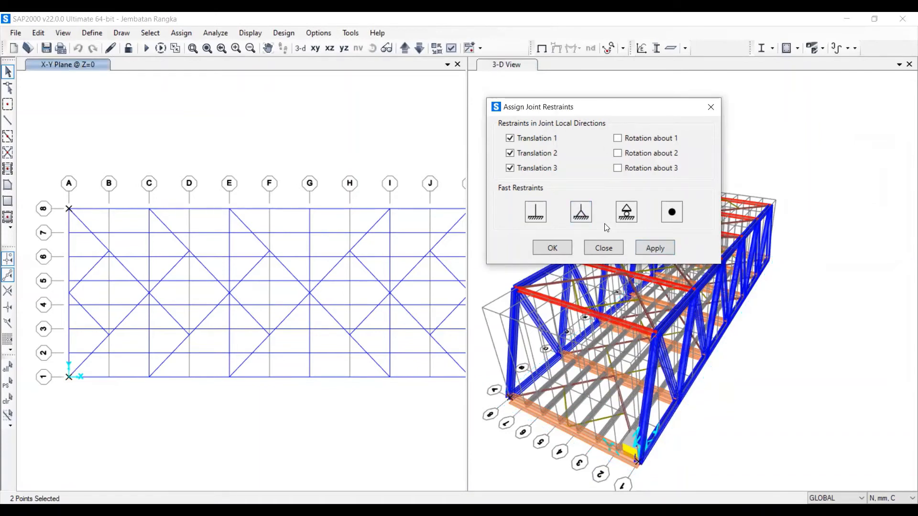
pyautogui.click(662, 249)
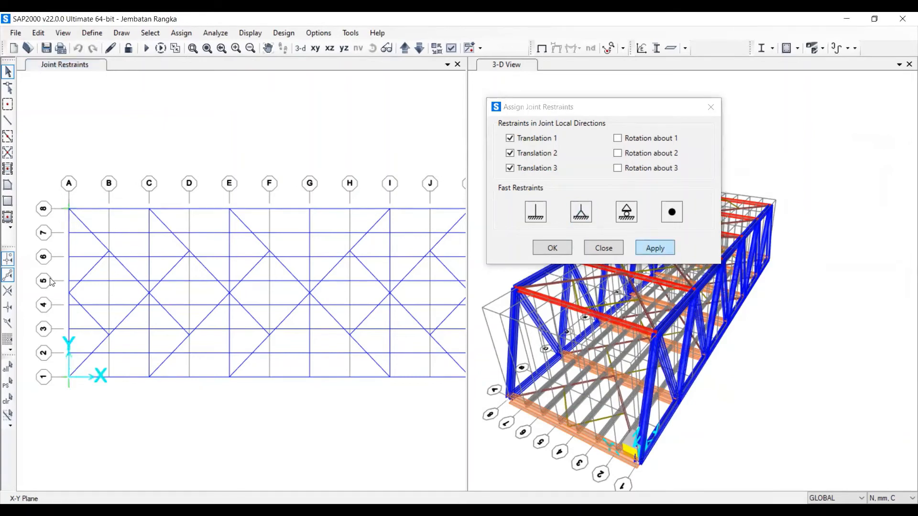
# - Assign roller restraints, fixing only translation 3, to the Z=0 corner joints at grids M-1 and M-8
pyautogui.scroll(-2, 75, 294)
pyautogui.click(306, 248)
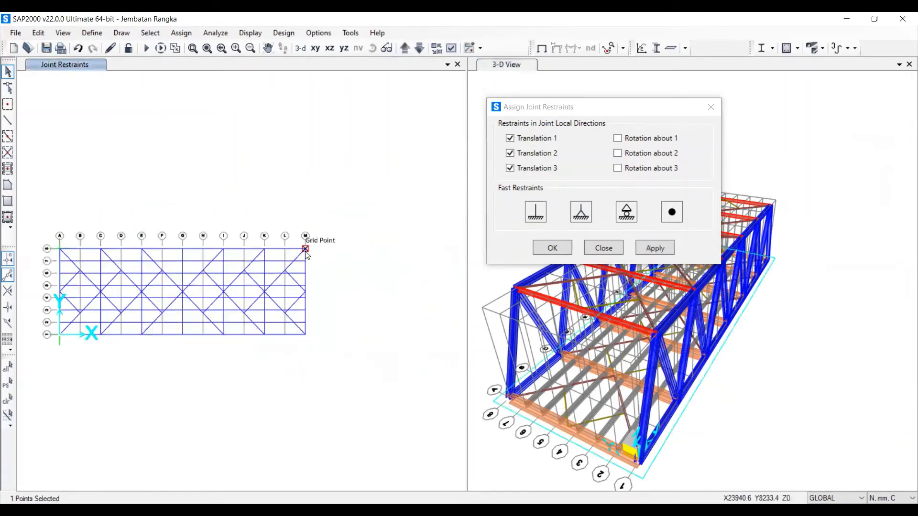
pyautogui.click(306, 335)
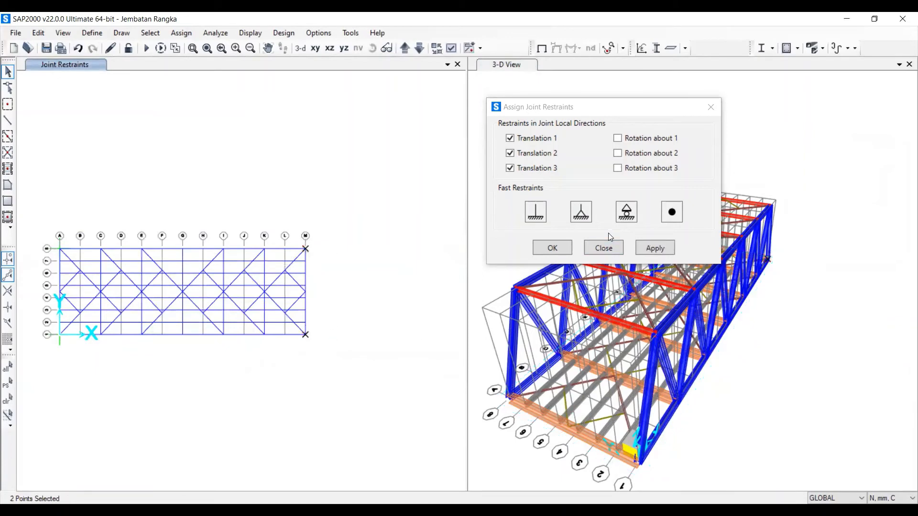
pyautogui.click(626, 214)
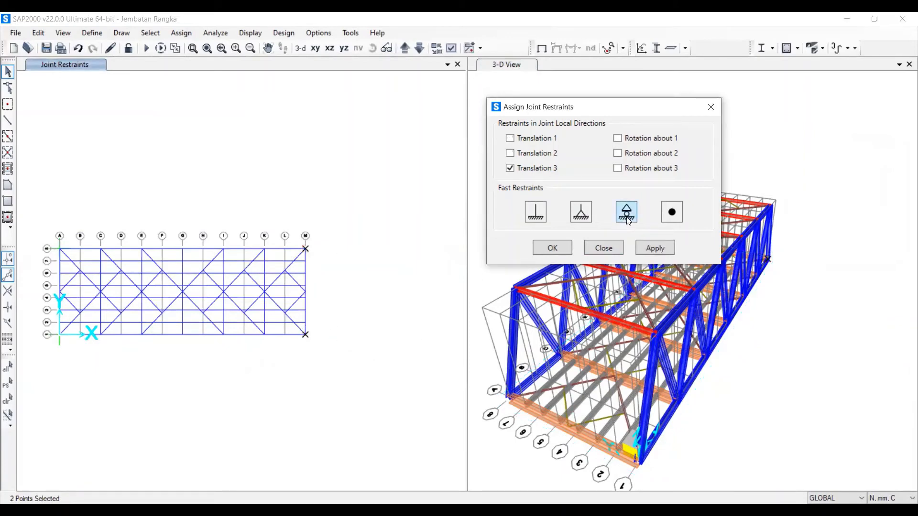
pyautogui.click(650, 251)
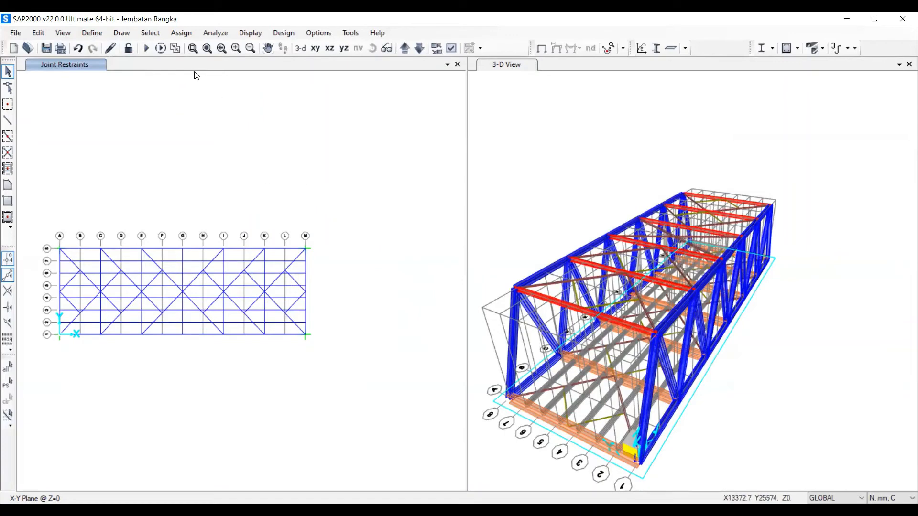
# - Run the analysis with the new supports and dismiss the analysis messages
pyautogui.click(148, 48)
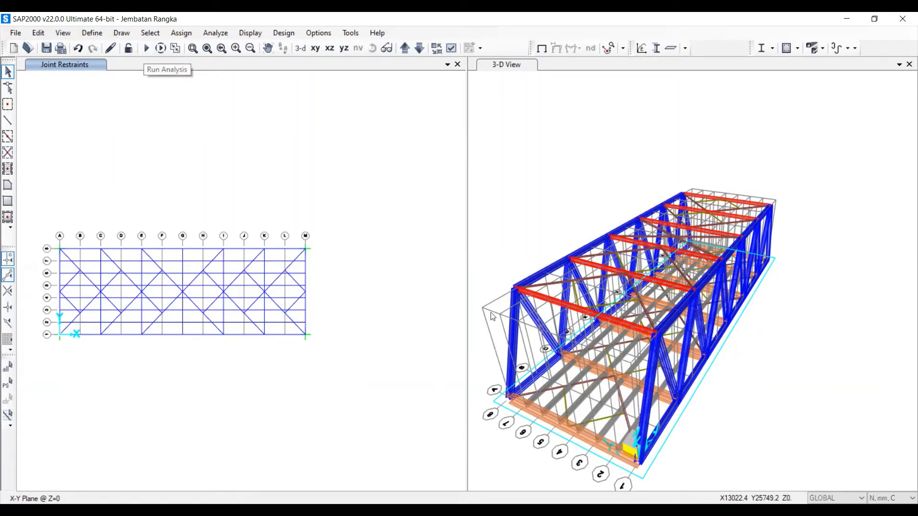
pyautogui.click(602, 336)
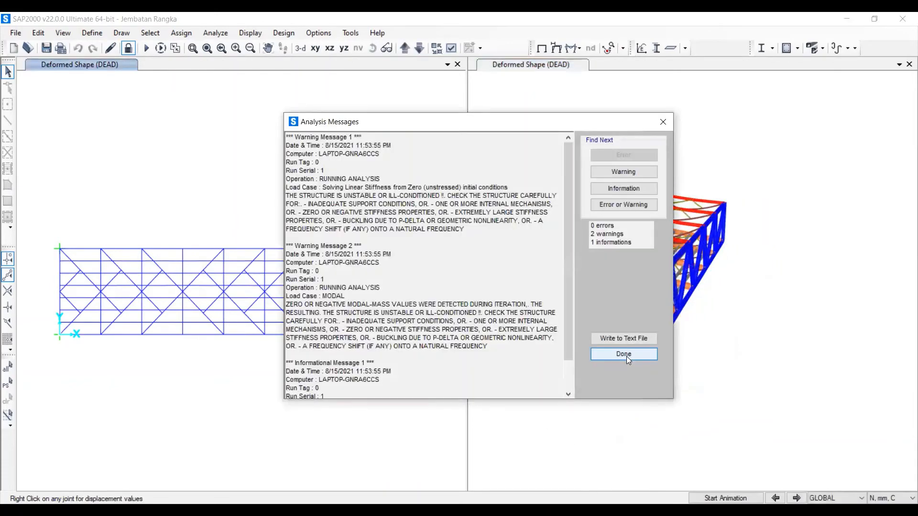
pyautogui.click(624, 354)
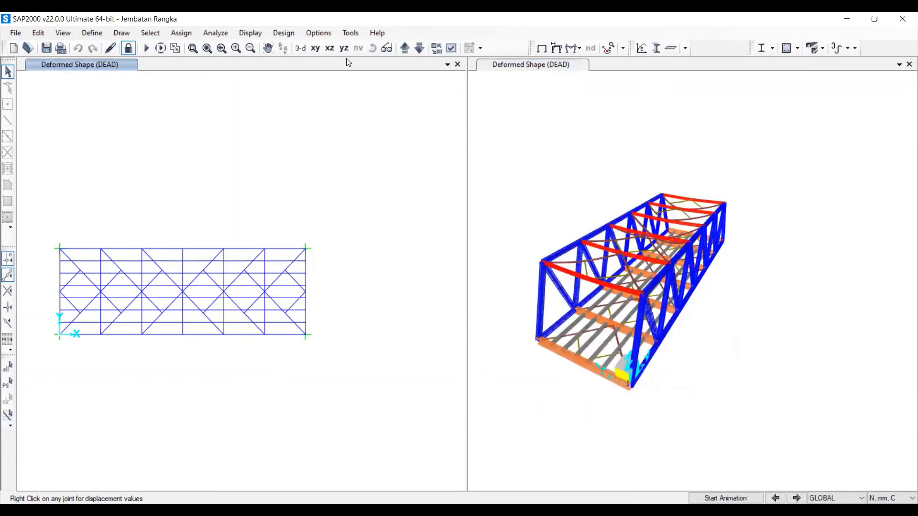
# - Display the DEAD deformed shape with Uz contours drawn on objects in both the plan and 3-D views
pyautogui.click(556, 48)
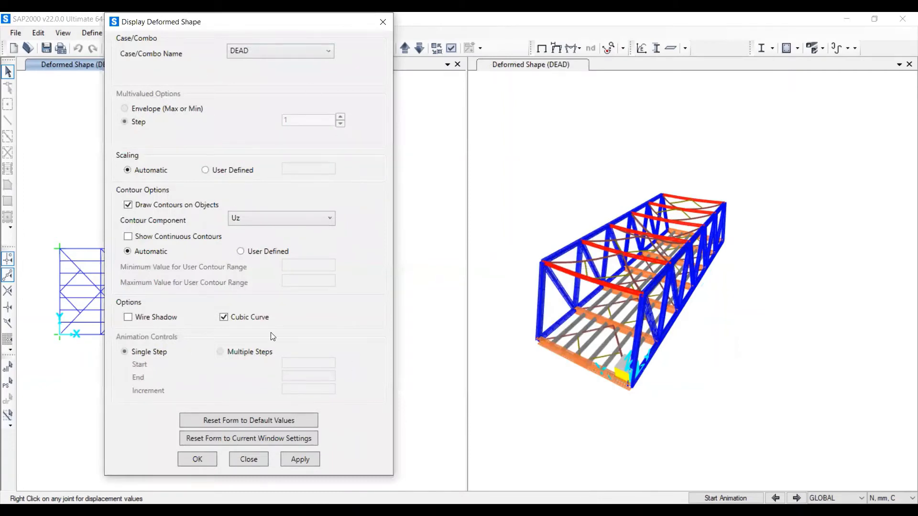
pyautogui.click(300, 459)
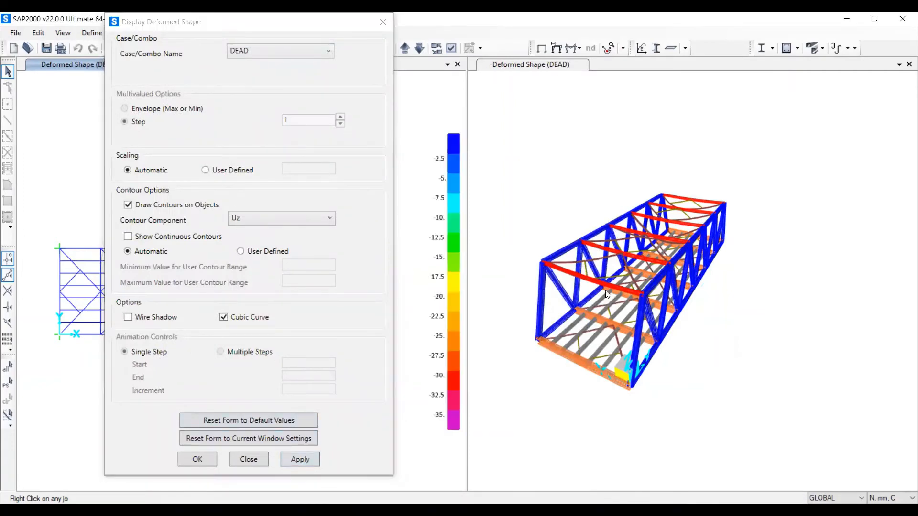
pyautogui.click(557, 179)
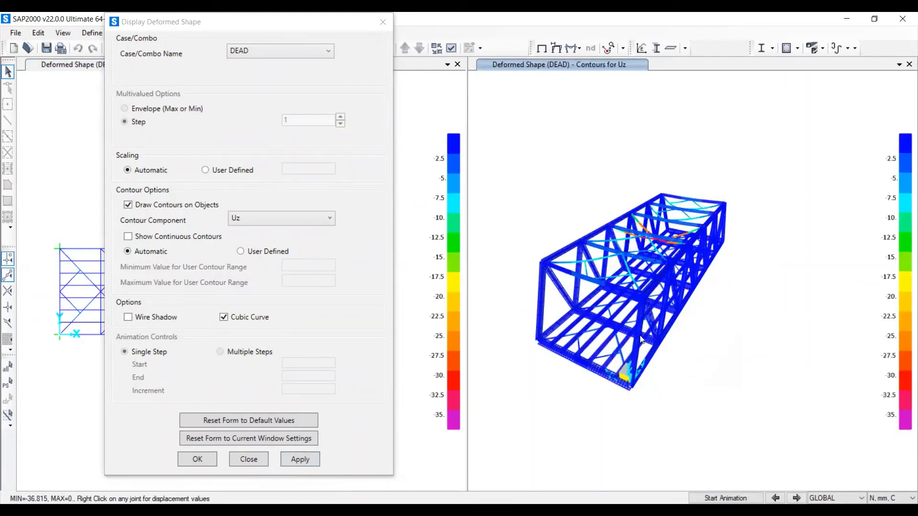
# - Examine the DEAD Uz contours on the truss members and bracing from several angles in the 3-D view
pyautogui.scroll(2, 641, 339)
pyautogui.scroll(-2, 606, 354)
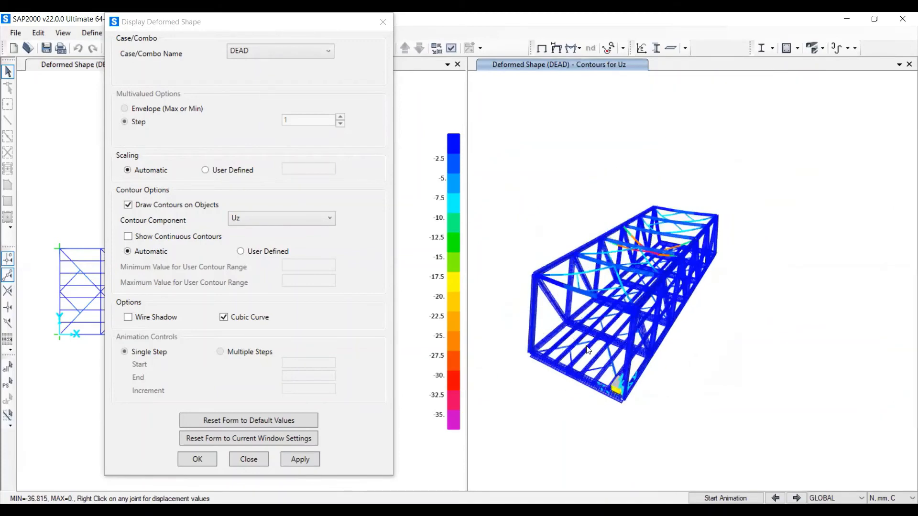
pyautogui.keyDown('shift'); pyautogui.moveTo(587, 346); pyautogui.dragTo(639, 312, button='middle'); pyautogui.keyUp('shift')
pyautogui.scroll(3, 642, 296)
pyautogui.keyDown('shift'); pyautogui.moveTo(692, 286); pyautogui.dragTo(554, 329, button='middle'); pyautogui.keyUp('shift')
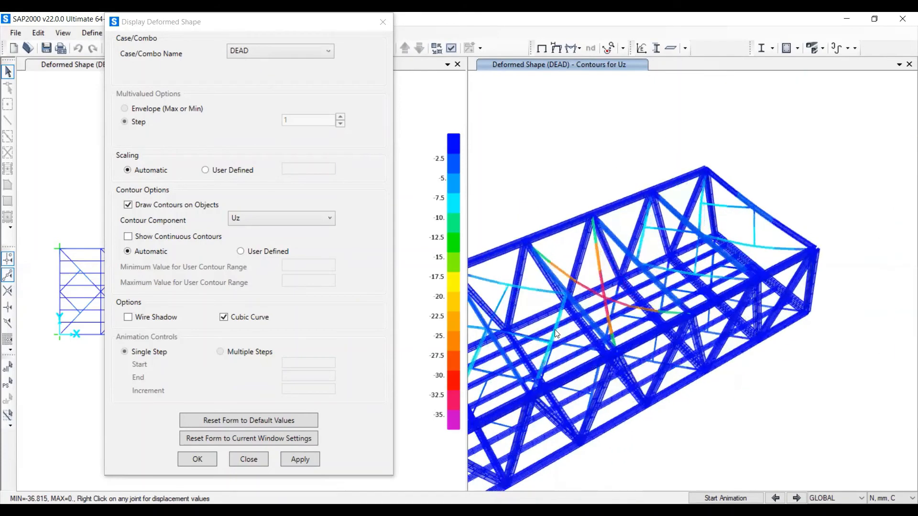
pyautogui.scroll(-2, 643, 298)
pyautogui.scroll(-2, 603, 309)
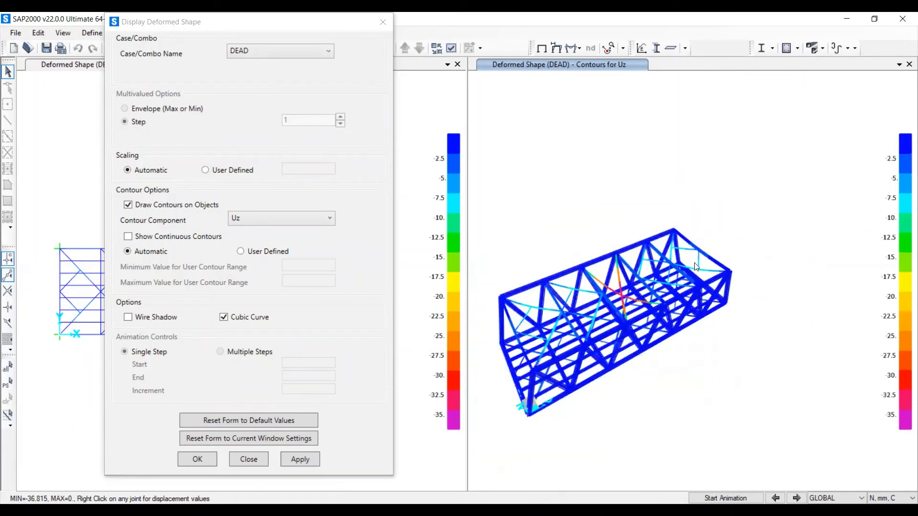
pyautogui.scroll(-2, 696, 267)
pyautogui.scroll(2, 632, 306)
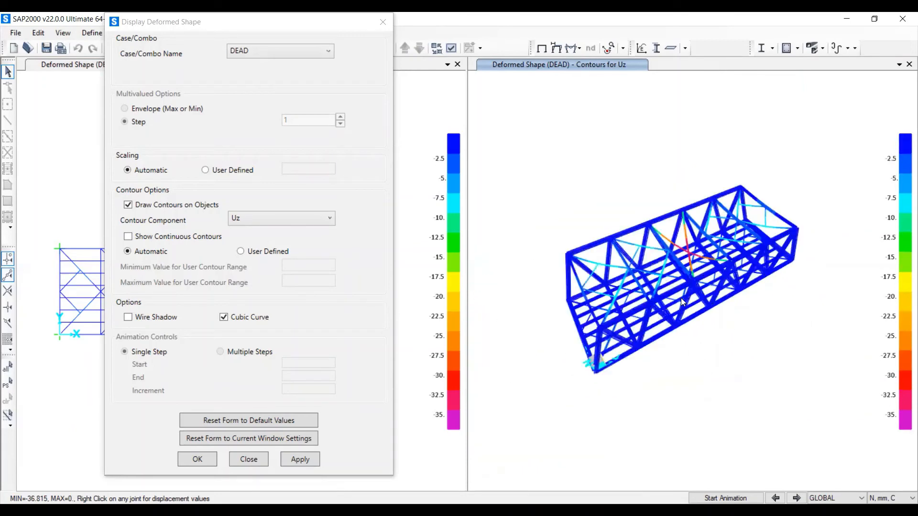
pyautogui.scroll(2, 680, 301)
pyautogui.scroll(-2, 668, 327)
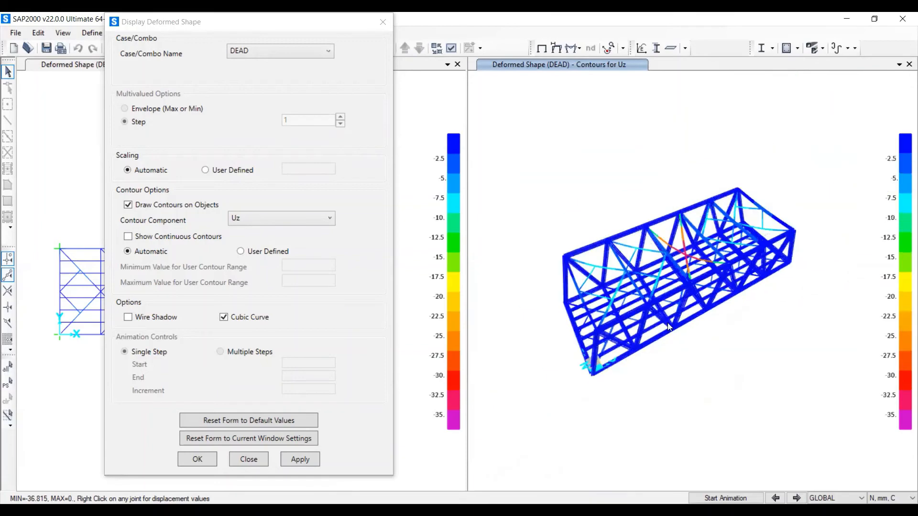
pyautogui.keyDown('shift'); pyautogui.moveTo(668, 326); pyautogui.dragTo(655, 222, button='middle'); pyautogui.keyUp('shift')
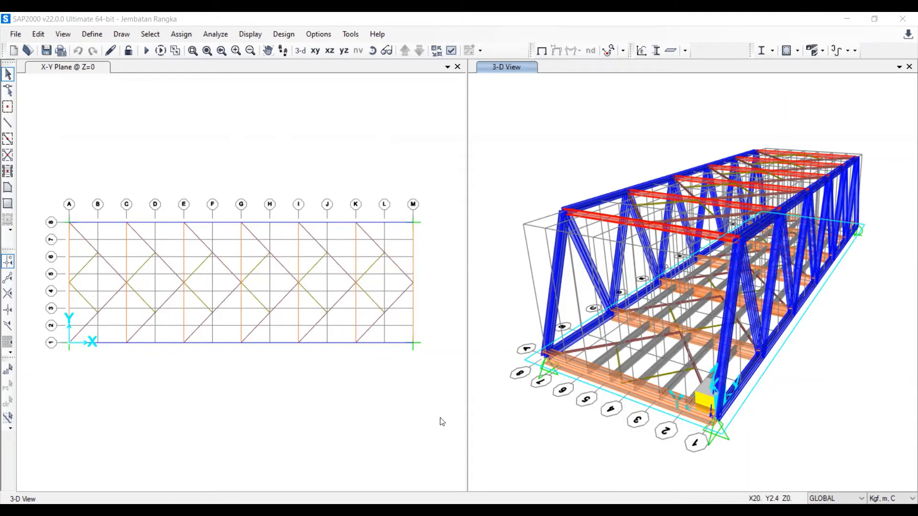
# - Check the top bracing in plan at Z=6, return the plan to Z=0, and inspect the bridge in 3-D
pyautogui.click(370, 161)
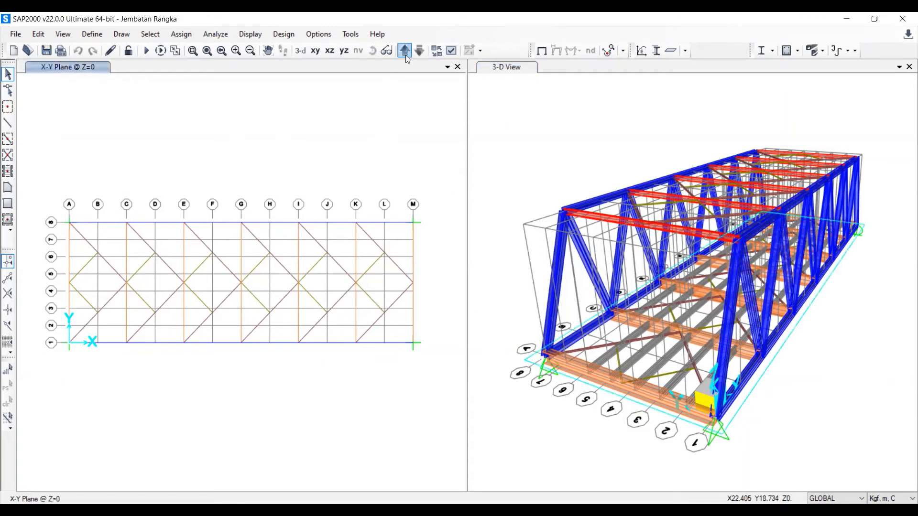
pyautogui.click(405, 55)
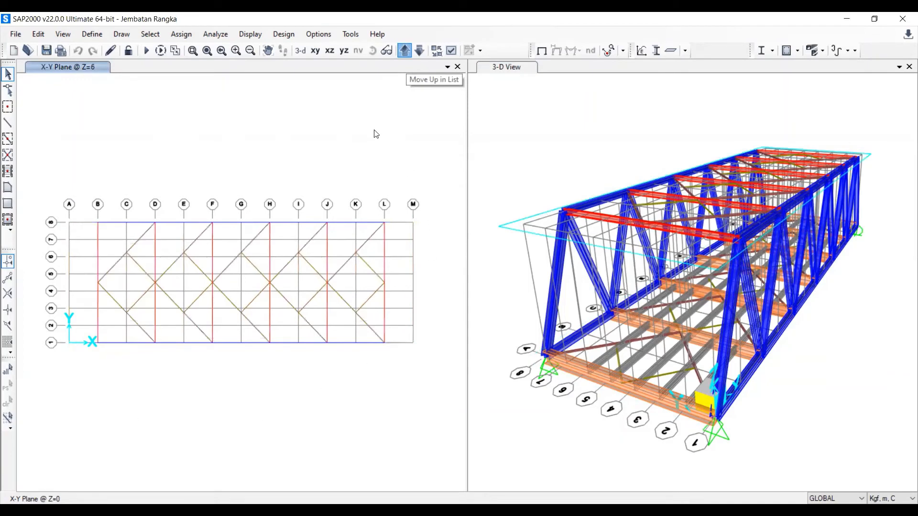
pyautogui.click(419, 50)
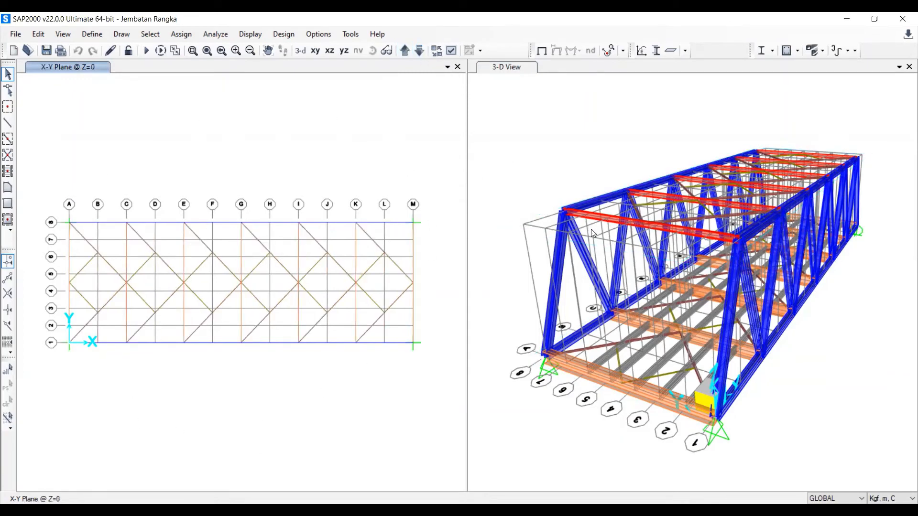
pyautogui.keyDown('shift'); pyautogui.moveTo(558, 201); pyautogui.dragTo(500, 185, button='middle'); pyautogui.keyUp('shift')
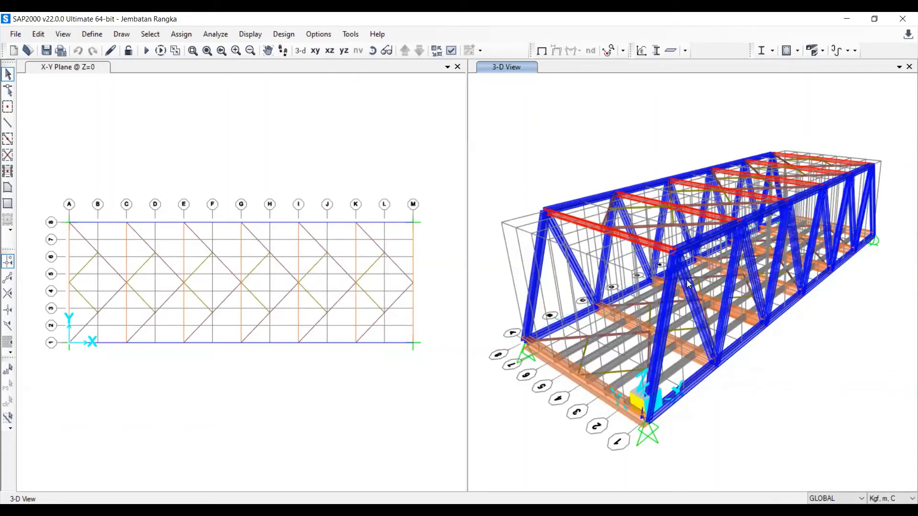
pyautogui.scroll(-3, 629, 312)
pyautogui.scroll(3, 629, 312)
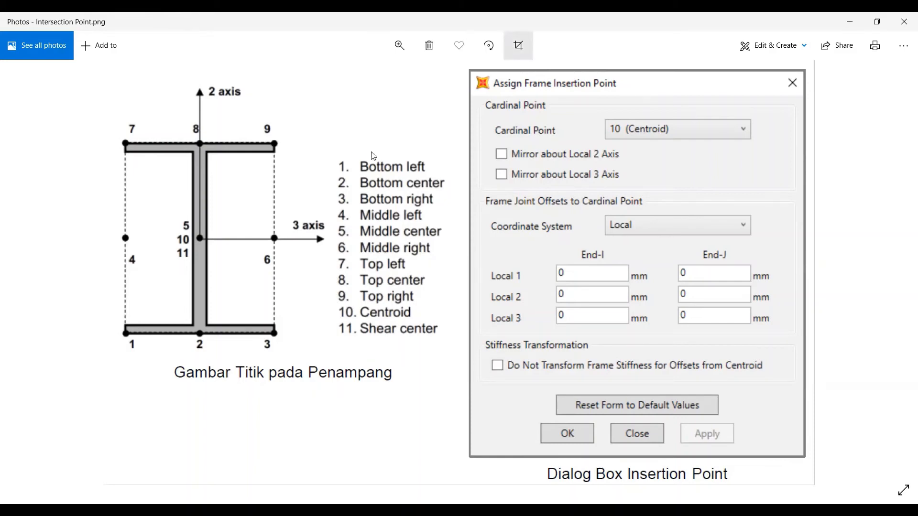
# - Switch back to SAP2000 and select all frames that have the IWF 600.300.12.20 section
pyautogui.hotkey('alt', 'Tab')
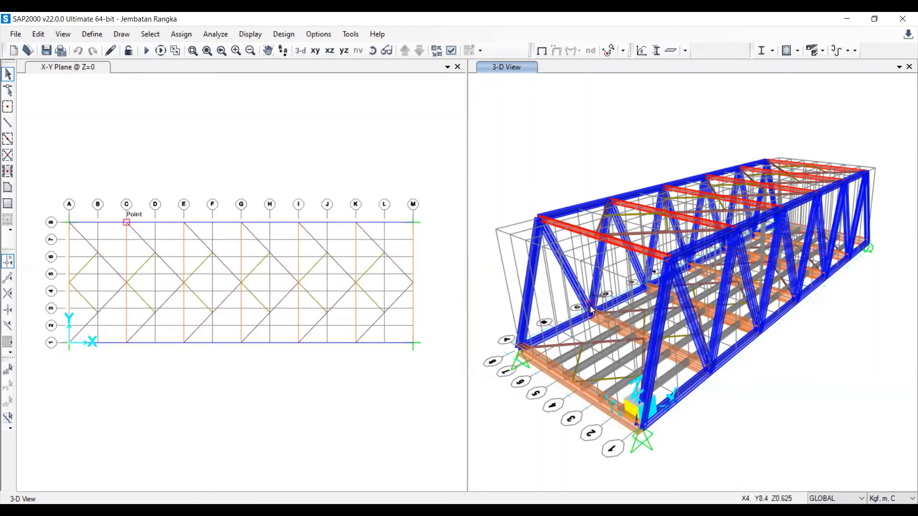
pyautogui.scroll(-3, 612, 329)
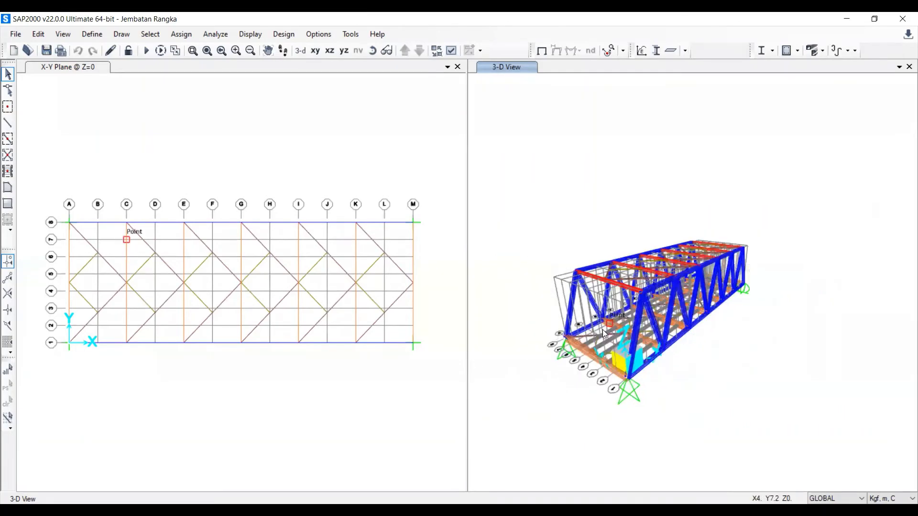
pyautogui.scroll(3, 600, 333)
pyautogui.moveTo(610, 381); pyautogui.dragTo(609, 330, button='middle')
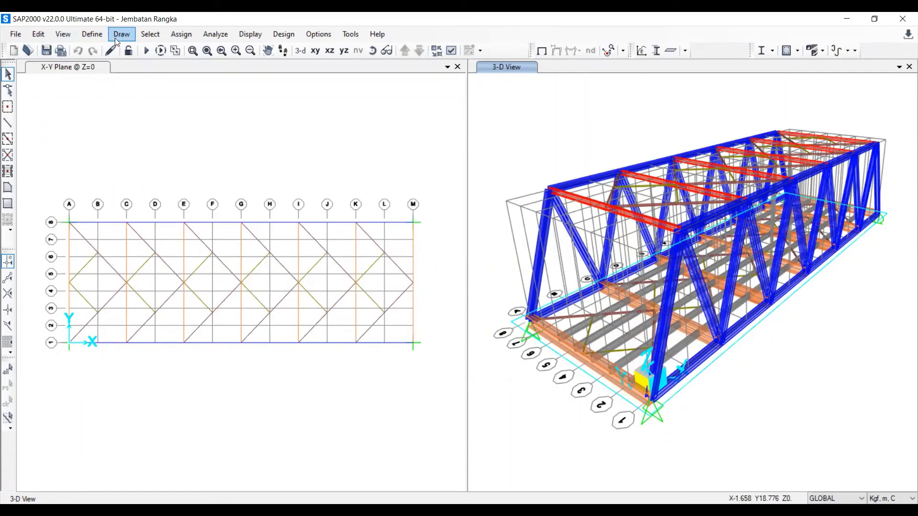
pyautogui.click(151, 37)
pyautogui.moveTo(182, 47)
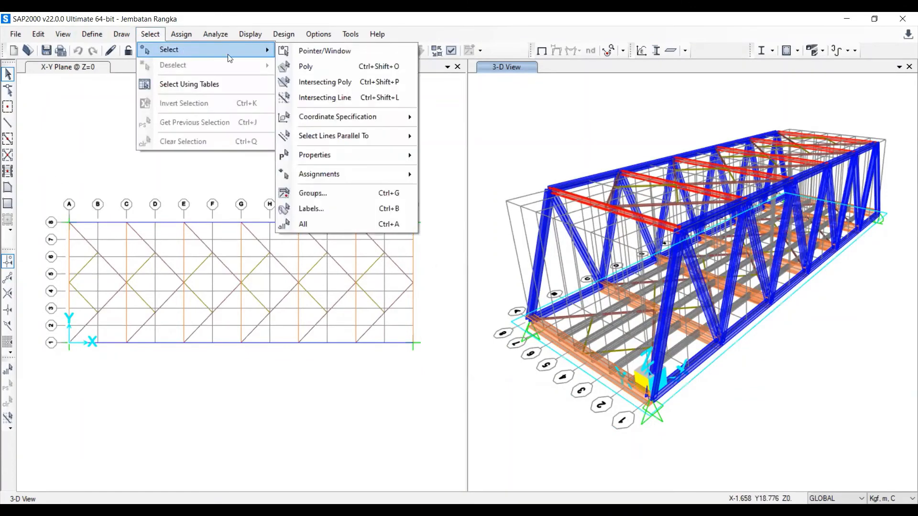
pyautogui.moveTo(378, 154)
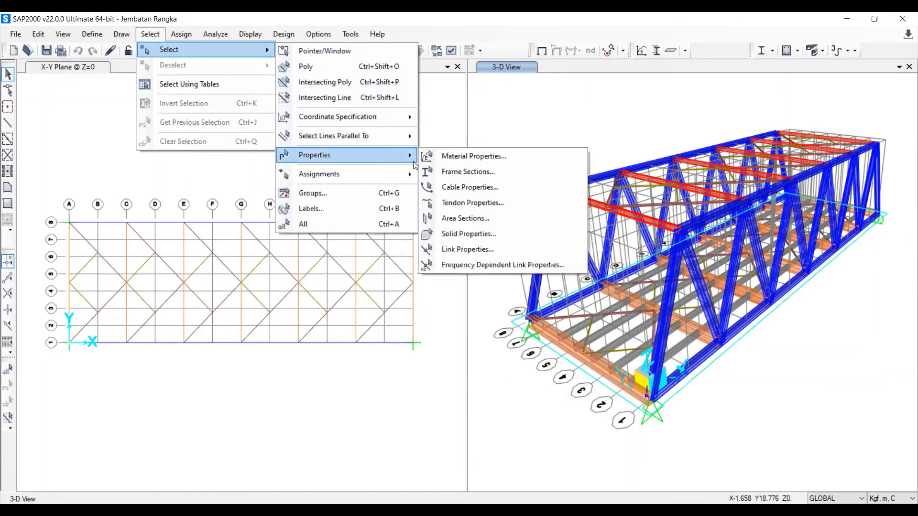
pyautogui.click(482, 173)
pyautogui.click(411, 224)
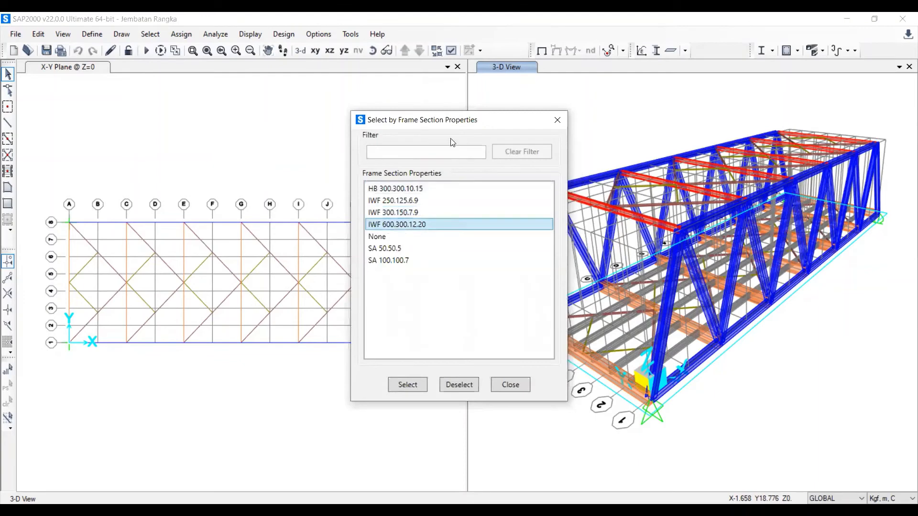
pyautogui.moveTo(396, 119); pyautogui.dragTo(341, 87)
pyautogui.click(353, 352)
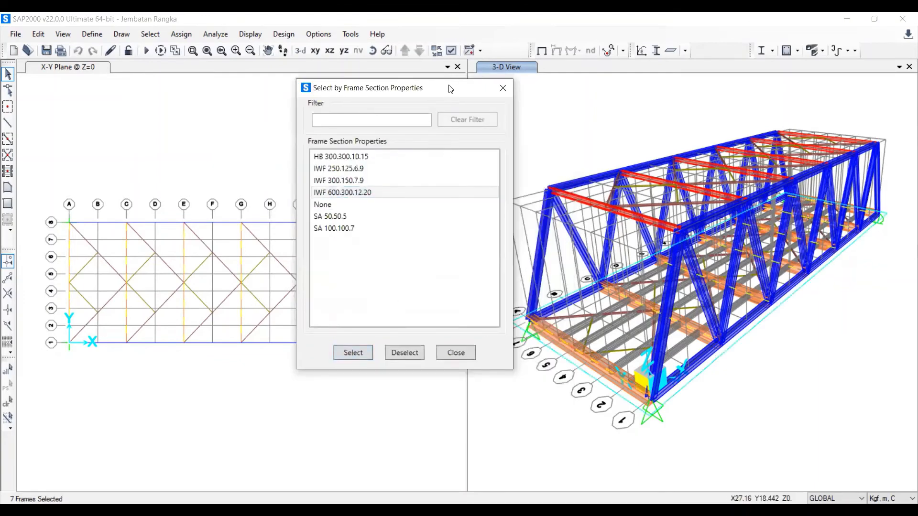
pyautogui.moveTo(334, 88); pyautogui.dragTo(124, 119)
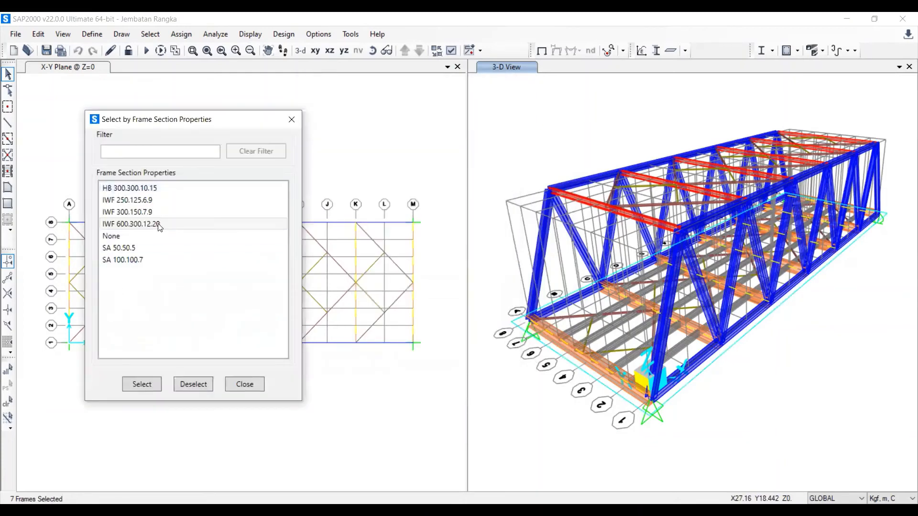
# - Start a frame insertion point assignment for the selected frames and set the joint offset coordinate system to GLOBAL
pyautogui.click(199, 214)
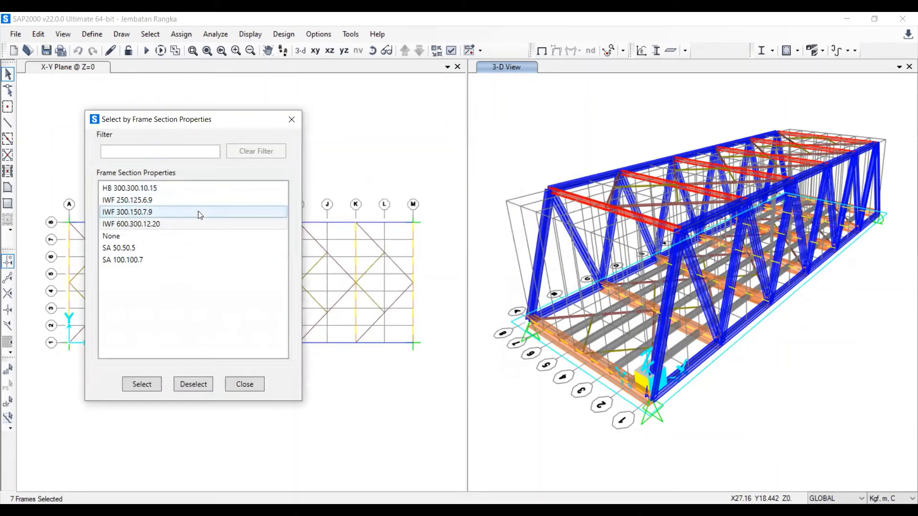
pyautogui.click(182, 35)
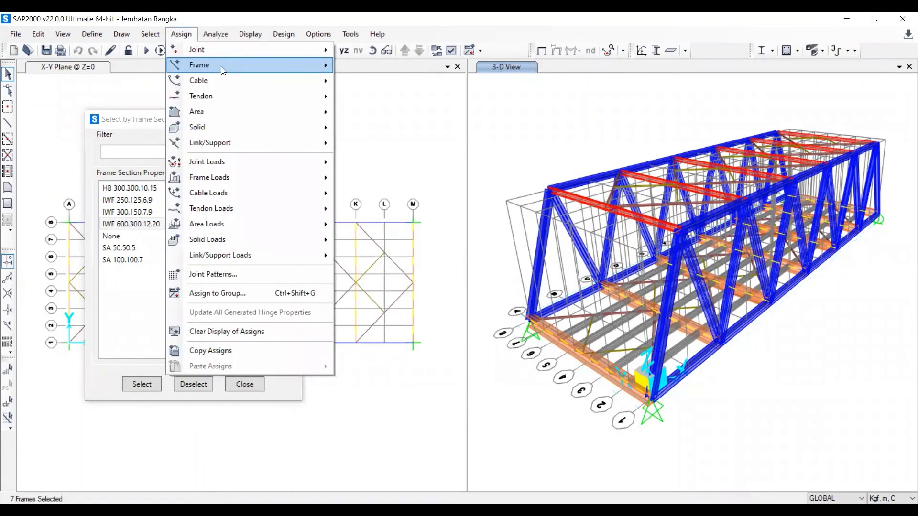
pyautogui.moveTo(222, 70)
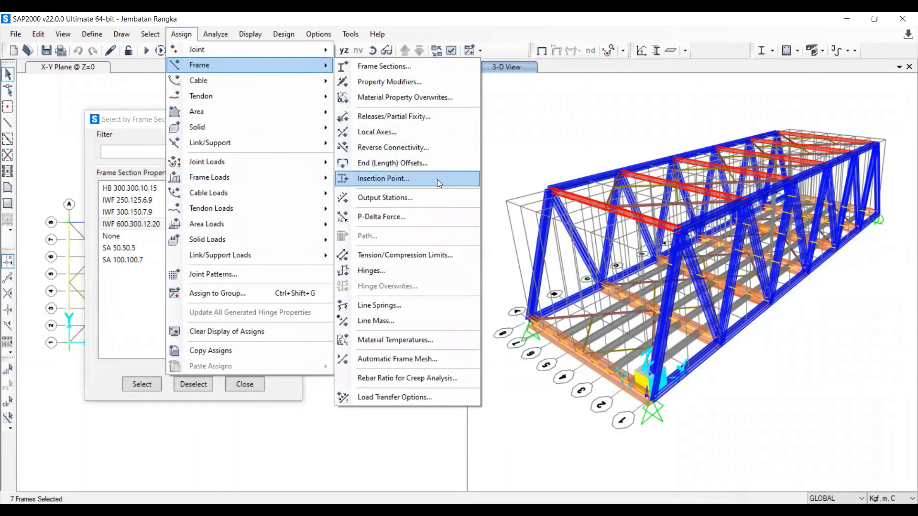
pyautogui.press('Return')
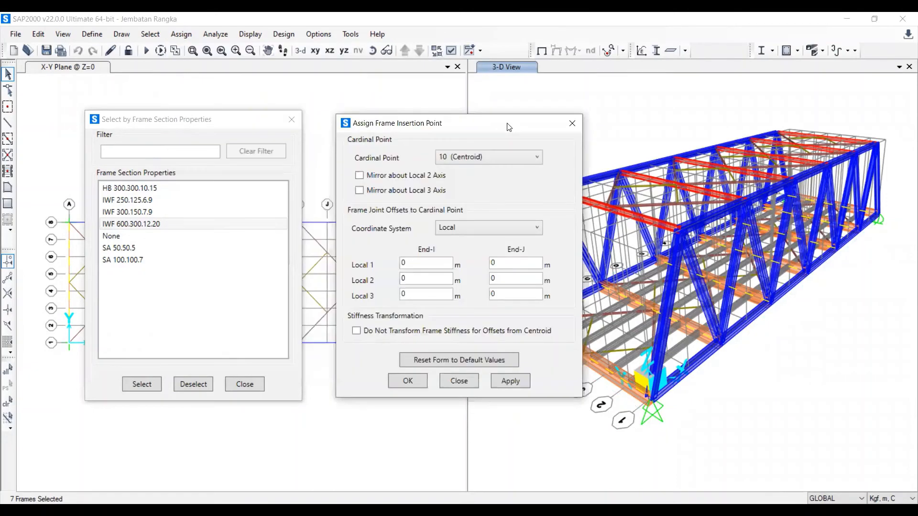
pyautogui.moveTo(487, 127); pyautogui.dragTo(462, 125)
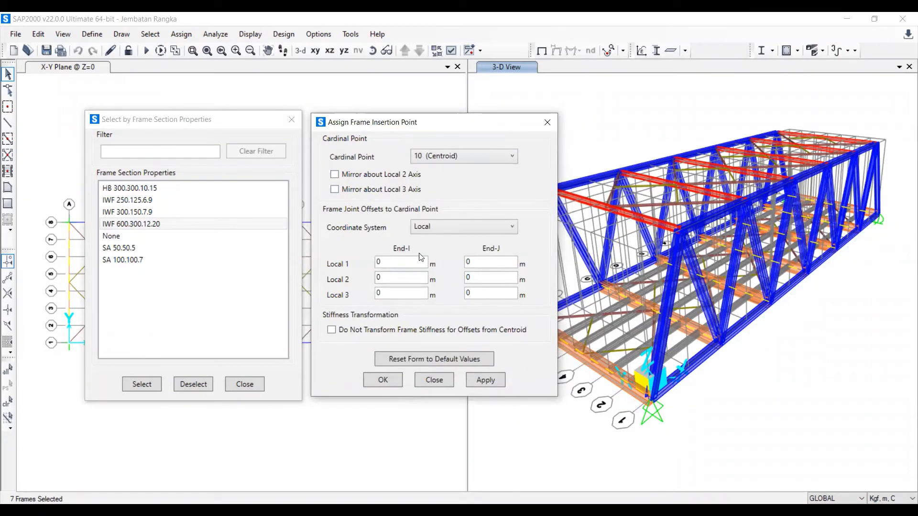
pyautogui.click(457, 225)
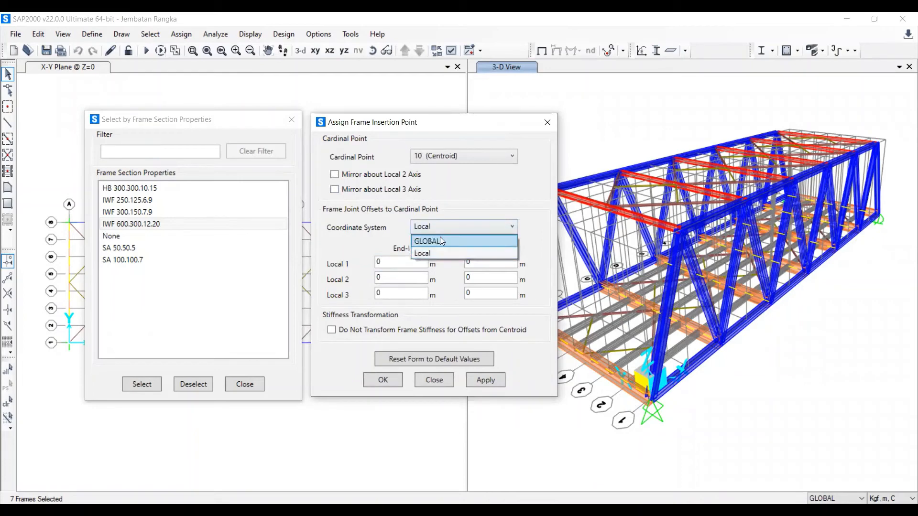
pyautogui.click(462, 222)
pyautogui.click(462, 221)
pyautogui.click(442, 240)
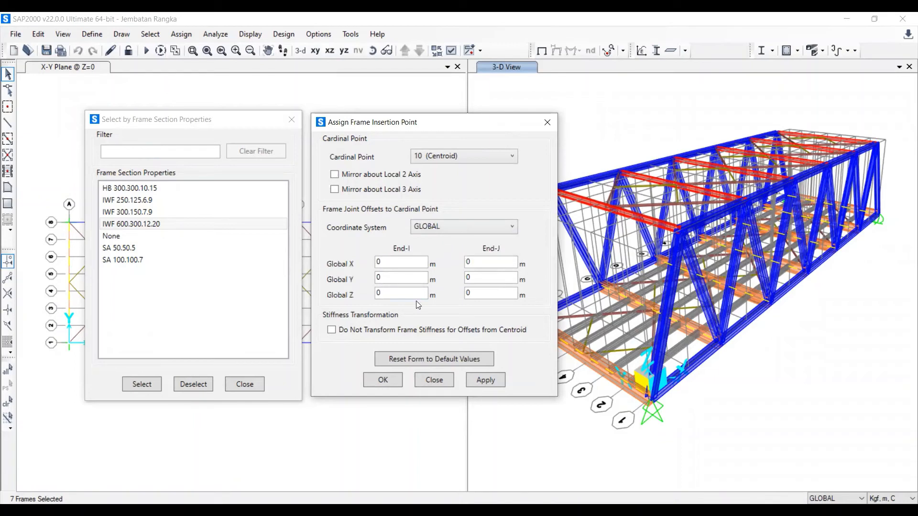
# - Apply a Global Z joint offset of 0.15 m at End-I and End-J to the selected IWF 600.300.12.20 frames
pyautogui.doubleClick(388, 295)
pyautogui.doubleClick(481, 295)
pyautogui.scroll(-3, 643, 323)
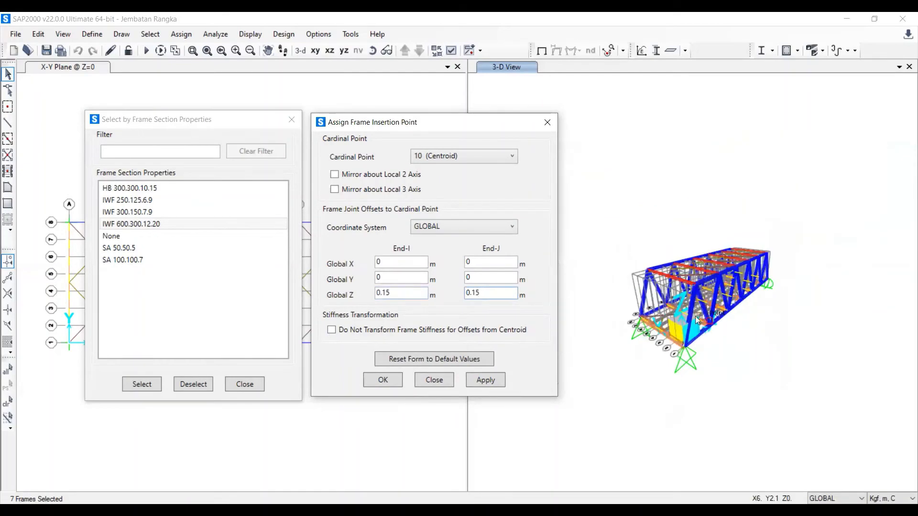
pyautogui.scroll(6, 694, 317)
pyautogui.scroll(-5, 660, 318)
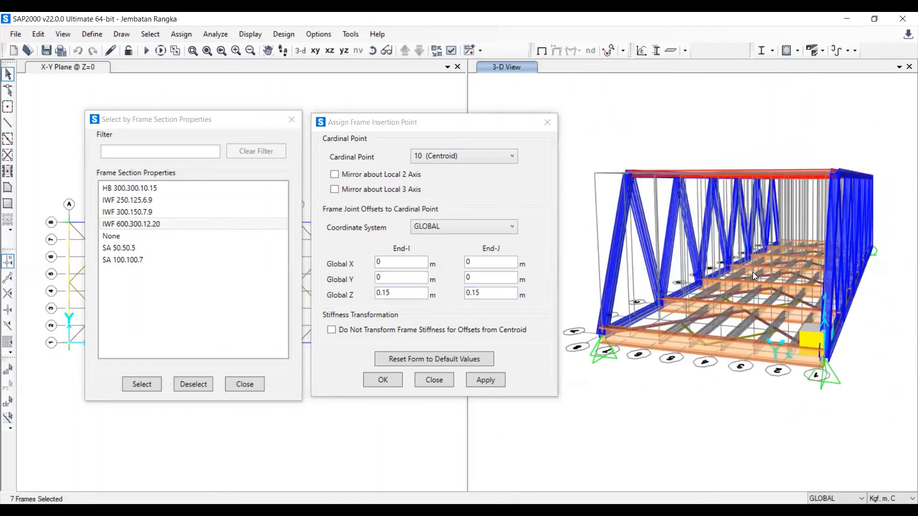
pyautogui.scroll(5, 655, 328)
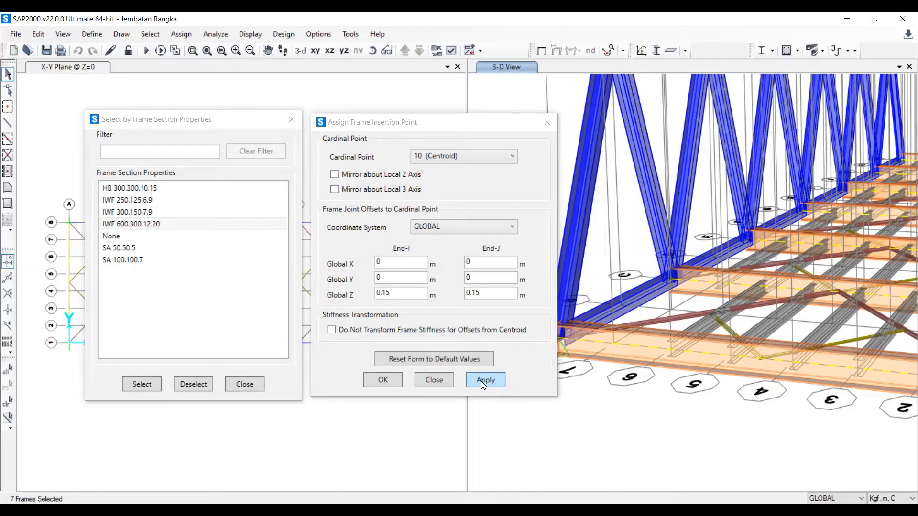
pyautogui.click(483, 381)
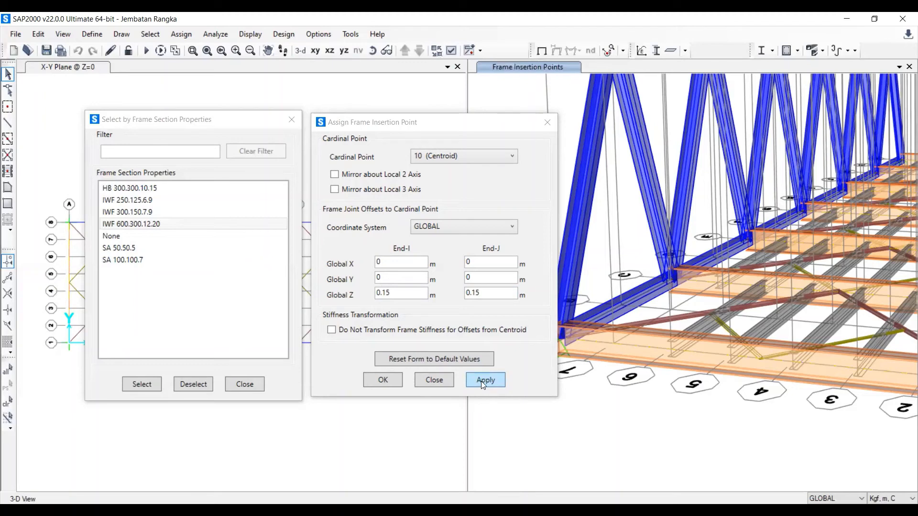
pyautogui.click(611, 344)
pyautogui.click(649, 345)
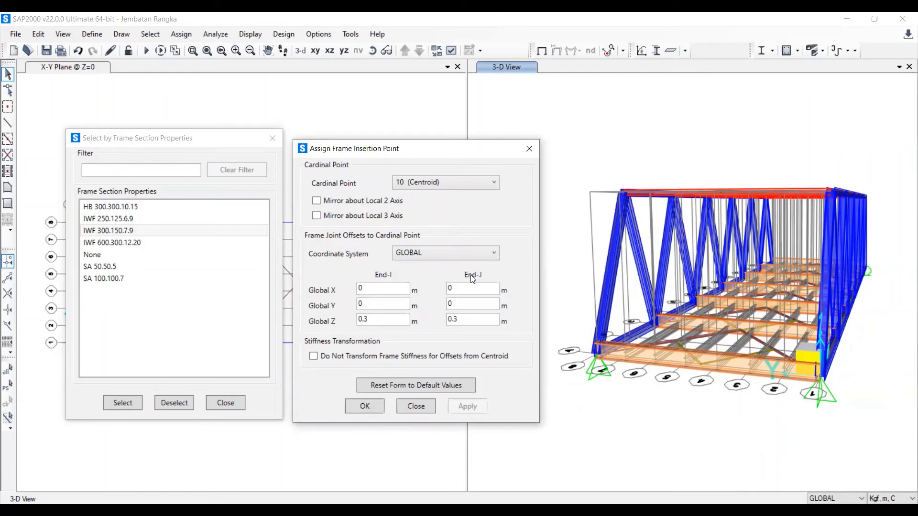
# - Select all IWF 300.150.7.9 frames and apply a Global Z joint offset of 0.3 m at both ends
pyautogui.click(115, 232)
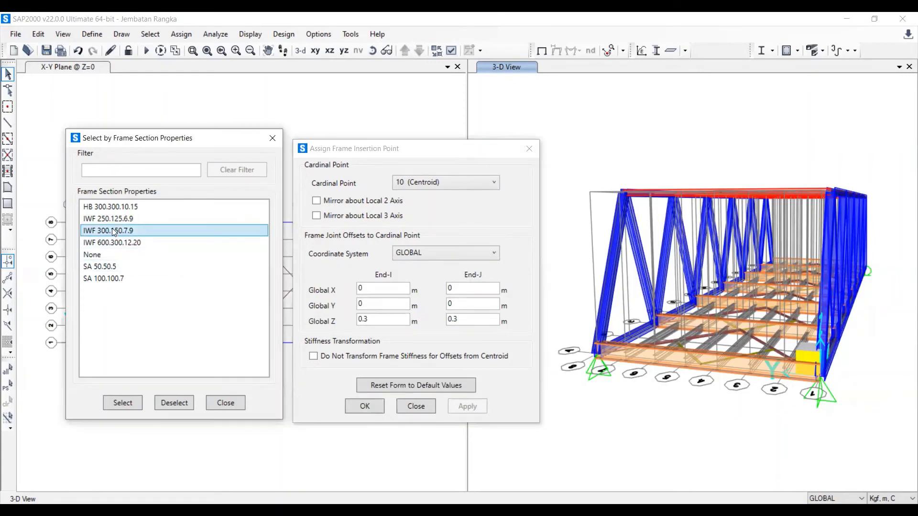
pyautogui.click(124, 402)
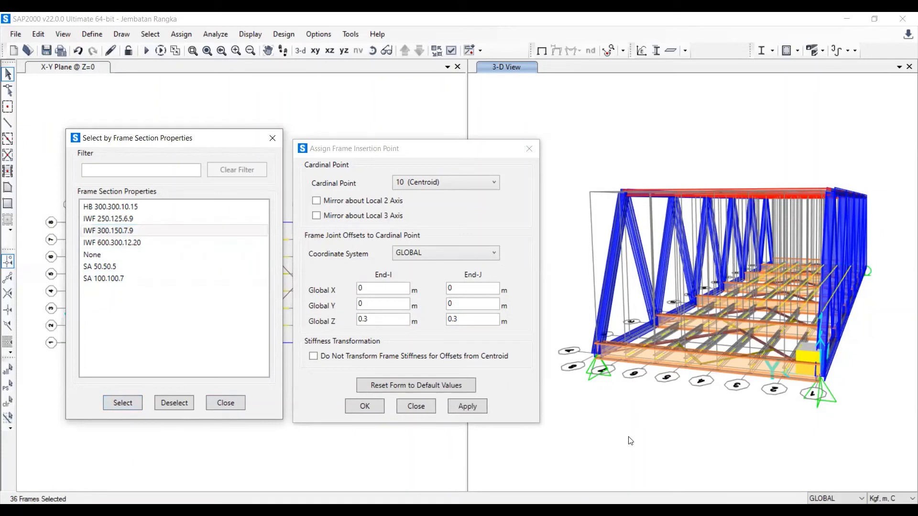
pyautogui.click(384, 319)
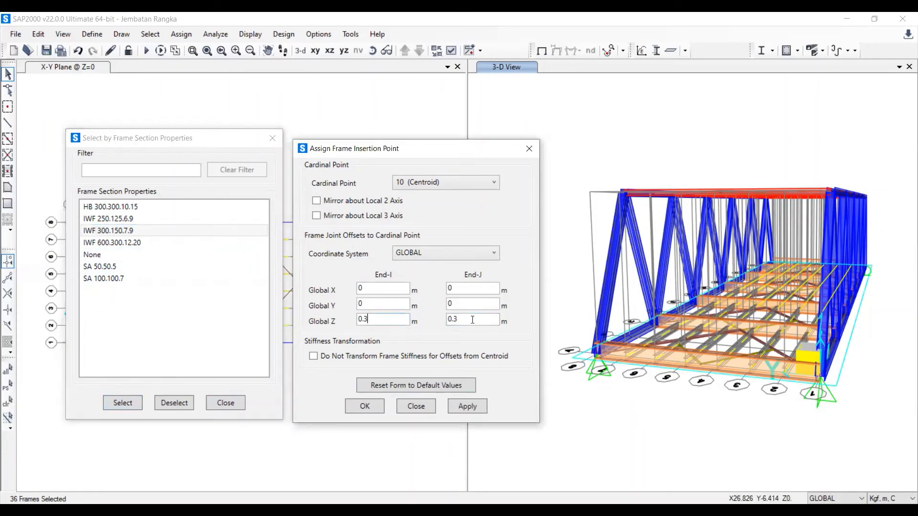
pyautogui.click(472, 320)
pyautogui.click(385, 325)
pyautogui.click(470, 408)
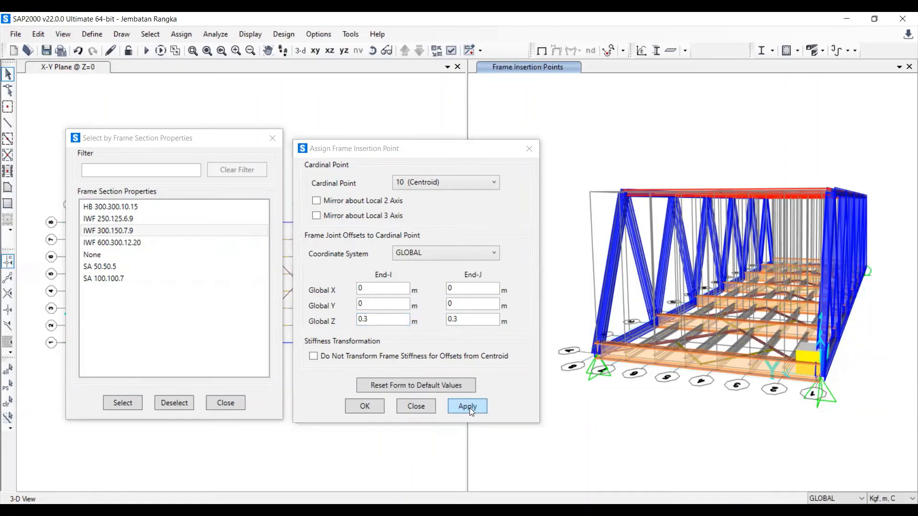
# - Examine how the offset stringers meet the cross girders and bottom chord in the 3-D view
pyautogui.scroll(3, 713, 314)
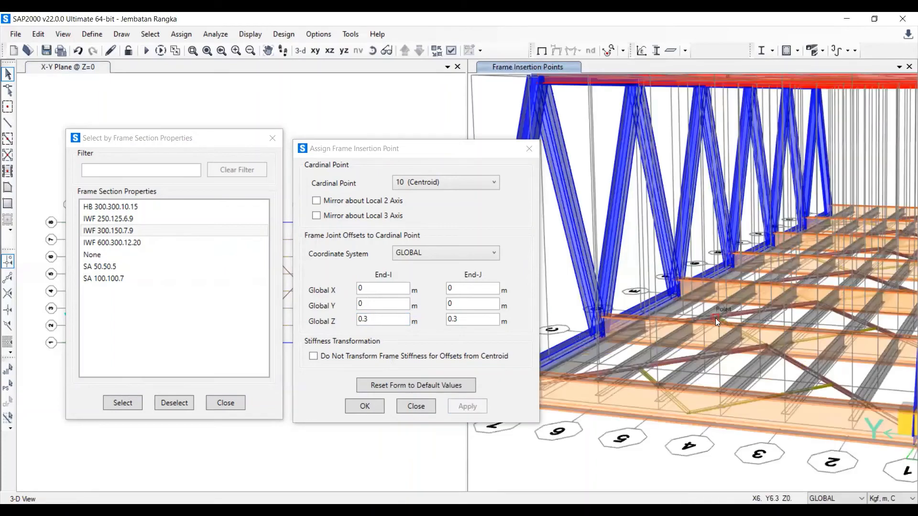
pyautogui.scroll(-3, 715, 319)
pyautogui.scroll(3, 670, 330)
pyautogui.scroll(3, 725, 323)
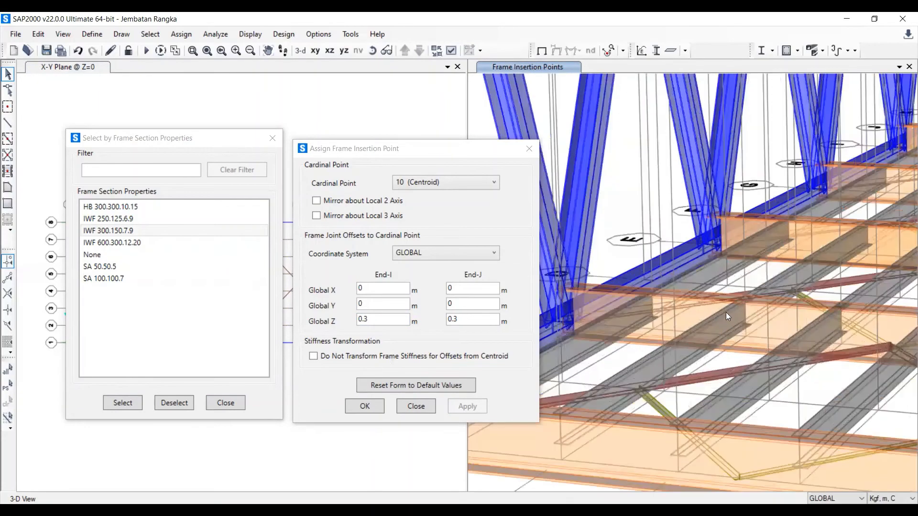
pyautogui.scroll(-3, 730, 300)
pyautogui.scroll(2, 594, 352)
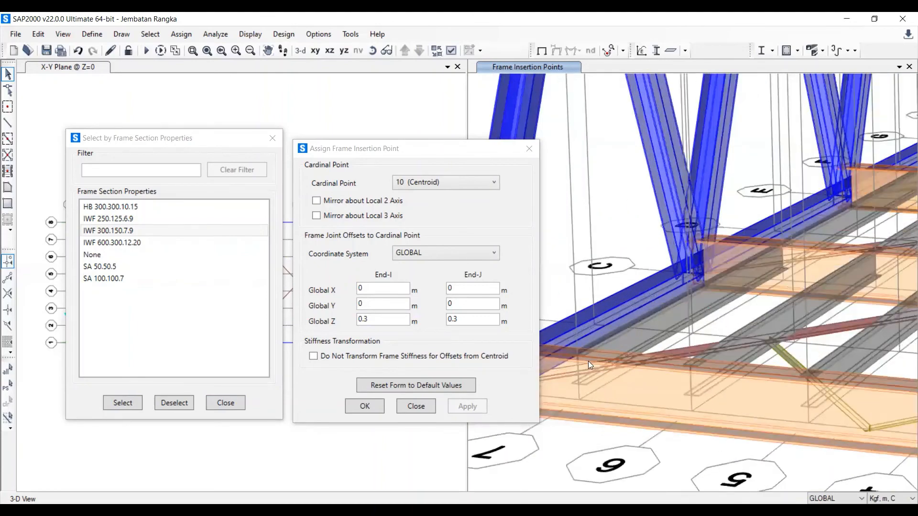
pyautogui.scroll(-3, 669, 321)
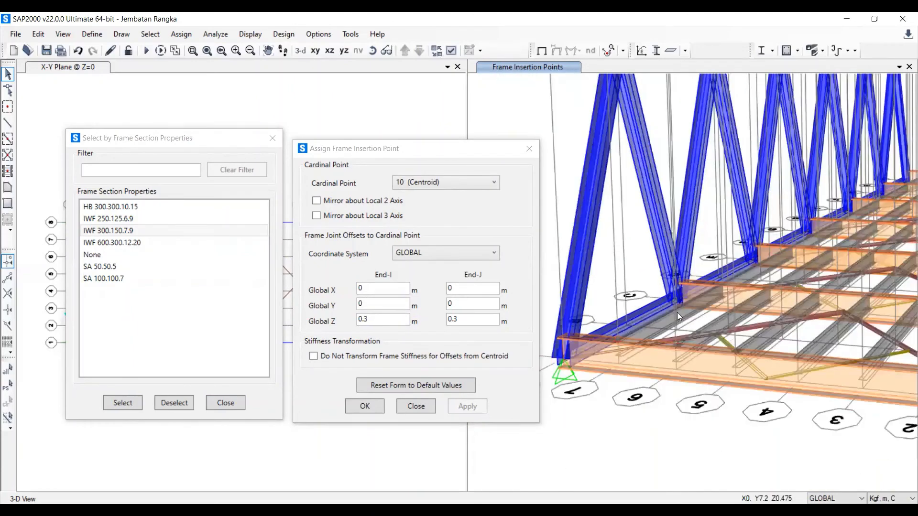
pyautogui.scroll(2, 729, 297)
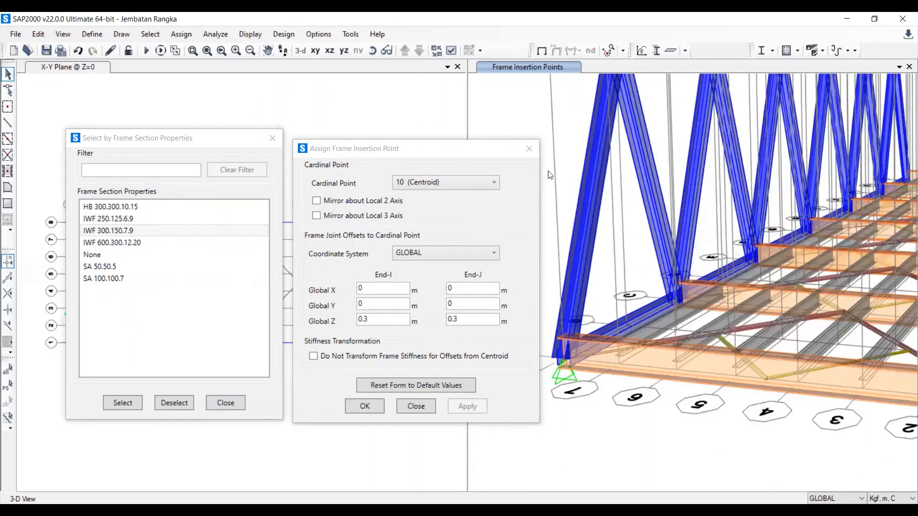
# - Close the insertion point and section selection dialogs and view the bridge end-on in 3-D
pyautogui.click(529, 147)
pyautogui.click(270, 138)
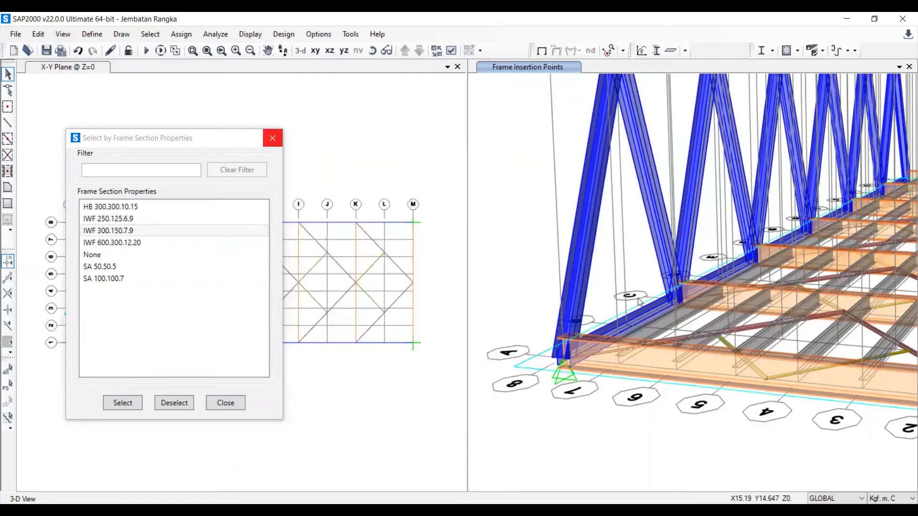
pyautogui.scroll(-3, 637, 294)
pyautogui.keyDown('shift'); pyautogui.moveTo(655, 307); pyautogui.dragTo(632, 300, button='middle'); pyautogui.keyUp('shift')
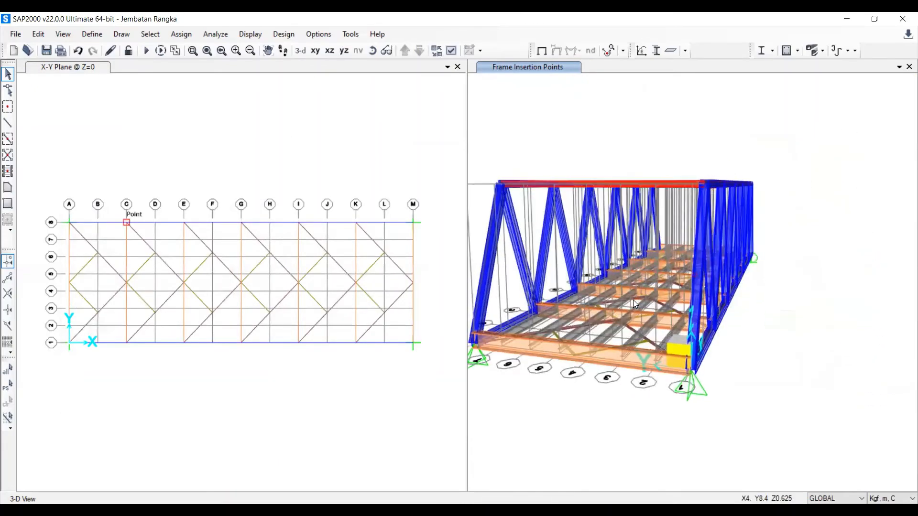
pyautogui.scroll(3, 605, 324)
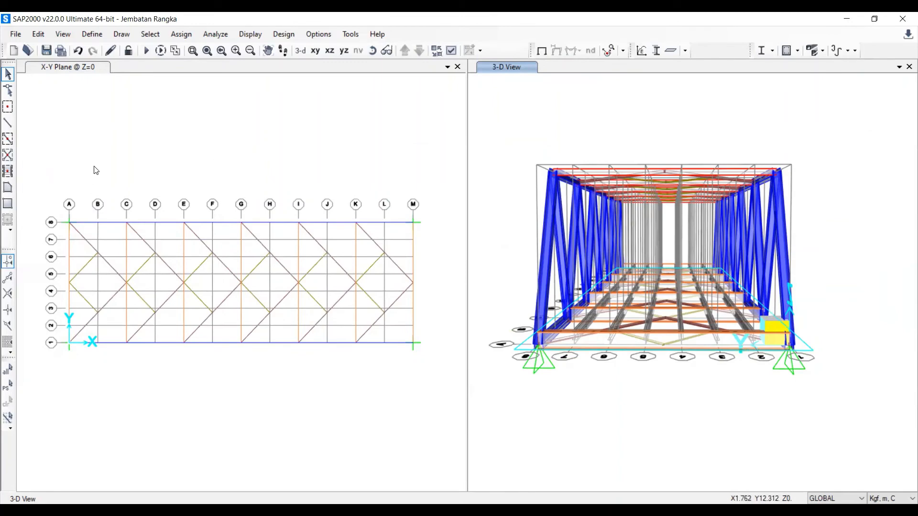
# - Draw a four-point slab area with section Pelat Lantai 150mm between grids A–C and 7–8 in the Z=0 plan
pyautogui.click(7, 191)
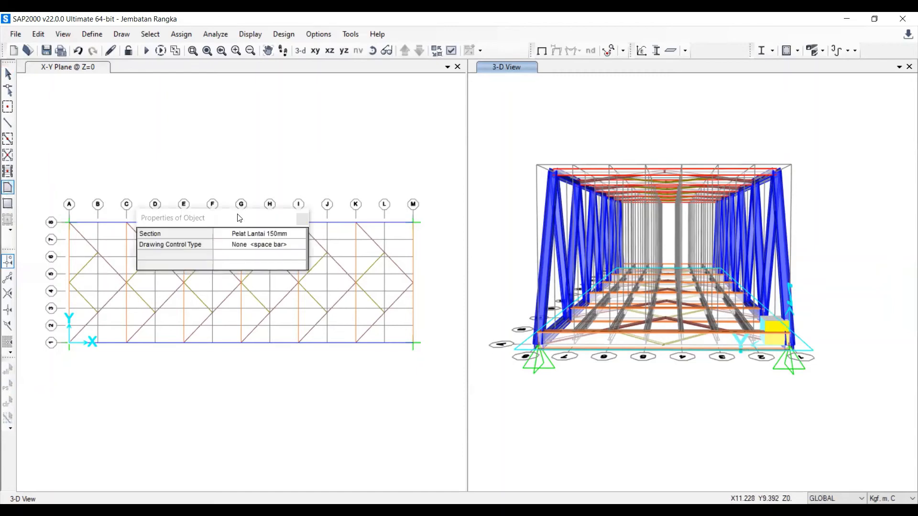
pyautogui.moveTo(239, 218); pyautogui.dragTo(258, 85)
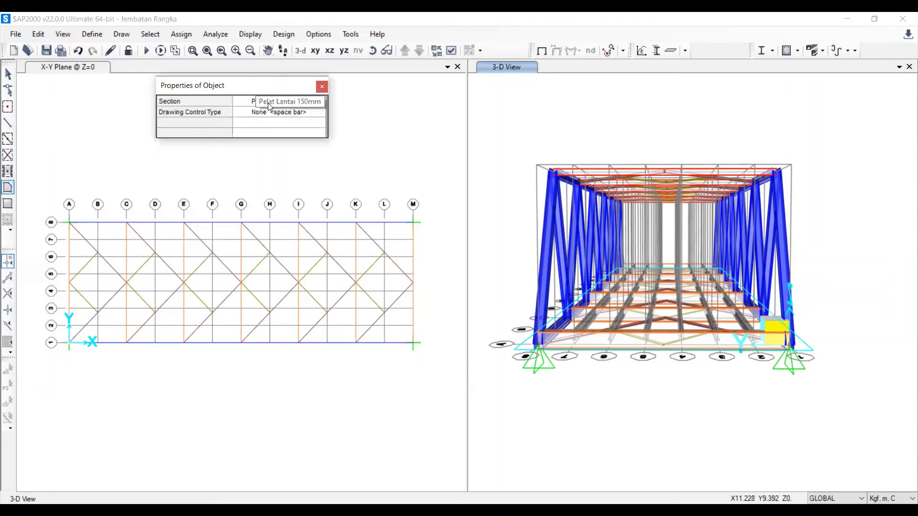
pyautogui.scroll(2, 78, 236)
pyautogui.scroll(-2, 79, 236)
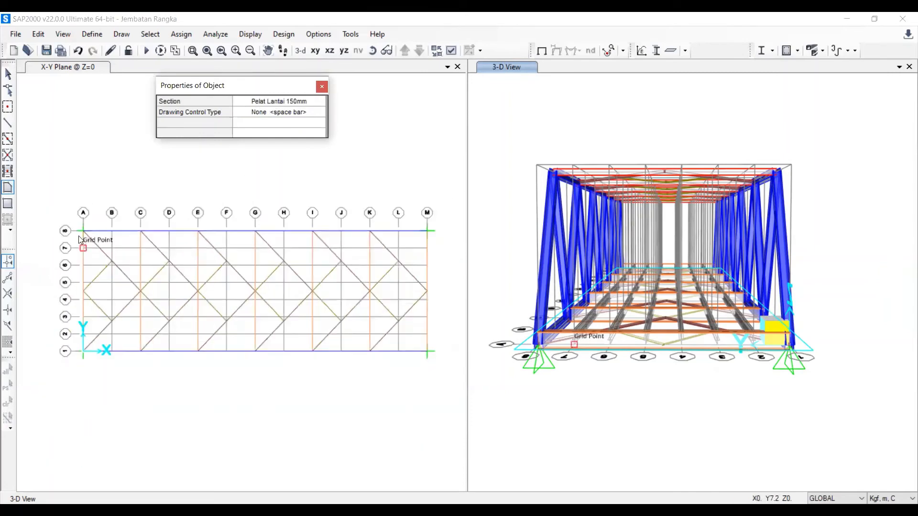
pyautogui.scroll(2, 78, 236)
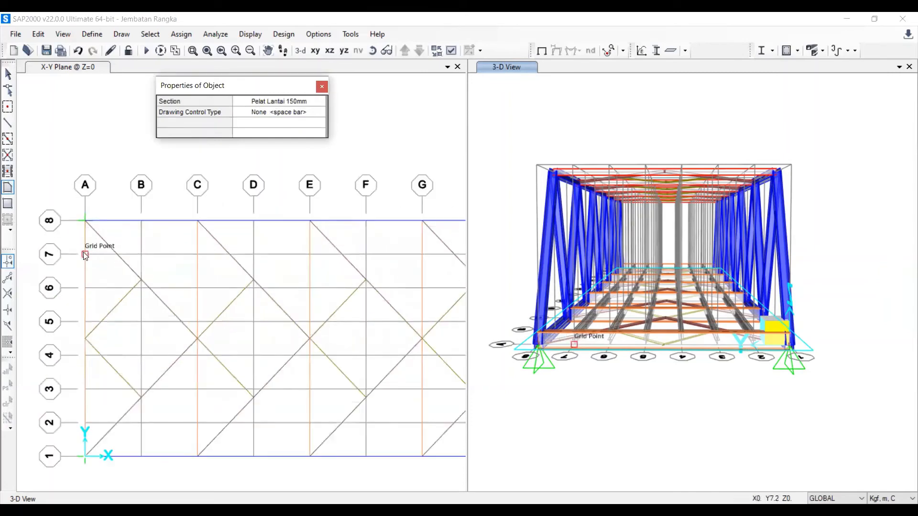
pyautogui.click(84, 254)
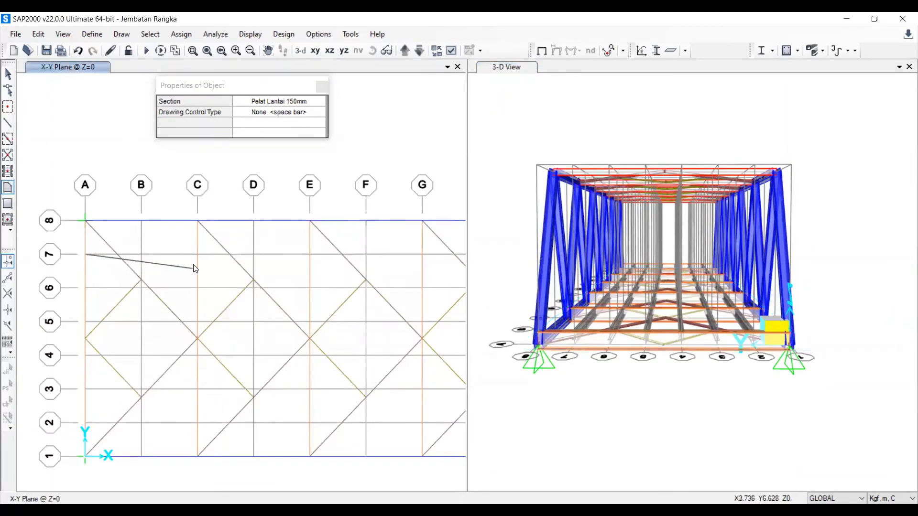
pyautogui.click(197, 254)
pyautogui.click(196, 221)
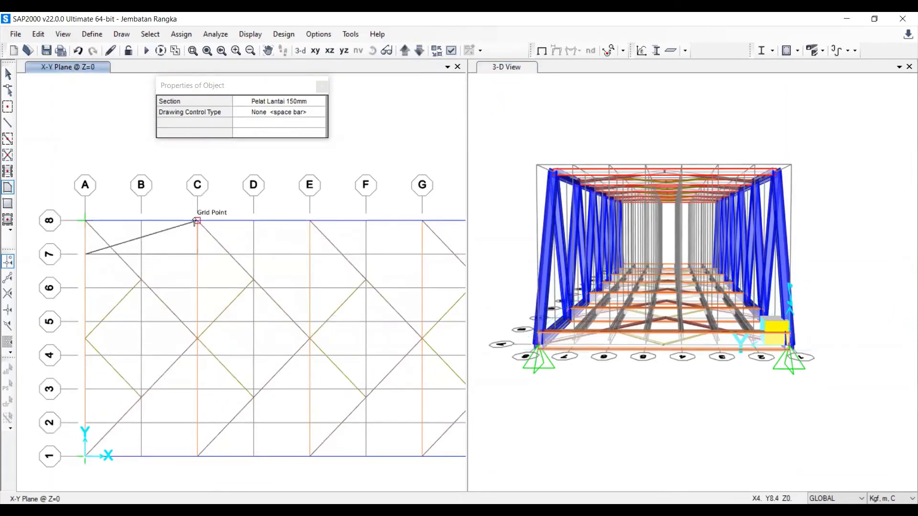
pyautogui.click(89, 222)
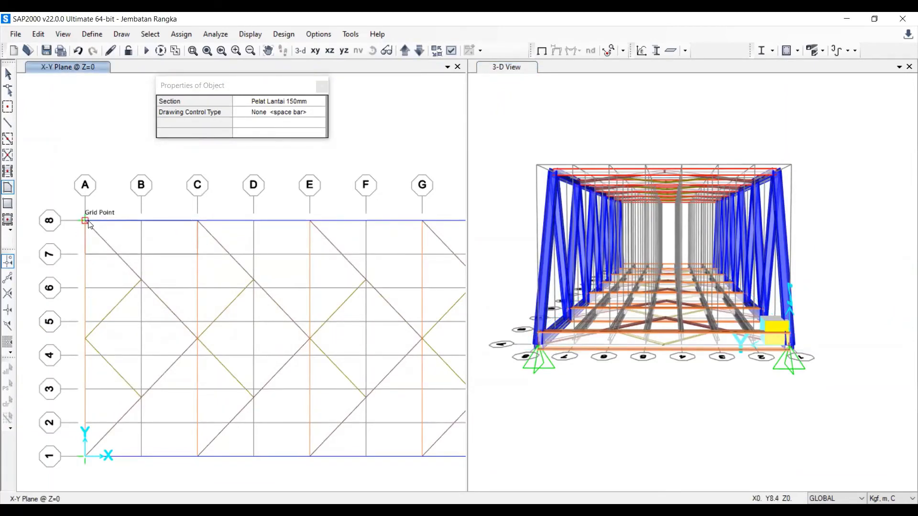
pyautogui.press('Return')
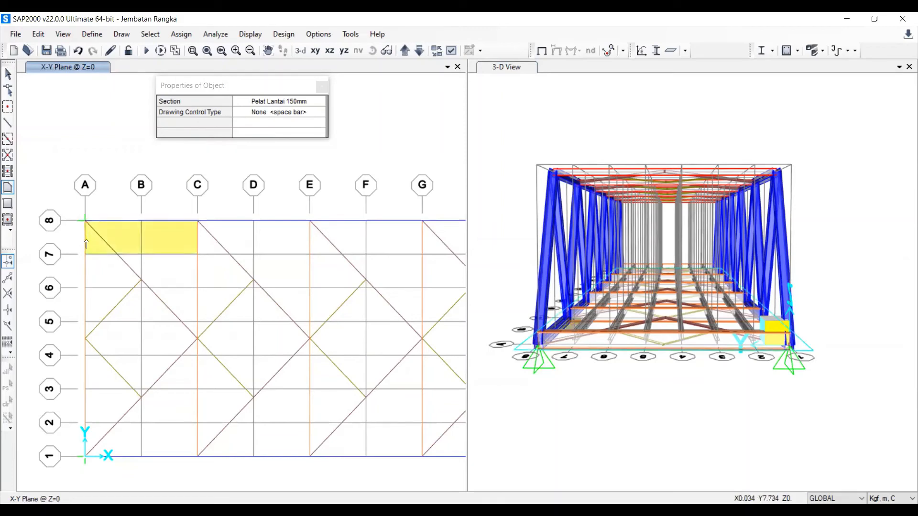
# - Draw two more Pelat Lantai 150mm slab panels between grids A and C, spanning grids 6–7 and 5–6
pyautogui.click(86, 288)
pyautogui.click(198, 288)
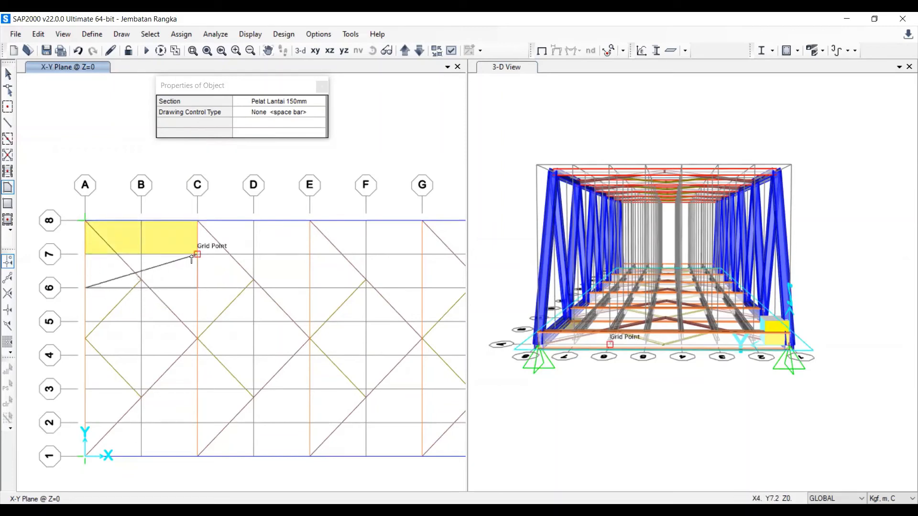
pyautogui.click(197, 254)
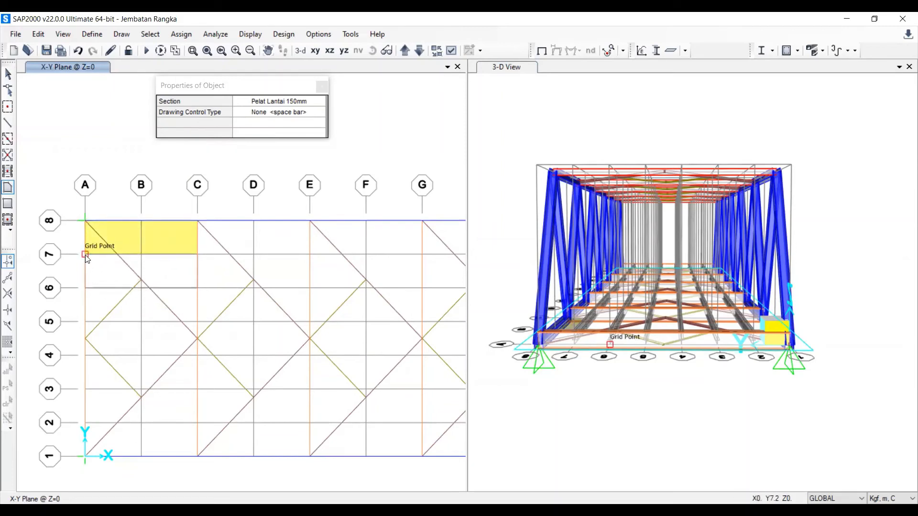
pyautogui.click(85, 255)
pyautogui.press('Return')
pyautogui.click(210, 306)
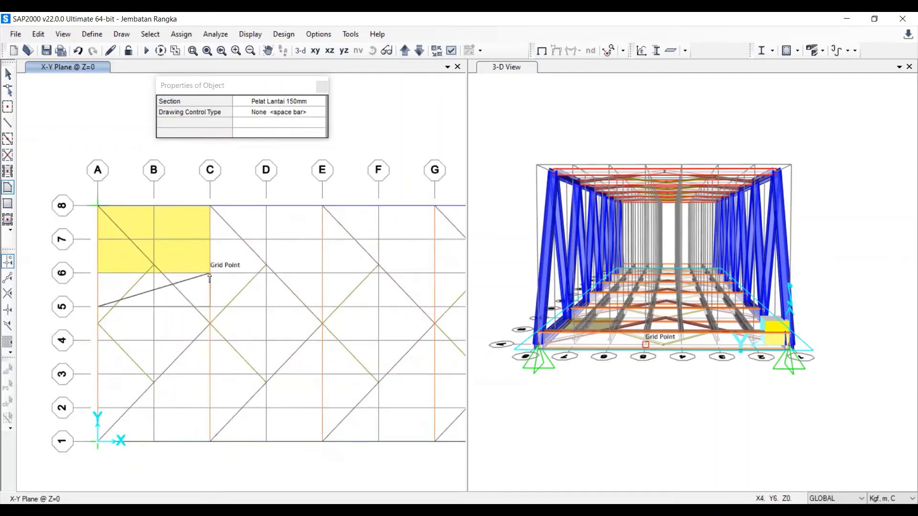
pyautogui.click(210, 273)
pyautogui.click(98, 273)
pyautogui.press('Return')
# - Draw Pelat Lantai 150mm slab panels between grids A and C across grids 4–5 and 3–4
pyautogui.click(98, 340)
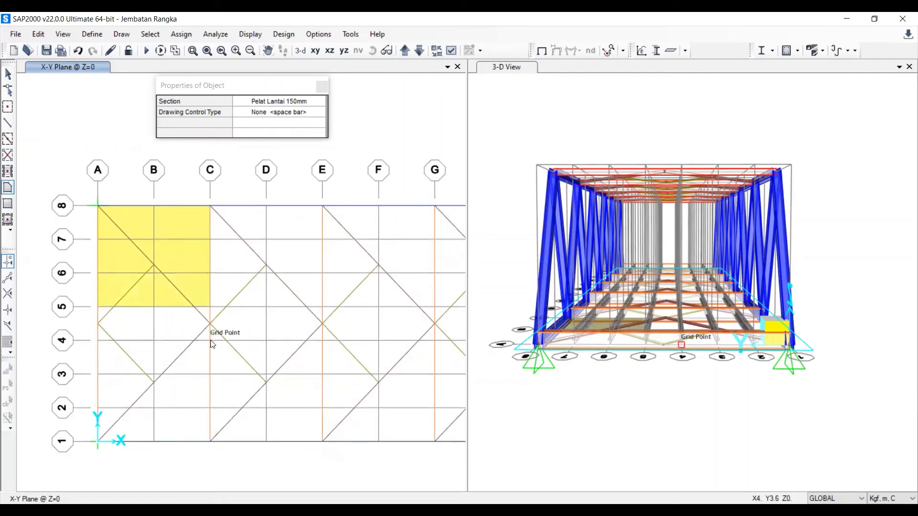
pyautogui.click(210, 340)
pyautogui.click(210, 306)
pyautogui.click(98, 306)
pyautogui.press('Return')
pyautogui.click(98, 374)
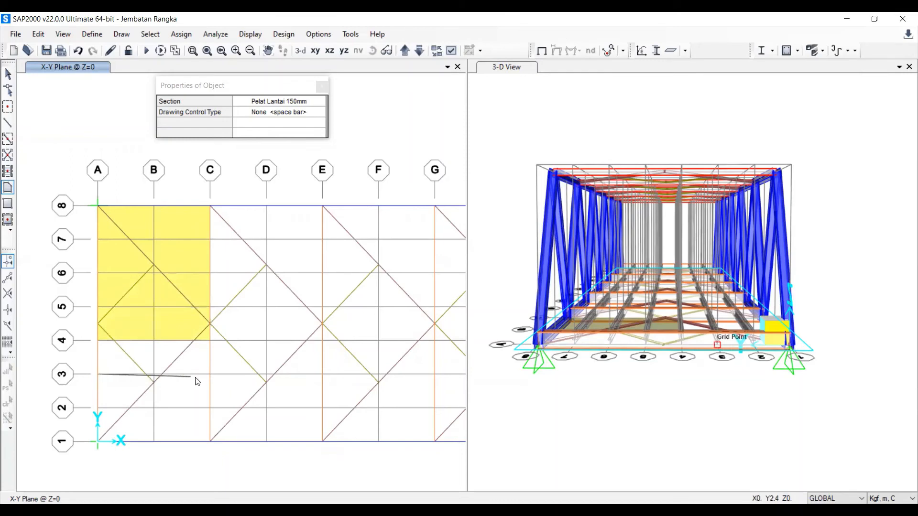
pyautogui.click(209, 374)
pyautogui.click(210, 340)
pyautogui.click(98, 340)
pyautogui.press('Return')
# - Complete the first bay between grids A and C with slab panels across grids 2–3 and 1–2, and end area drawing
pyautogui.moveTo(98, 341); pyautogui.dragTo(97, 308, button='middle')
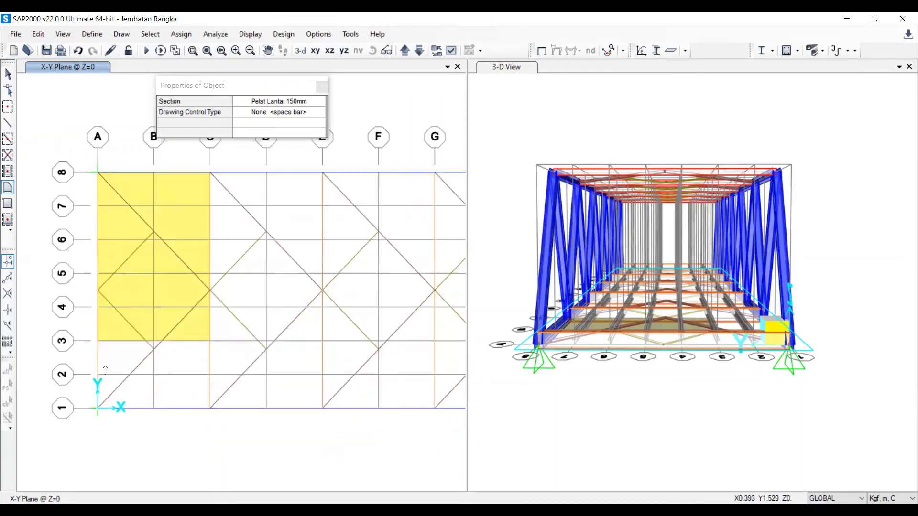
pyautogui.click(98, 374)
pyautogui.click(210, 374)
pyautogui.click(210, 340)
pyautogui.click(98, 341)
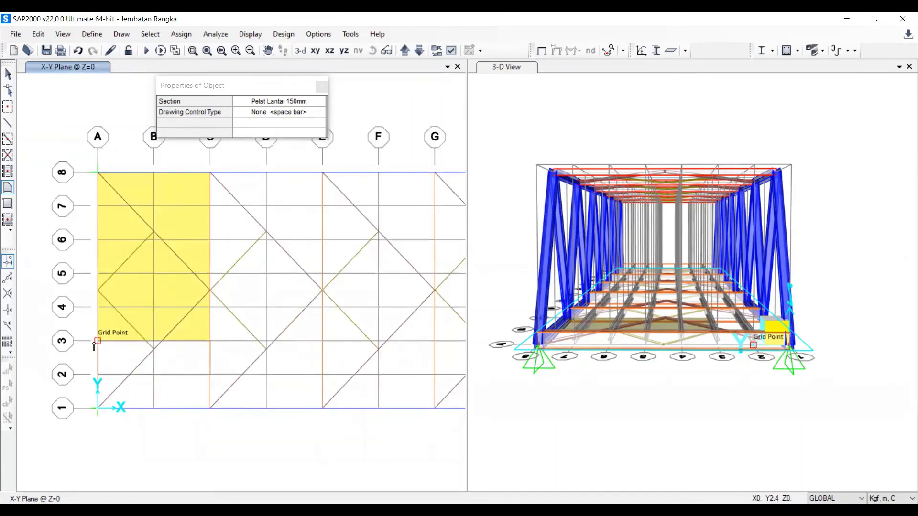
pyautogui.press('Return')
pyautogui.moveTo(98, 374); pyautogui.dragTo(81, 339, button='middle')
pyautogui.click(81, 339)
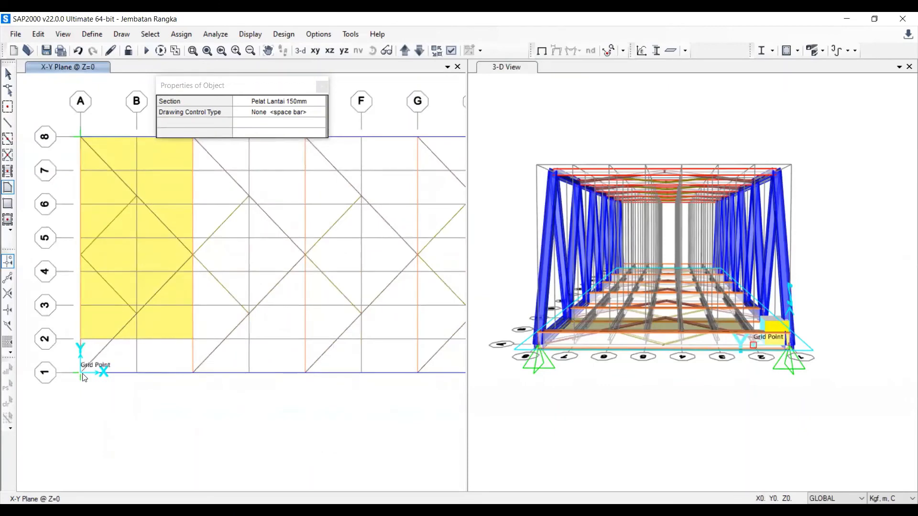
pyautogui.click(194, 339)
pyautogui.press('Return')
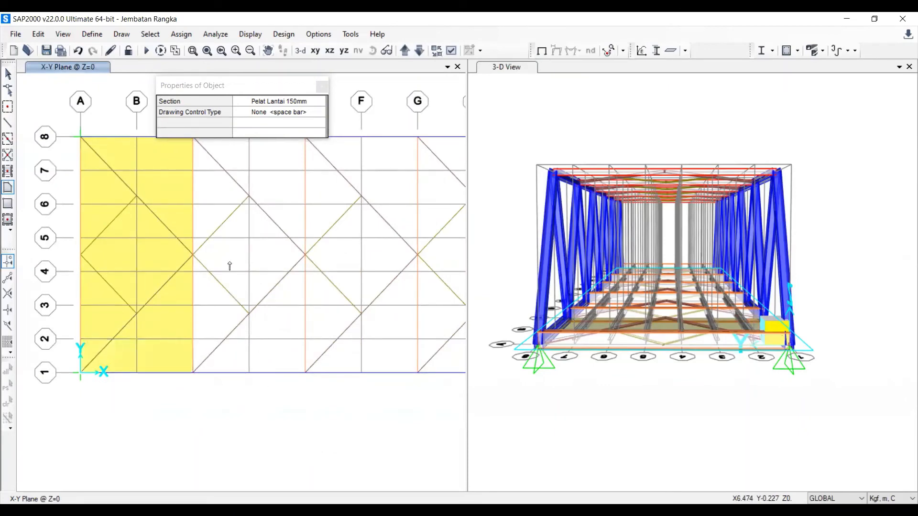
pyautogui.press('Escape')
# - Select only the seven slab panels between grids A and C in the plan view, leaving no frames selected
pyautogui.scroll(-3, 279, 282)
pyautogui.scroll(-3, 274, 213)
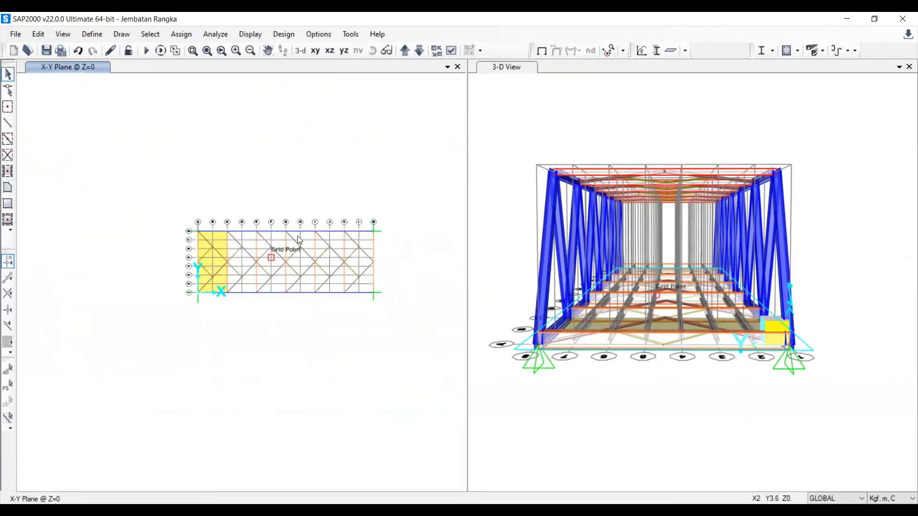
pyautogui.scroll(3, 297, 236)
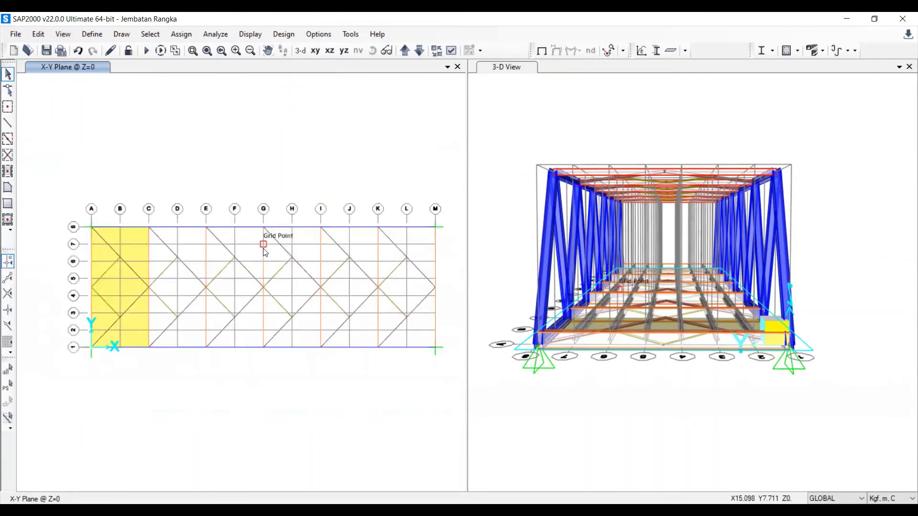
pyautogui.click(132, 237)
pyautogui.click(138, 250)
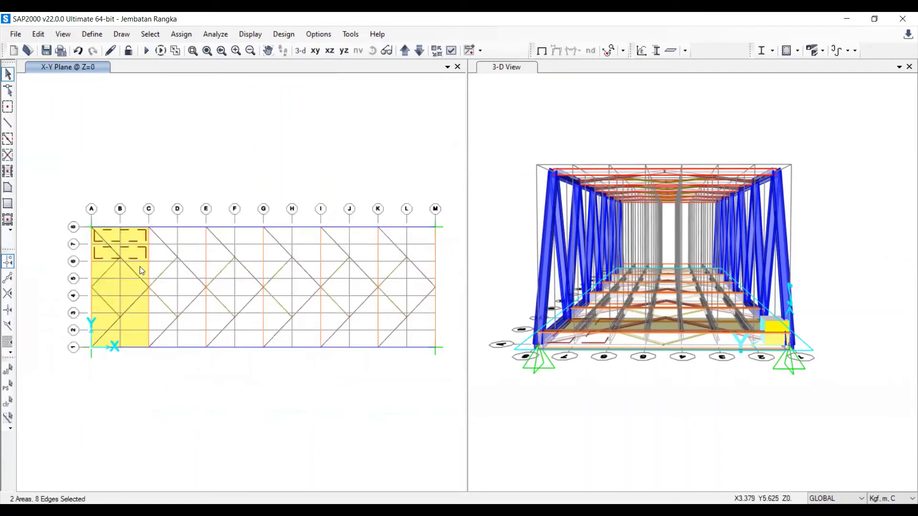
pyautogui.click(139, 266)
pyautogui.click(130, 286)
pyautogui.click(147, 306)
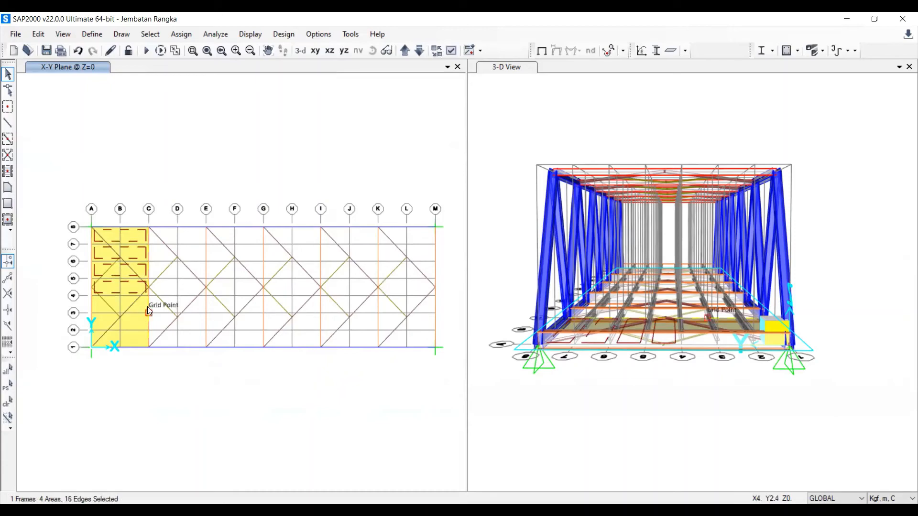
pyautogui.click(148, 305)
pyautogui.click(140, 305)
pyautogui.click(139, 312)
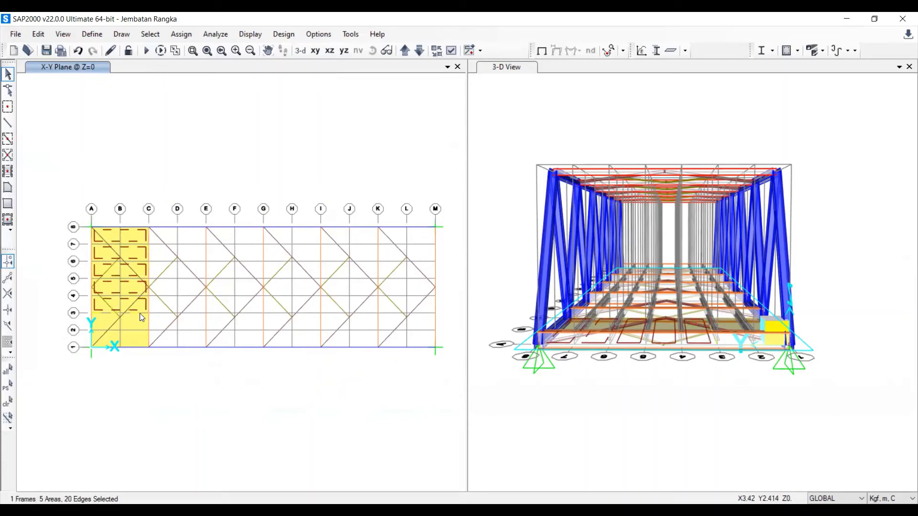
pyautogui.click(140, 313)
pyautogui.click(140, 324)
pyautogui.click(141, 338)
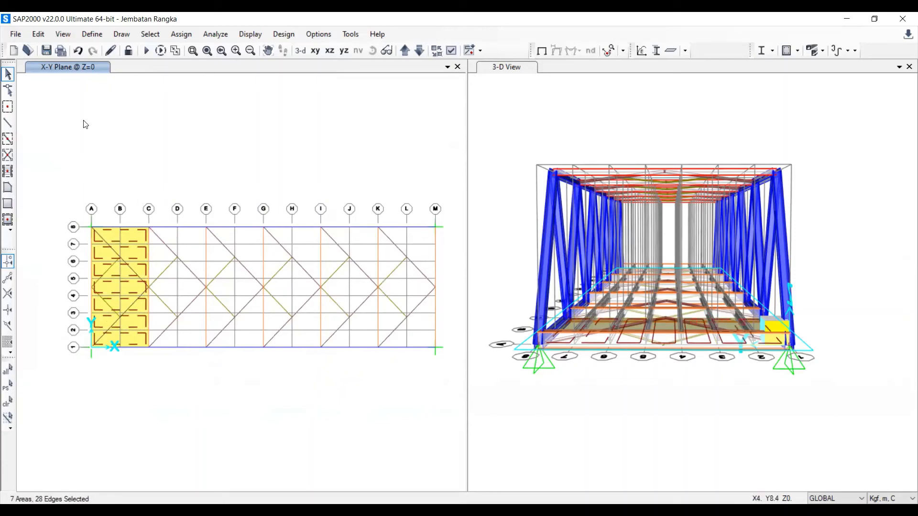
# - Replicate the selected slab panels linearly 5 times at dx = 4 m, picking the spacing from grid point C-1 to E-1
pyautogui.click(16, 34)
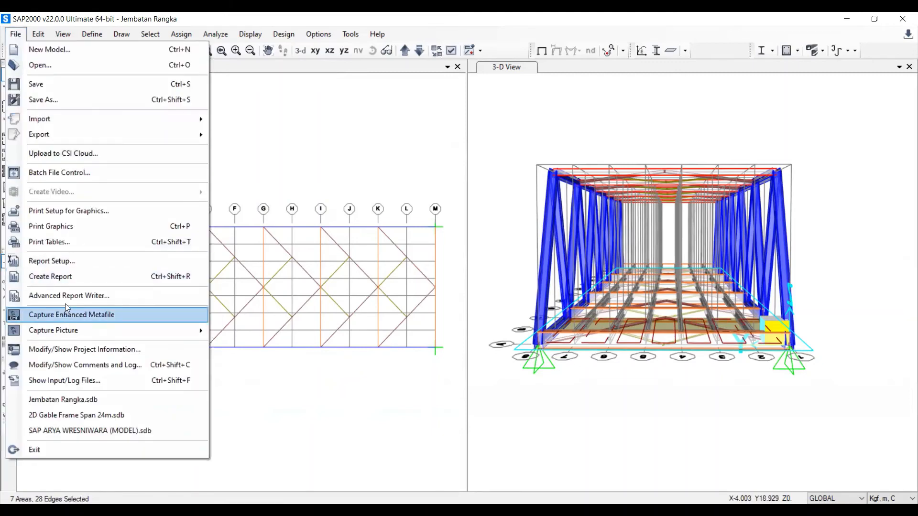
pyautogui.click(38, 34)
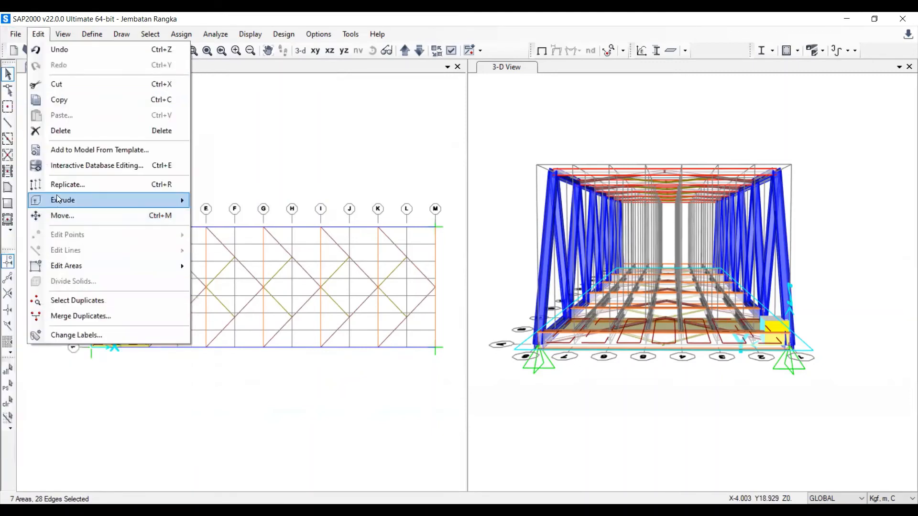
pyautogui.click(64, 186)
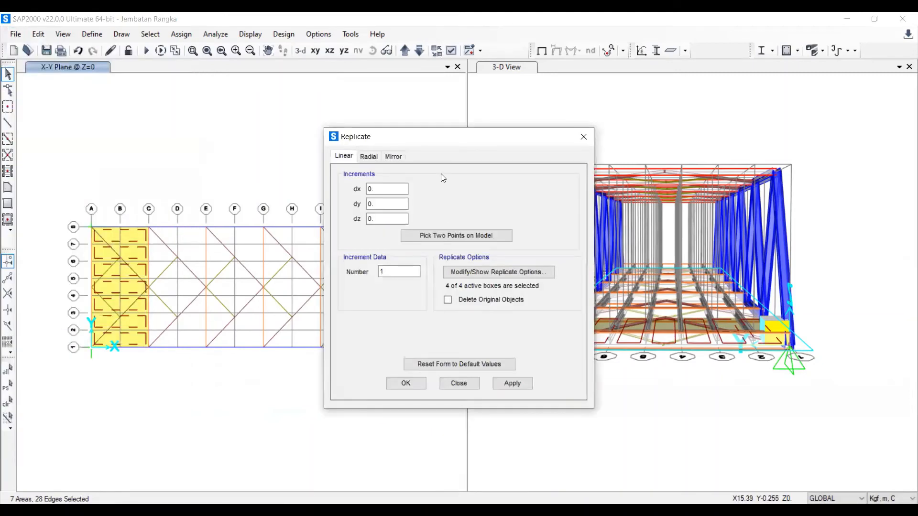
pyautogui.moveTo(455, 139); pyautogui.dragTo(578, 125)
pyautogui.click(599, 223)
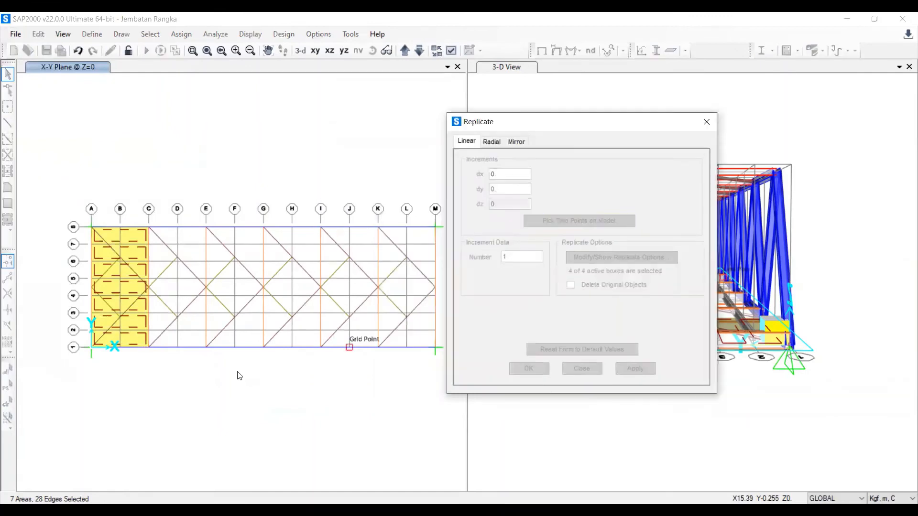
pyautogui.click(149, 347)
pyautogui.click(206, 348)
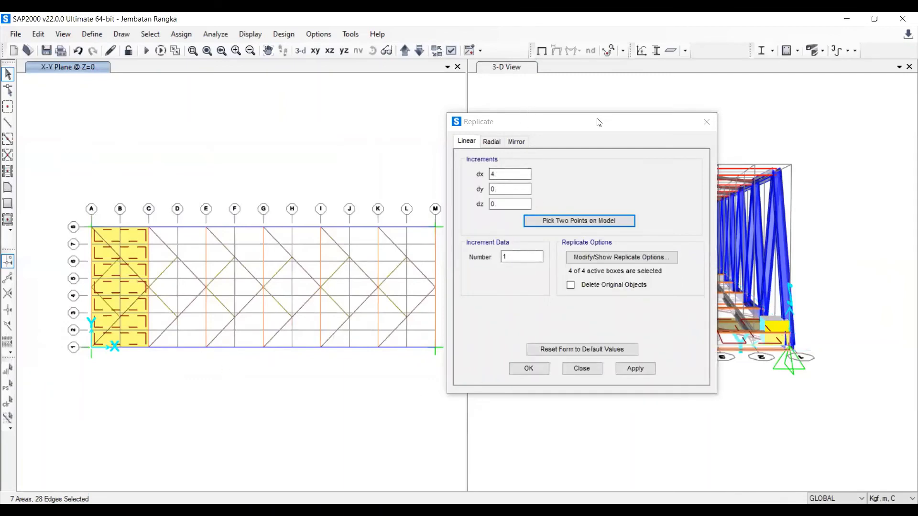
pyautogui.moveTo(597, 123); pyautogui.dragTo(672, 109)
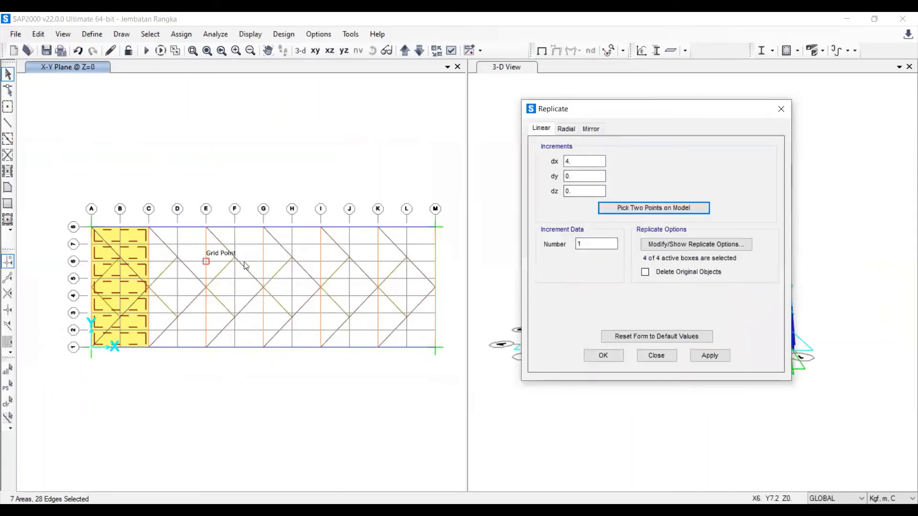
pyautogui.press('Tab')
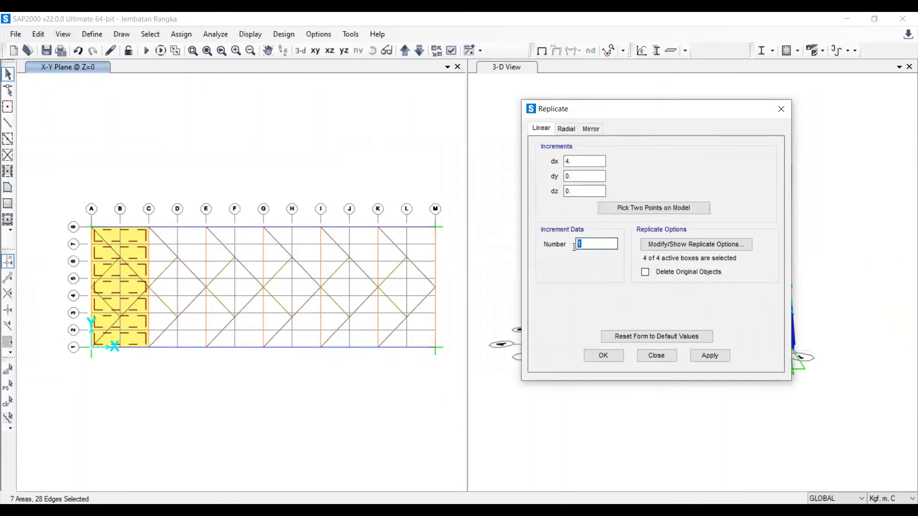
pyautogui.write('5')
pyautogui.click(720, 360)
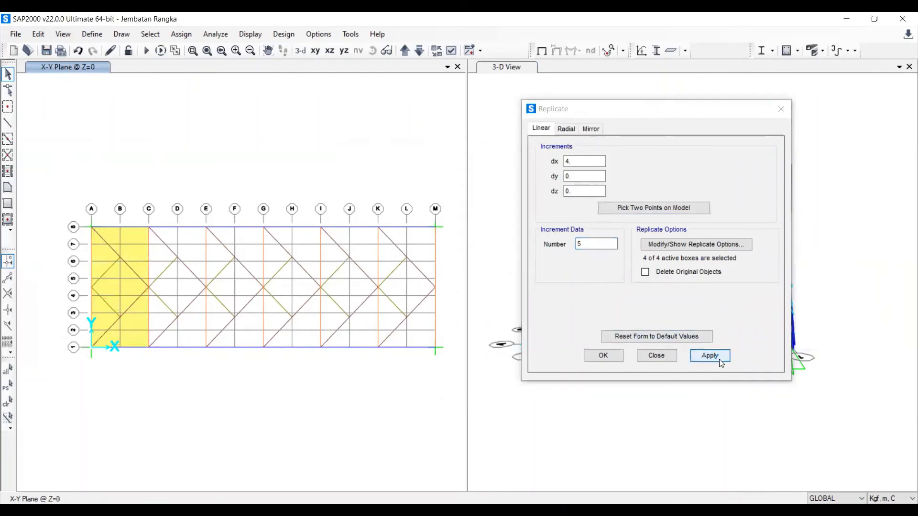
pyautogui.click(604, 357)
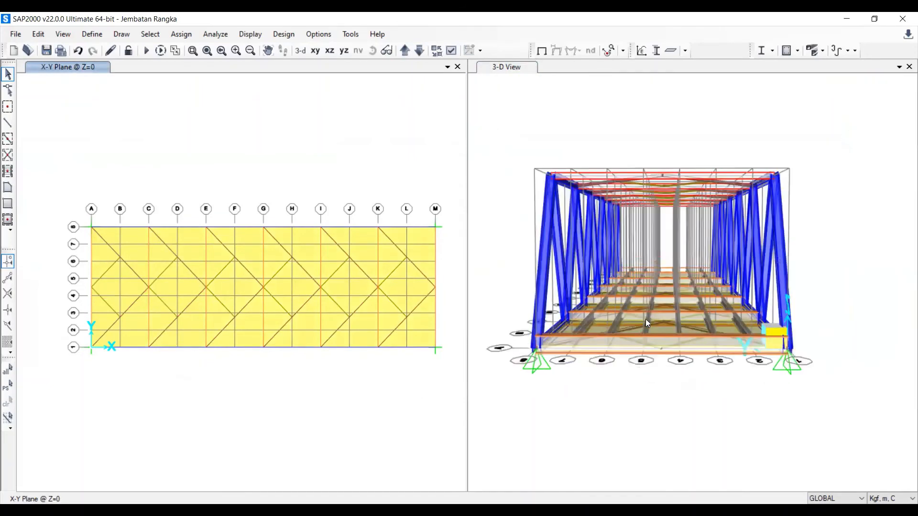
# - Set the display units to N, mm, C
pyautogui.keyDown('shift'); pyautogui.moveTo(707, 271); pyautogui.dragTo(656, 256, button='middle'); pyautogui.keyUp('shift')
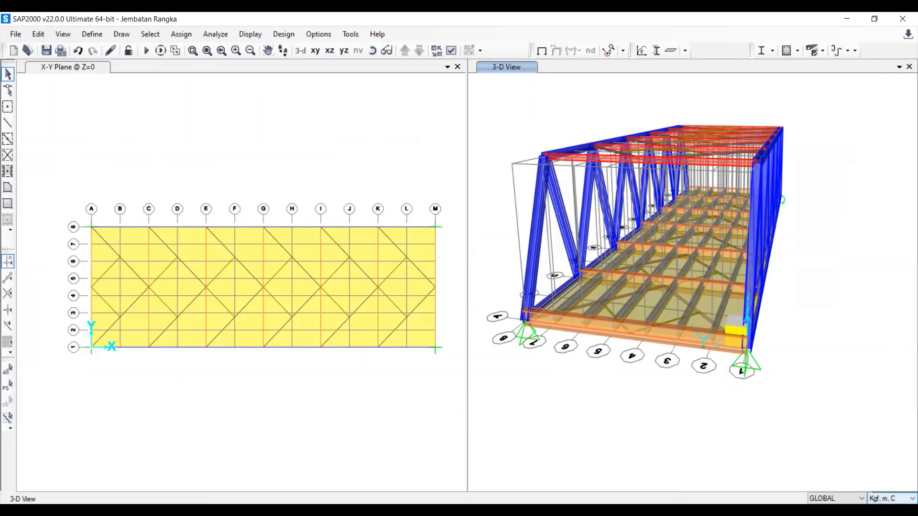
pyautogui.click(904, 498)
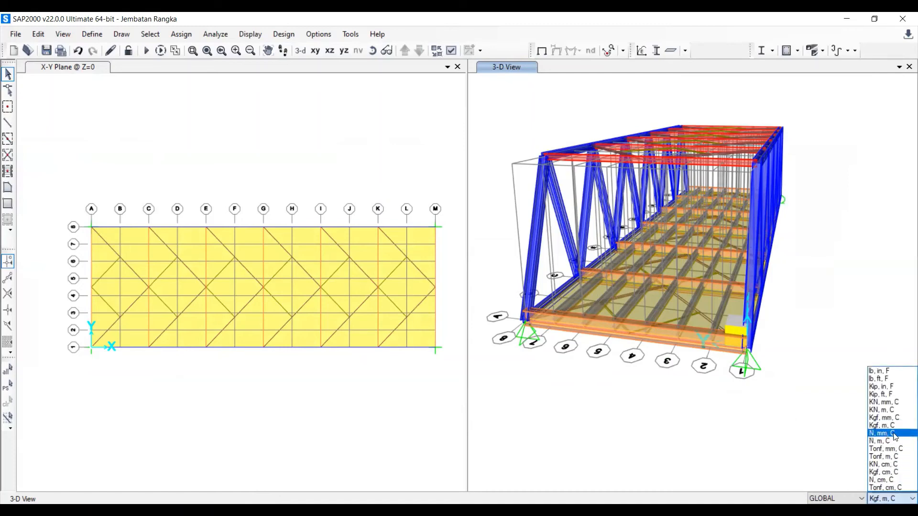
pyautogui.click(894, 433)
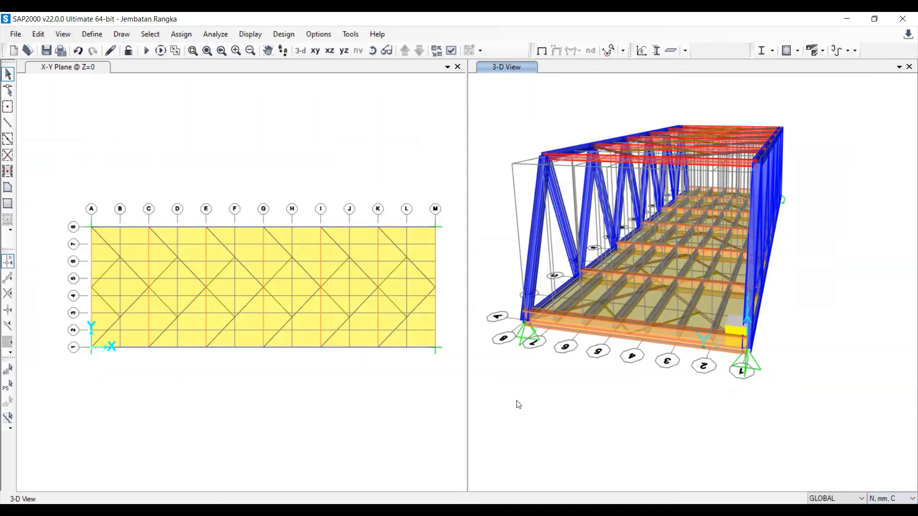
# - Select all floor slab areas by their area section Pelat Lantai 150mm
pyautogui.click(150, 34)
pyautogui.moveTo(227, 52)
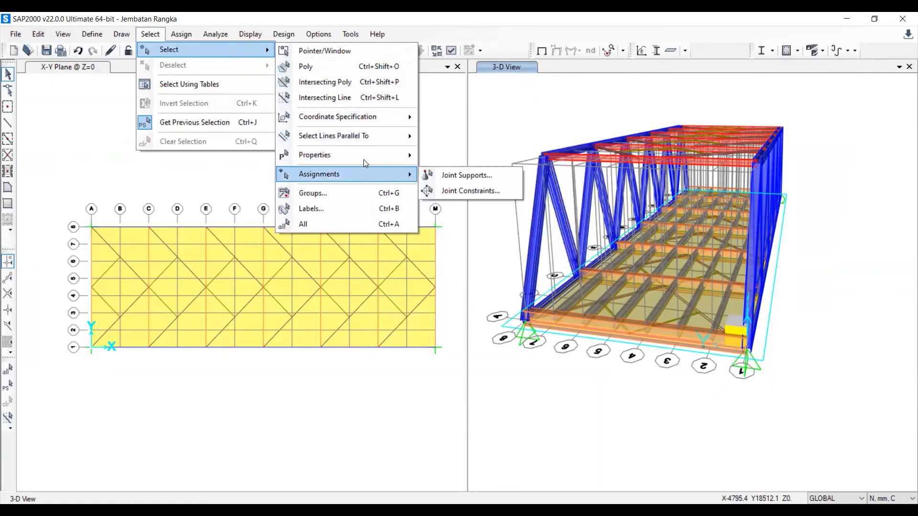
pyautogui.moveTo(360, 153)
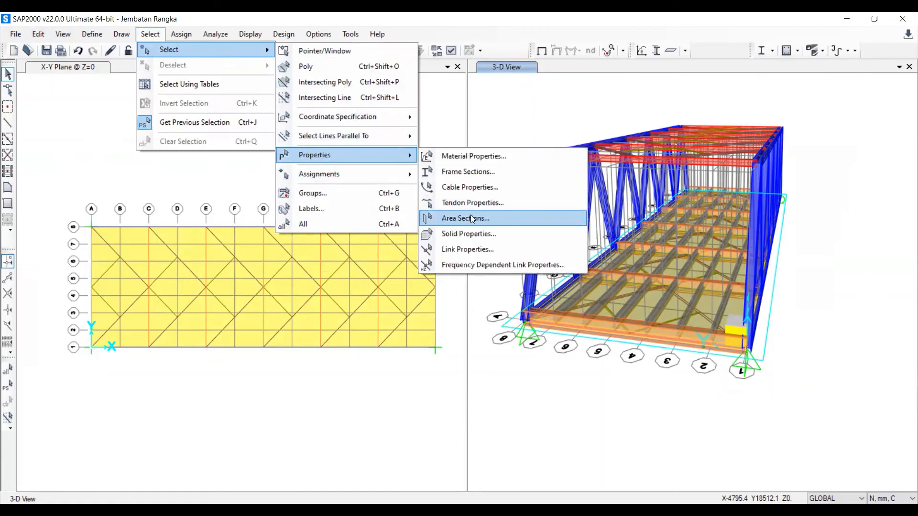
pyautogui.click(497, 218)
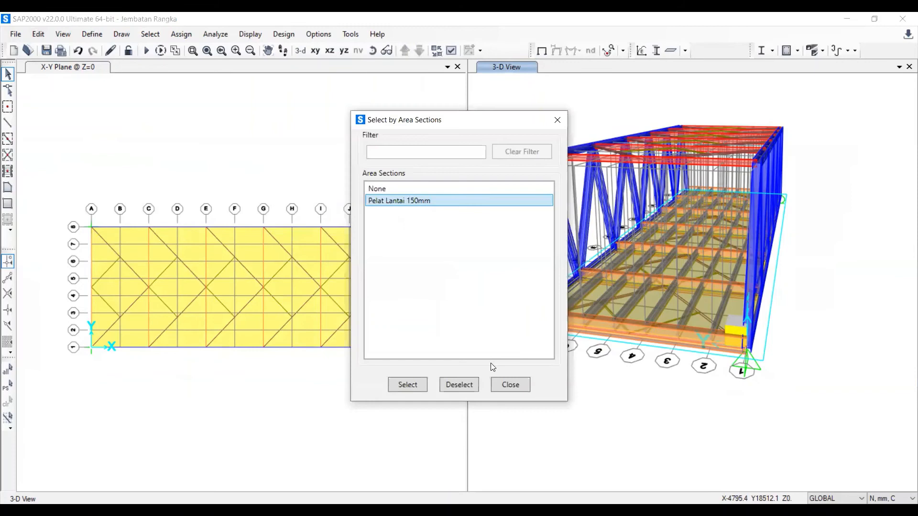
pyautogui.click(407, 385)
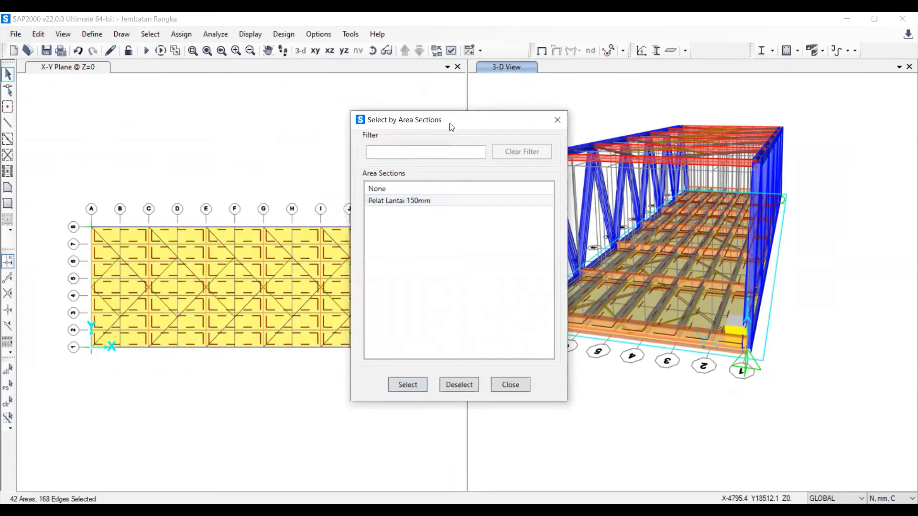
pyautogui.moveTo(451, 127); pyautogui.dragTo(634, 115)
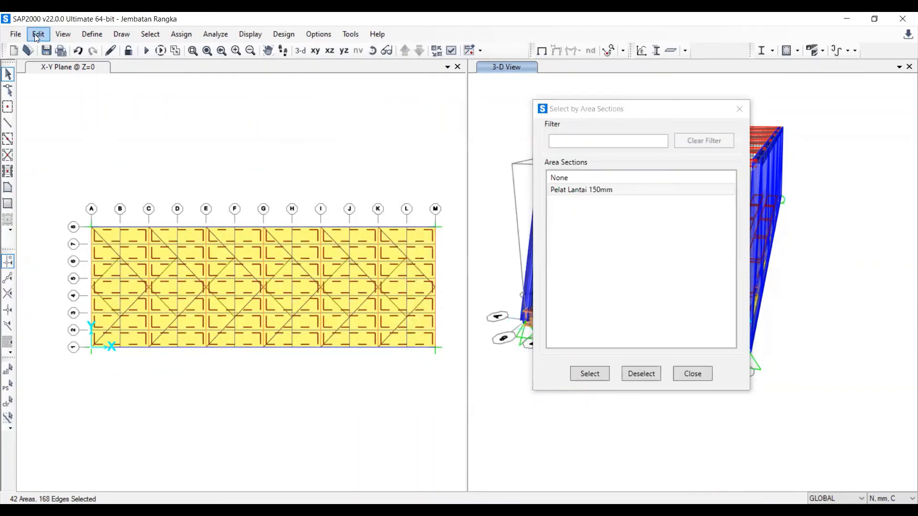
# - Move the selected slabs vertically by Delta Z = 400+75 mm, keeping Delta X and Delta Y at 0
pyautogui.click(38, 36)
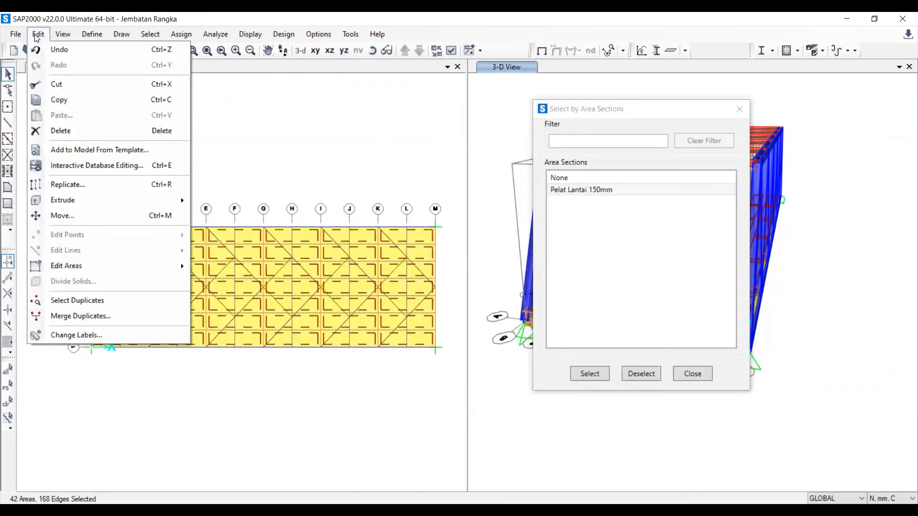
pyautogui.click(79, 216)
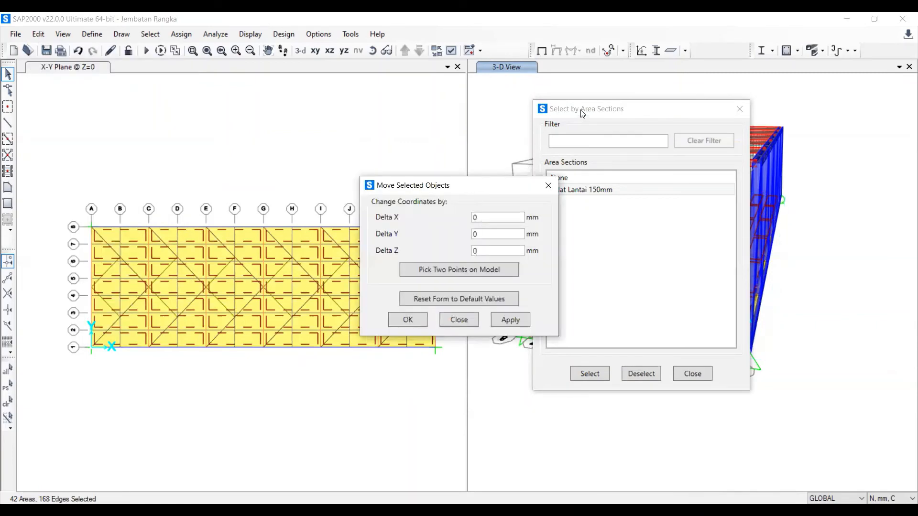
pyautogui.moveTo(629, 109); pyautogui.dragTo(138, 121)
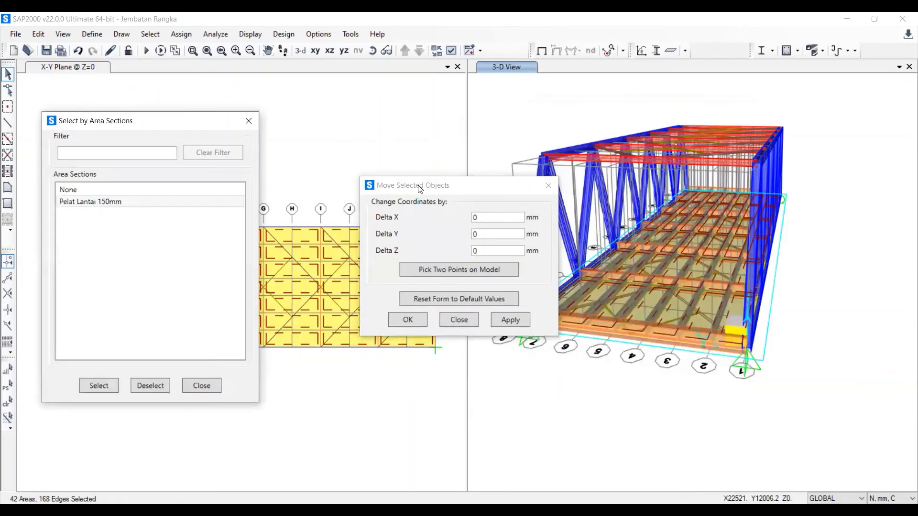
pyautogui.moveTo(418, 186); pyautogui.dragTo(343, 186)
pyautogui.scroll(-6, 667, 303)
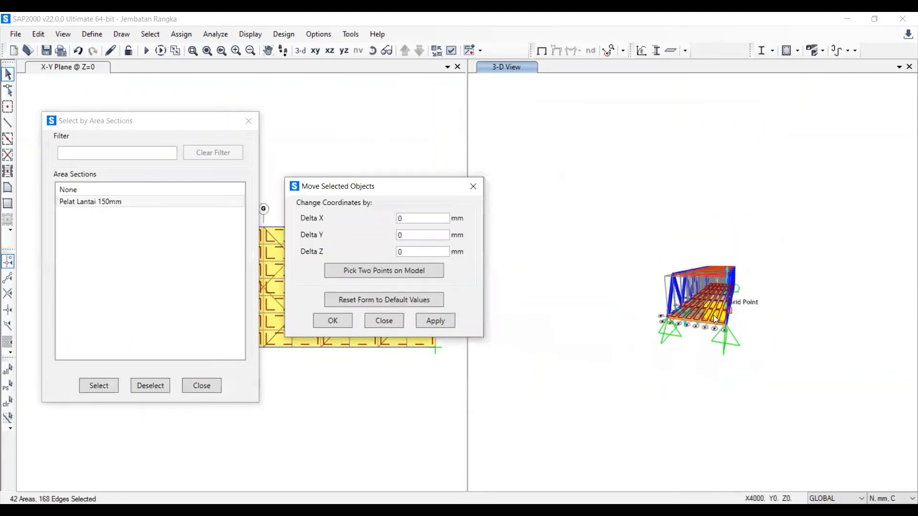
pyautogui.scroll(8, 683, 314)
pyautogui.scroll(-8, 684, 314)
pyautogui.scroll(8, 632, 325)
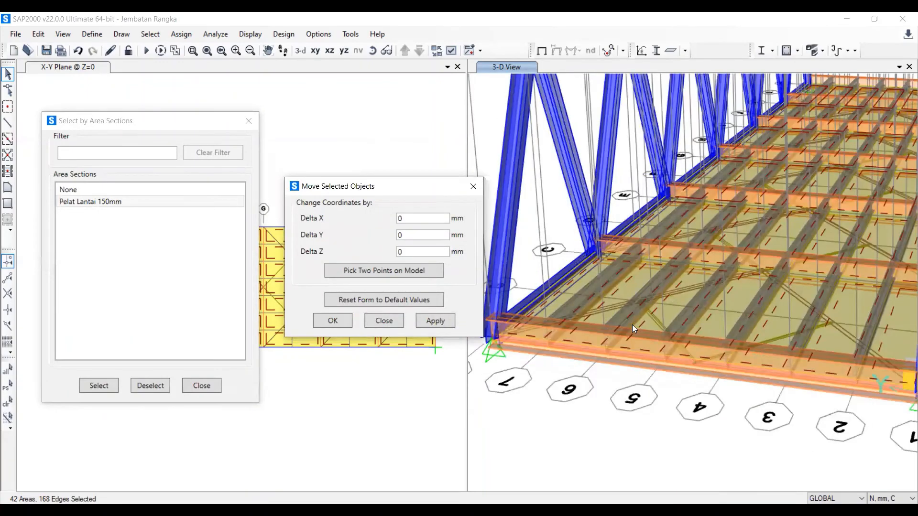
pyautogui.keyDown('shift'); pyautogui.moveTo(603, 314); pyautogui.dragTo(648, 271, button='middle'); pyautogui.keyUp('shift')
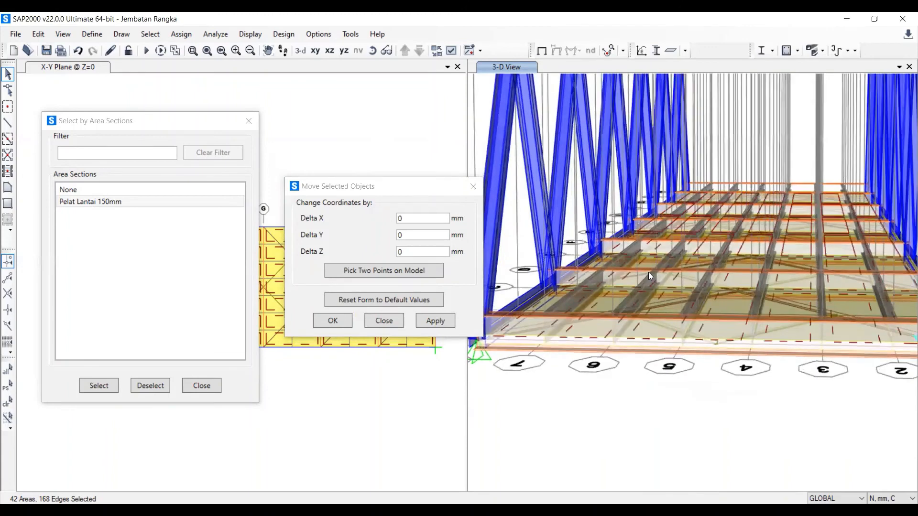
pyautogui.click(414, 253)
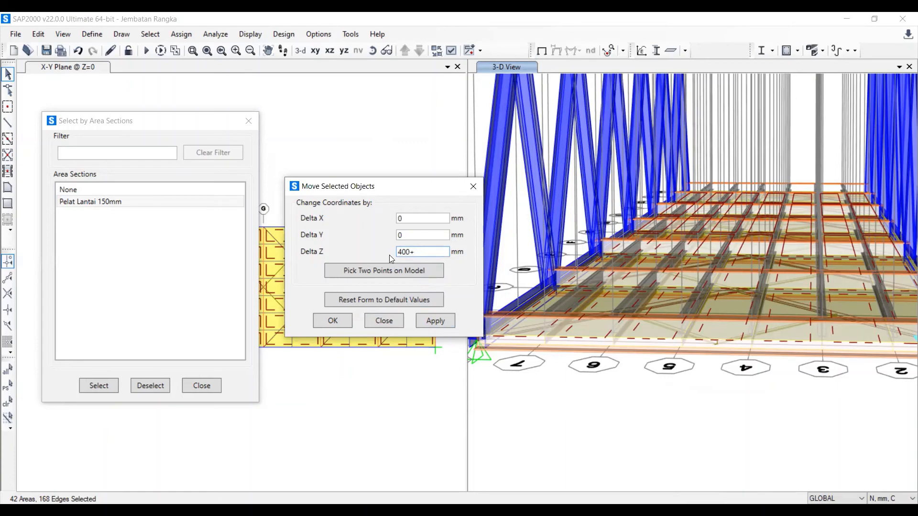
pyautogui.write('75')
pyautogui.click(435, 320)
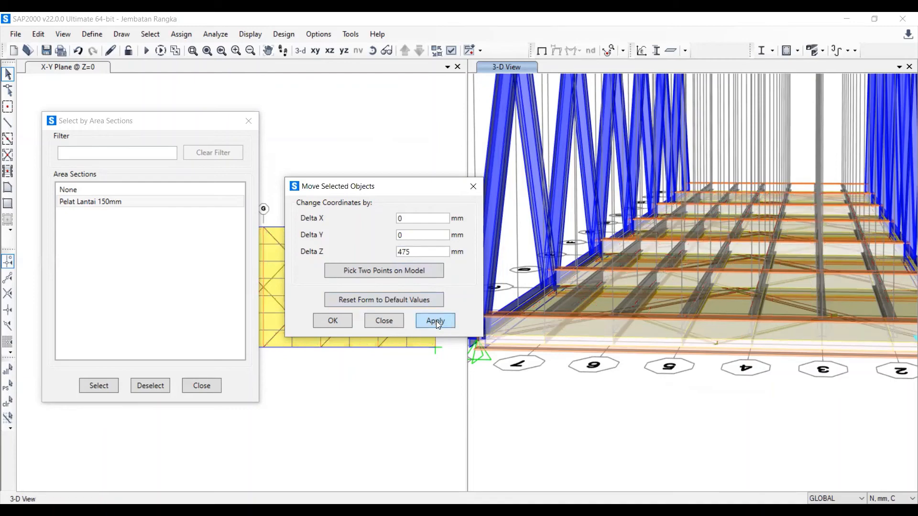
# - Examine the raised slab's position relative to the cross girders and stringers in the 3-D view, with the selection and move dialogs closed
pyautogui.click(610, 412)
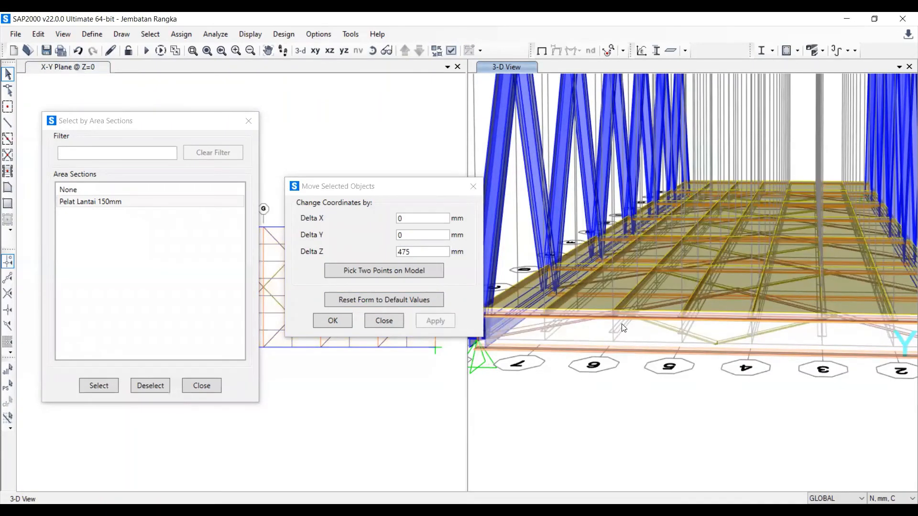
pyautogui.scroll(-4, 621, 324)
pyautogui.scroll(8, 521, 345)
pyautogui.moveTo(543, 354)
pyautogui.keyDown('shift'); pyautogui.mouseDown(button='middle')
pyautogui.moveTo(565, 325)
pyautogui.moveTo(542, 339)
pyautogui.mouseUp(button='middle'); pyautogui.keyUp('shift')
pyautogui.scroll(-4, 542, 340)
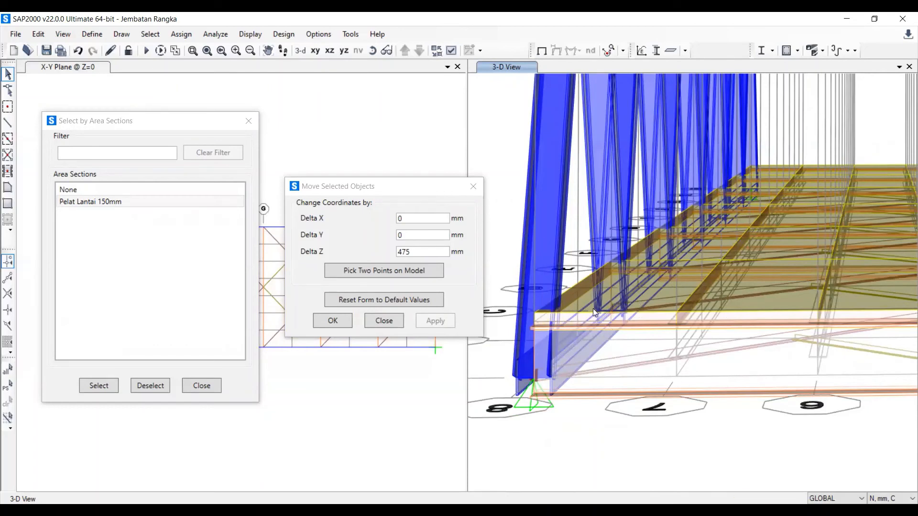
pyautogui.scroll(-3, 599, 333)
pyautogui.scroll(3, 599, 333)
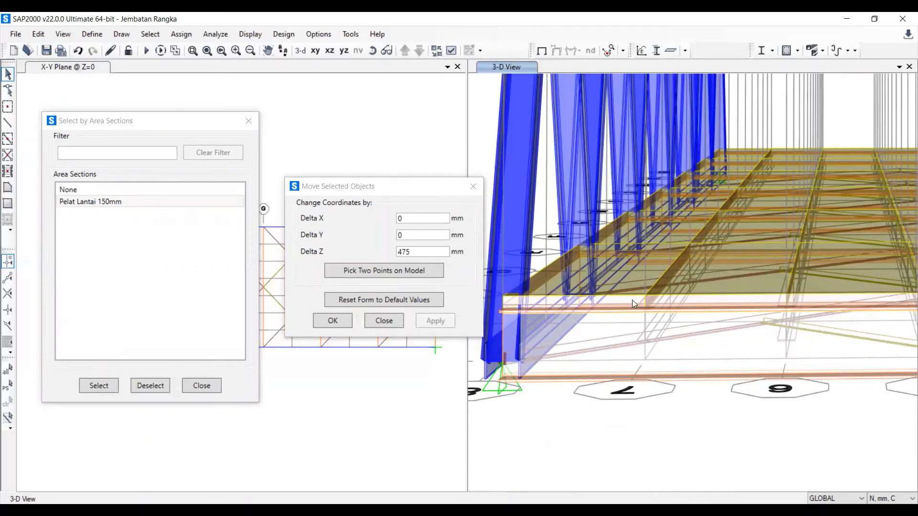
pyautogui.scroll(-5, 632, 300)
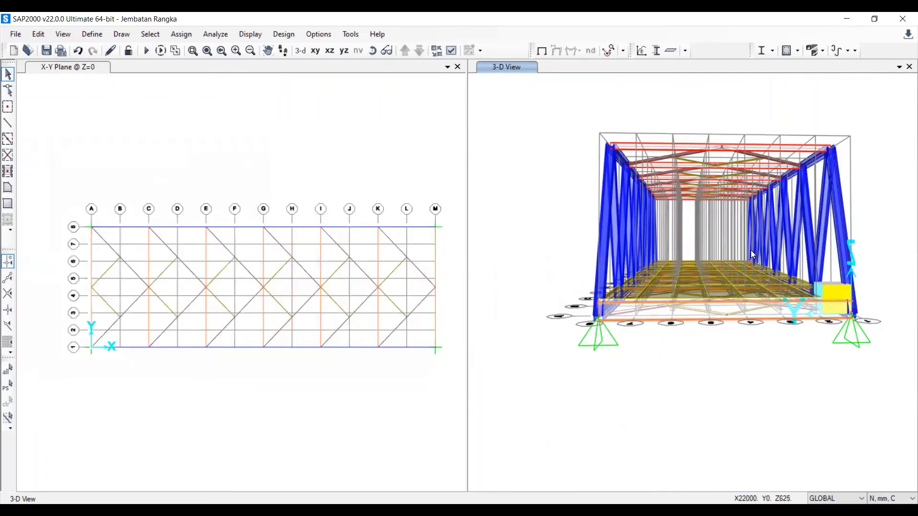
pyautogui.keyDown('shift'); pyautogui.moveTo(748, 261); pyautogui.dragTo(656, 303, button='middle'); pyautogui.keyUp('shift')
pyautogui.scroll(3, 655, 303)
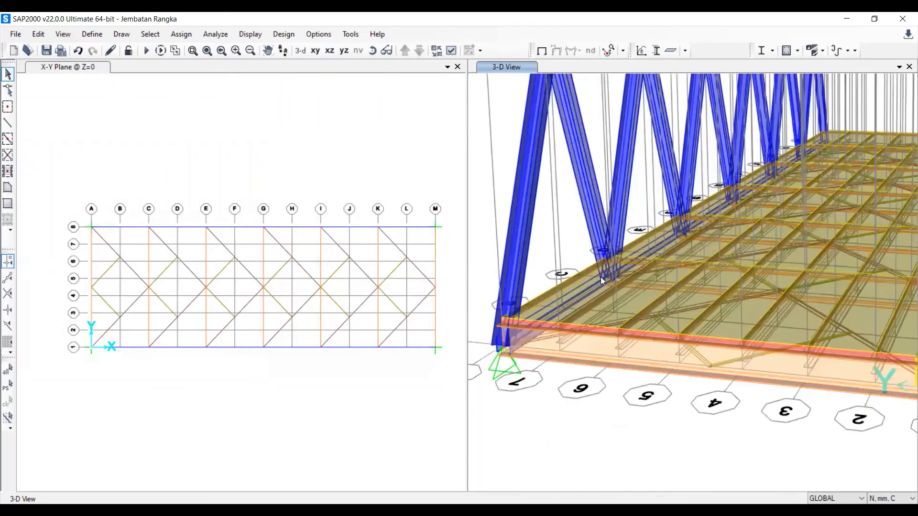
pyautogui.scroll(-3, 600, 277)
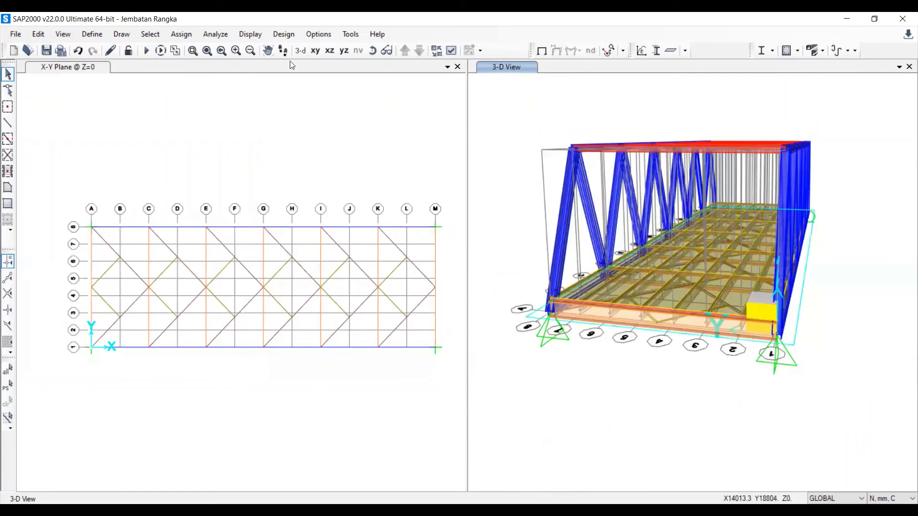
# - Run the analysis for the DEAD load case only, leaving MODAL set to Do not Run
pyautogui.click(149, 52)
pyautogui.moveTo(474, 165); pyautogui.dragTo(321, 153)
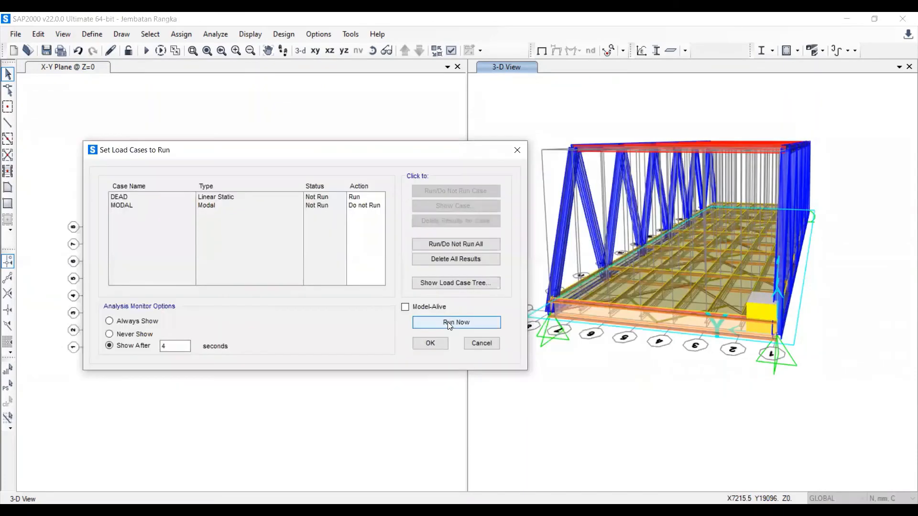
pyautogui.click(447, 322)
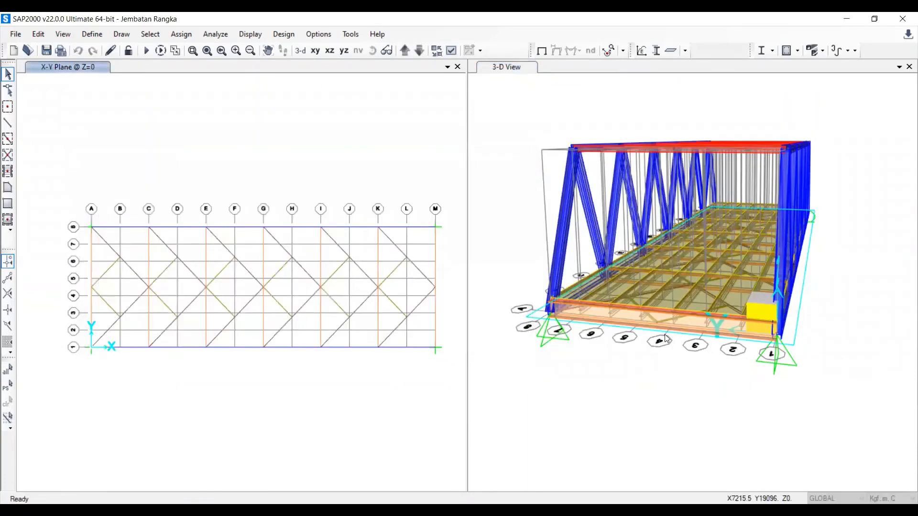
# - Display the DEAD deformed shape in the 3-D view with contours drawn on objects for component Uz
pyautogui.click(530, 115)
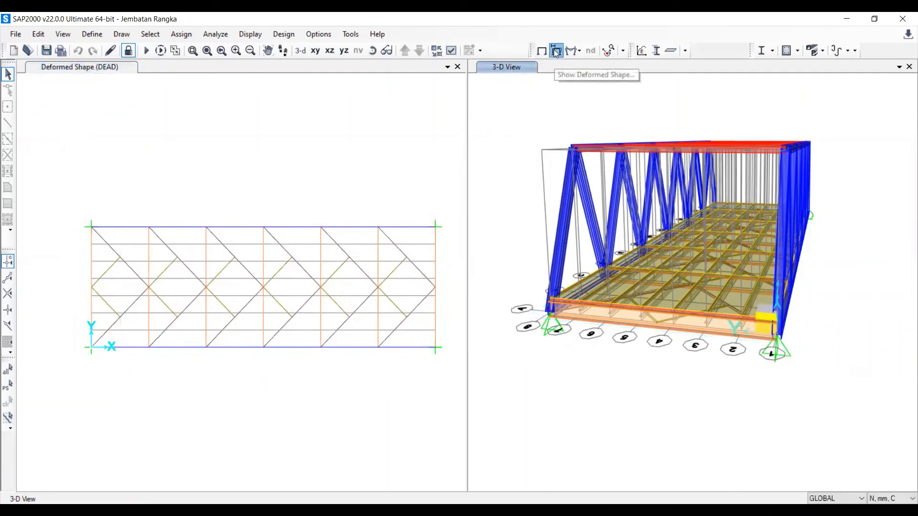
pyautogui.click(556, 50)
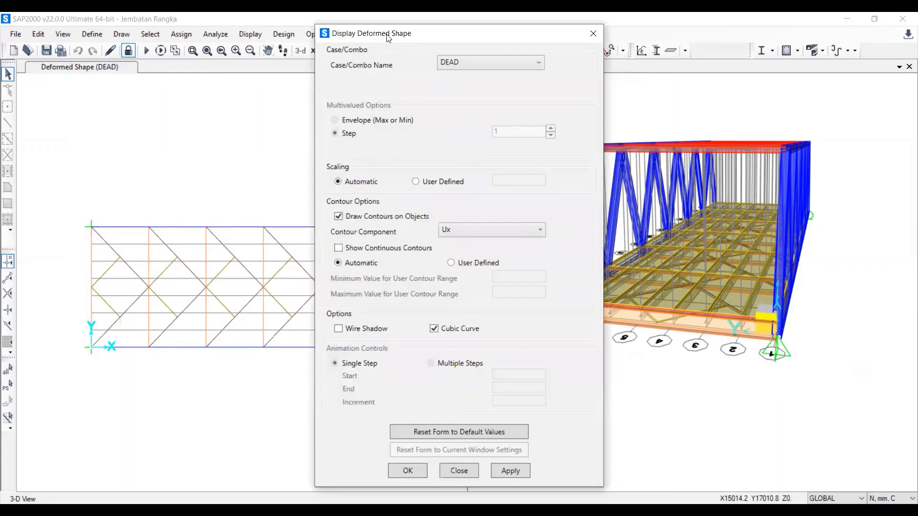
pyautogui.moveTo(431, 33); pyautogui.dragTo(237, 26)
pyautogui.click(297, 223)
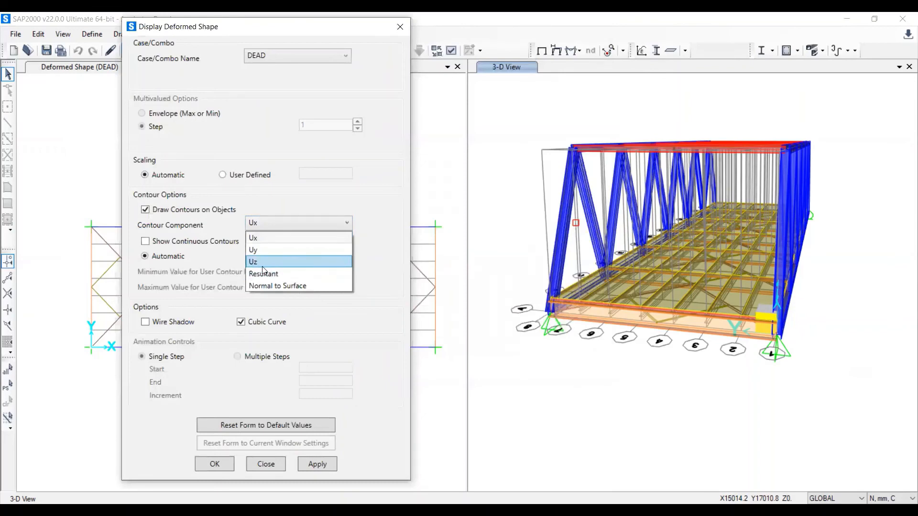
pyautogui.click(268, 262)
pyautogui.click(317, 464)
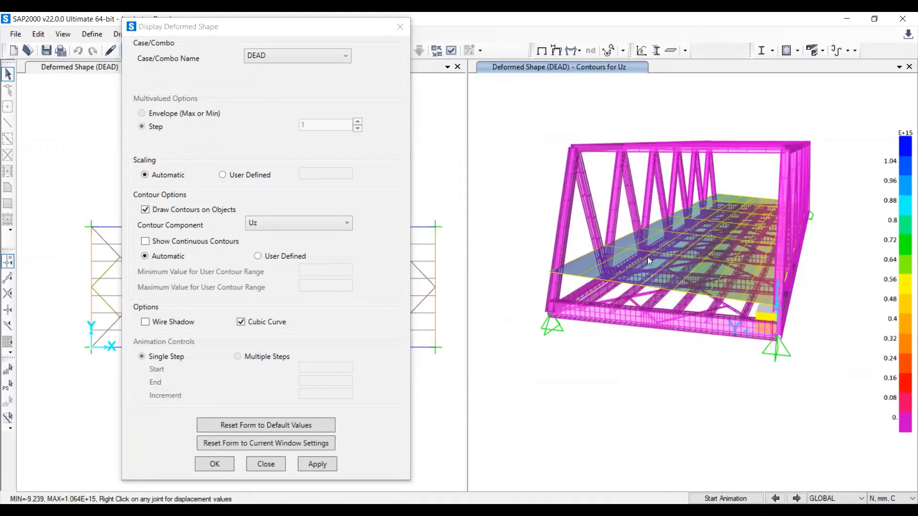
# - Examine how the slab deforms relative to the steel floor beams in the Uz contour view, and close the deformed shape settings
pyautogui.scroll(3, 646, 263)
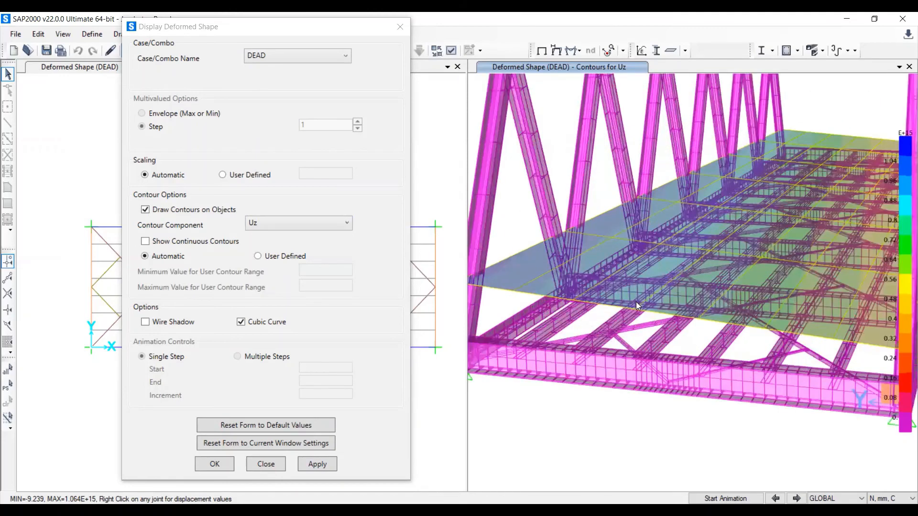
pyautogui.scroll(-3, 635, 302)
pyautogui.moveTo(650, 263)
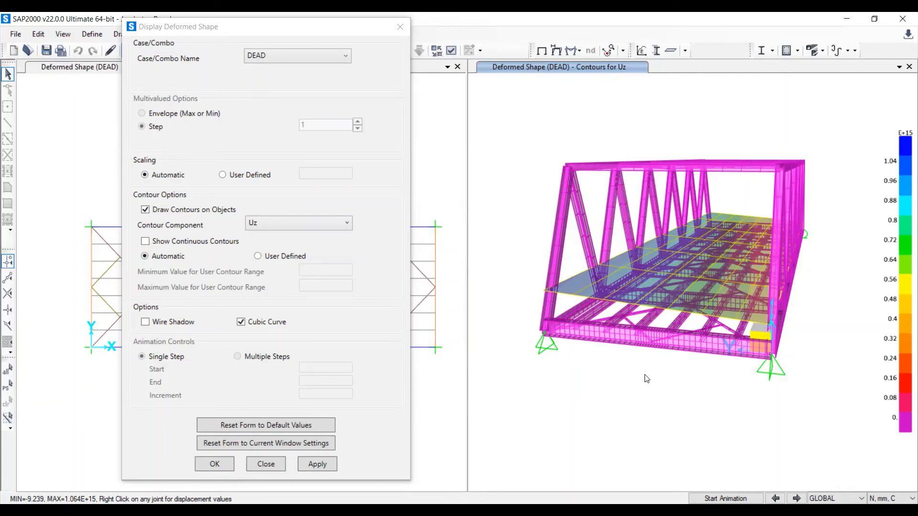
pyautogui.scroll(3, 627, 271)
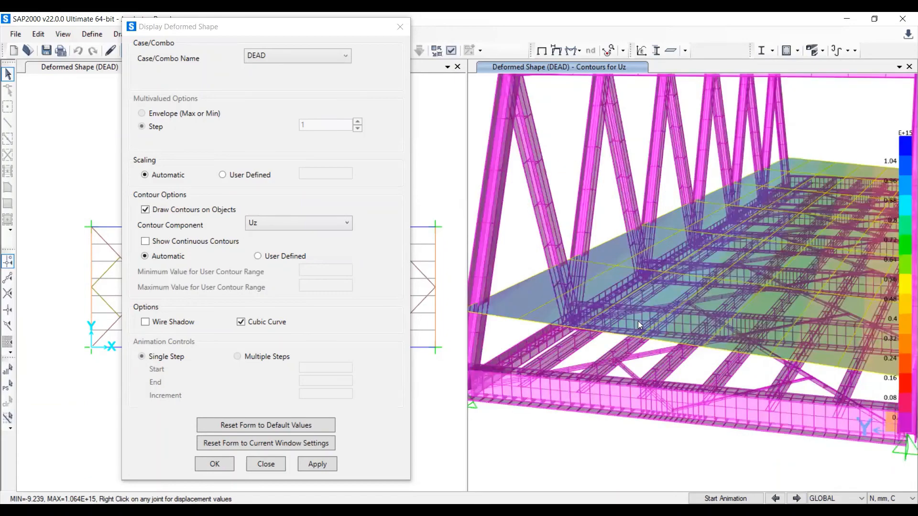
pyautogui.scroll(-3, 637, 320)
pyautogui.scroll(3, 612, 339)
pyautogui.scroll(-3, 621, 343)
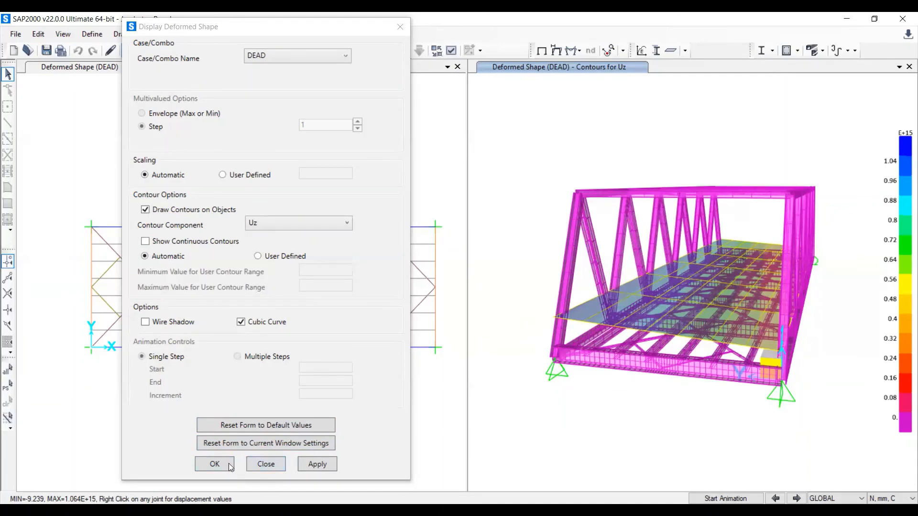
pyautogui.click(214, 463)
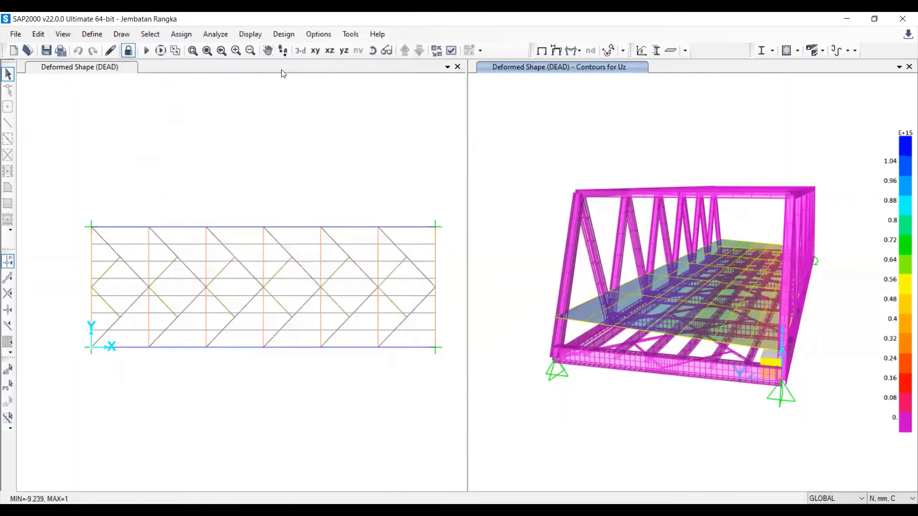
# - Unlock the model, discarding the analysis results, and start a new Linear link property named LIN1
pyautogui.click(128, 50)
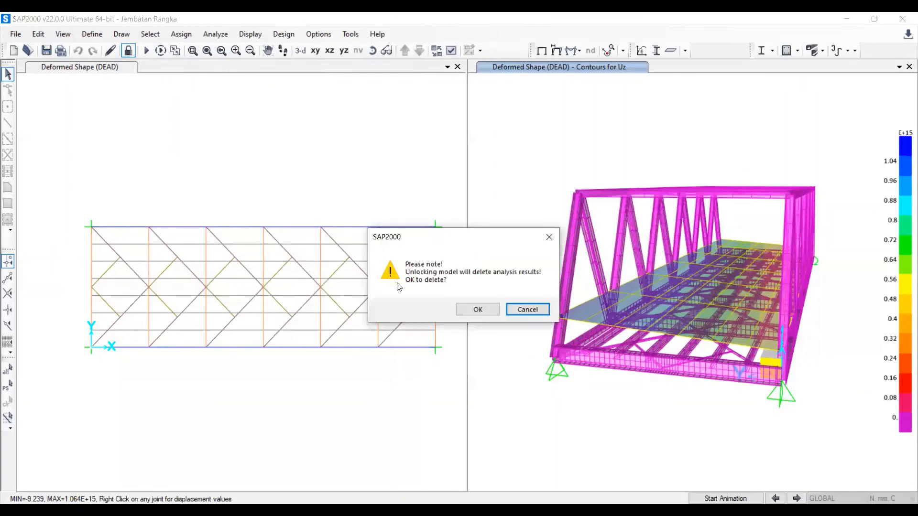
pyautogui.click(477, 309)
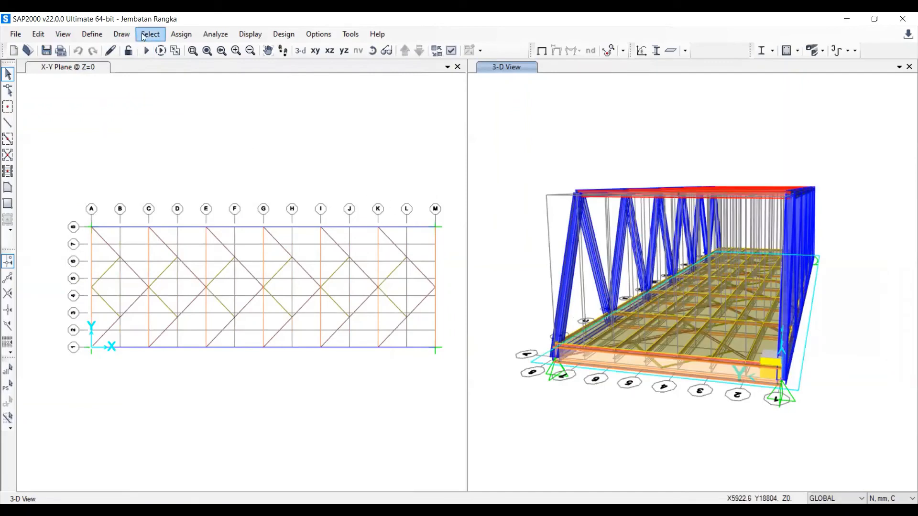
pyautogui.click(181, 35)
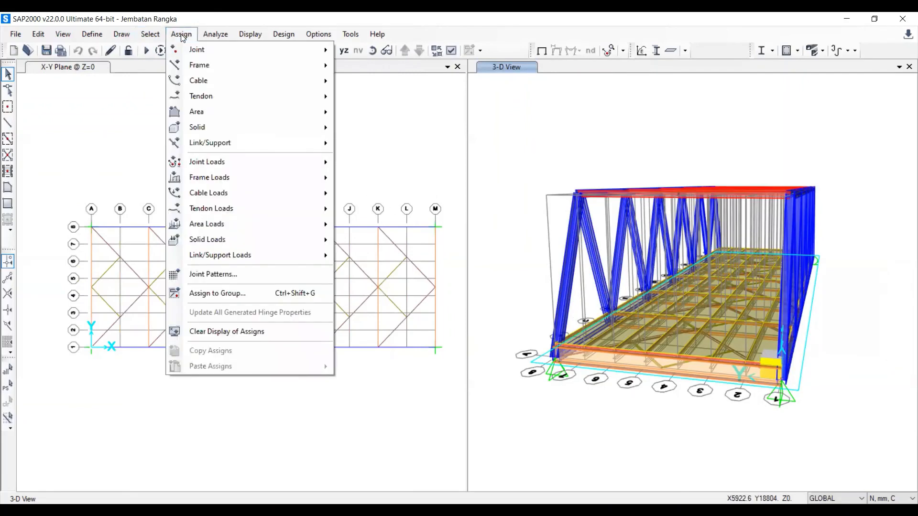
pyautogui.moveTo(227, 142)
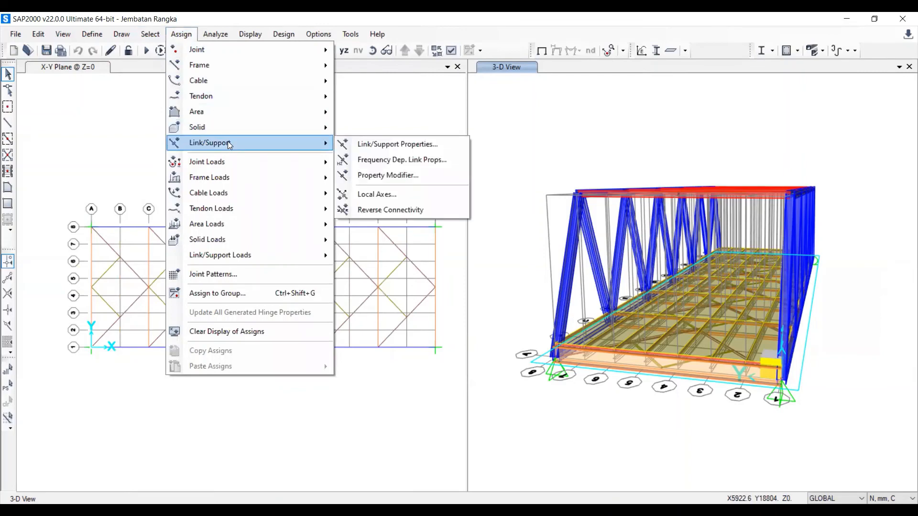
pyautogui.click(396, 143)
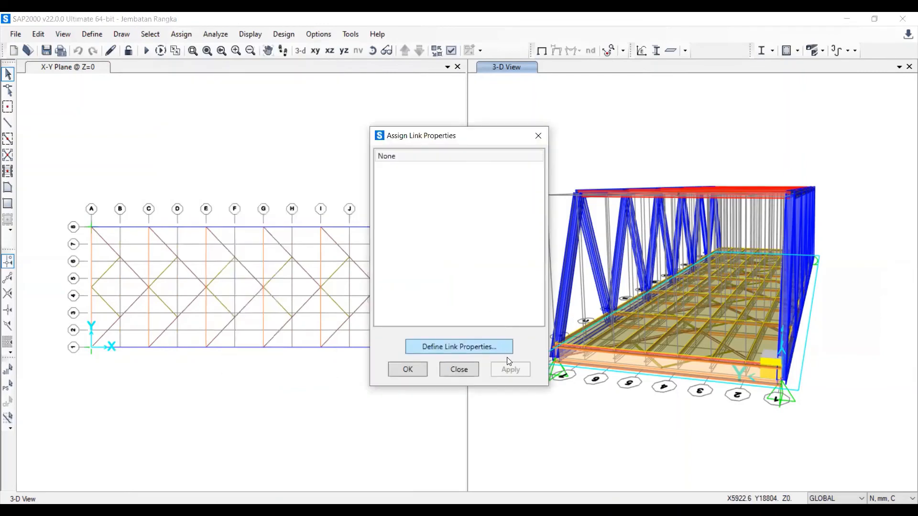
pyautogui.click(449, 347)
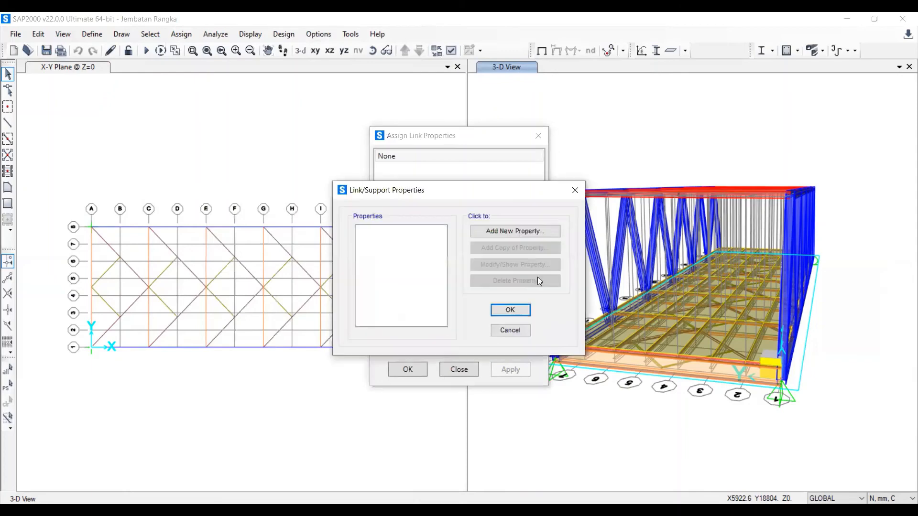
pyautogui.click(506, 231)
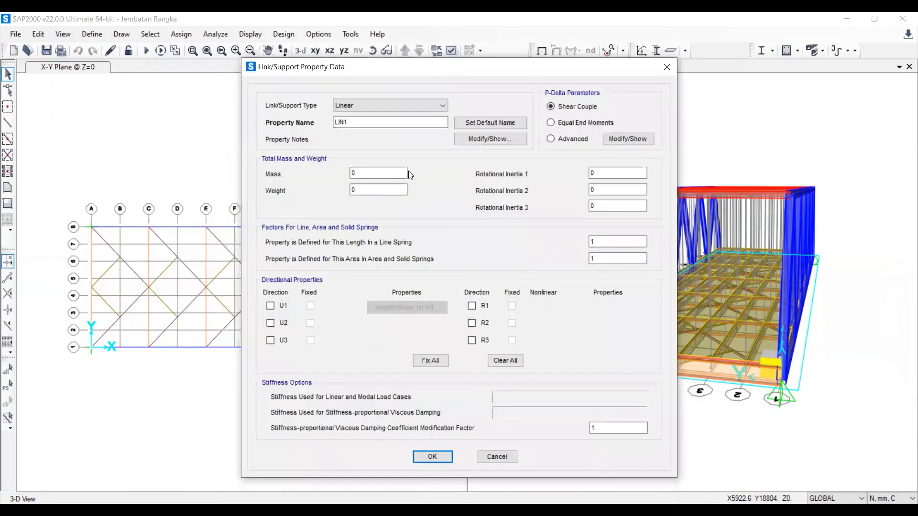
pyautogui.click(354, 123)
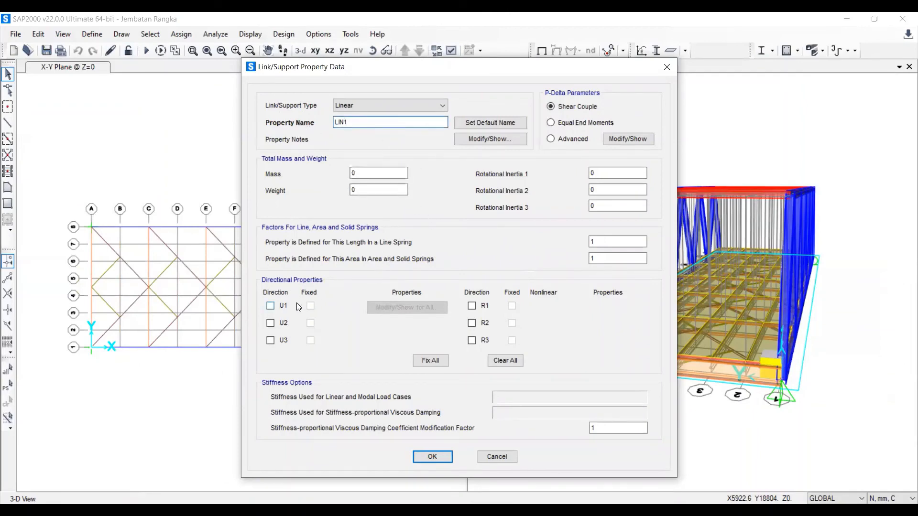
# - Activate the translational directions U1, U2 and U3 of link property LIN1 and make them fixed
pyautogui.click(270, 306)
pyautogui.click(270, 323)
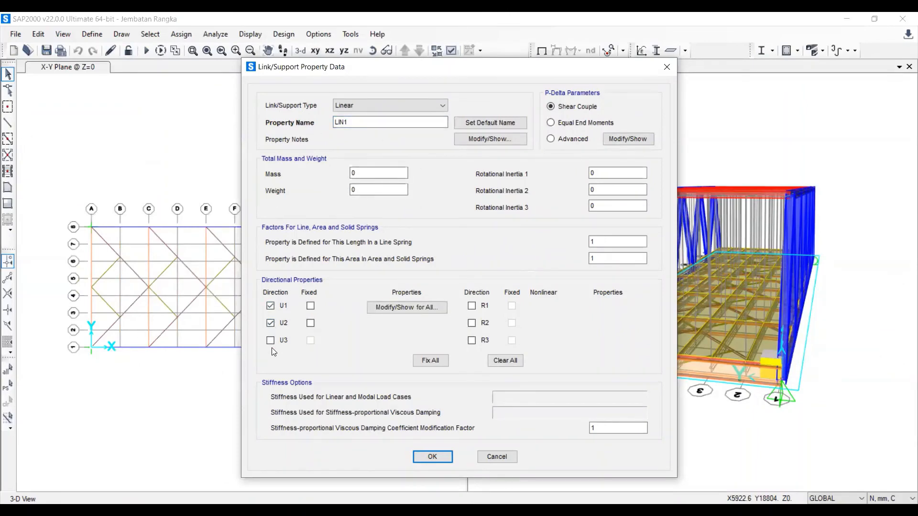
pyautogui.click(270, 340)
pyautogui.click(310, 306)
pyautogui.click(310, 323)
pyautogui.click(310, 340)
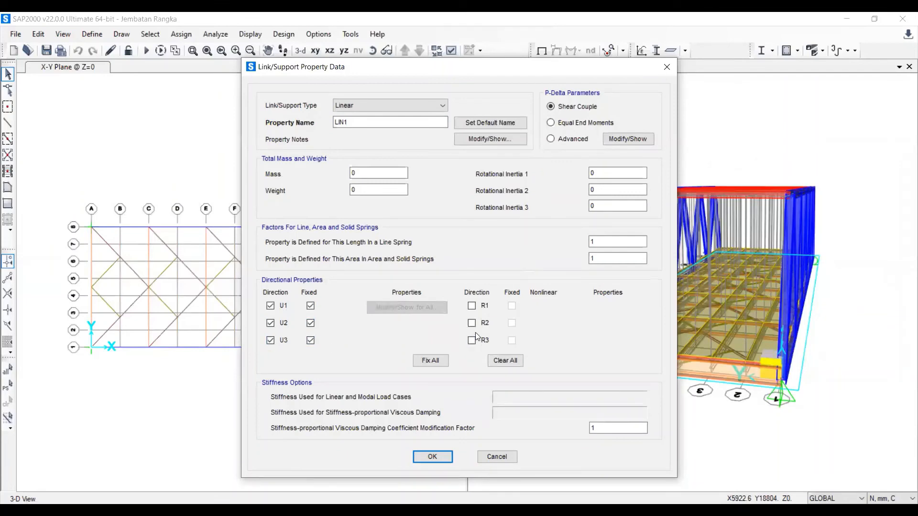
# - Activate and fix rotations R1, R2 and R3 of LIN1, and save the link property definition
pyautogui.click(471, 306)
pyautogui.click(471, 323)
pyautogui.click(471, 341)
pyautogui.click(511, 306)
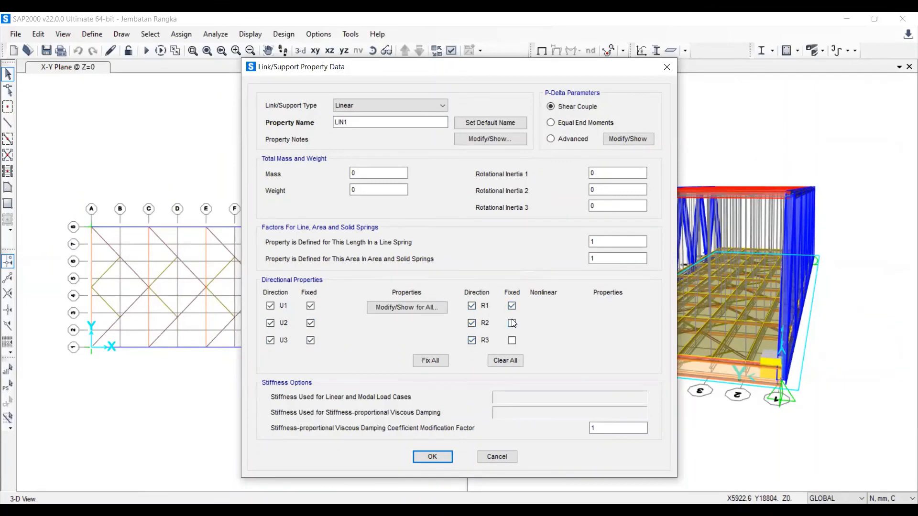
pyautogui.click(512, 324)
pyautogui.click(511, 341)
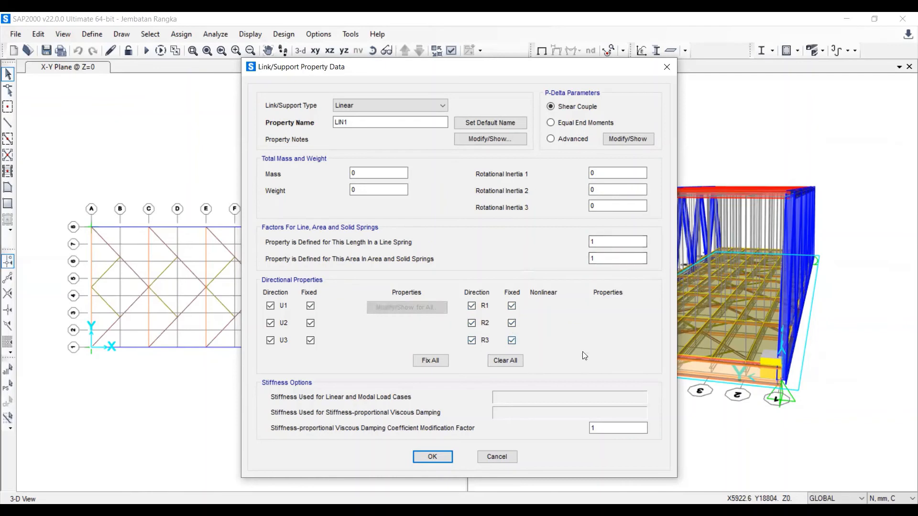
pyautogui.click(432, 457)
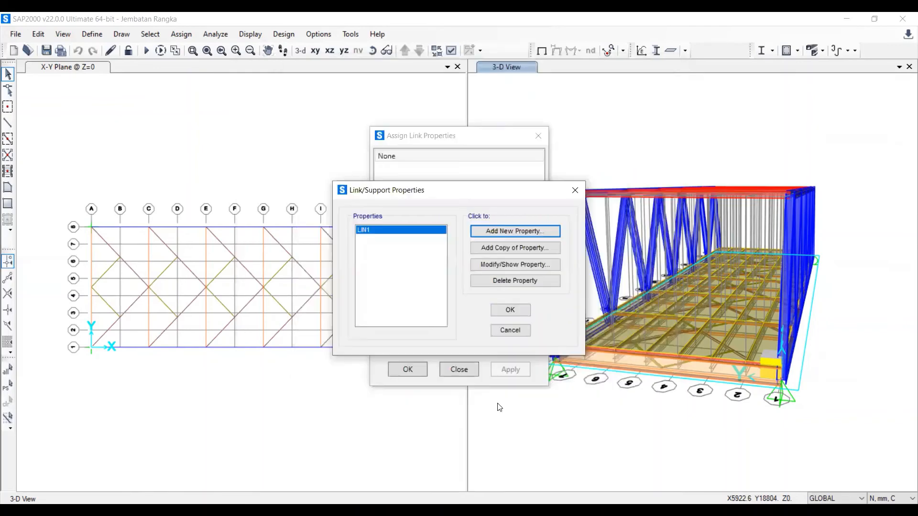
pyautogui.click(520, 311)
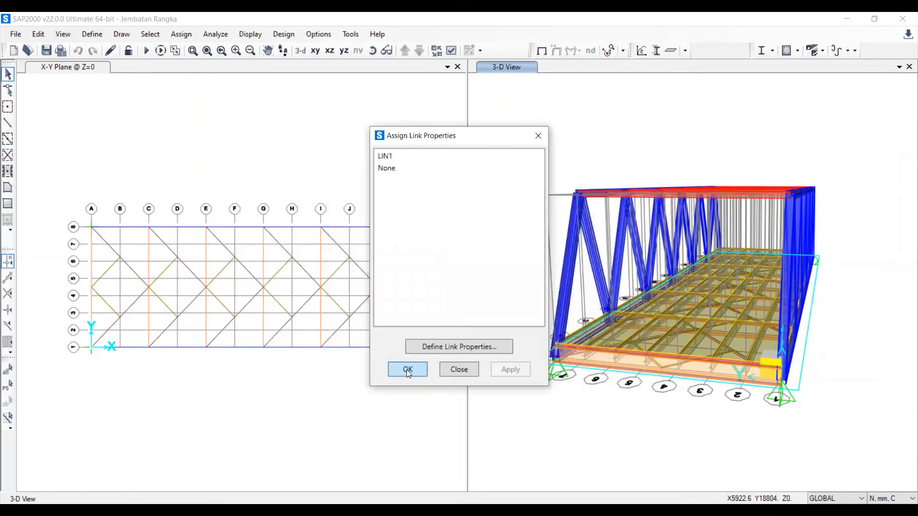
pyautogui.click(407, 369)
# - Change the X-Y plan view to a 3-D view looking at the grid A end of the bridge
pyautogui.click(314, 133)
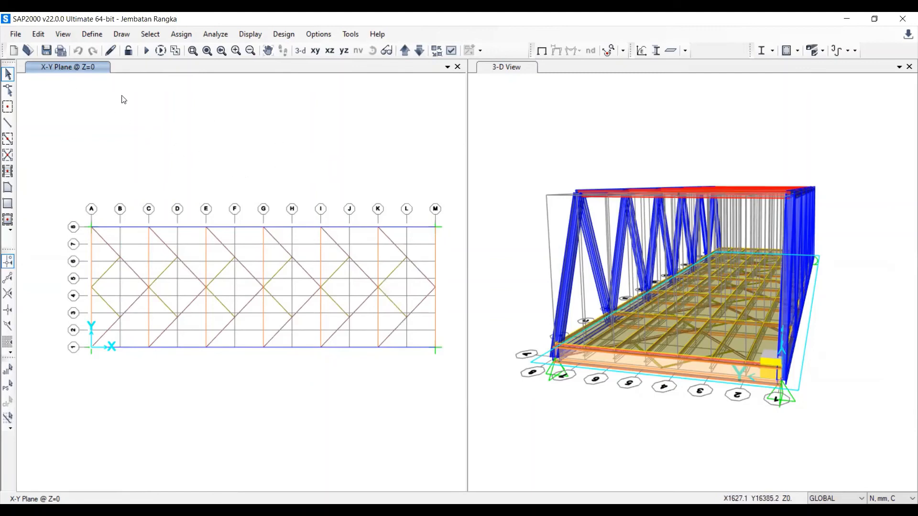
pyautogui.click(298, 52)
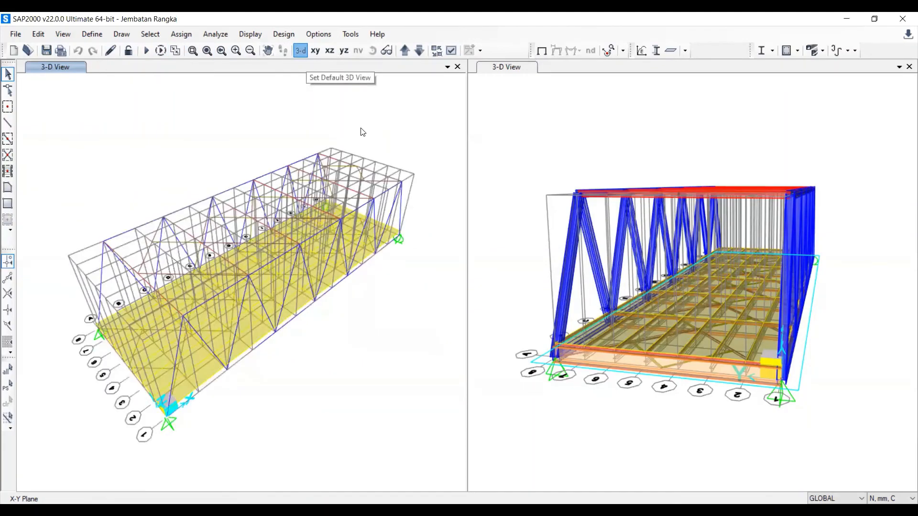
pyautogui.scroll(-3, 317, 234)
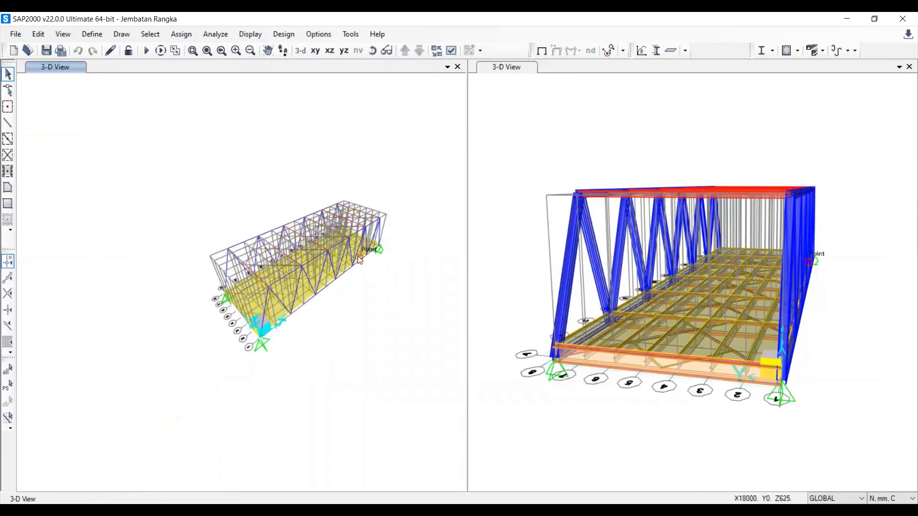
pyautogui.scroll(6, 227, 323)
pyautogui.keyDown('shift'); pyautogui.moveTo(265, 321); pyautogui.dragTo(365, 189, button='middle'); pyautogui.keyUp('shift')
pyautogui.scroll(-5, 365, 188)
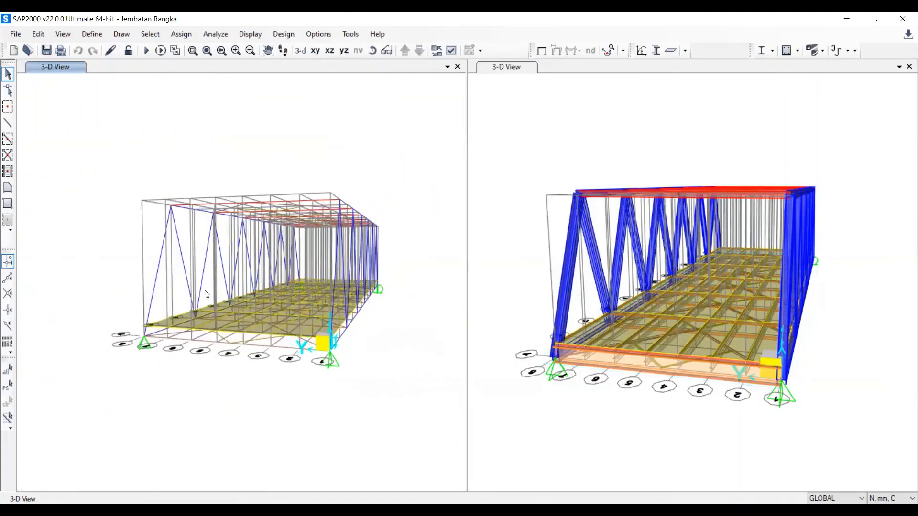
pyautogui.scroll(3, 187, 318)
pyautogui.scroll(-3, 160, 252)
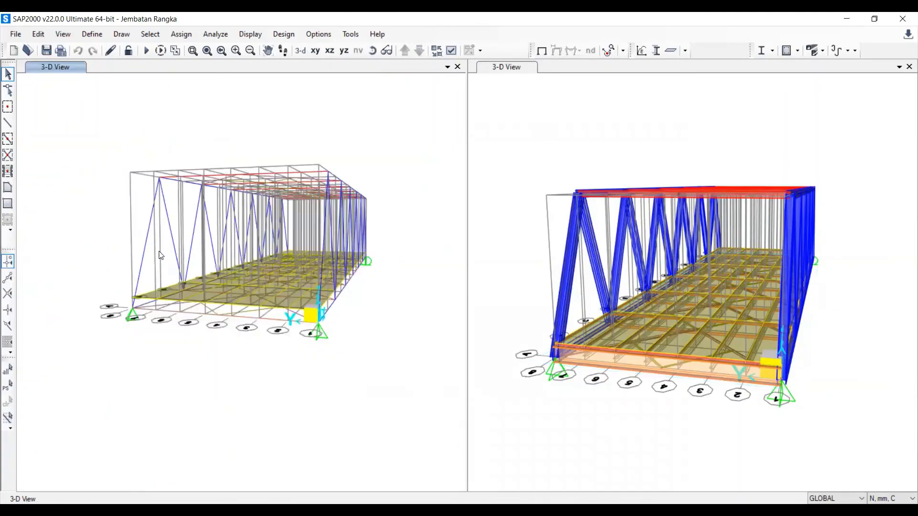
# - Draw a two-joint LIN1 link from the support joint at grids A and 8 up to the slab corner above it
pyautogui.click(121, 34)
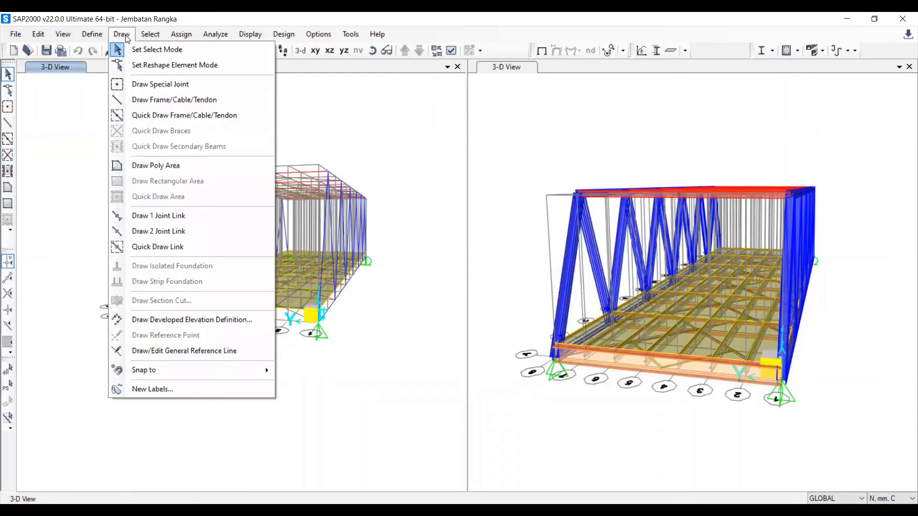
pyautogui.click(186, 231)
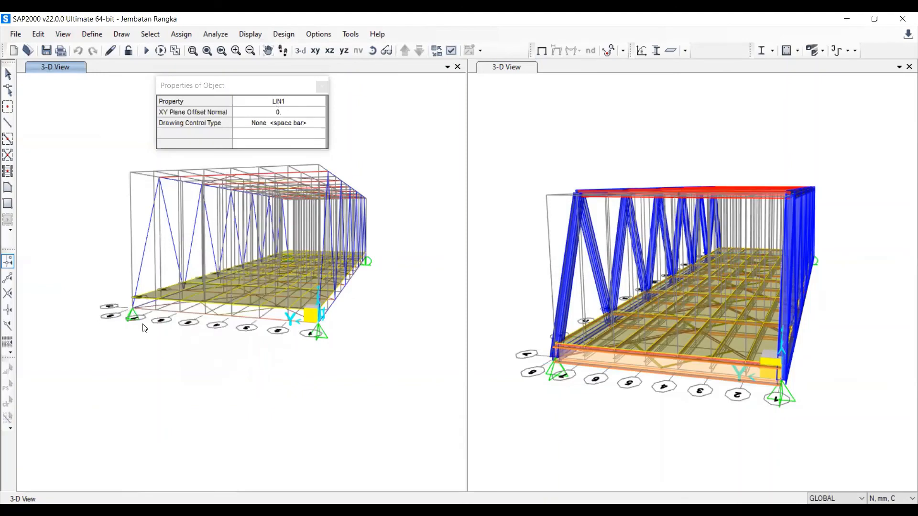
pyautogui.scroll(2, 178, 365)
pyautogui.scroll(-2, 159, 339)
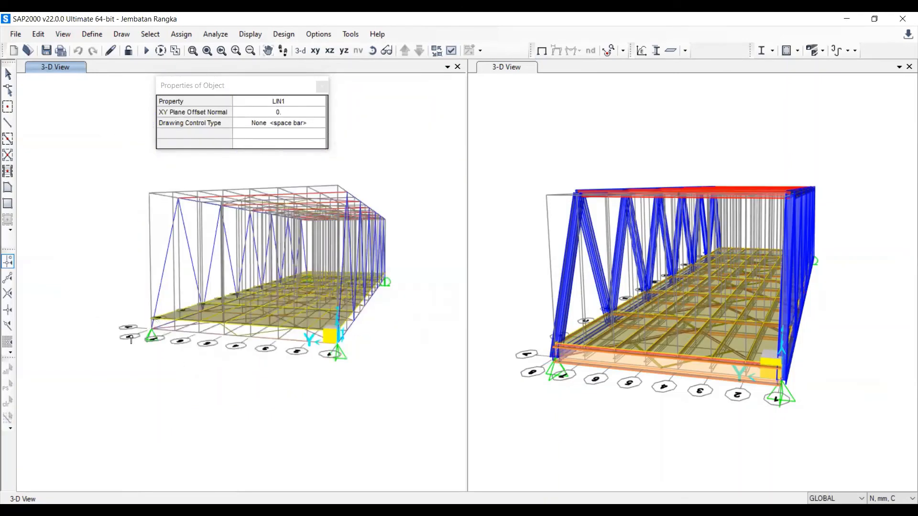
pyautogui.keyDown('shift'); pyautogui.moveTo(112, 335); pyautogui.dragTo(389, 395, button='middle'); pyautogui.keyUp('shift')
pyautogui.scroll(6, 315, 372)
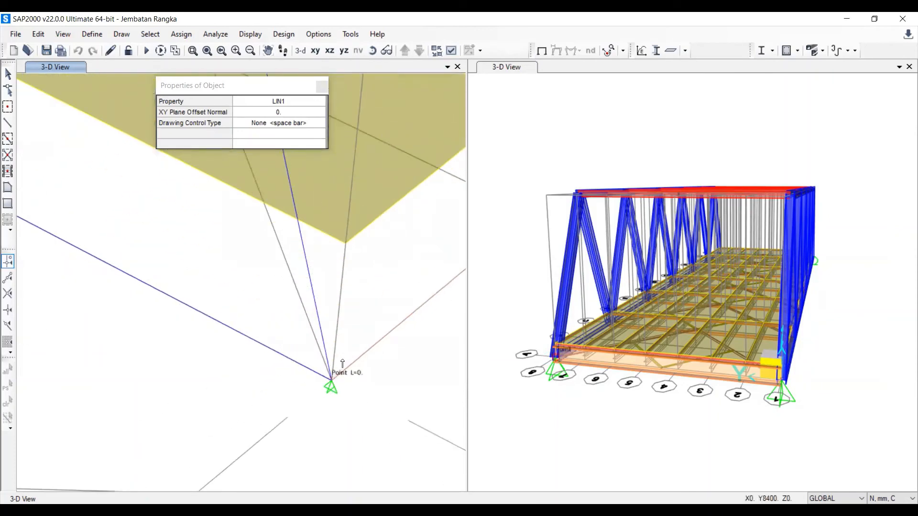
pyautogui.click(331, 380)
pyautogui.click(345, 244)
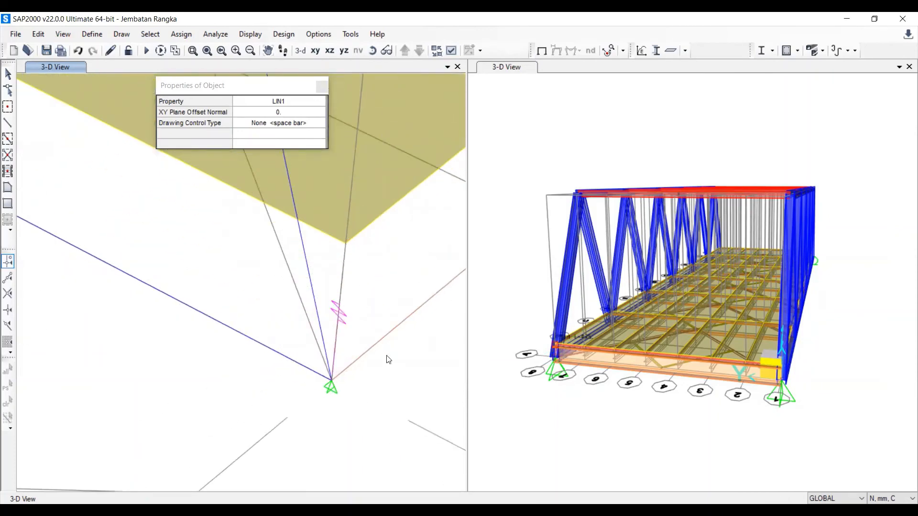
# - Draw vertical LIN1 links from the end cross girder to the slab edge on grid A at grid lines 7 and 6
pyautogui.scroll(-4, 319, 376)
pyautogui.scroll(4, 360, 344)
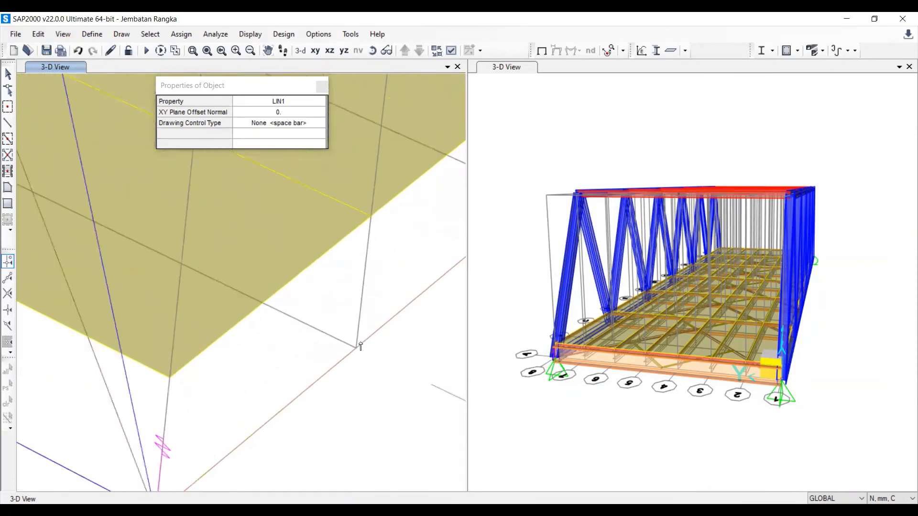
pyautogui.click(372, 217)
pyautogui.scroll(-3, 371, 364)
pyautogui.scroll(-1, 359, 385)
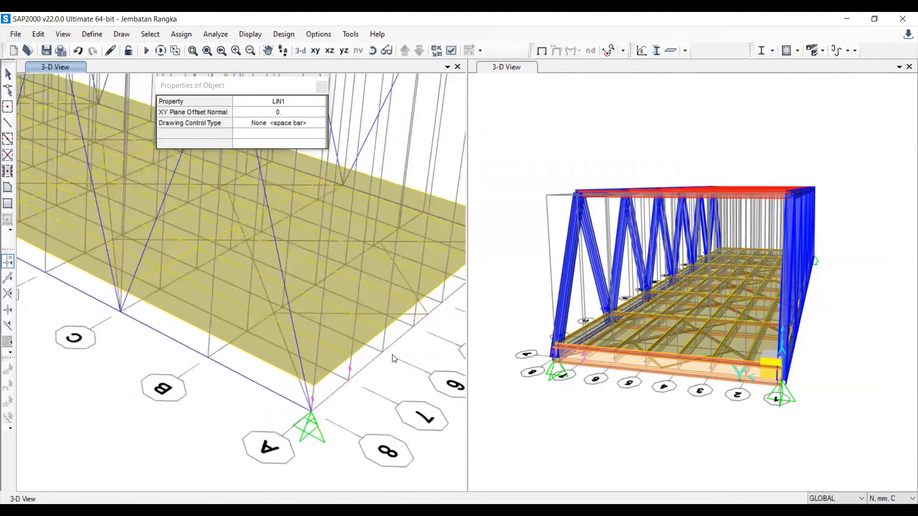
pyautogui.scroll(4, 369, 348)
pyautogui.click(374, 284)
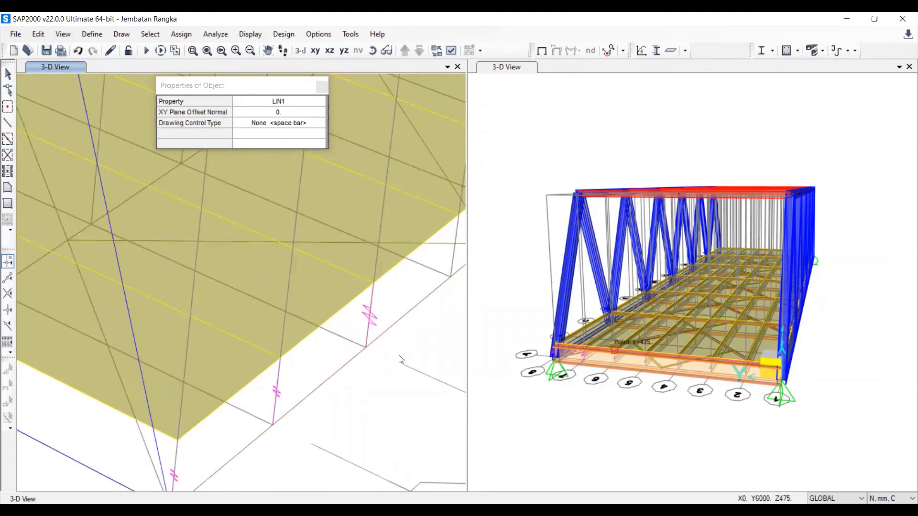
# - Draw a vertical LIN1 link from the end cross girder to the slab edge on grid A at grid line 5
pyautogui.scroll(-3, 365, 391)
pyautogui.scroll(-2, 365, 391)
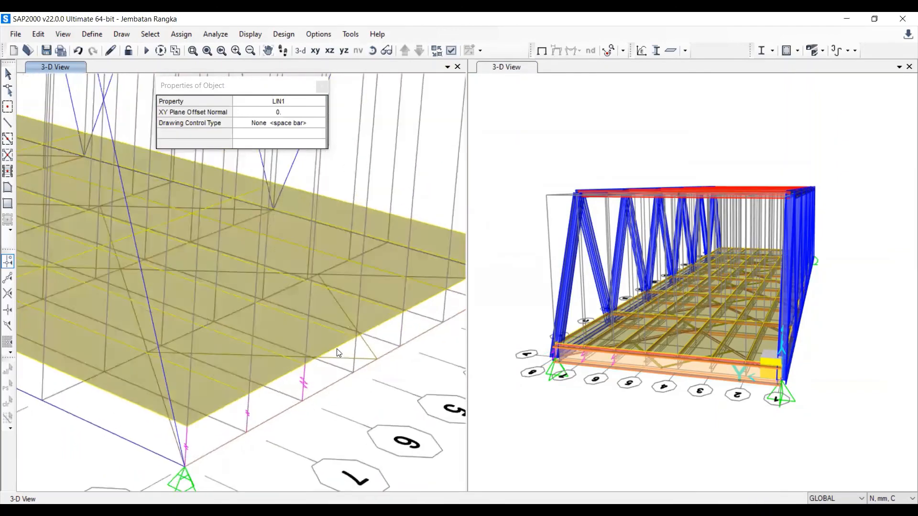
pyautogui.keyDown('shift'); pyautogui.moveTo(358, 391); pyautogui.dragTo(344, 379, button='middle'); pyautogui.keyUp('shift')
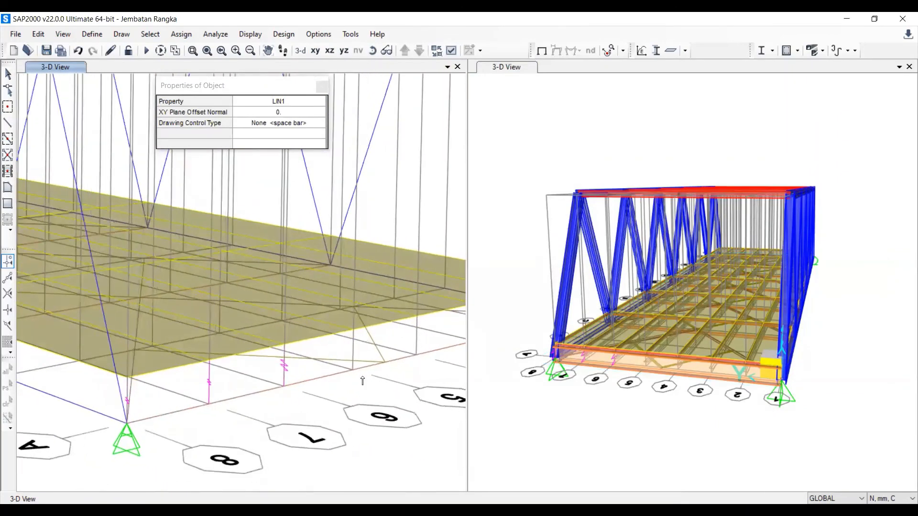
pyautogui.click(353, 370)
pyautogui.click(355, 335)
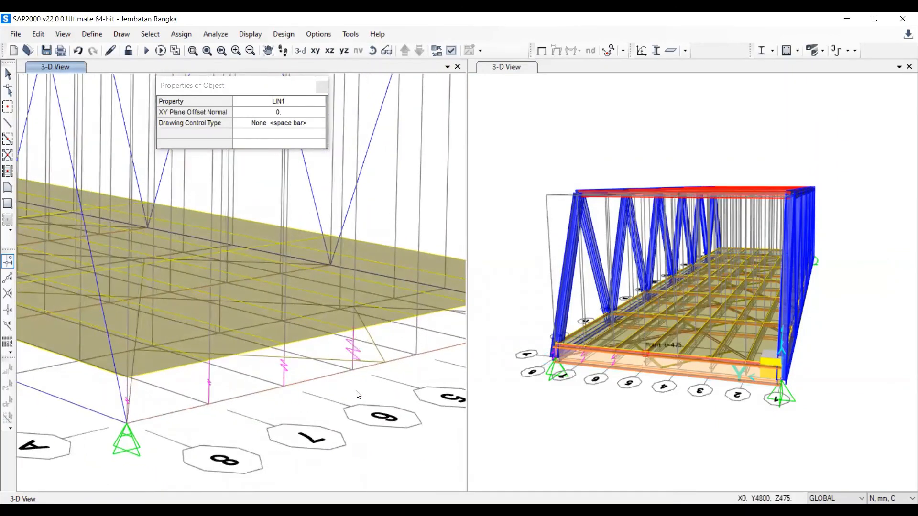
# - Draw a vertical LIN1 link between the end cross girder and the slab edge on grid A at grid line 4
pyautogui.scroll(-5, 353, 380)
pyautogui.keyDown('shift'); pyautogui.moveTo(352, 379); pyautogui.dragTo(136, 407, button='middle'); pyautogui.keyUp('shift')
pyautogui.scroll(-3, 135, 406)
pyautogui.scroll(8, 134, 406)
pyautogui.scroll(3, 179, 453)
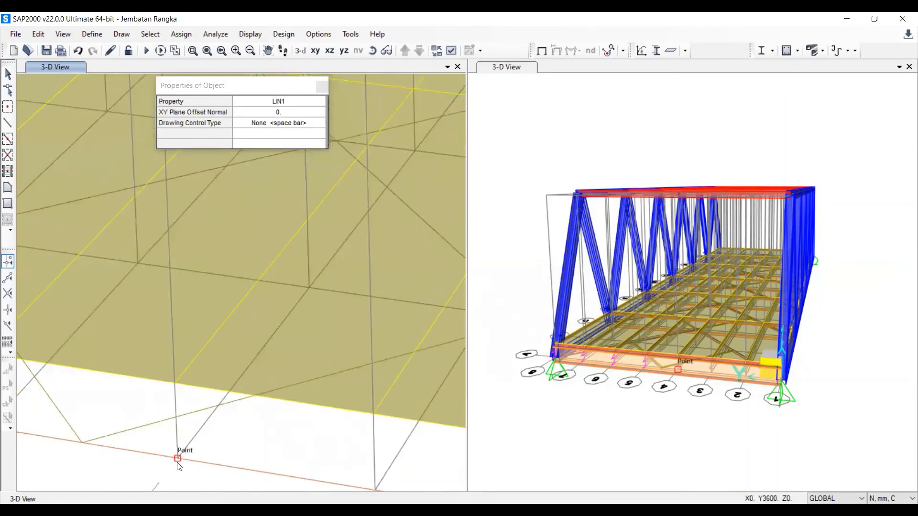
pyautogui.click(177, 460)
pyautogui.click(175, 383)
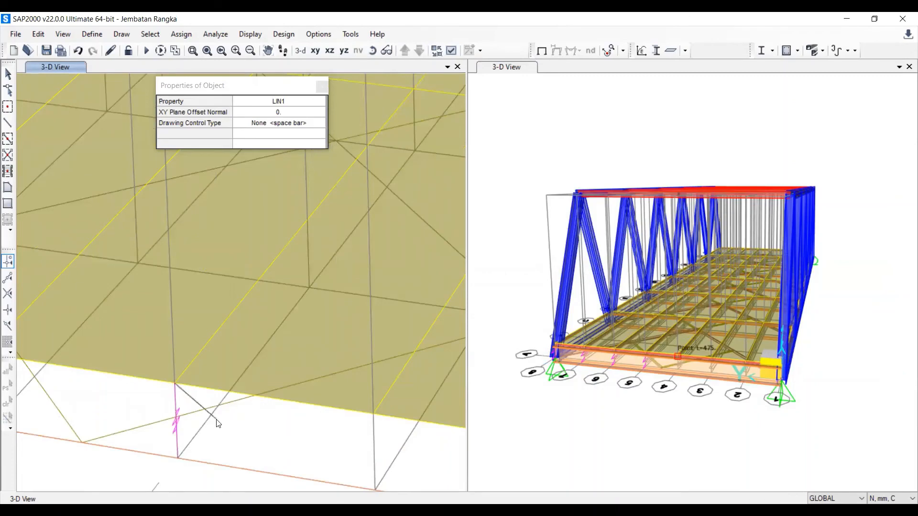
pyautogui.rightClick(237, 431)
# - Connect the end cross girder to the slab edge on grid A with a vertical LIN1 link at grid line 3
pyautogui.scroll(-3, 232, 391)
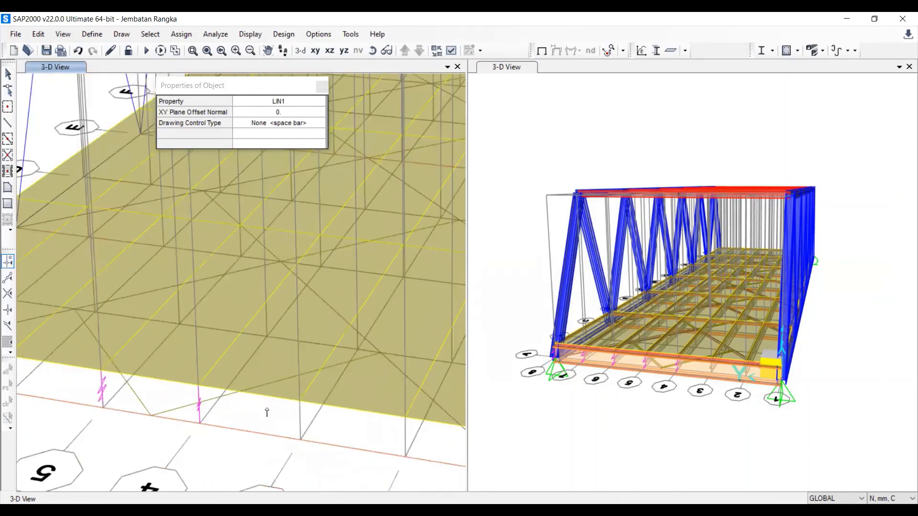
pyautogui.scroll(2, 266, 412)
pyautogui.click(281, 409)
pyautogui.click(279, 333)
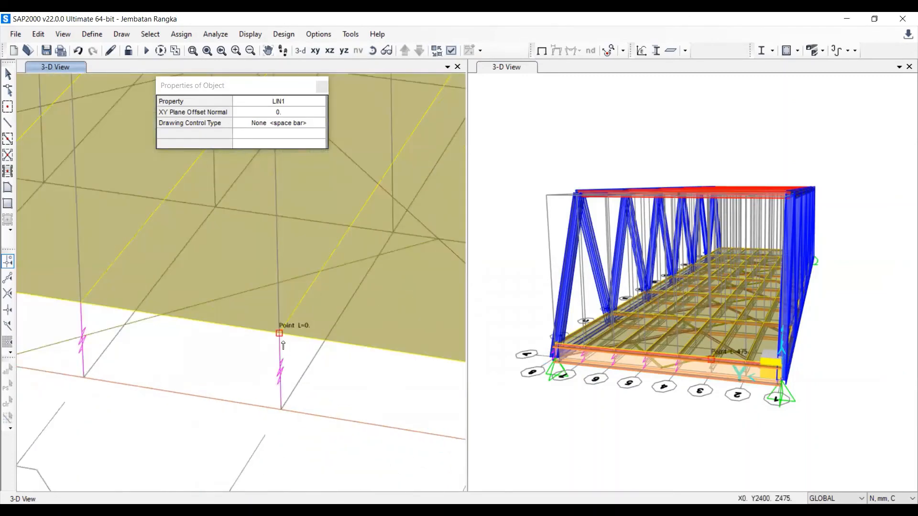
pyautogui.rightClick(335, 383)
# - Draw a vertical LIN1 link from the end cross girder to the slab edge on grid A at grid line 2
pyautogui.scroll(-4, 264, 369)
pyautogui.scroll(2, 301, 384)
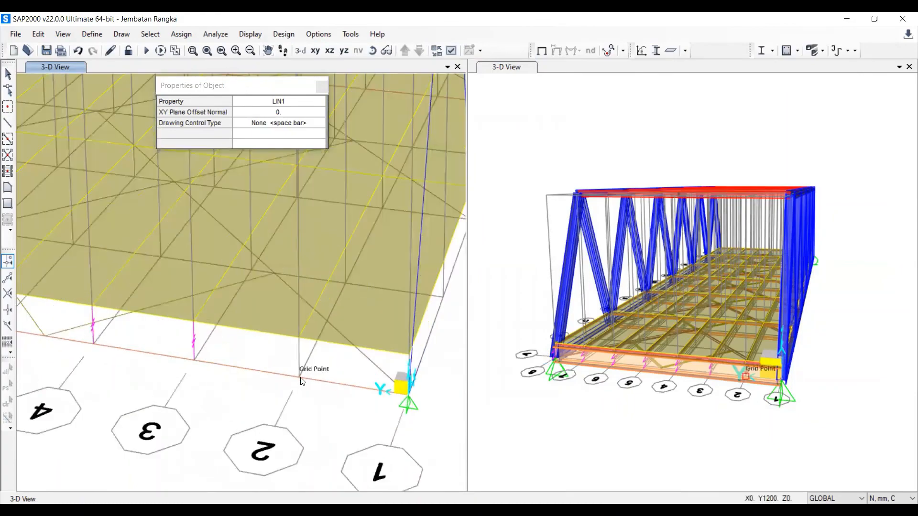
pyautogui.click(300, 377)
pyautogui.click(297, 333)
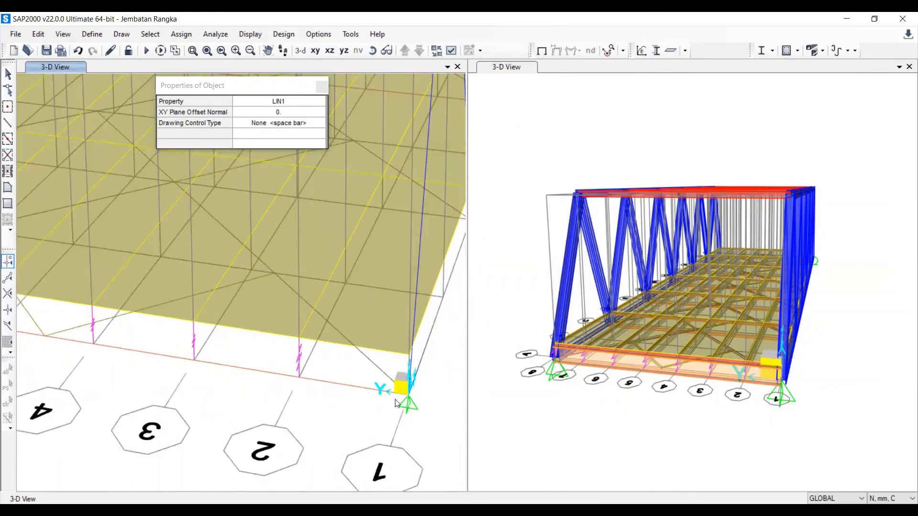
# - Draw a vertical LIN1 link from the corner support joint to the slab corner on grid A at grid line 1
pyautogui.scroll(3, 382, 395)
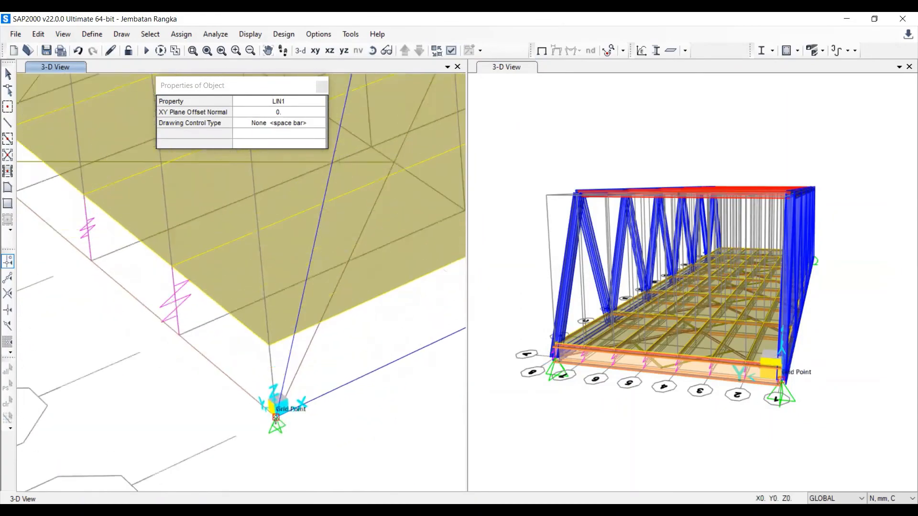
pyautogui.click(269, 345)
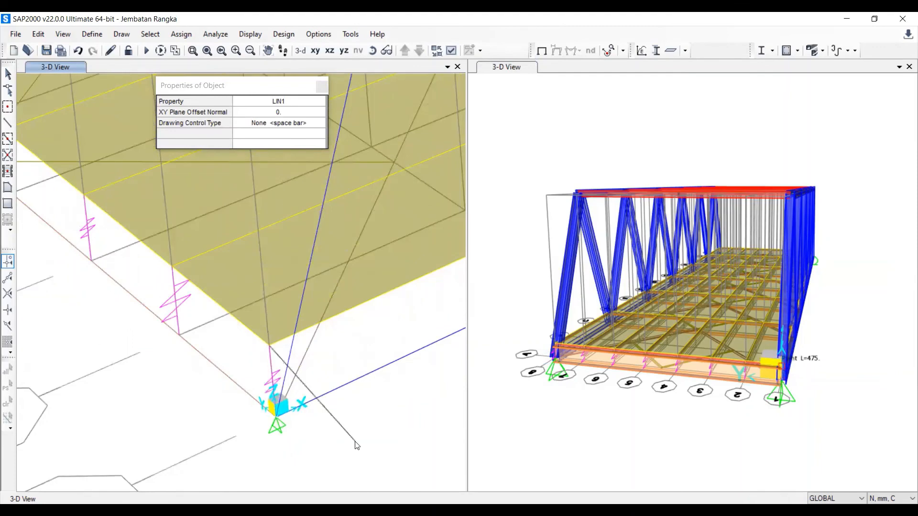
pyautogui.rightClick(358, 443)
pyautogui.scroll(-3, 388, 413)
pyautogui.scroll(-2, 389, 419)
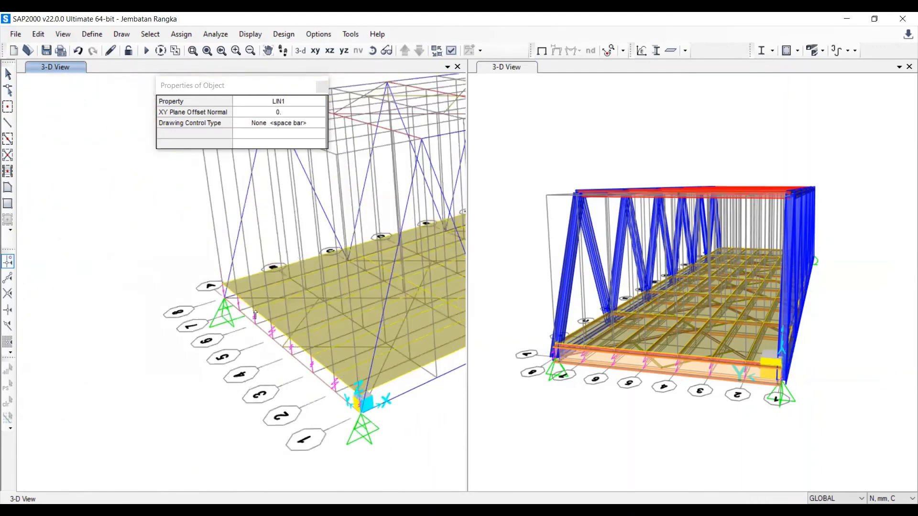
# - Select the links on grid A at grid lines 8, 7 and 6
pyautogui.click(8, 73)
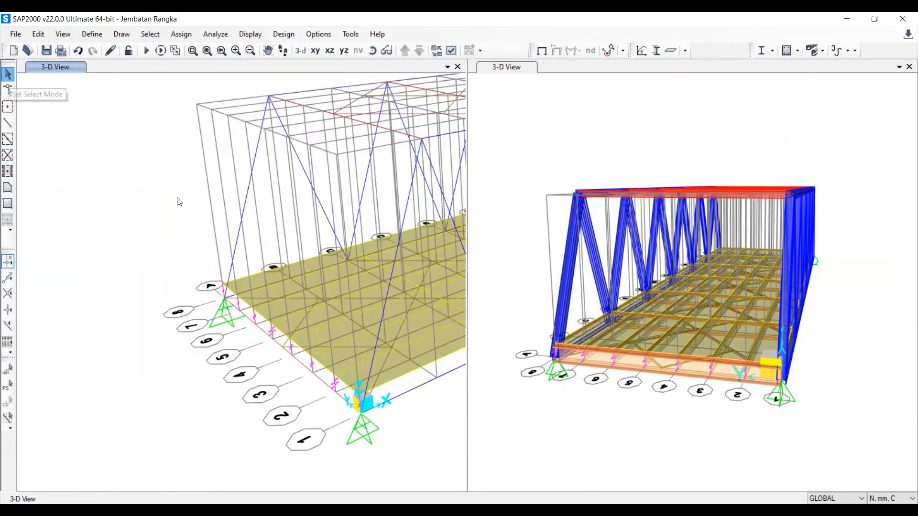
pyautogui.scroll(5, 191, 299)
pyautogui.click(230, 334)
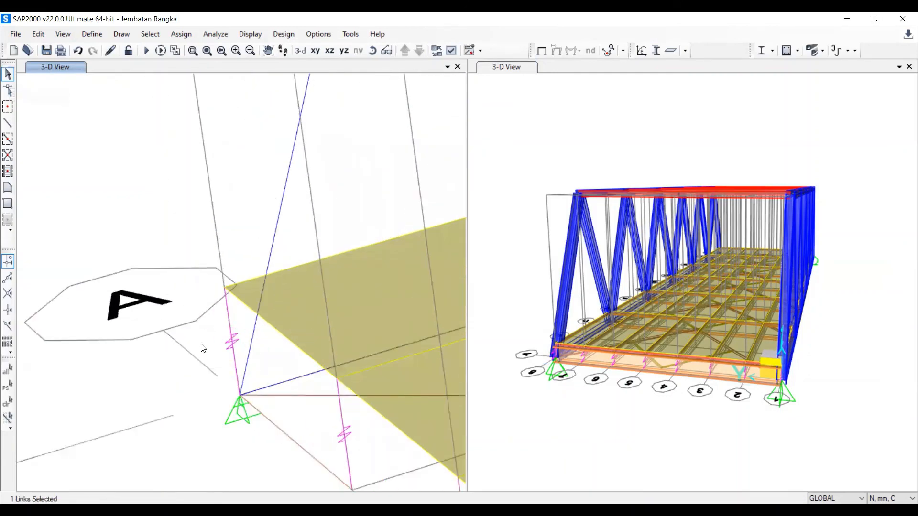
pyautogui.scroll(-3, 211, 344)
pyautogui.scroll(-3, 210, 346)
pyautogui.scroll(4, 246, 354)
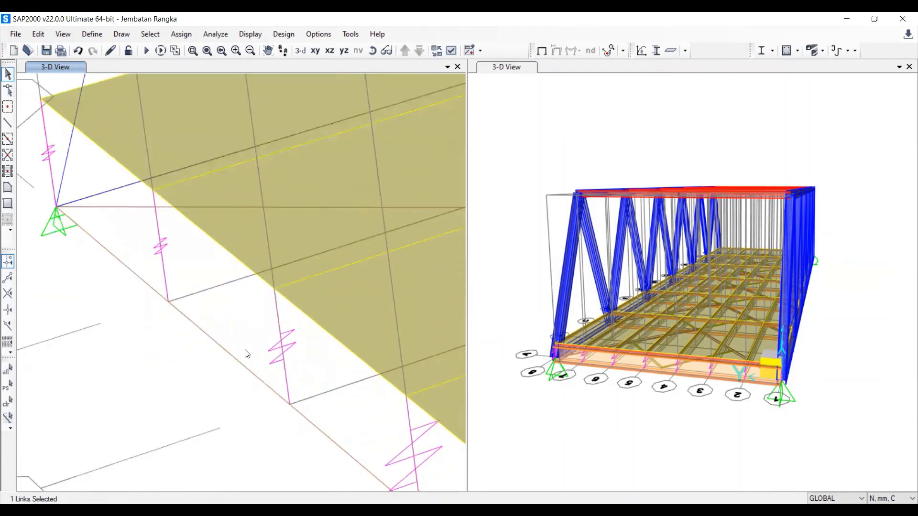
pyautogui.click(163, 260)
pyautogui.scroll(-3, 172, 294)
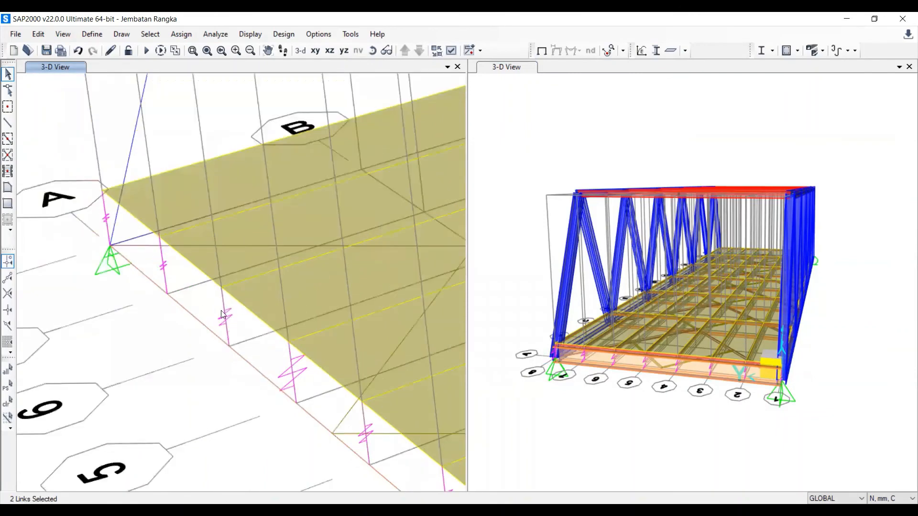
pyautogui.scroll(3, 221, 311)
pyautogui.click(216, 323)
# - Add the grid A links at grid lines 5, 4 and 3 to the selection
pyautogui.scroll(-3, 214, 323)
pyautogui.scroll(3, 214, 325)
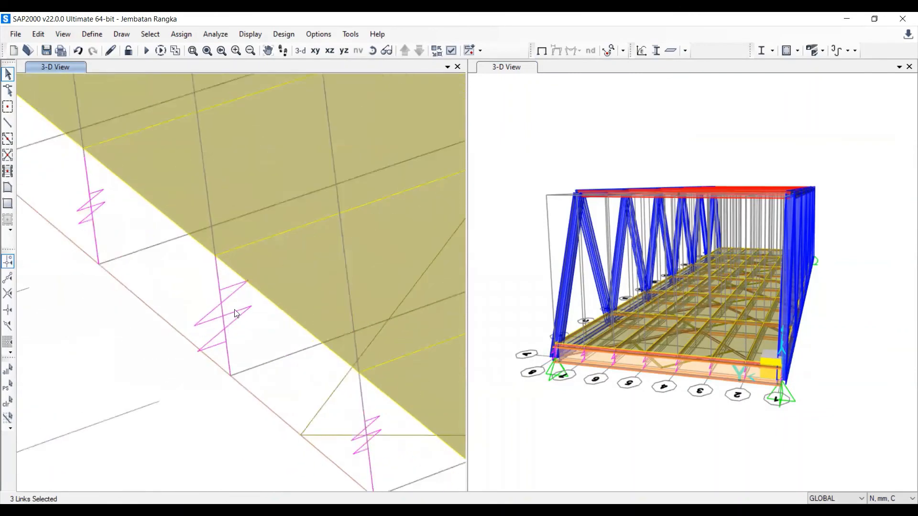
pyautogui.moveTo(212, 323); pyautogui.dragTo(187, 321)
pyautogui.scroll(-3, 173, 303)
pyautogui.scroll(3, 231, 351)
pyautogui.scroll(-3, 177, 309)
pyautogui.scroll(3, 234, 323)
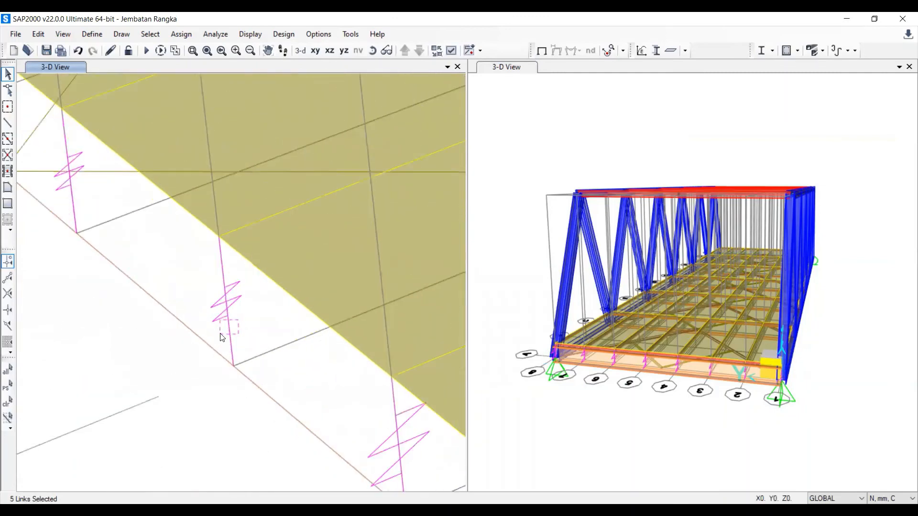
pyautogui.click(224, 331)
# - Add the grid A links at grid lines 2 and 1 to the selection
pyautogui.click(293, 377)
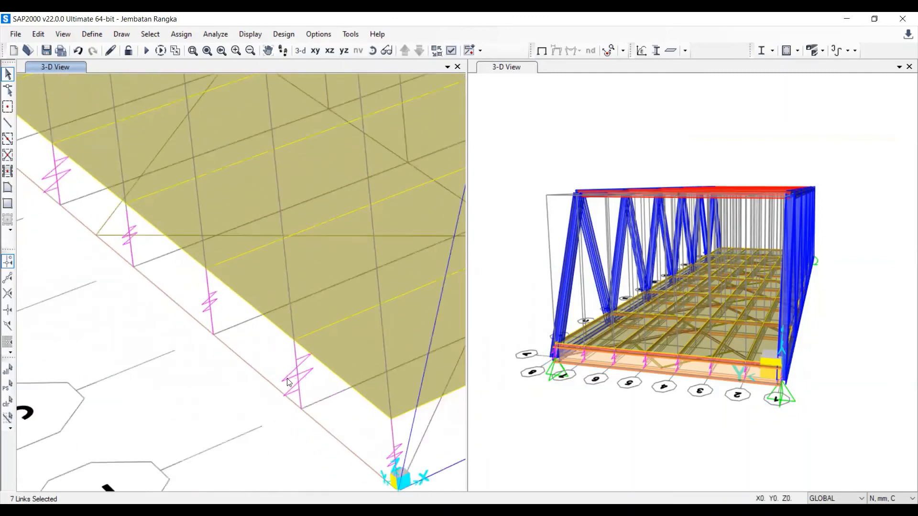
pyautogui.scroll(-3, 291, 376)
pyautogui.scroll(3, 283, 364)
pyautogui.moveTo(280, 328); pyautogui.dragTo(216, 368)
pyautogui.scroll(-3, 216, 368)
pyautogui.scroll(3, 77, 221)
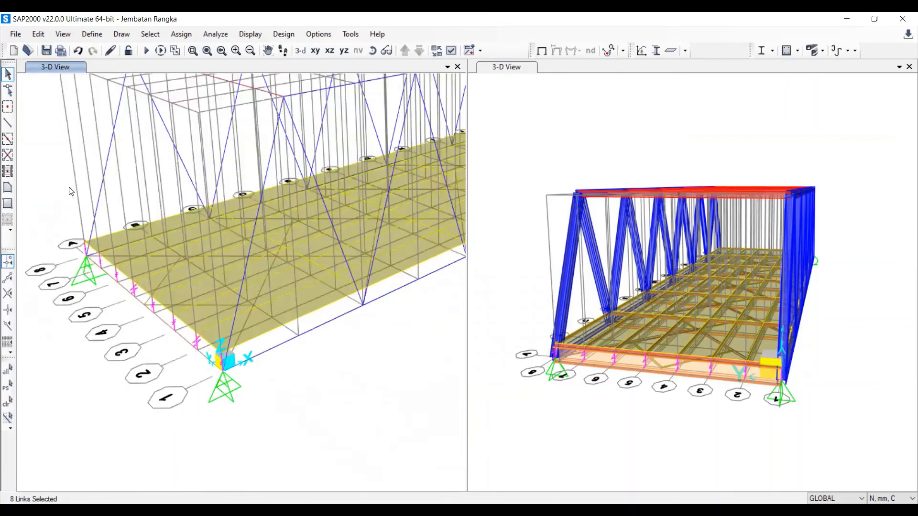
# - Replicate the selected links linearly 6 times along the bridge, with a 4000 mm dx increment picked between two bottom chord joints
pyautogui.click(39, 35)
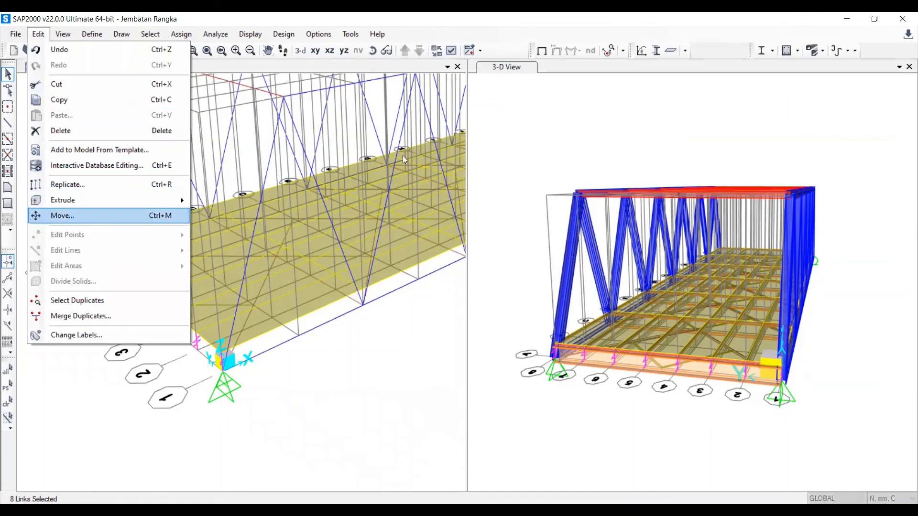
pyautogui.hotkey('ctrl', 'r')
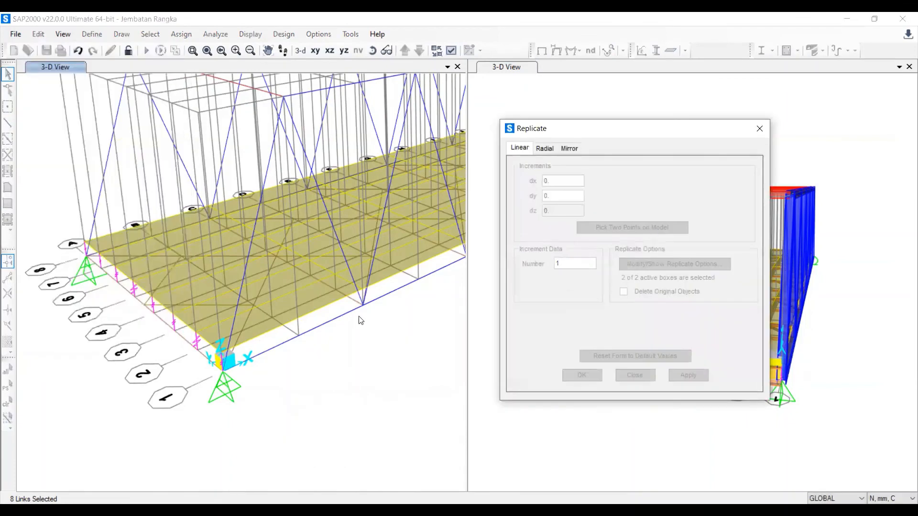
pyautogui.click(222, 369)
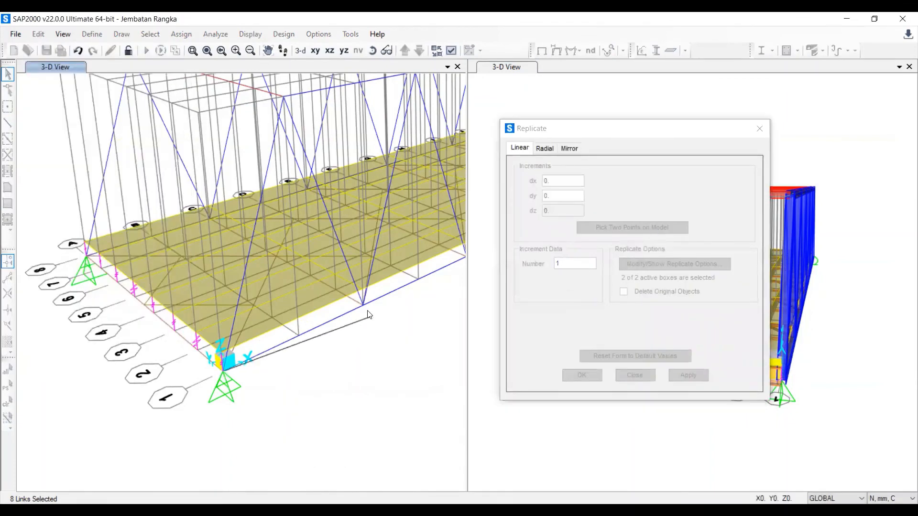
pyautogui.click(363, 306)
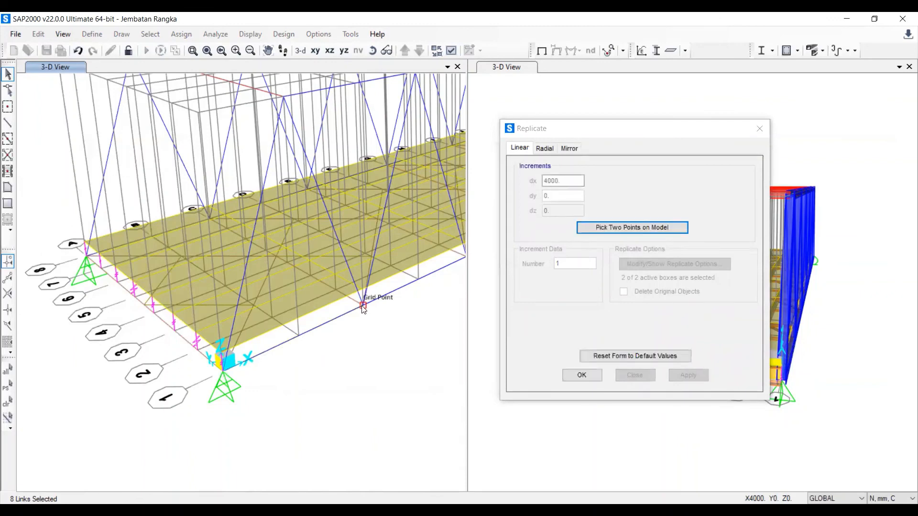
pyautogui.scroll(-3, 363, 315)
pyautogui.scroll(-2, 359, 377)
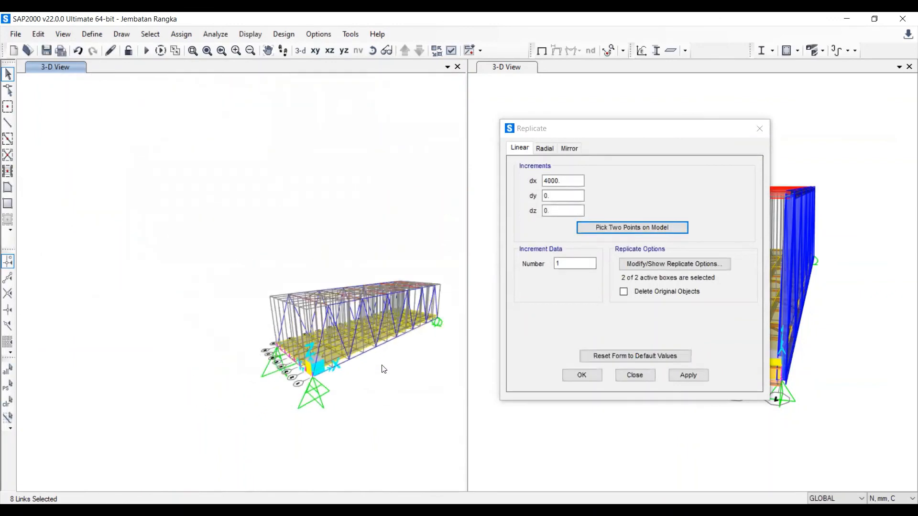
pyautogui.scroll(1, 316, 399)
pyautogui.scroll(-1, 385, 365)
pyautogui.scroll(1, 235, 389)
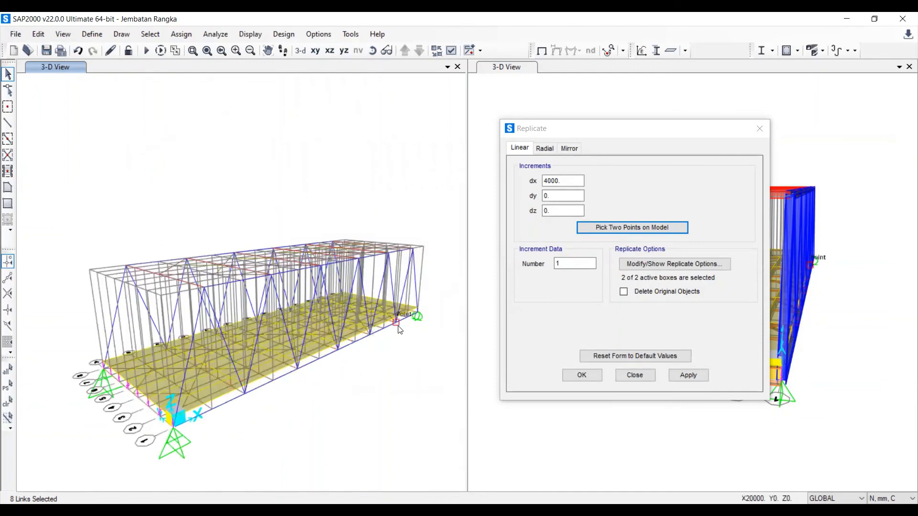
pyautogui.doubleClick(587, 263)
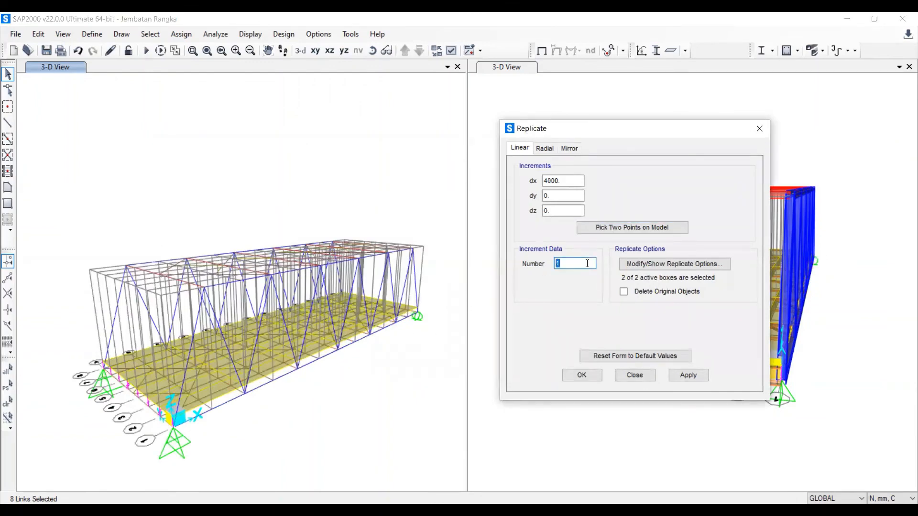
pyautogui.click(689, 375)
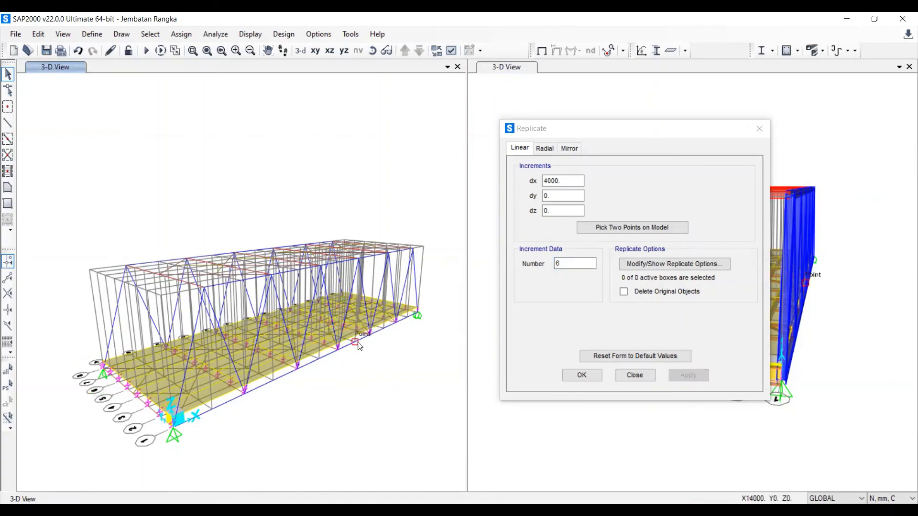
# - Examine the replicated links along the deck from both bridge ends and close the replication settings
pyautogui.scroll(2, 360, 349)
pyautogui.scroll(-3, 389, 340)
pyautogui.scroll(3, 424, 323)
pyautogui.scroll(2, 269, 402)
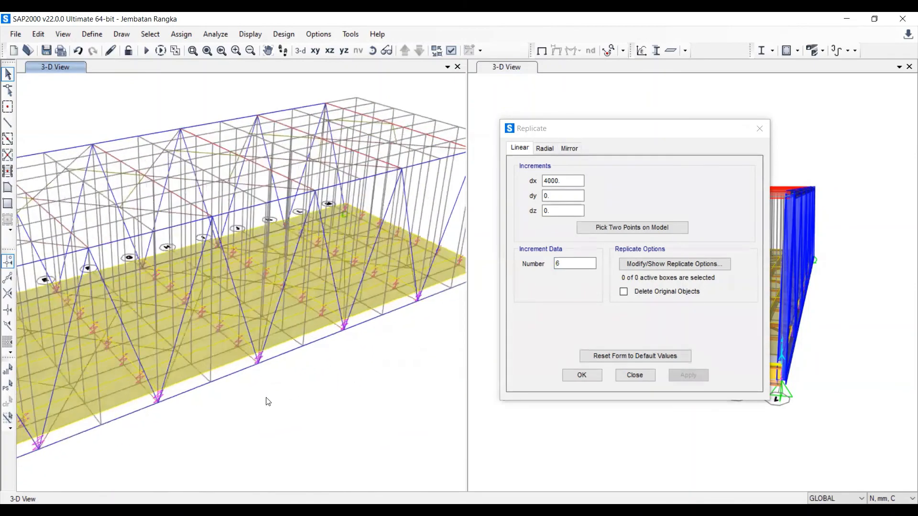
pyautogui.keyDown('shift'); pyautogui.moveTo(269, 402); pyautogui.dragTo(341, 351, button='middle'); pyautogui.keyUp('shift')
pyautogui.scroll(-3, 340, 351)
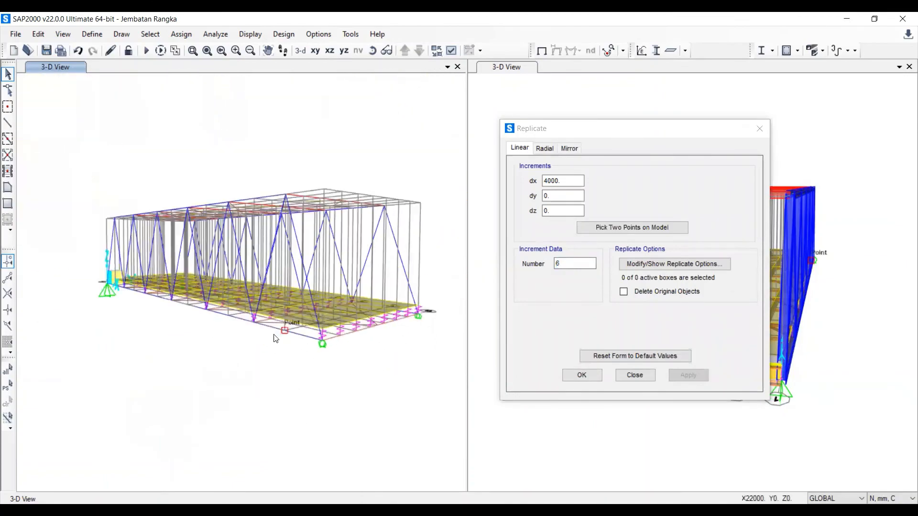
pyautogui.scroll(3, 276, 338)
pyautogui.keyDown('shift'); pyautogui.moveTo(263, 376); pyautogui.dragTo(362, 357, button='middle'); pyautogui.keyUp('shift')
pyautogui.keyDown('shift'); pyautogui.moveTo(203, 383); pyautogui.dragTo(306, 367, button='middle'); pyautogui.keyUp('shift')
pyautogui.scroll(-3, 306, 367)
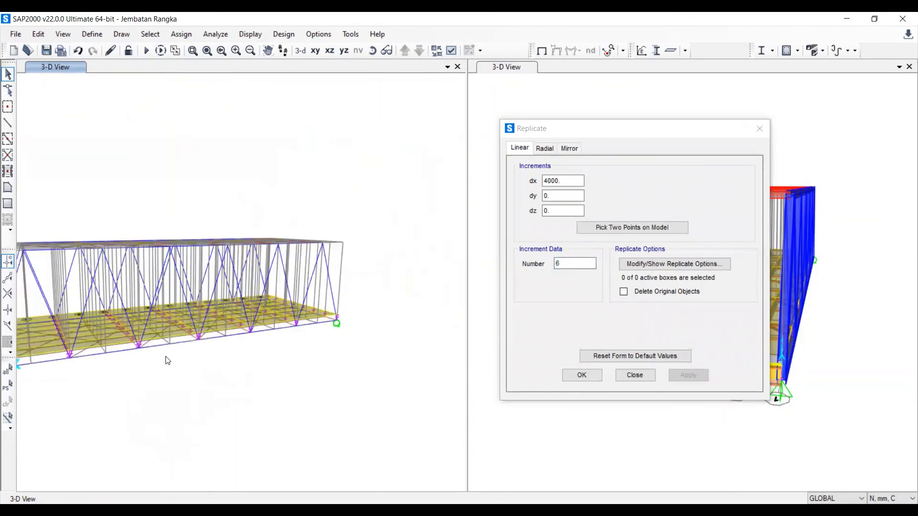
pyautogui.scroll(-3, 257, 370)
pyautogui.scroll(6, 106, 373)
pyautogui.keyDown('shift'); pyautogui.moveTo(129, 408); pyautogui.dragTo(271, 415, button='middle'); pyautogui.keyUp('shift')
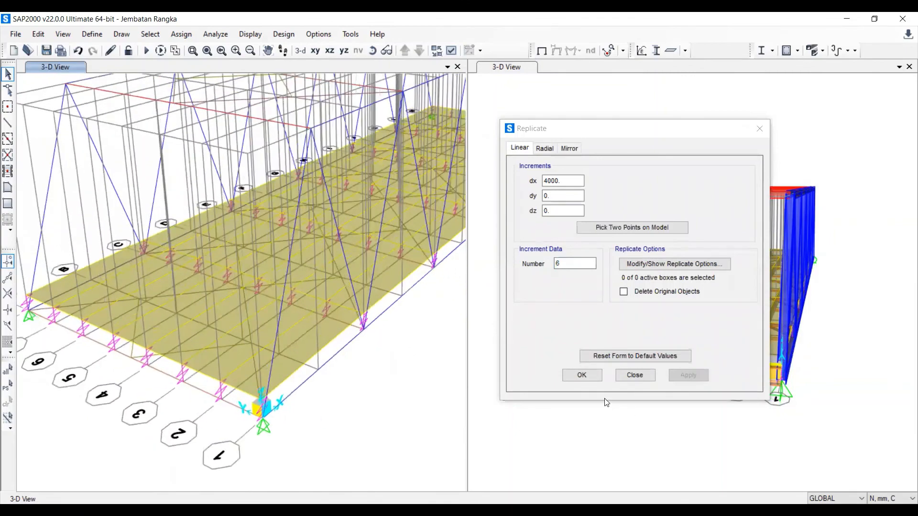
pyautogui.click(581, 375)
# - Run the analysis for the DEAD load case, leaving MODAL set to Do not Run
pyautogui.scroll(-5, 287, 308)
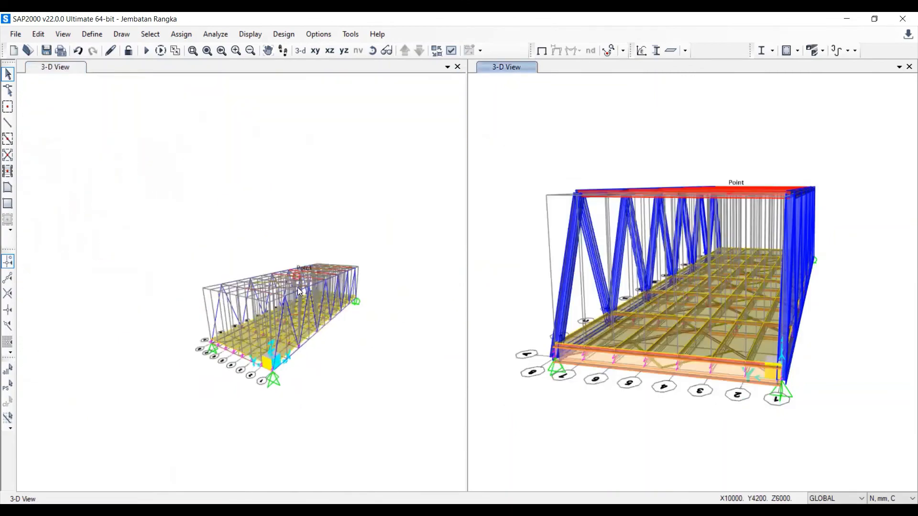
pyautogui.scroll(2, 298, 288)
pyautogui.scroll(-3, 535, 265)
pyautogui.scroll(4, 518, 282)
pyautogui.scroll(-2, 439, 317)
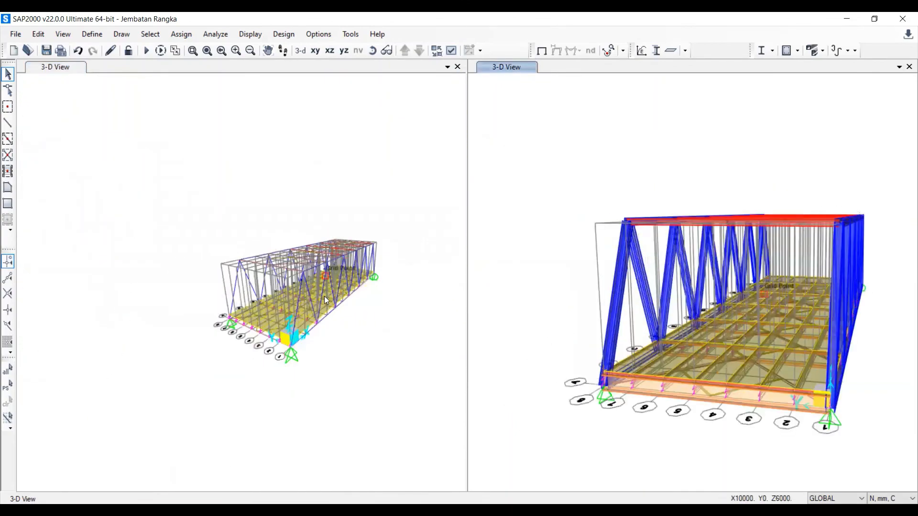
pyautogui.scroll(2, 442, 309)
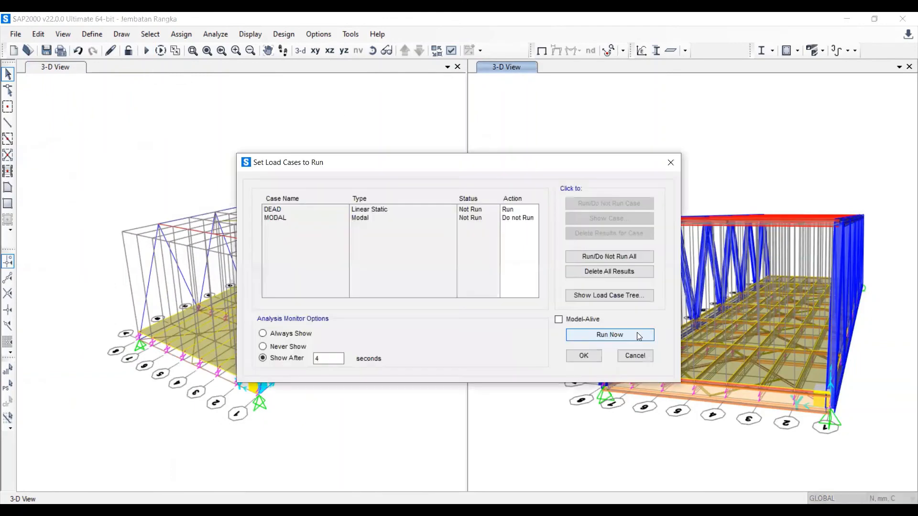
pyautogui.click(637, 335)
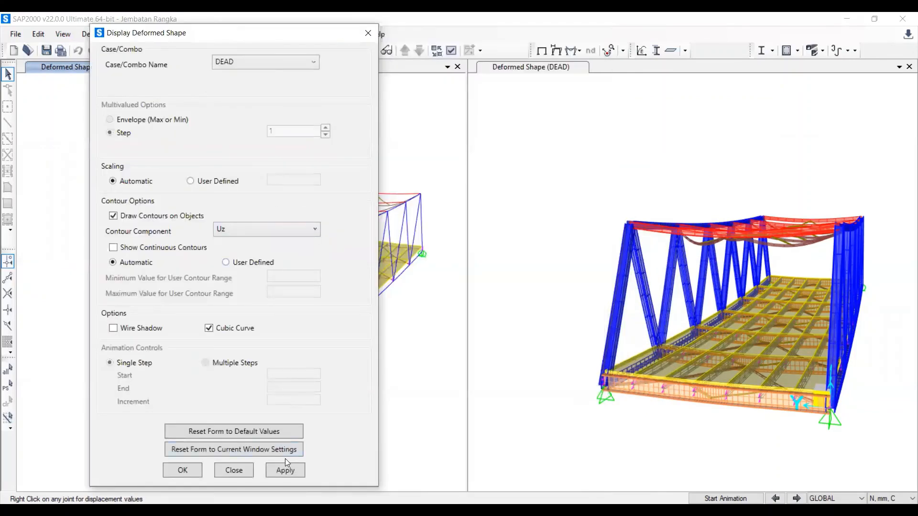
# - Display the DEAD deformed shape with Uz contours drawn on objects and examine the deflection of the slab and trusses
pyautogui.click(282, 470)
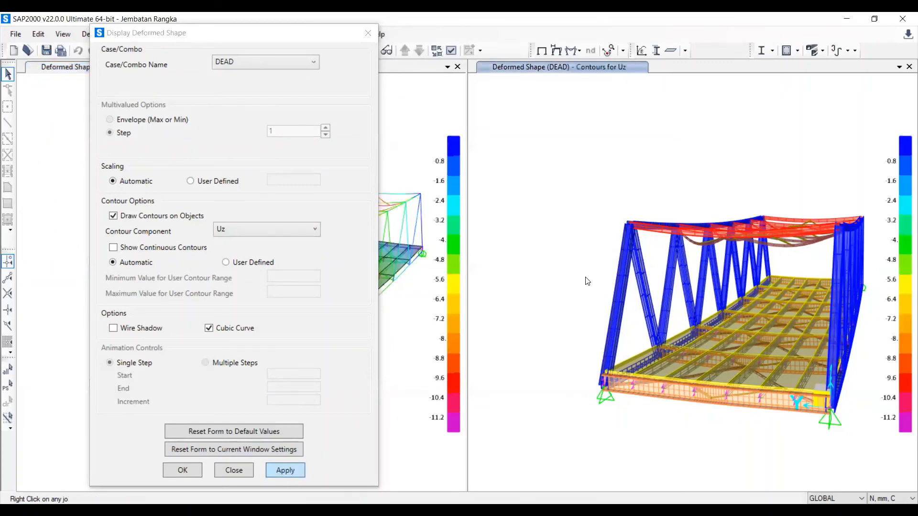
pyautogui.scroll(-4, 550, 279)
pyautogui.scroll(4, 571, 282)
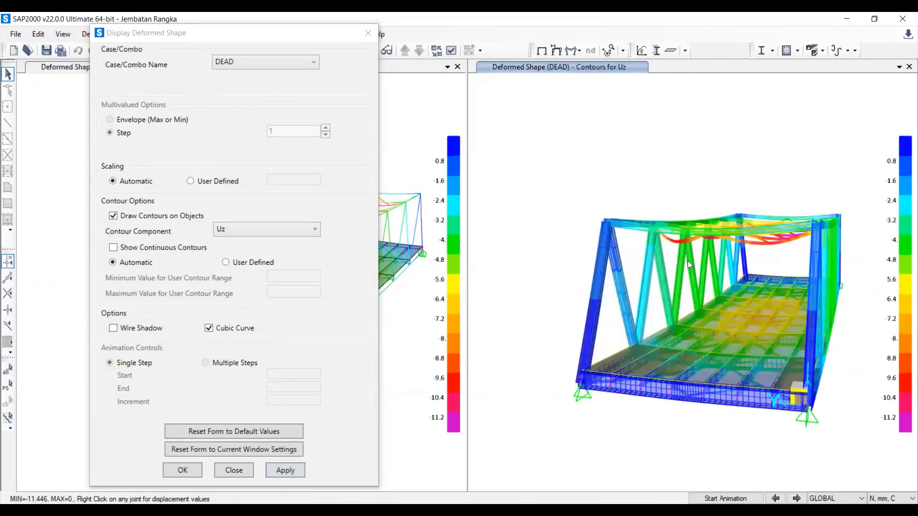
pyautogui.keyDown('shift'); pyautogui.moveTo(657, 320); pyautogui.dragTo(653, 369, button='middle'); pyautogui.keyUp('shift')
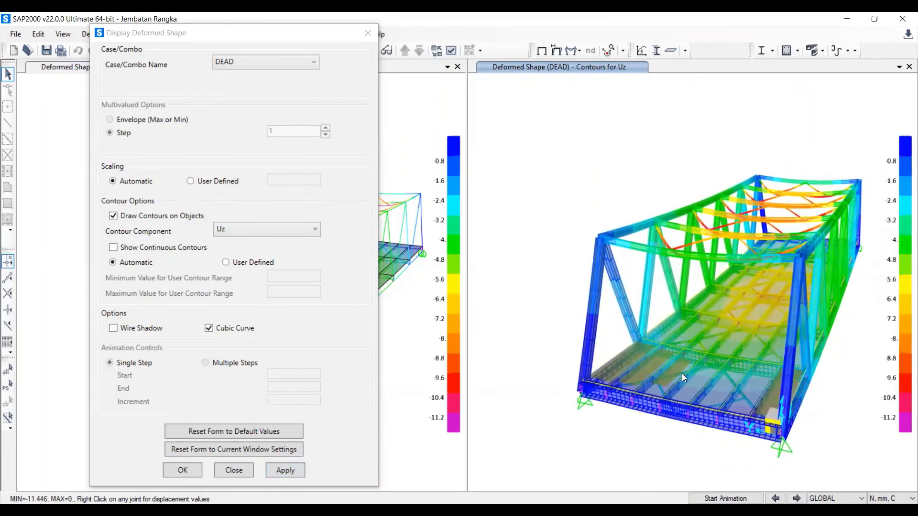
pyautogui.scroll(-4, 588, 353)
pyautogui.scroll(4, 607, 371)
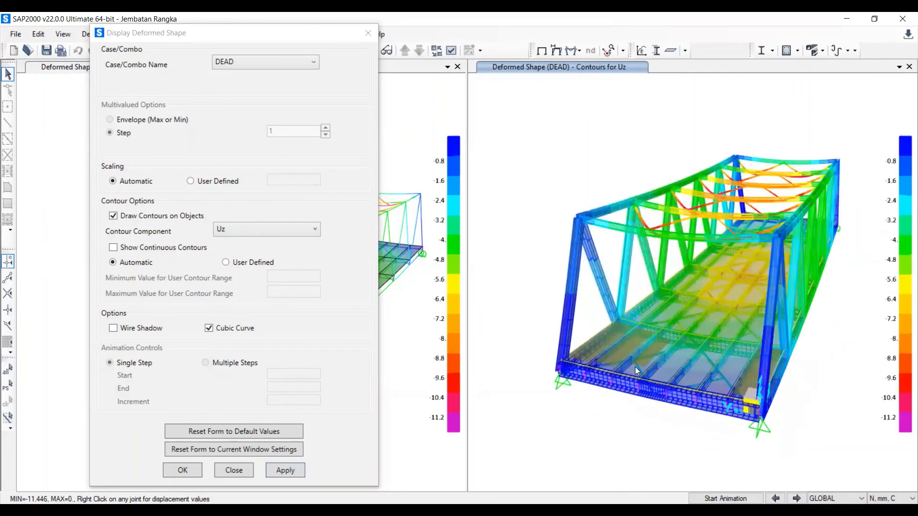
pyautogui.scroll(4, 631, 385)
pyautogui.scroll(-4, 611, 387)
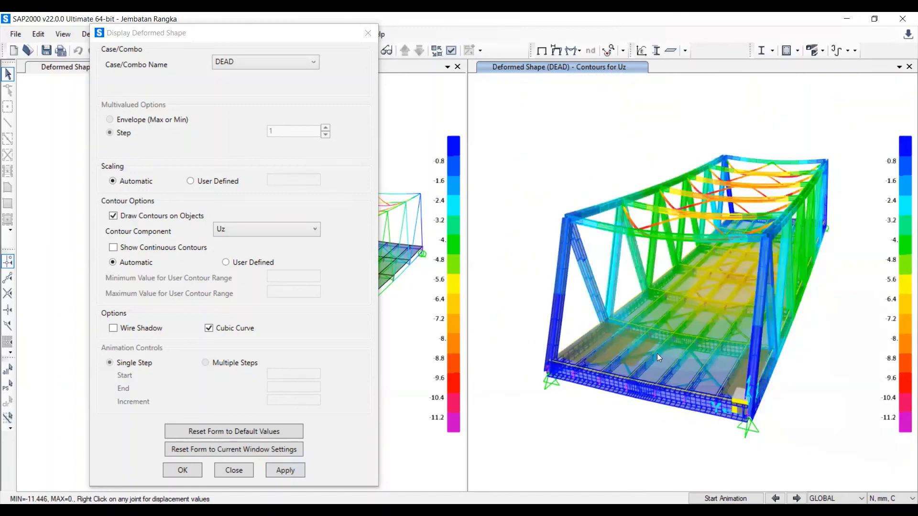
pyautogui.keyDown('shift'); pyautogui.moveTo(700, 365); pyautogui.dragTo(748, 328, button='middle'); pyautogui.keyUp('shift')
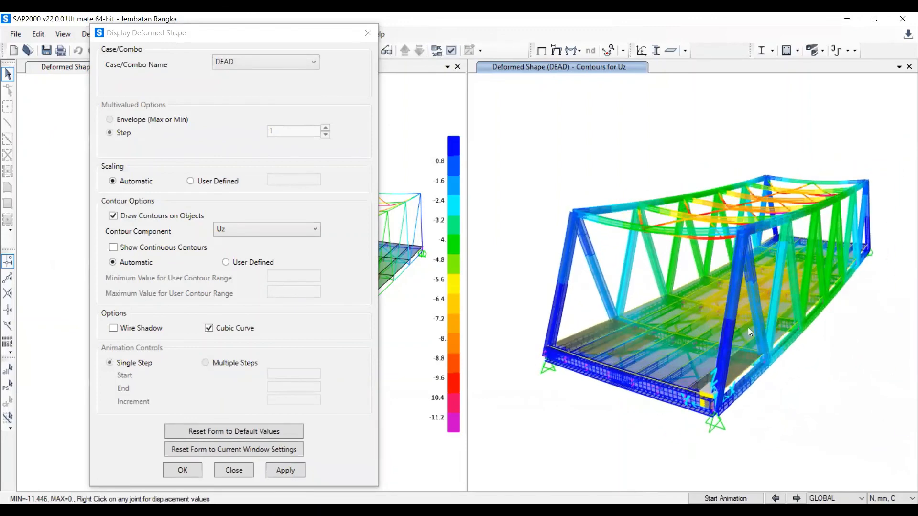
# - Change the contour component of the DEAD deformed shape to Resultant and apply it to the active view
pyautogui.click(251, 228)
pyautogui.click(237, 282)
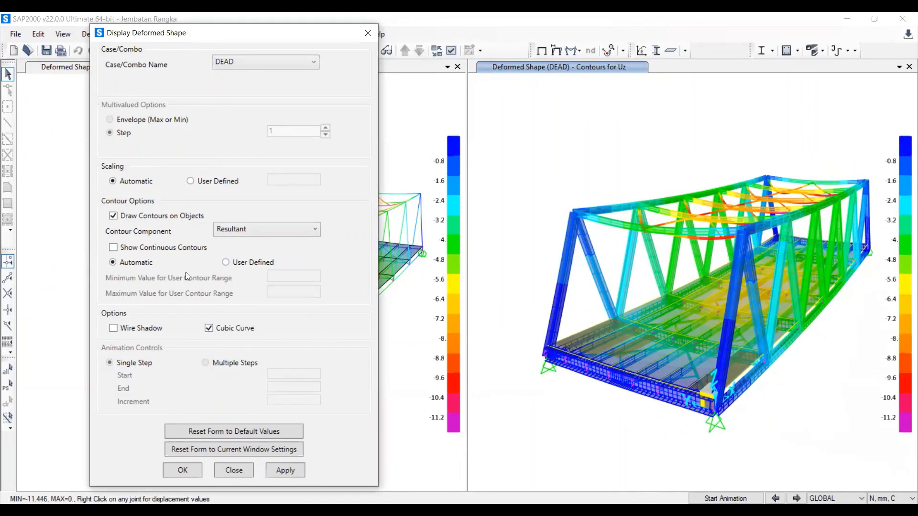
pyautogui.click(285, 470)
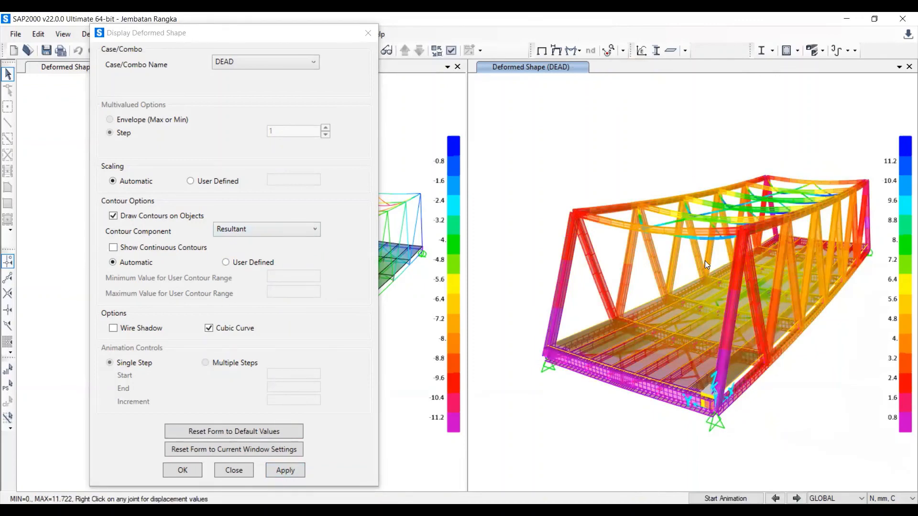
# - Display the frame Axial Force diagram for the DEAD case as a filled diagram and examine it along the trusses
pyautogui.click(573, 54)
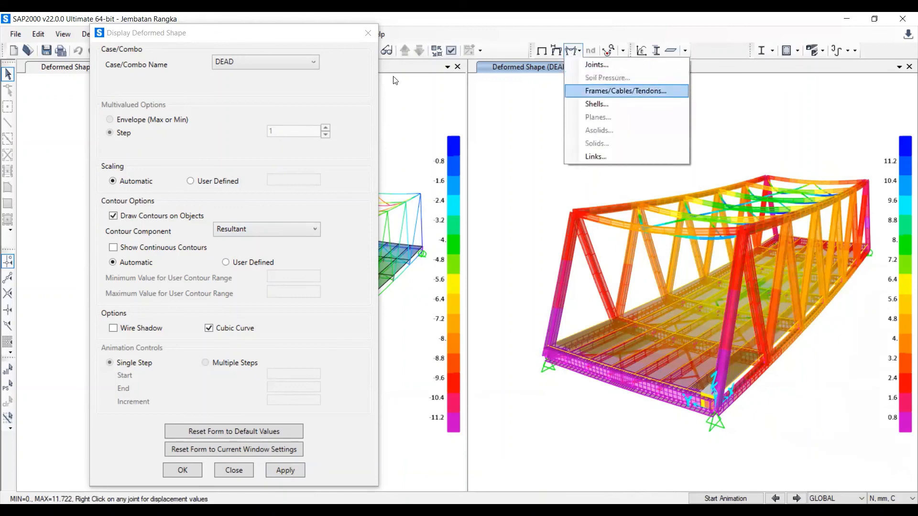
pyautogui.press('Return')
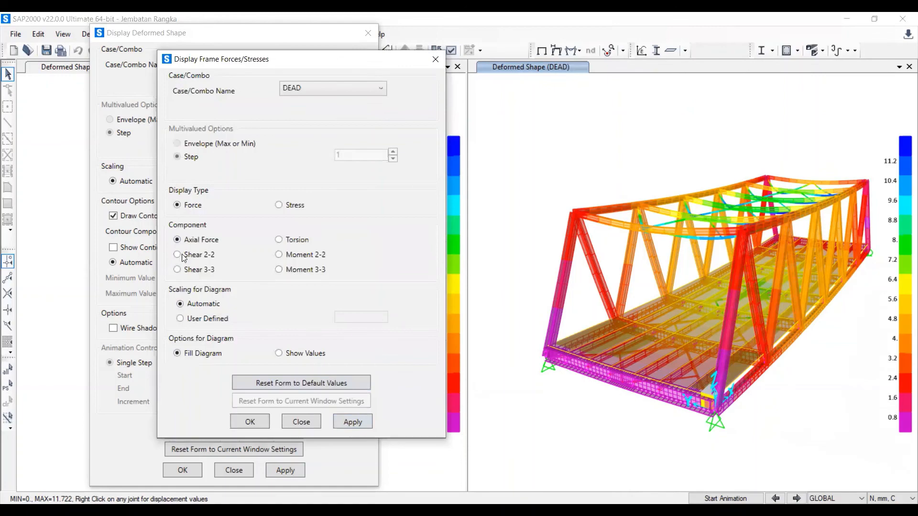
pyautogui.click(353, 422)
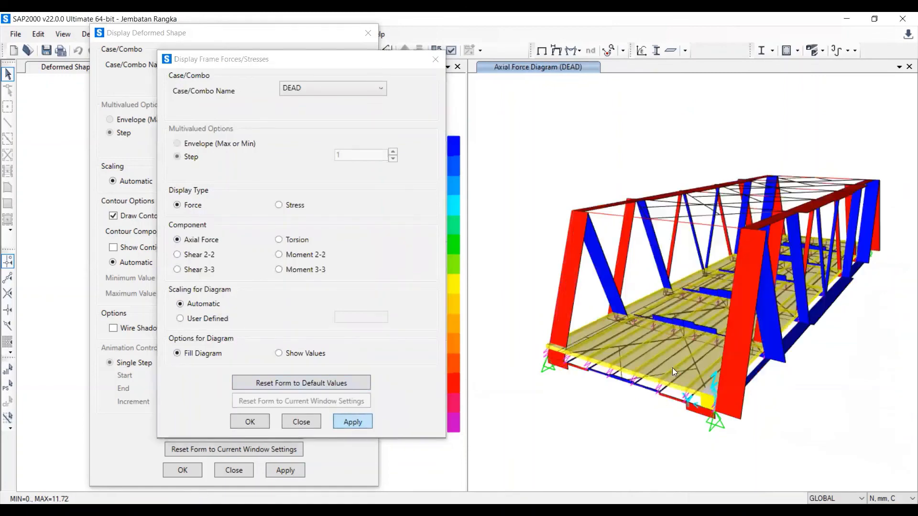
pyautogui.scroll(-3, 739, 363)
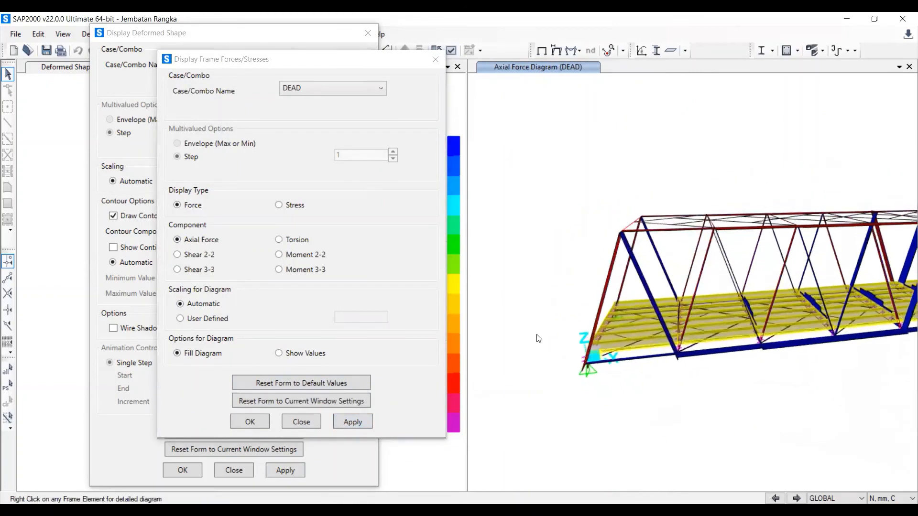
pyautogui.scroll(3, 739, 362)
pyautogui.keyDown('shift'); pyautogui.moveTo(793, 417); pyautogui.dragTo(845, 331, button='middle'); pyautogui.keyUp('shift')
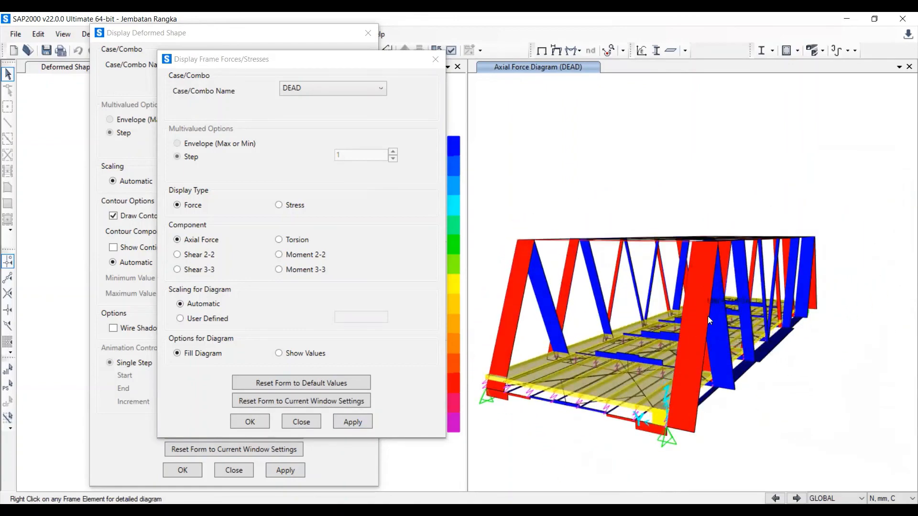
# - Display the frame Shear 2-2 diagram and the Shear 3-3 diagram in turn for the DEAD case
pyautogui.click(177, 254)
pyautogui.click(354, 422)
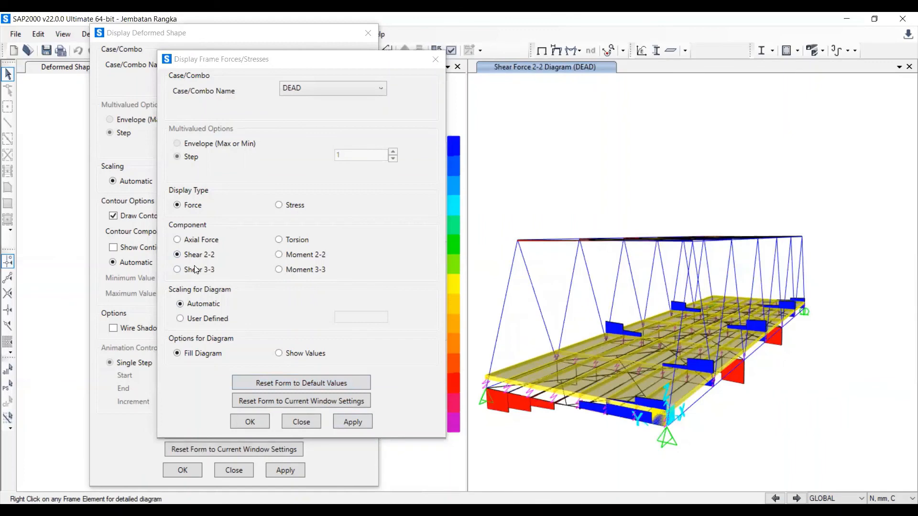
pyautogui.click(195, 269)
pyautogui.click(358, 422)
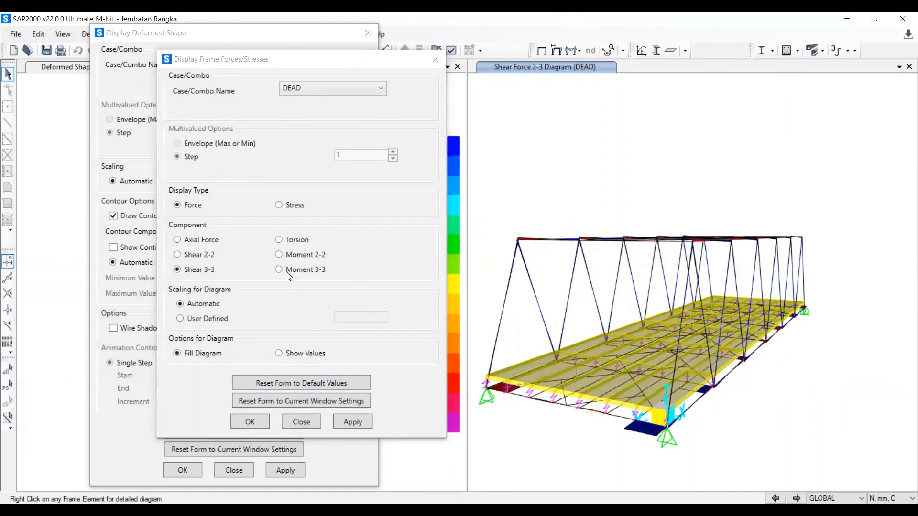
# - Display the frame Moment 2-2 diagram, followed by the Moment 3-3 diagram, for the DEAD case and examine the end floor beam
pyautogui.click(279, 255)
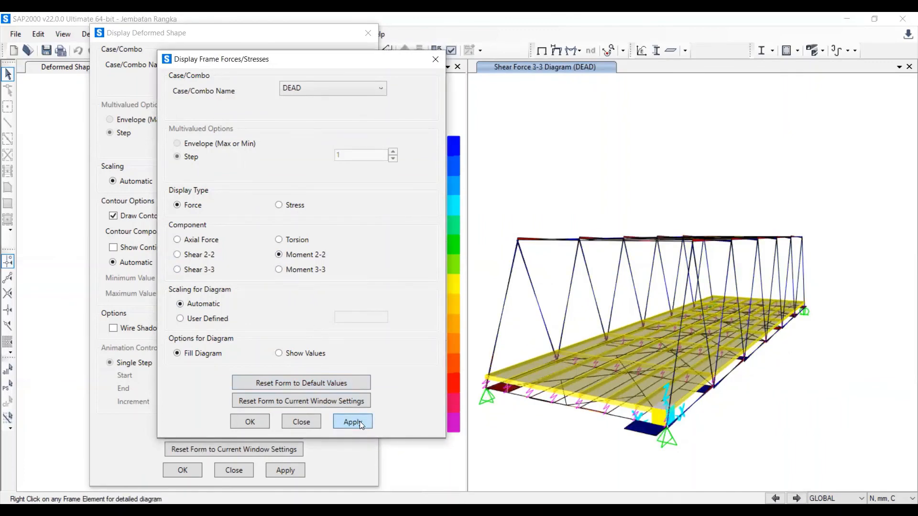
pyautogui.click(359, 423)
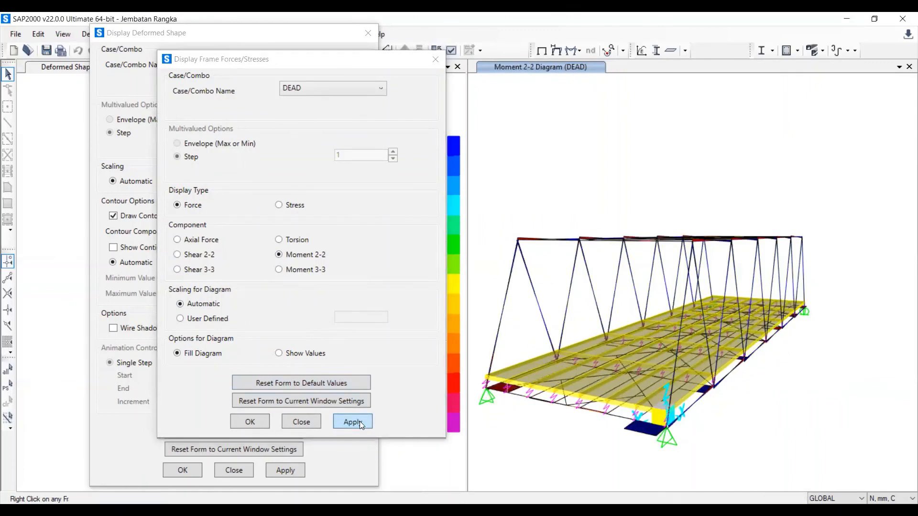
pyautogui.click(279, 269)
pyautogui.click(352, 422)
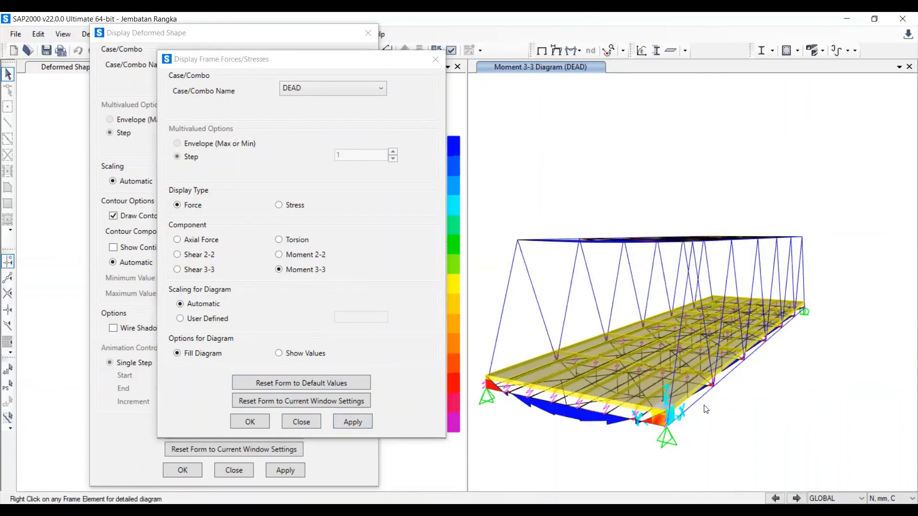
pyautogui.scroll(2, 704, 412)
pyautogui.scroll(-3, 704, 412)
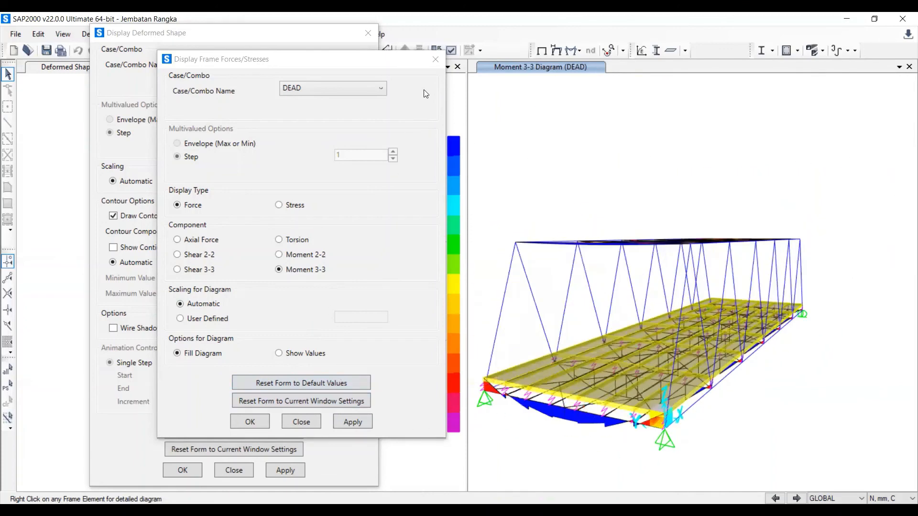
# - Close the frame force and deformed shape settings and examine the DEAD deformed shape with resultant contours
pyautogui.click(435, 59)
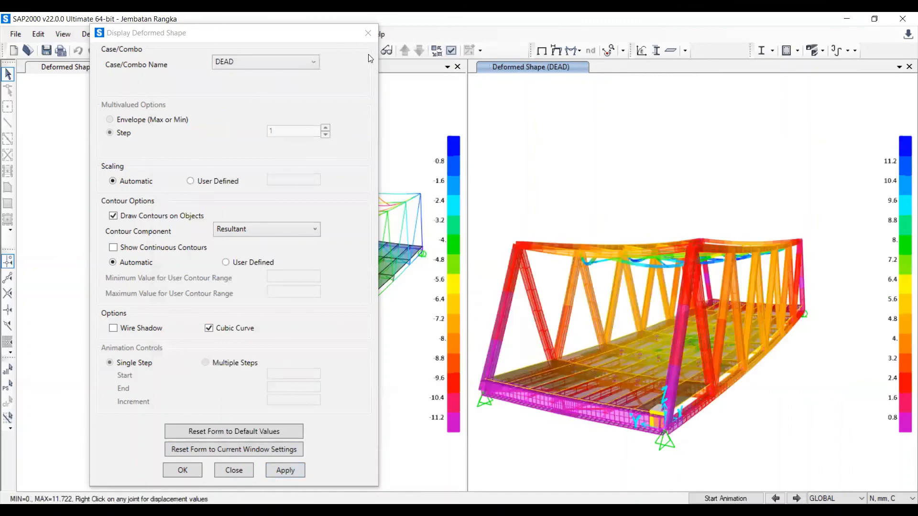
pyautogui.click(366, 38)
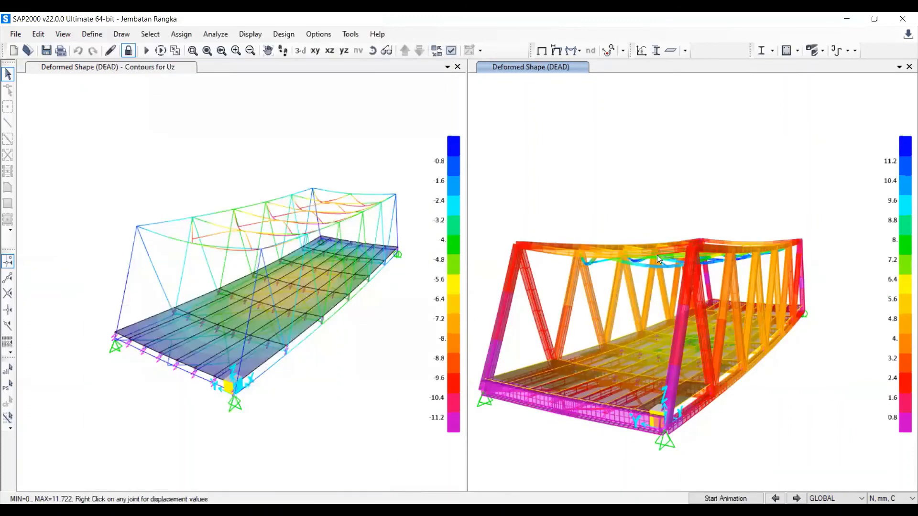
pyautogui.scroll(-3, 593, 301)
pyautogui.scroll(4, 592, 301)
pyautogui.scroll(-3, 266, 271)
pyautogui.scroll(3, 282, 276)
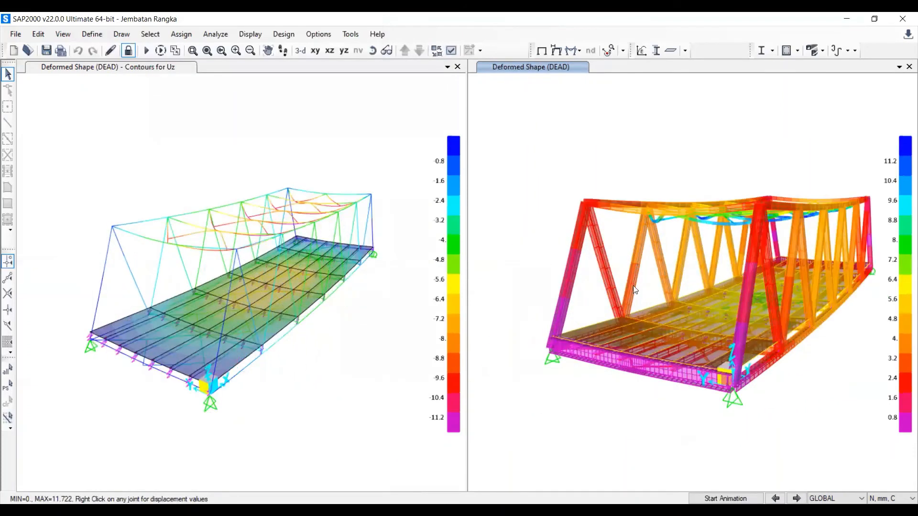
pyautogui.scroll(-3, 666, 292)
pyautogui.scroll(3, 665, 292)
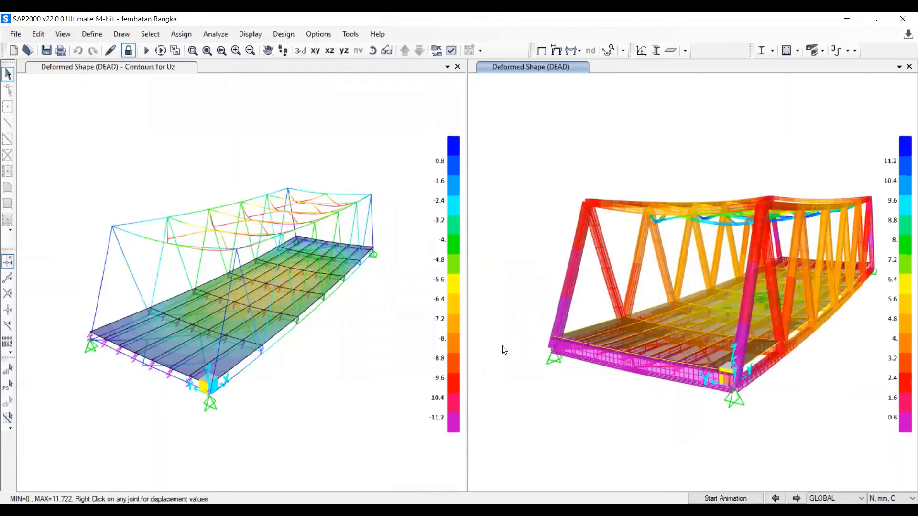